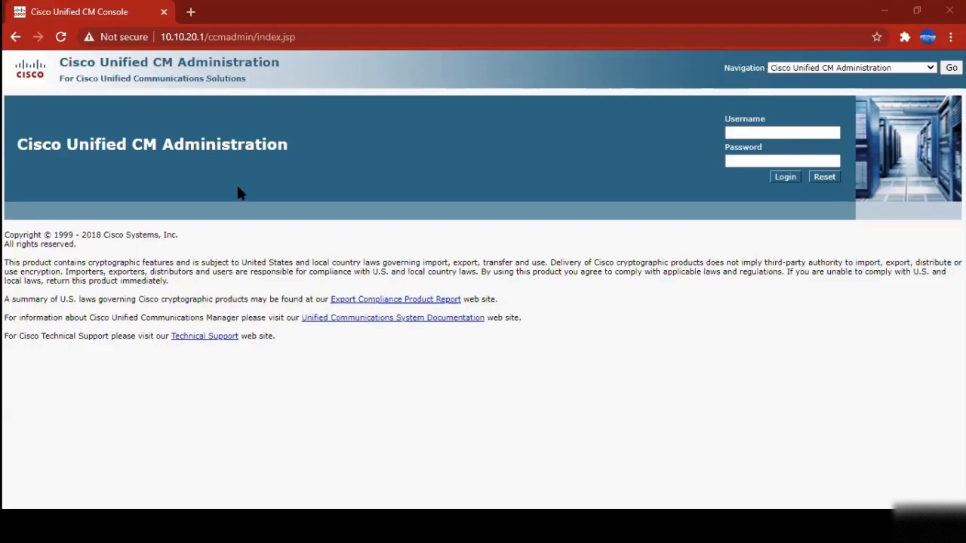
Load the server's Installed Applications page at 10.10.20.1
{"action": "left_click", "coordinate": [226, 37]}
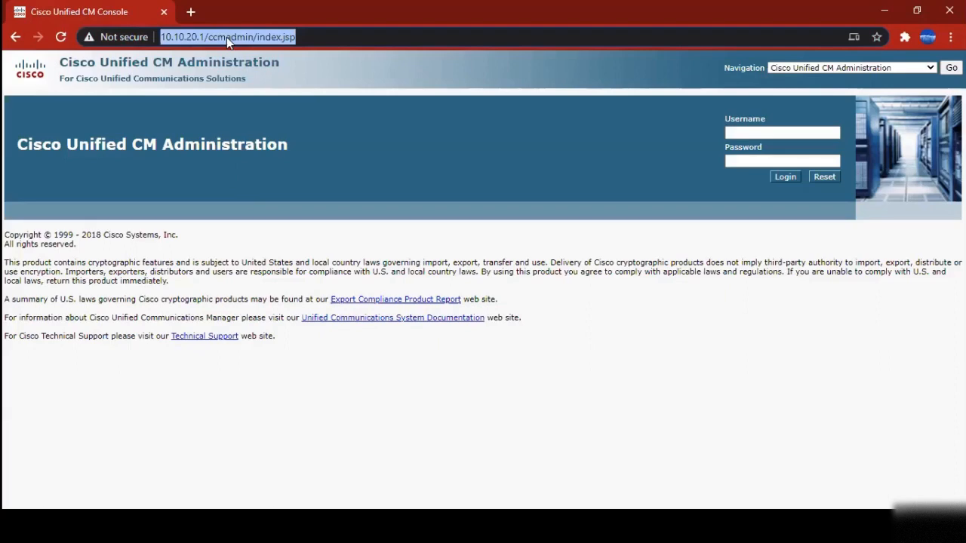
{"action": "type", "text": "1010"}
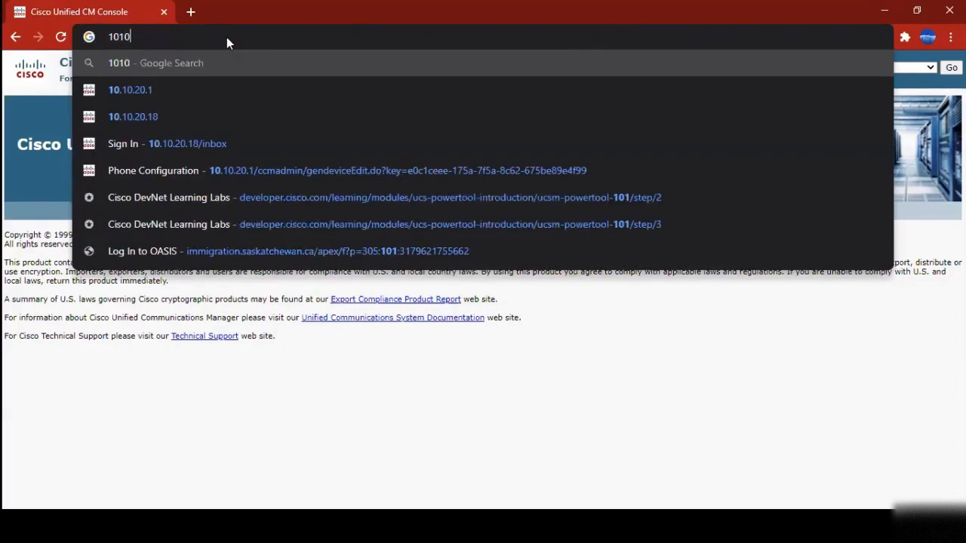
{"action": "key", "text": "BackSpace"}
{"action": "key", "text": "BackSpace"}
{"action": "type", "text": ".10"}
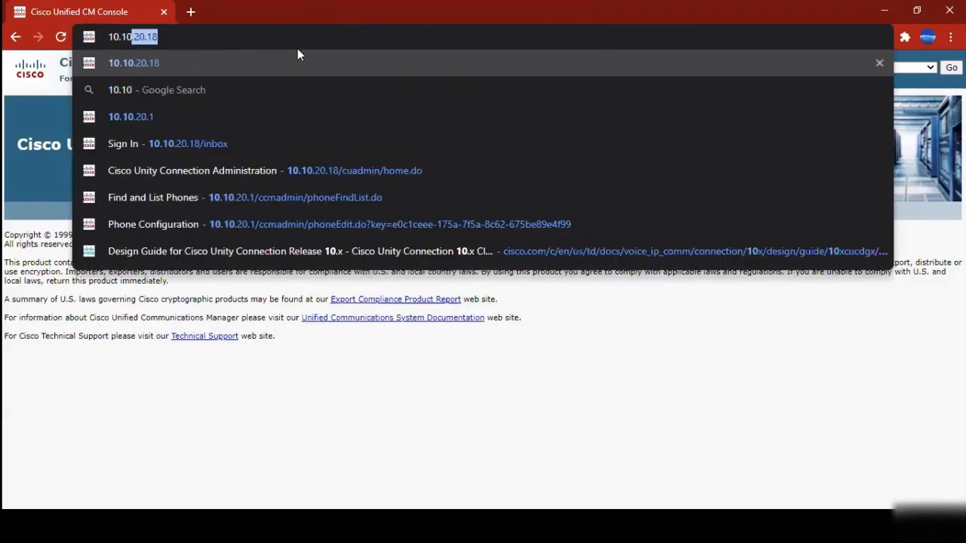
{"action": "type", "text": ".20.1"}
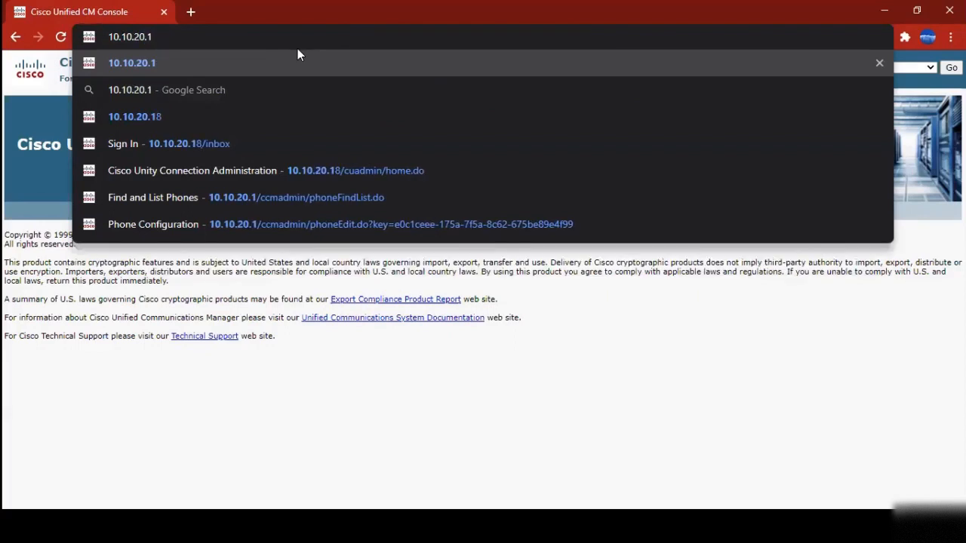
{"action": "key", "text": "Return"}
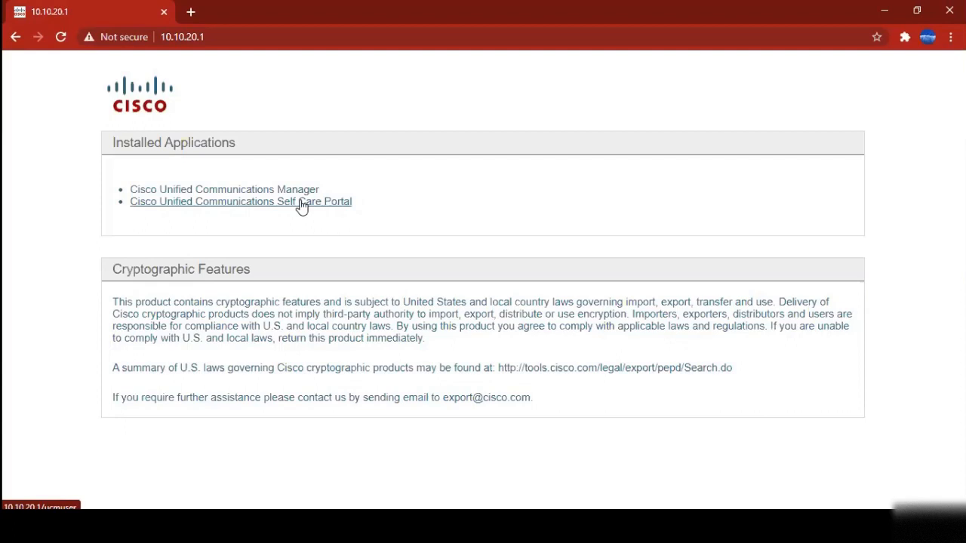
Sign in to Cisco Unified Communications Manager administration as administrator with the account password
{"action": "left_click", "coordinate": [249, 194]}
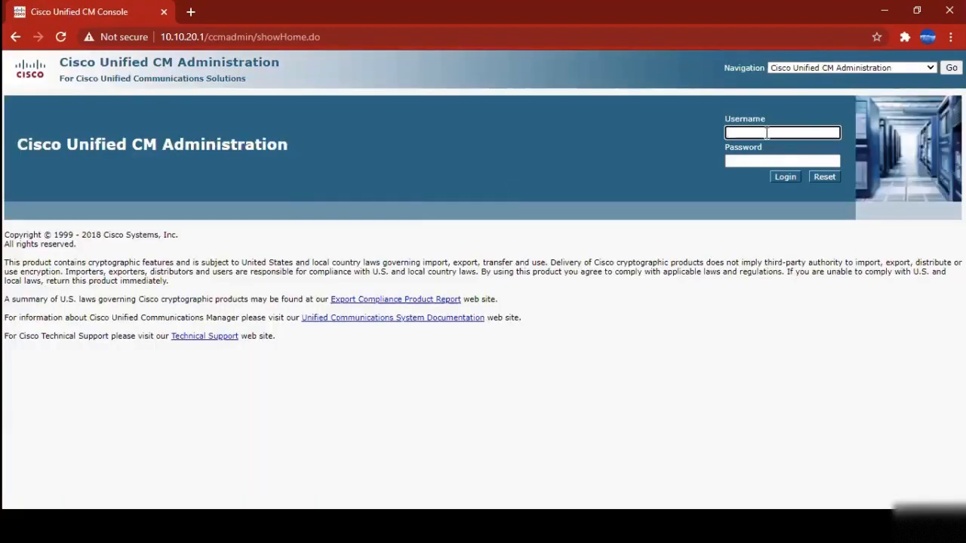
{"action": "type", "text": "administrator"}
{"action": "key", "text": "Tab"}
{"action": "type", "text": "•••••"}
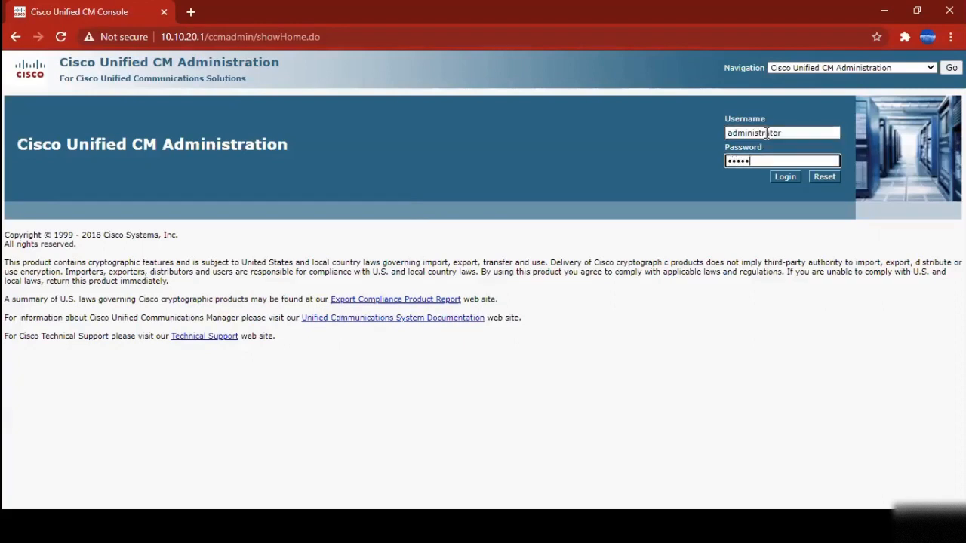
{"action": "type", "text": "••••"}
{"action": "key", "text": "Return"}
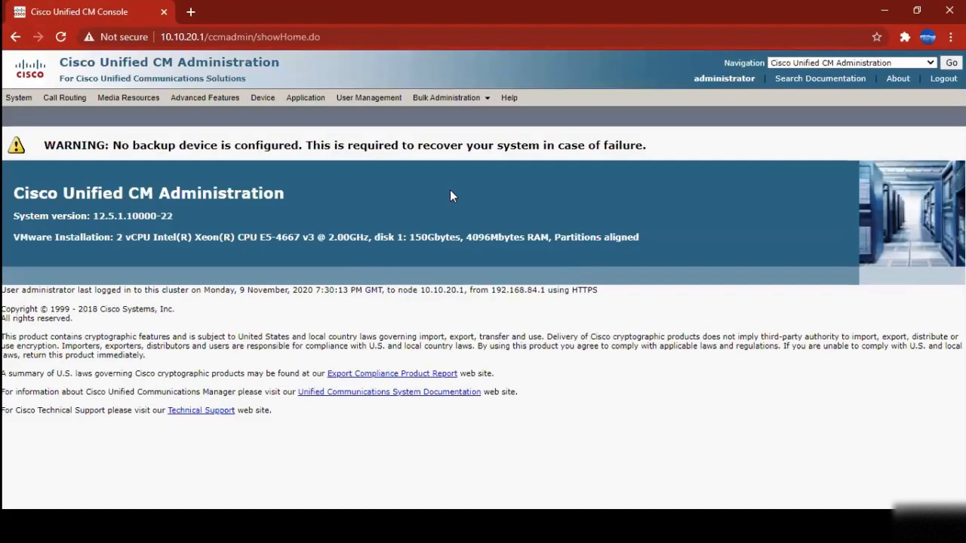
{"action": "left_click_drag", "start_coordinate": [185, 217], "coordinate": [12, 196]}
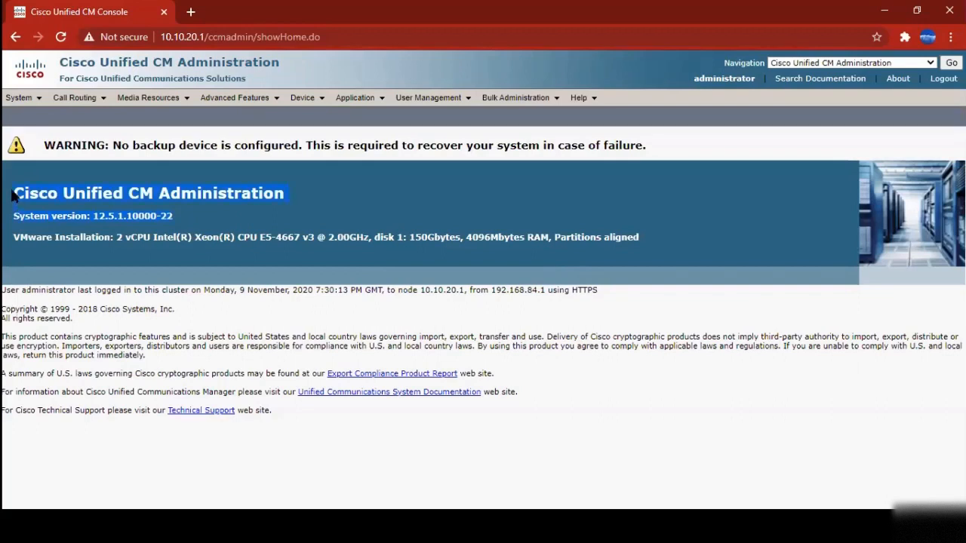
{"action": "left_click_drag", "start_coordinate": [645, 237], "coordinate": [337, 250]}
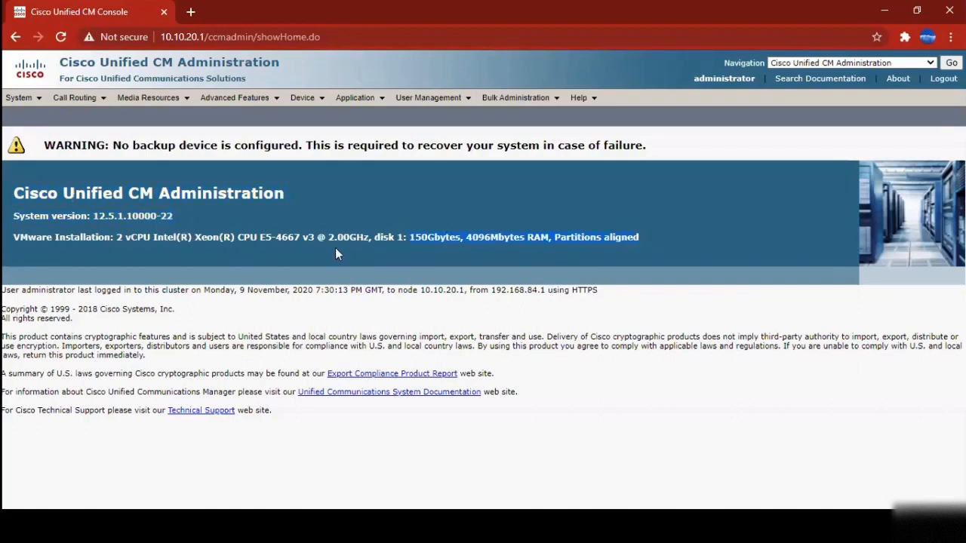
{"action": "left_click_drag", "start_coordinate": [50, 243], "coordinate": [6, 198]}
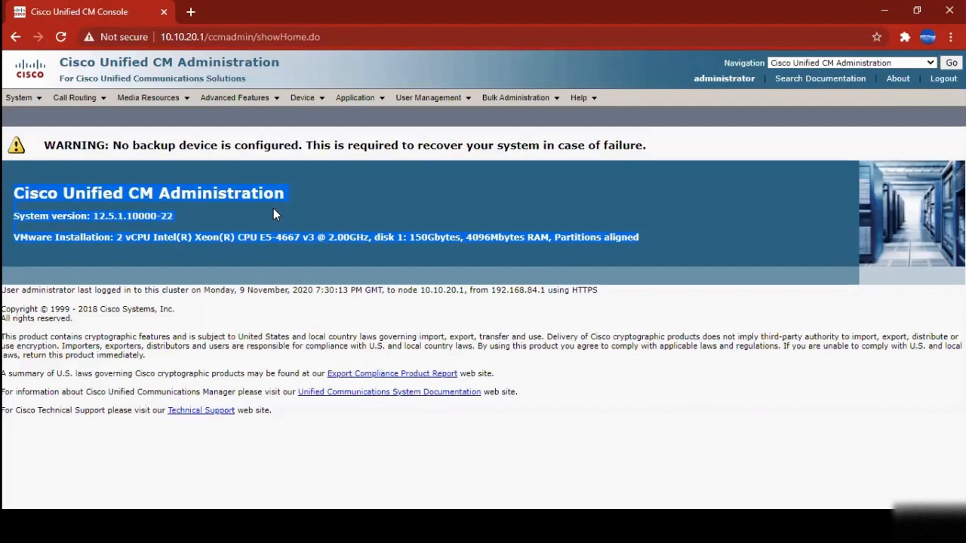
{"action": "left_click", "coordinate": [115, 245]}
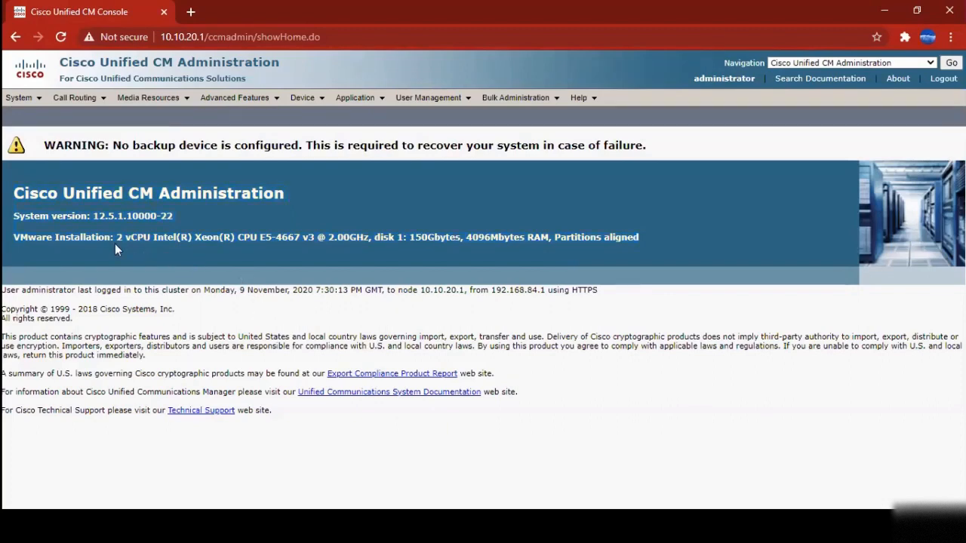
{"action": "left_click_drag", "start_coordinate": [115, 239], "coordinate": [276, 239]}
{"action": "left_click", "coordinate": [306, 238]}
{"action": "left_click_drag", "start_coordinate": [374, 237], "coordinate": [536, 236]}
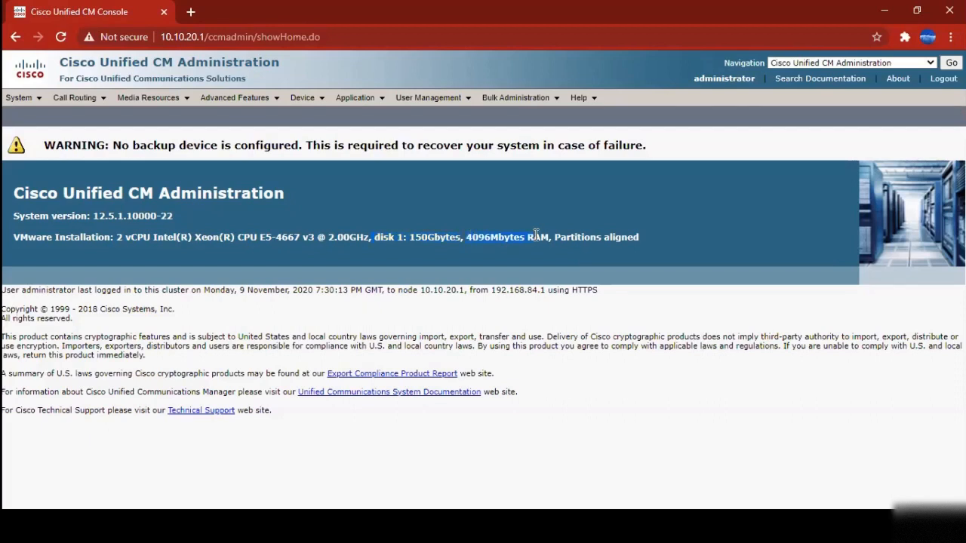
{"action": "left_click", "coordinate": [314, 237]}
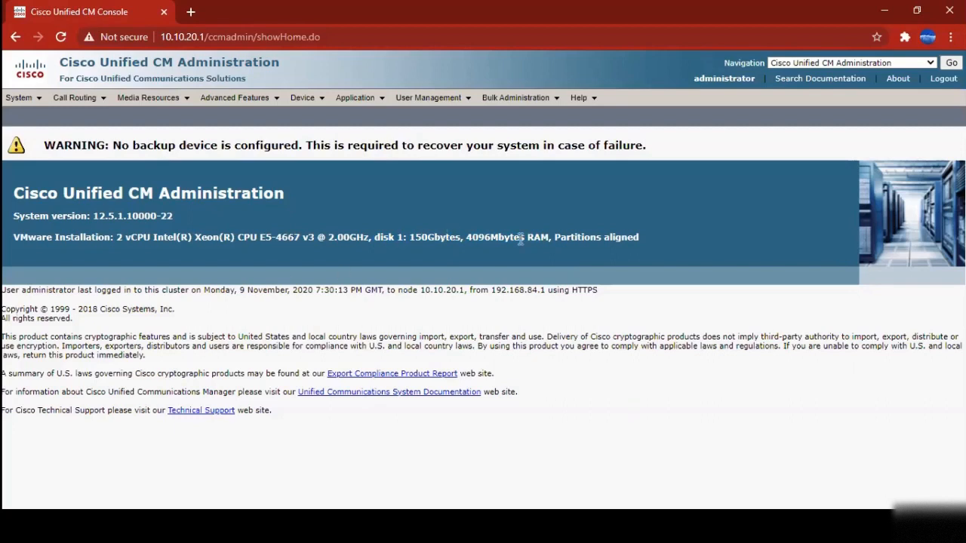
{"action": "left_click_drag", "start_coordinate": [547, 238], "coordinate": [376, 237]}
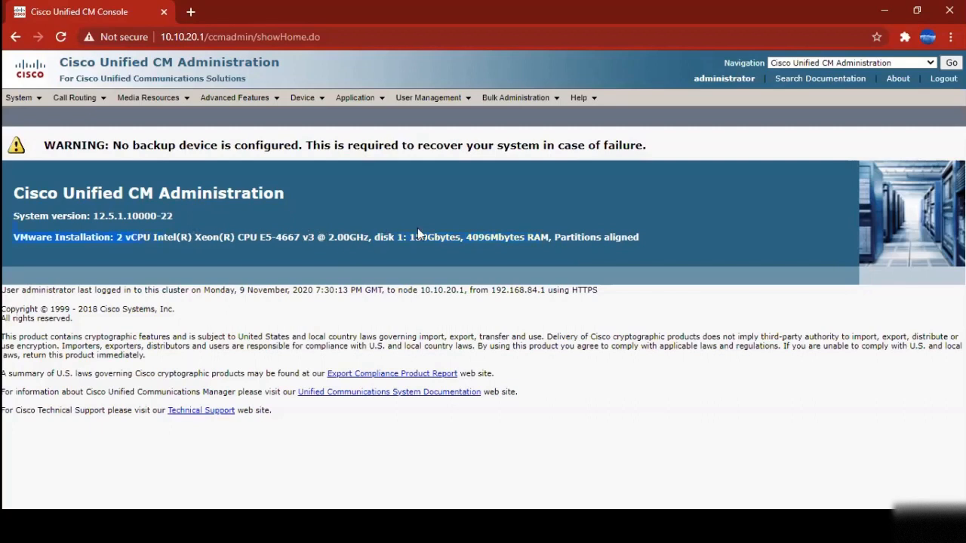
{"action": "left_click_drag", "start_coordinate": [490, 237], "coordinate": [548, 237]}
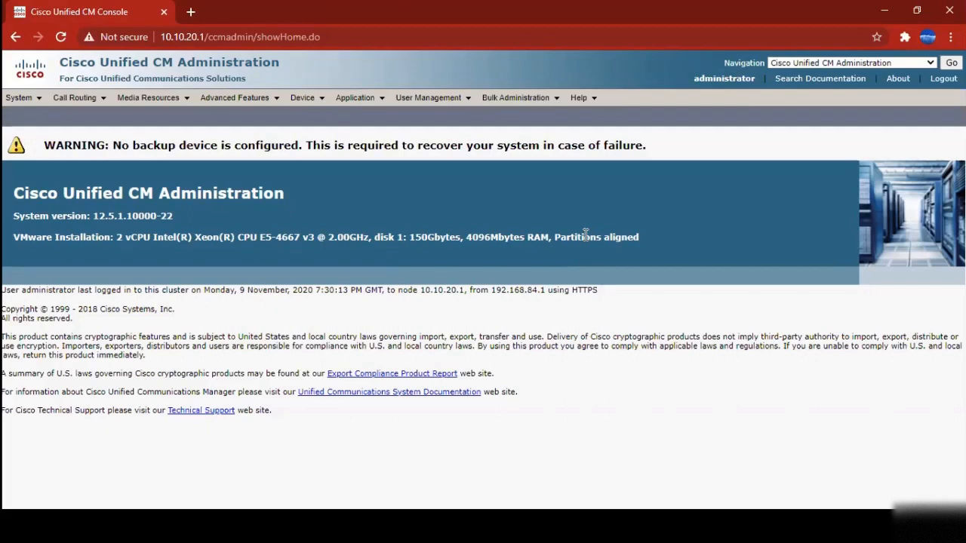
{"action": "left_click_drag", "start_coordinate": [650, 235], "coordinate": [14, 240]}
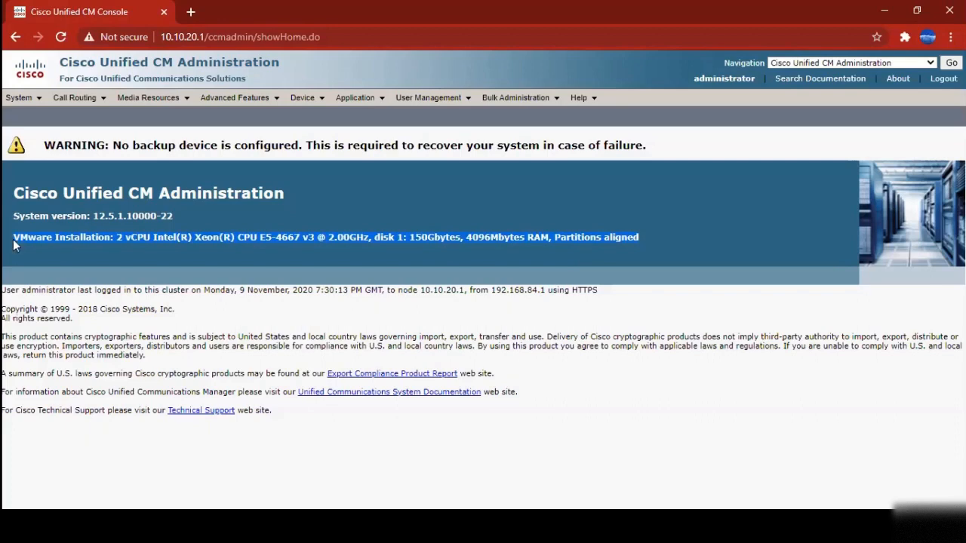
{"action": "left_click", "coordinate": [115, 250]}
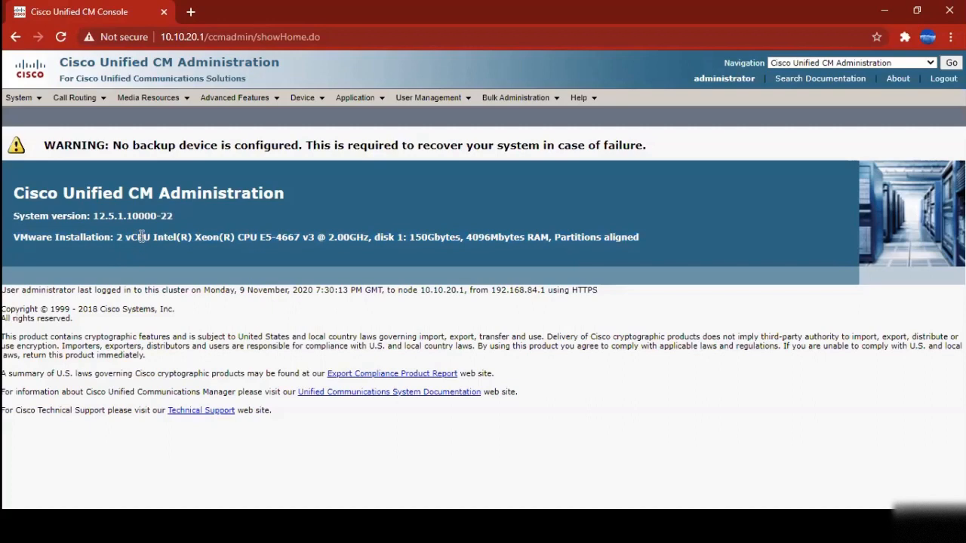
{"action": "left_click", "coordinate": [19, 98]}
{"action": "left_click_drag", "start_coordinate": [134, 193], "coordinate": [153, 193]}
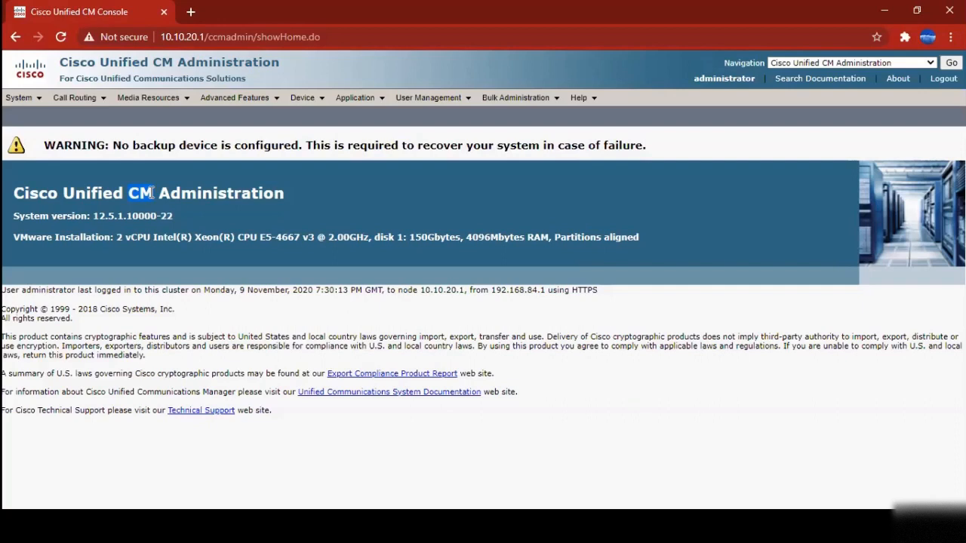
{"action": "left_click_drag", "start_coordinate": [185, 216], "coordinate": [11, 195]}
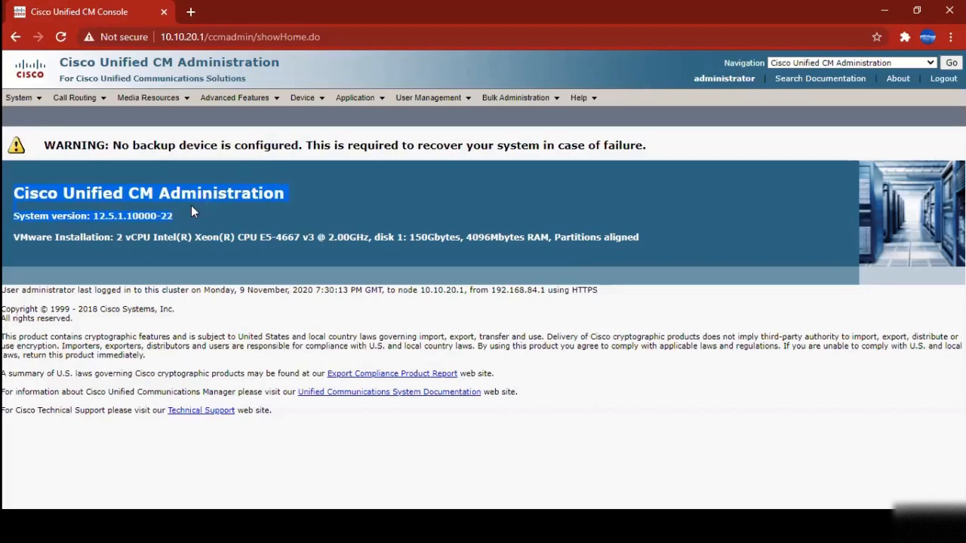
{"action": "mouse_move", "coordinate": [191, 205]}
{"action": "left_mouse_down"}
{"action": "mouse_move", "coordinate": [83, 220]}
{"action": "mouse_move", "coordinate": [183, 221]}
{"action": "left_mouse_up"}
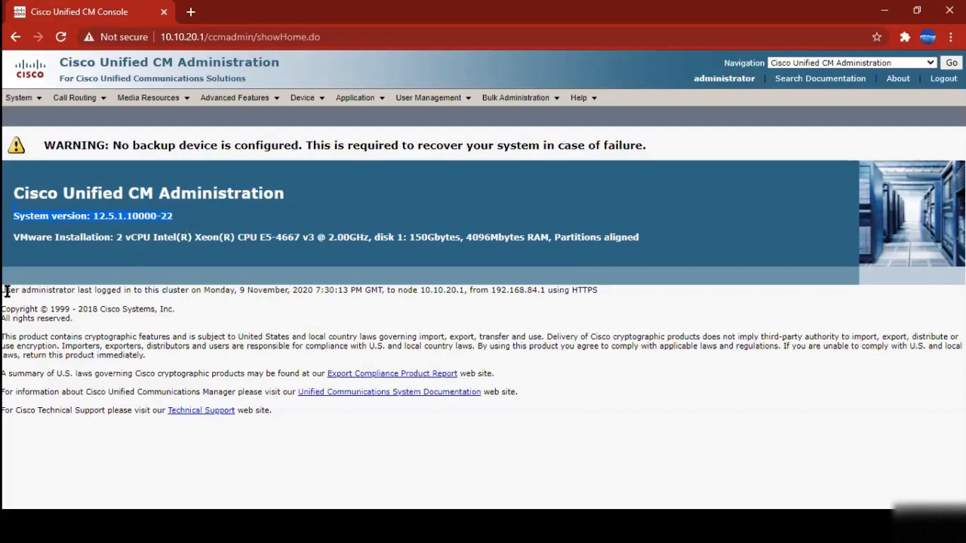
{"action": "left_click_drag", "start_coordinate": [3, 290], "coordinate": [608, 291]}
{"action": "left_click", "coordinate": [610, 292]}
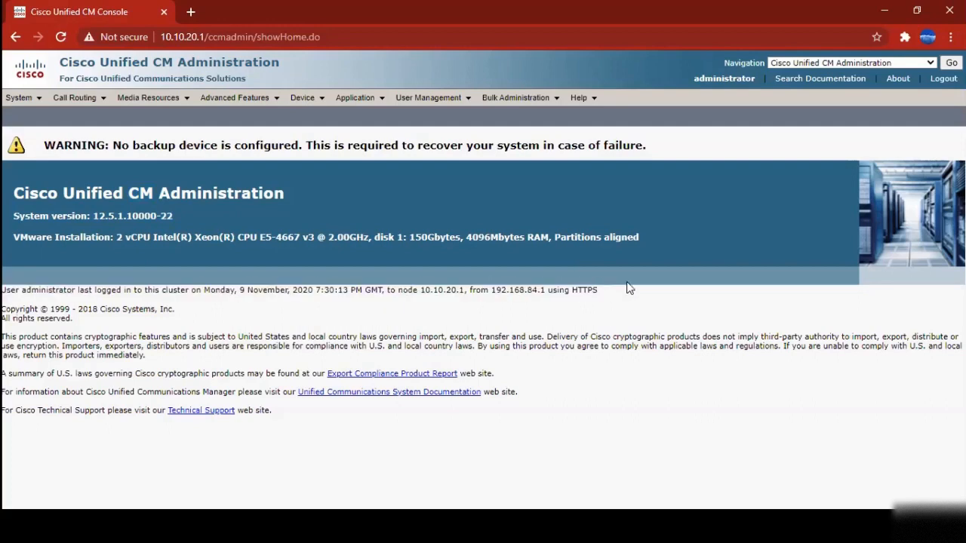
{"action": "left_click_drag", "start_coordinate": [124, 303], "coordinate": [3, 298]}
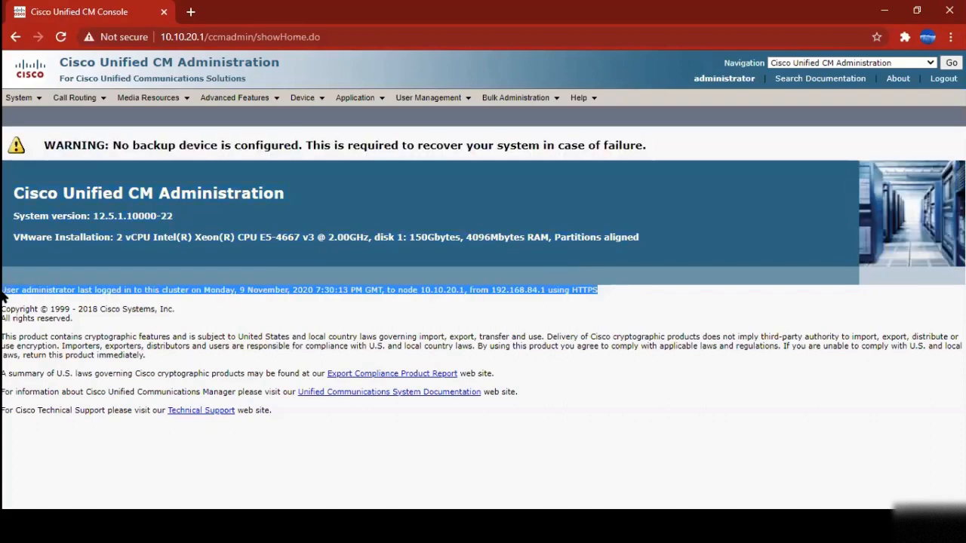
{"action": "left_click", "coordinate": [48, 290]}
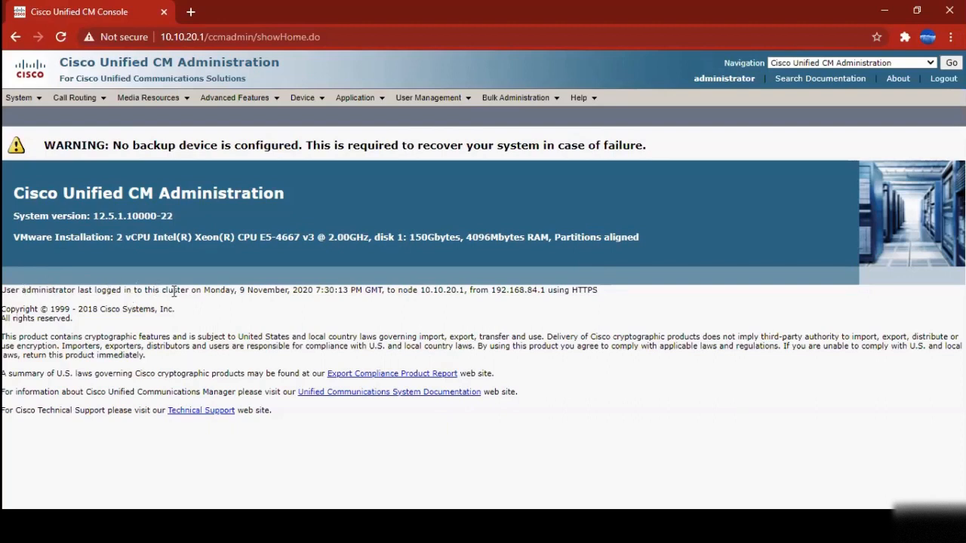
{"action": "left_click_drag", "start_coordinate": [603, 293], "coordinate": [2, 291]}
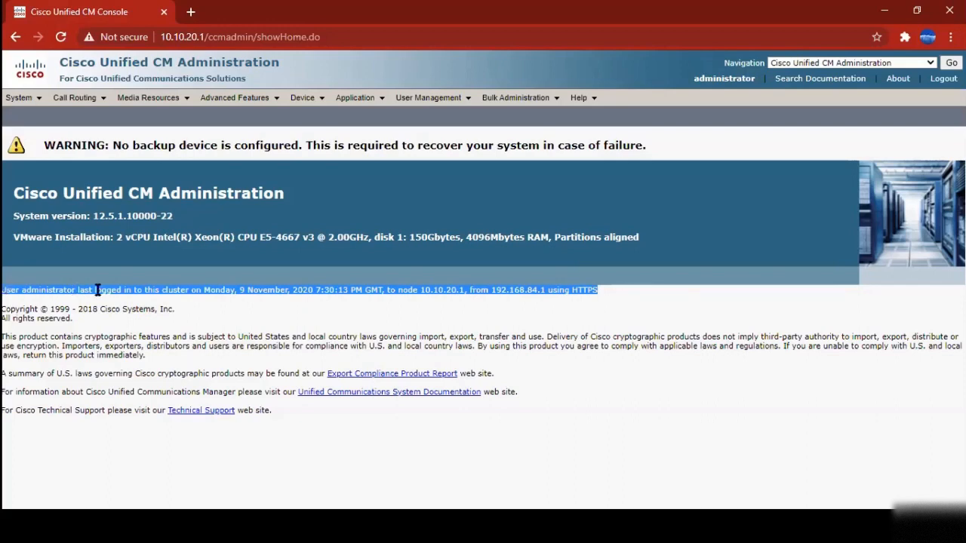
{"action": "left_click", "coordinate": [157, 293]}
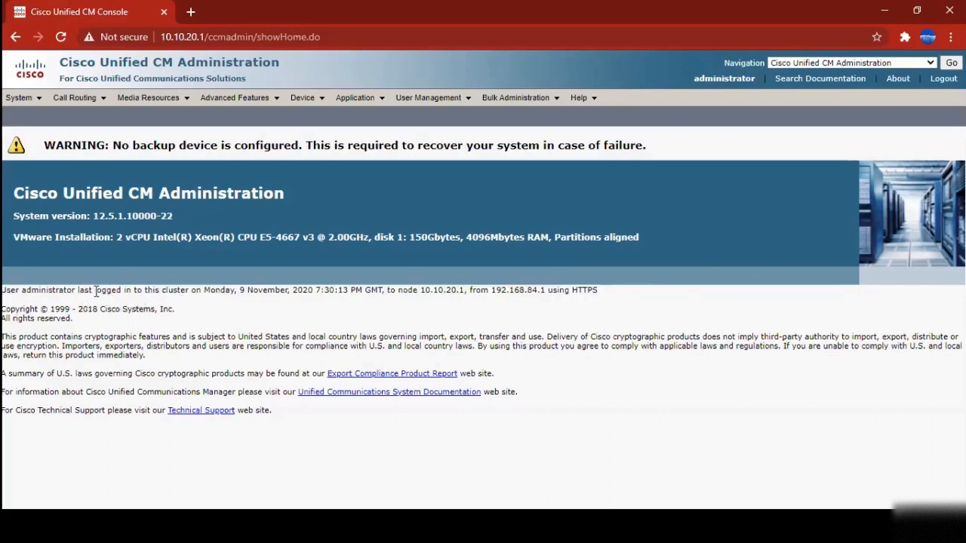
{"action": "left_click_drag", "start_coordinate": [33, 293], "coordinate": [621, 285]}
{"action": "left_click", "coordinate": [622, 286]}
Open System > Server to reach the Find and List Servers page
{"action": "mouse_move", "coordinate": [7, 104]}
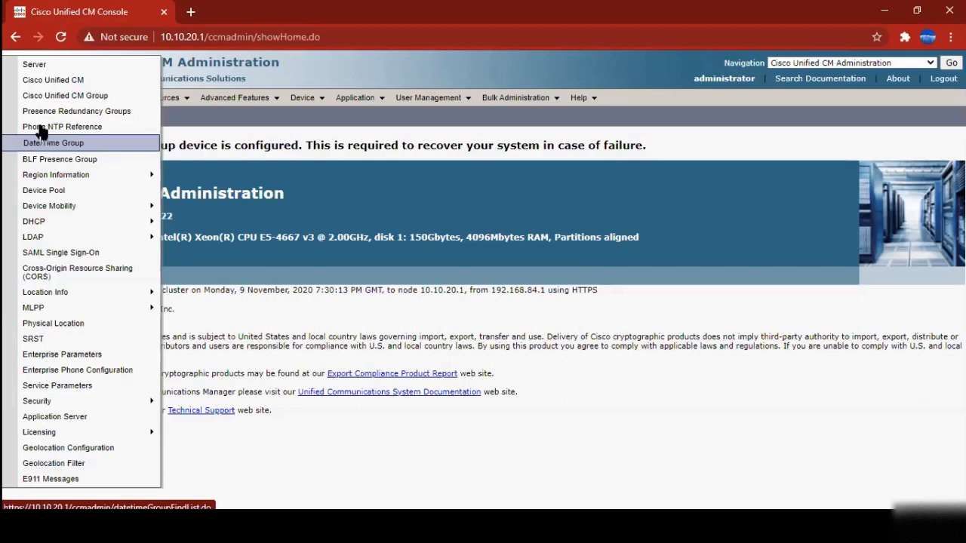
{"action": "left_click", "coordinate": [41, 73]}
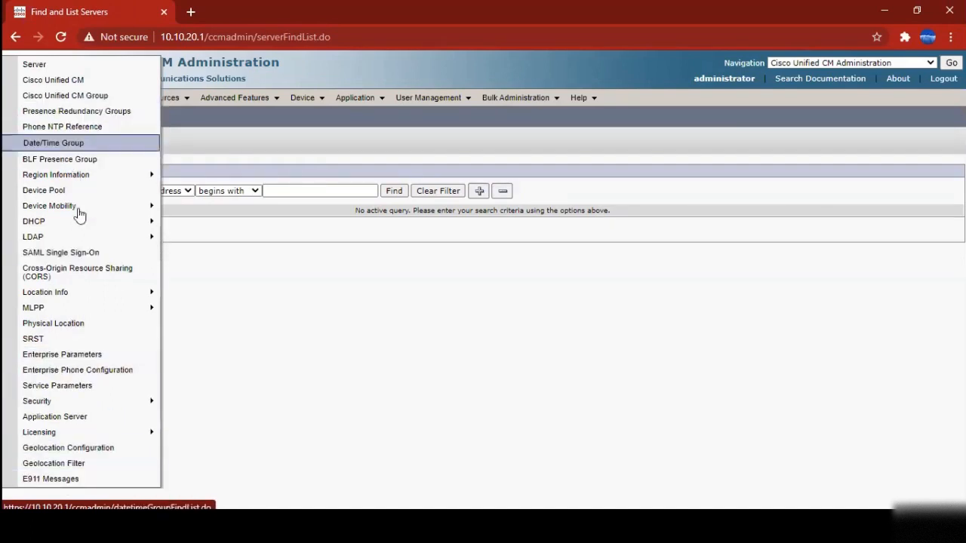
{"action": "mouse_move", "coordinate": [76, 221]}
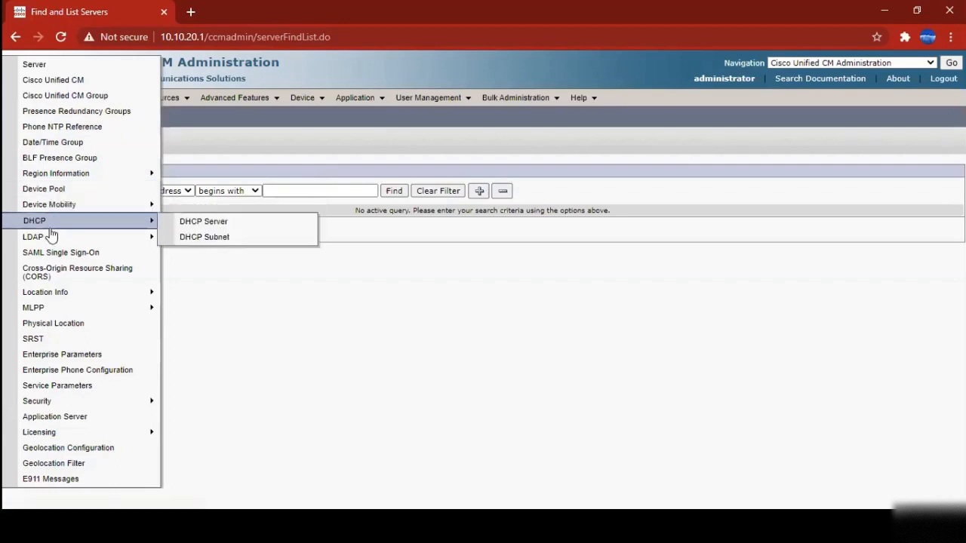
{"action": "mouse_move", "coordinate": [53, 242]}
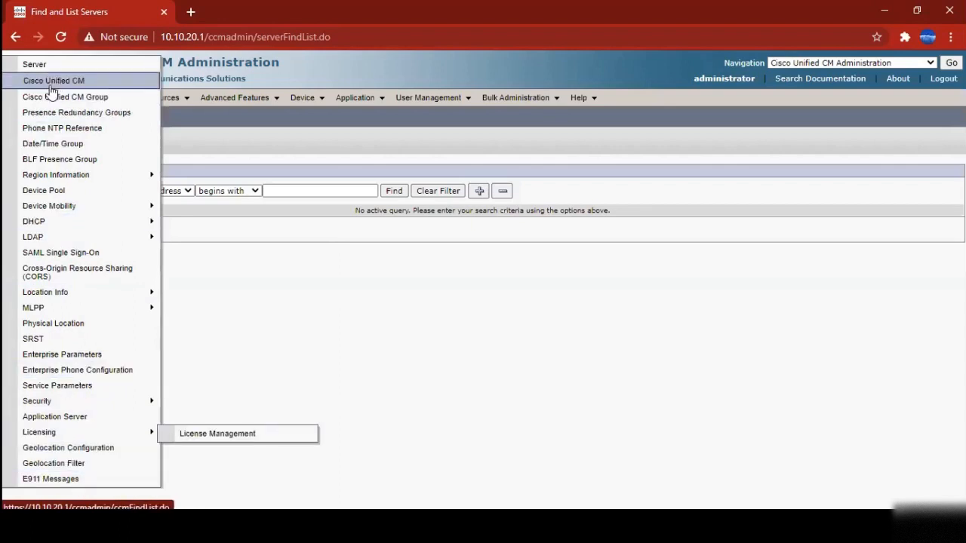
{"action": "mouse_move", "coordinate": [87, 178]}
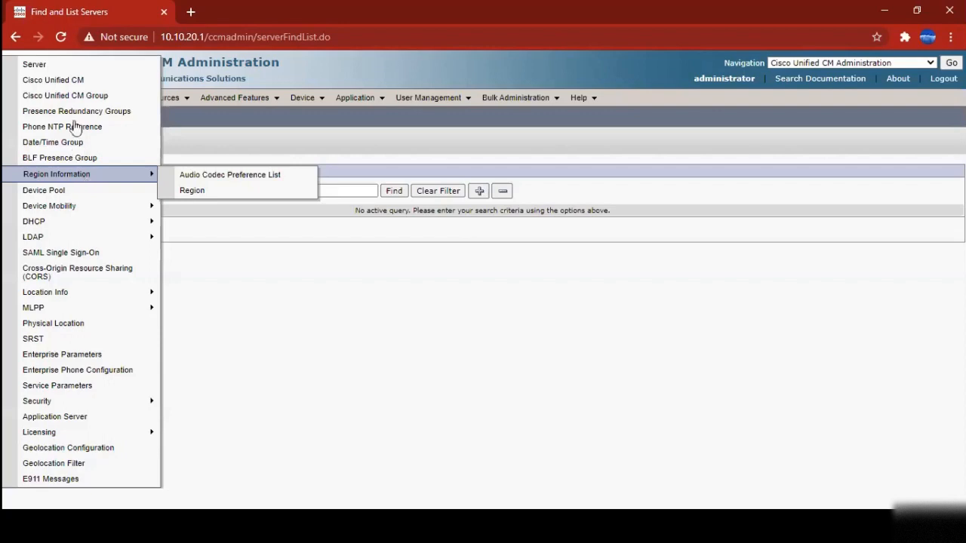
{"action": "mouse_move", "coordinate": [92, 299]}
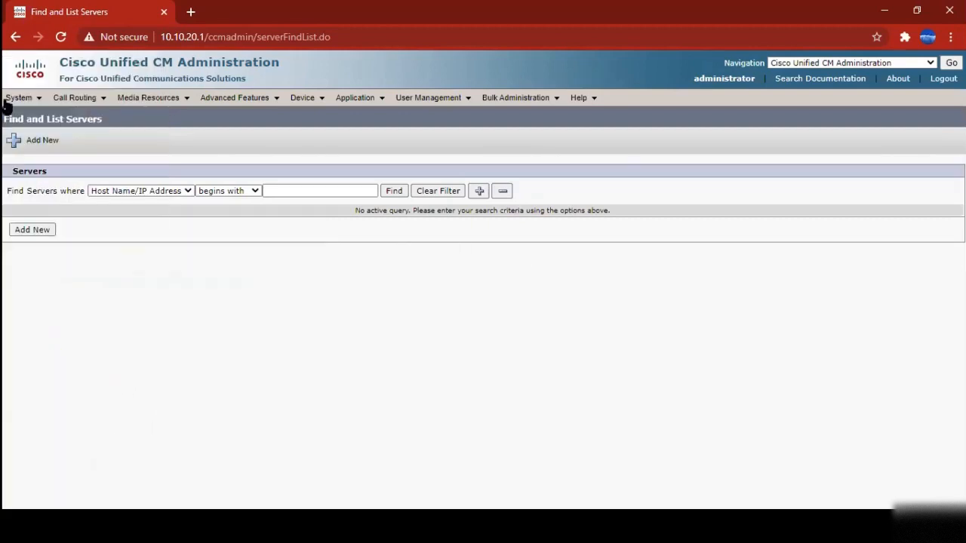
Run an unfiltered server search to list all servers
{"action": "mouse_move", "coordinate": [6, 101]}
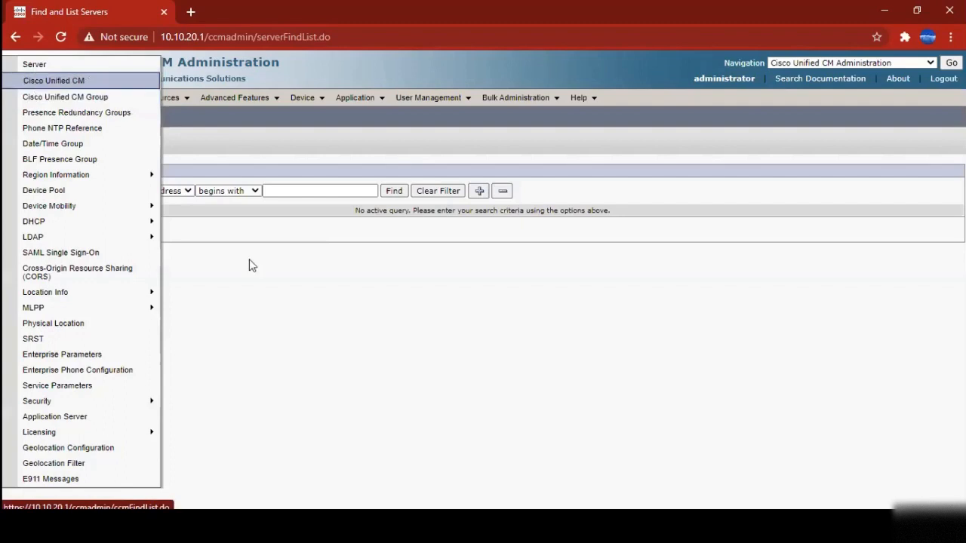
{"action": "left_click", "coordinate": [399, 192]}
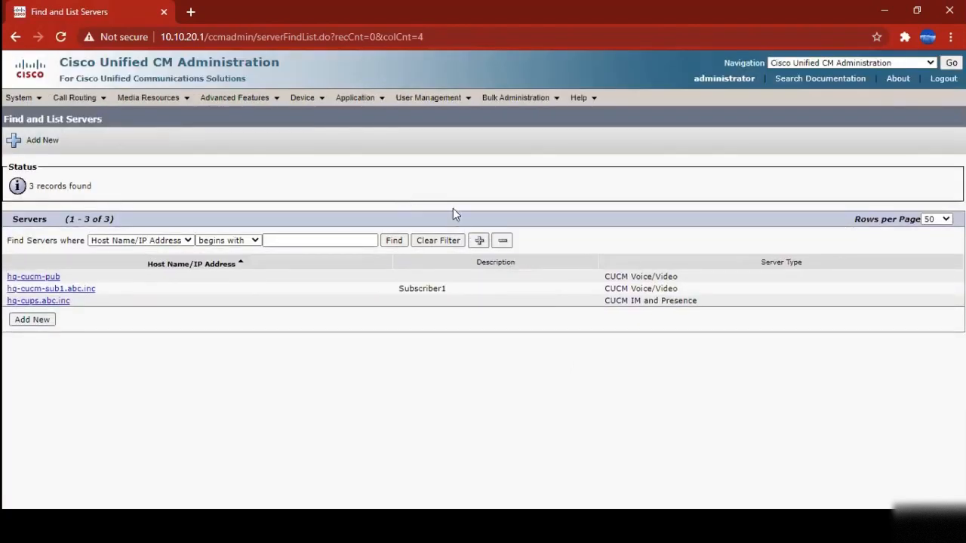
Return to the servers list and point out the hq-cucm-pub, hq-cucm-sub1.abc.inc and hq-cups.abc.inc rows
{"action": "left_click", "coordinate": [19, 97]}
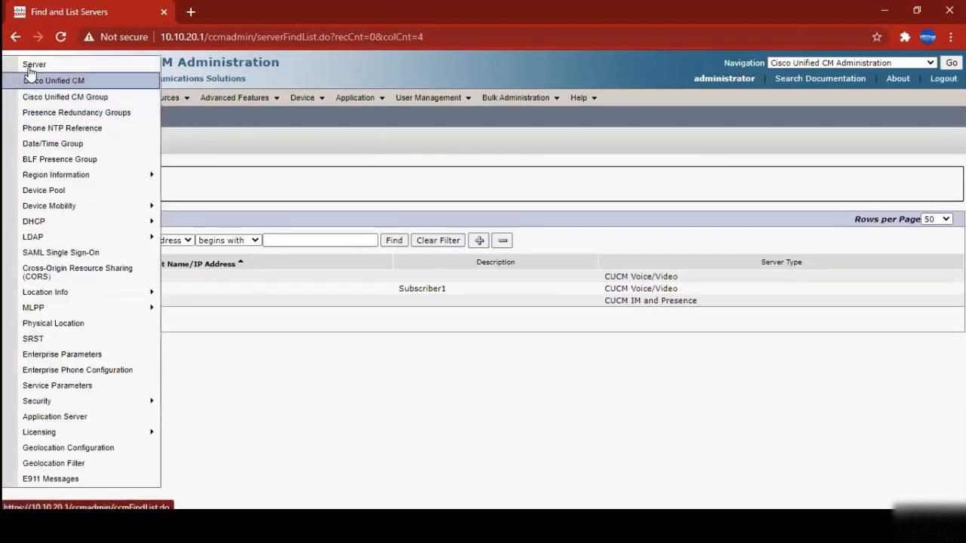
{"action": "left_click", "coordinate": [38, 67]}
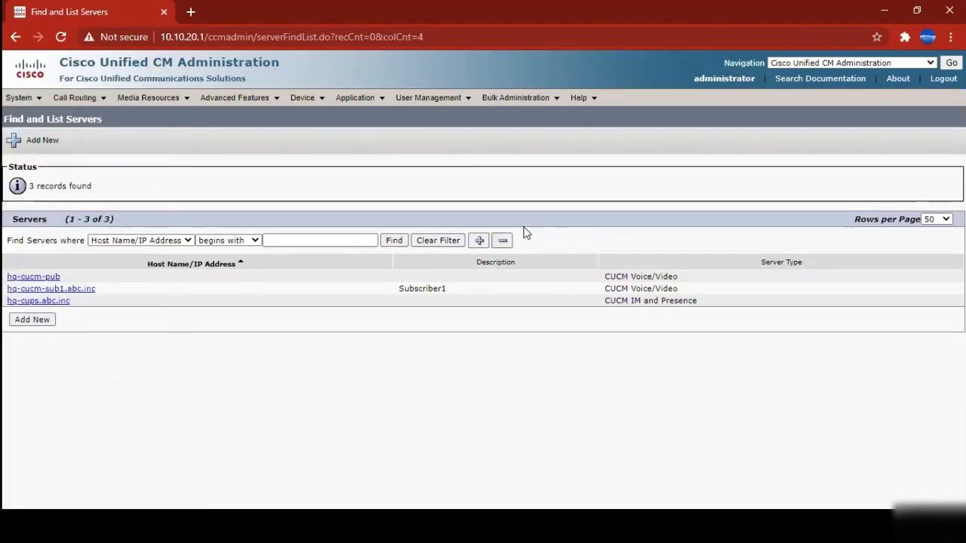
{"action": "left_click_drag", "start_coordinate": [6, 275], "coordinate": [707, 302]}
{"action": "left_click", "coordinate": [631, 355]}
{"action": "left_click_drag", "start_coordinate": [3, 277], "coordinate": [647, 277]}
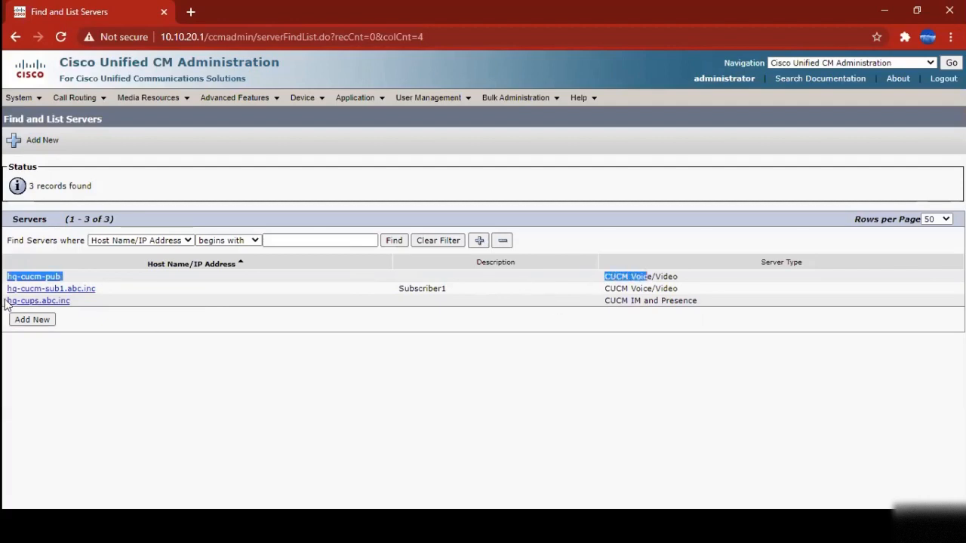
{"action": "left_click_drag", "start_coordinate": [7, 294], "coordinate": [480, 292]}
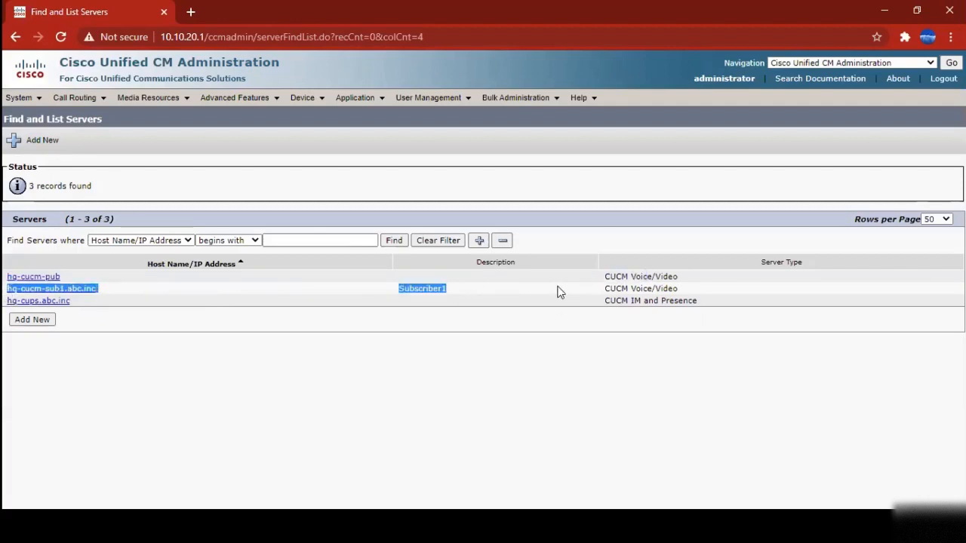
{"action": "left_click_drag", "start_coordinate": [9, 303], "coordinate": [684, 301]}
{"action": "left_click", "coordinate": [400, 377]}
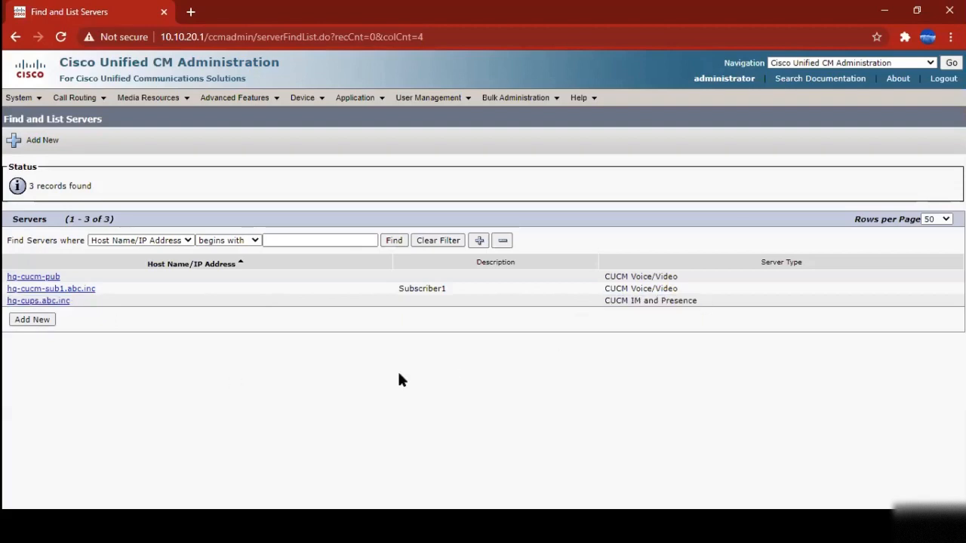
Highlight the hq-cucm-pub and hq-cups.abc.inc rows, then open hq-cucm-pub's configuration
{"action": "left_click_drag", "start_coordinate": [4, 277], "coordinate": [719, 288]}
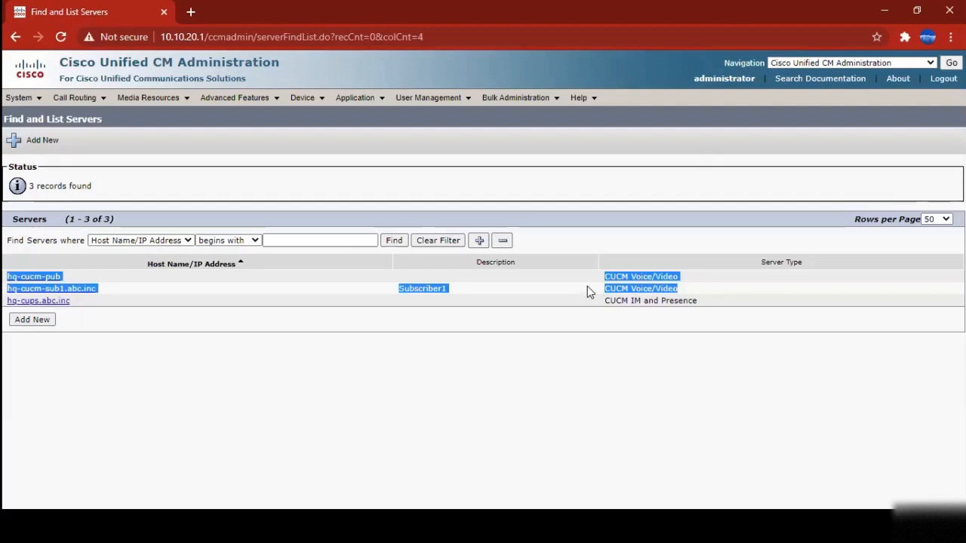
{"action": "left_click", "coordinate": [525, 383]}
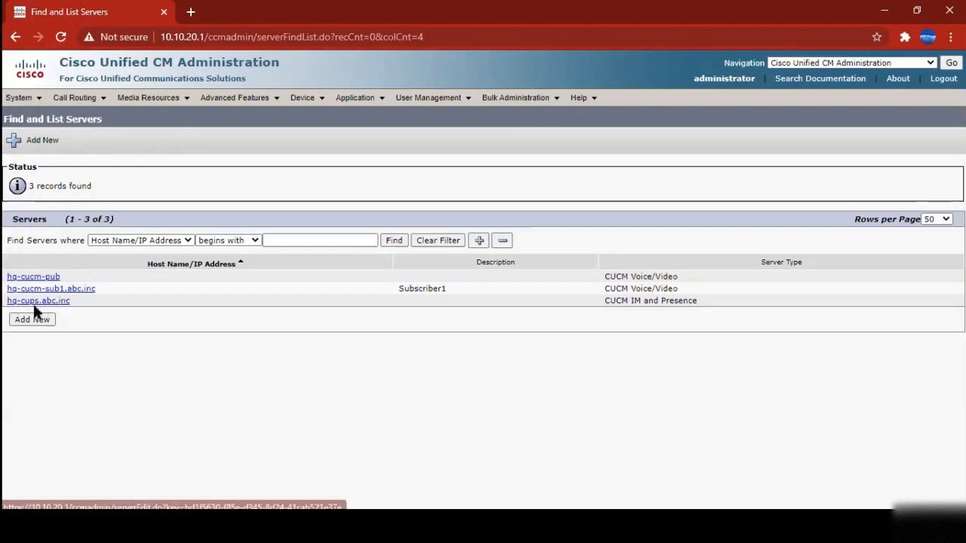
{"action": "left_click_drag", "start_coordinate": [732, 309], "coordinate": [6, 304]}
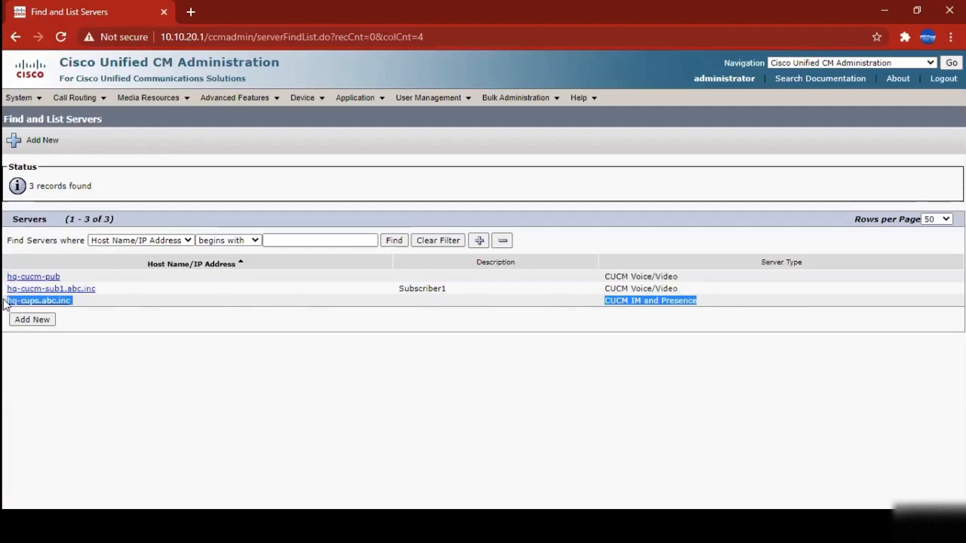
{"action": "left_click", "coordinate": [595, 437]}
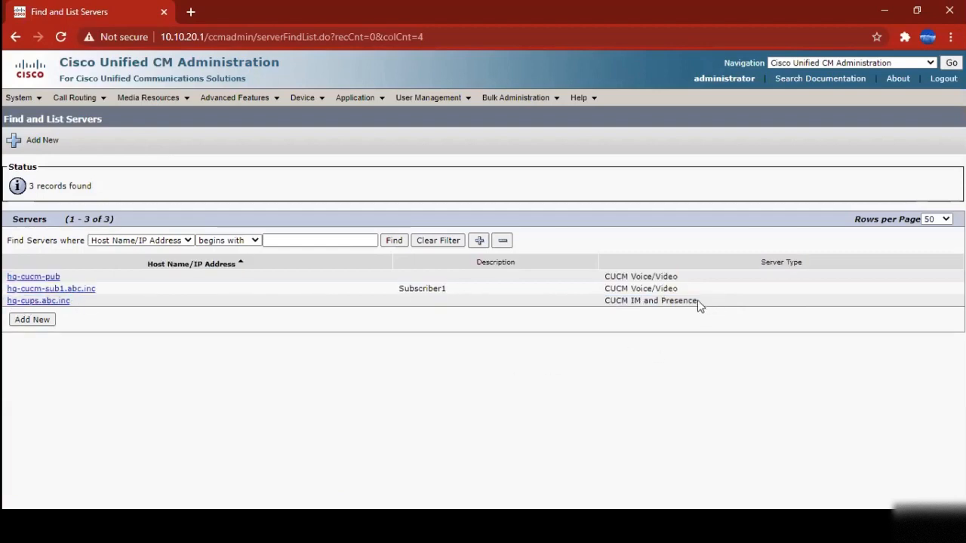
{"action": "left_click_drag", "start_coordinate": [697, 304], "coordinate": [6, 302]}
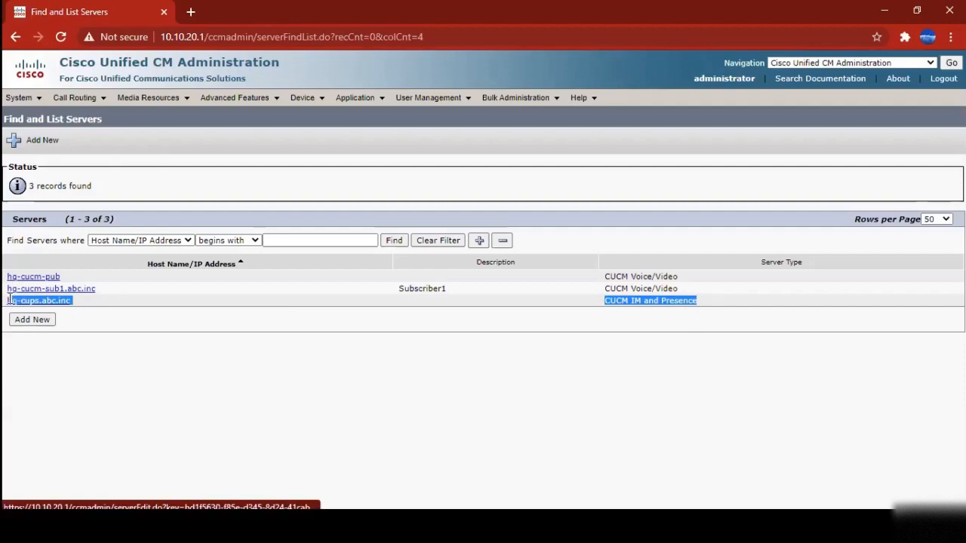
{"action": "left_click", "coordinate": [170, 339]}
{"action": "left_click", "coordinate": [48, 278]}
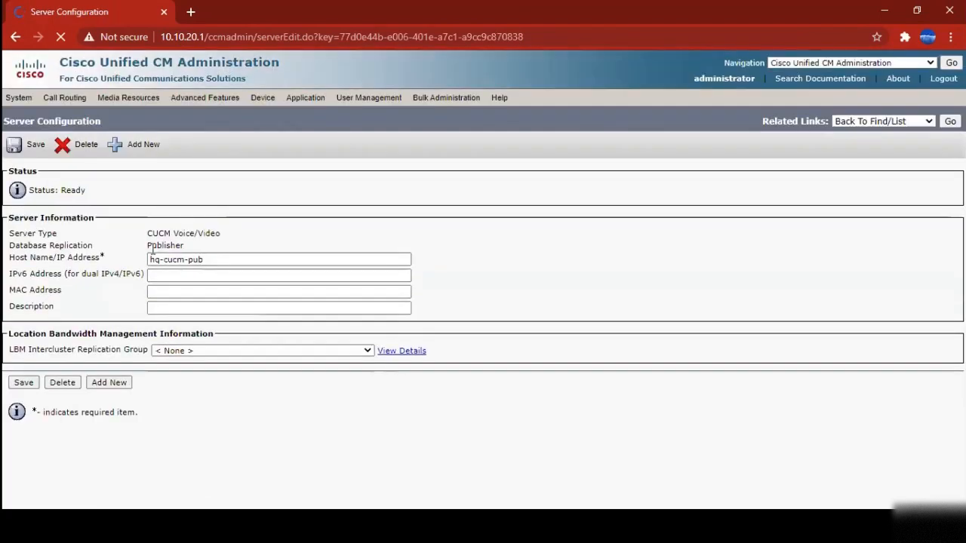
Highlight hq-cucm-pub's Publisher role, CUCM Voice/Video type, host name and Location Bandwidth heading
{"action": "double_click", "coordinate": [165, 245]}
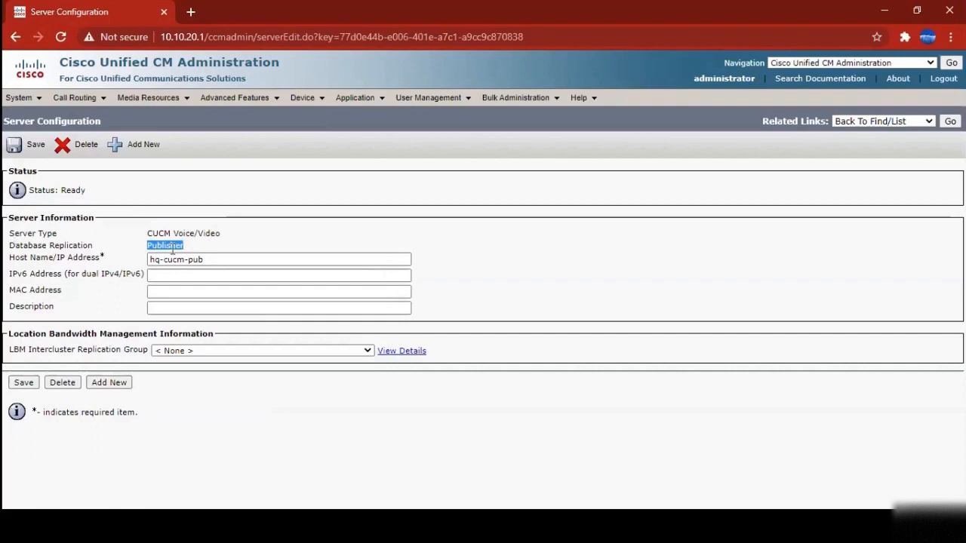
{"action": "left_click_drag", "start_coordinate": [189, 250], "coordinate": [6, 247]}
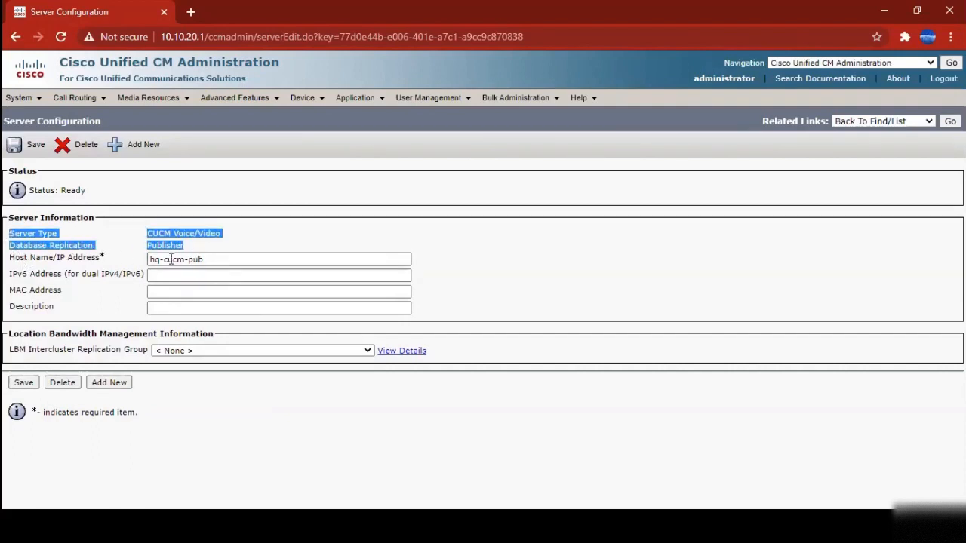
{"action": "left_click", "coordinate": [561, 269]}
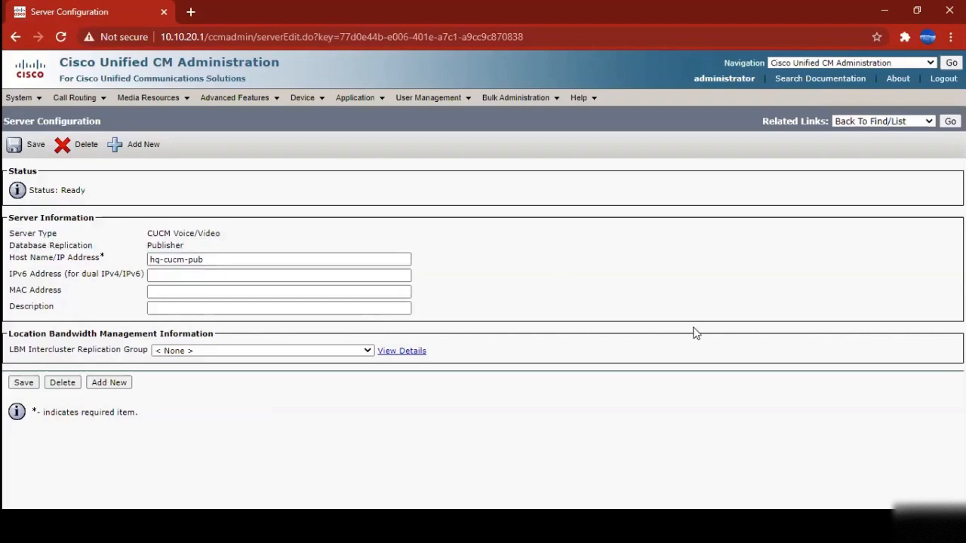
{"action": "left_click_drag", "start_coordinate": [7, 334], "coordinate": [222, 349]}
{"action": "left_click", "coordinate": [144, 395]}
{"action": "mouse_move", "coordinate": [10, 233]}
{"action": "left_mouse_down"}
{"action": "mouse_move", "coordinate": [227, 225]}
{"action": "mouse_move", "coordinate": [270, 252]}
{"action": "mouse_move", "coordinate": [6, 243]}
{"action": "left_mouse_up"}
{"action": "left_click", "coordinate": [693, 243]}
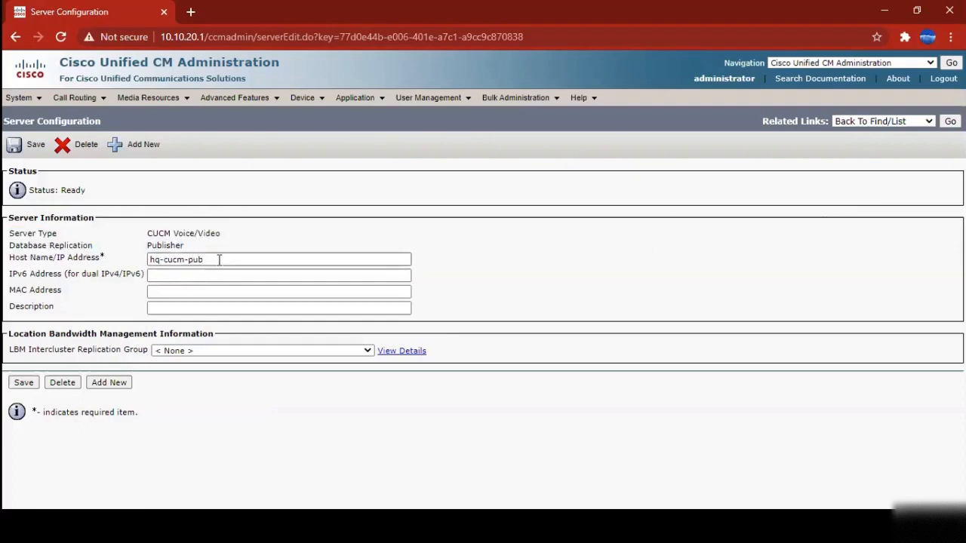
{"action": "left_click_drag", "start_coordinate": [219, 260], "coordinate": [187, 262]}
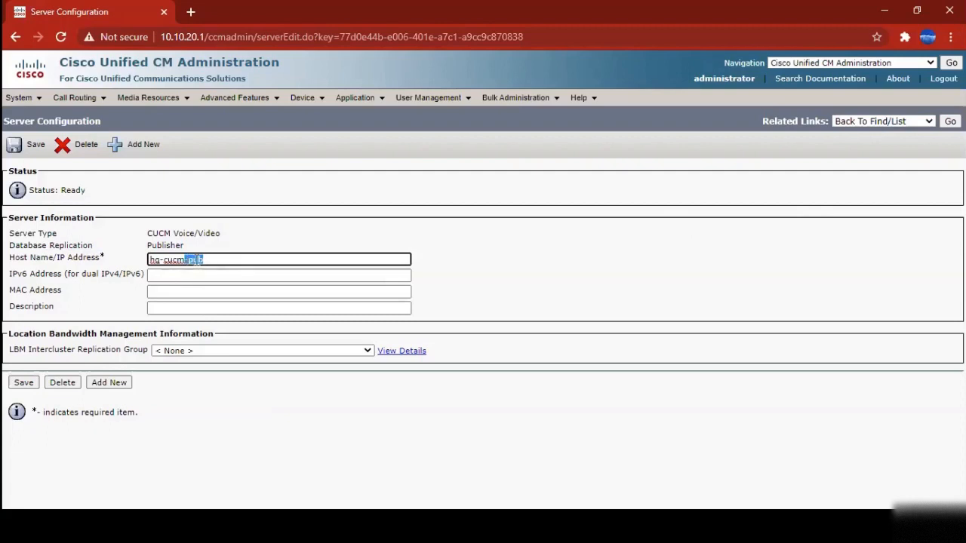
{"action": "left_click", "coordinate": [438, 252]}
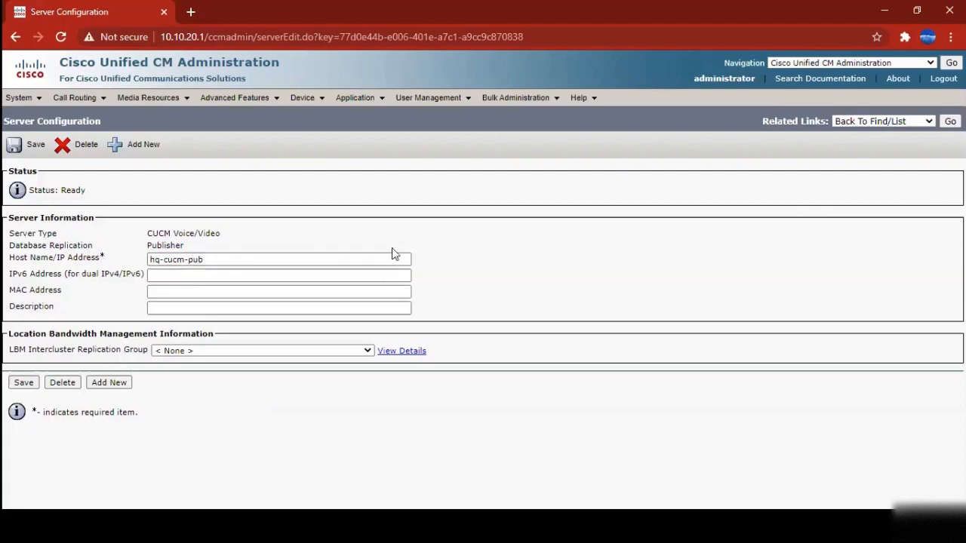
{"action": "double_click", "coordinate": [167, 244]}
Return to the server list and open hq-cucm-sub1.abc.inc's configuration
{"action": "left_click", "coordinate": [950, 121]}
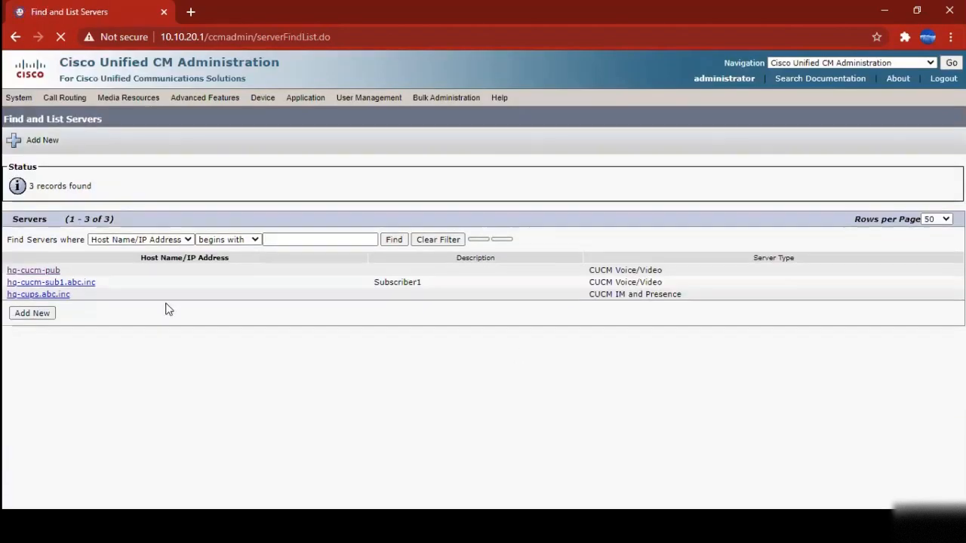
{"action": "left_click", "coordinate": [74, 292]}
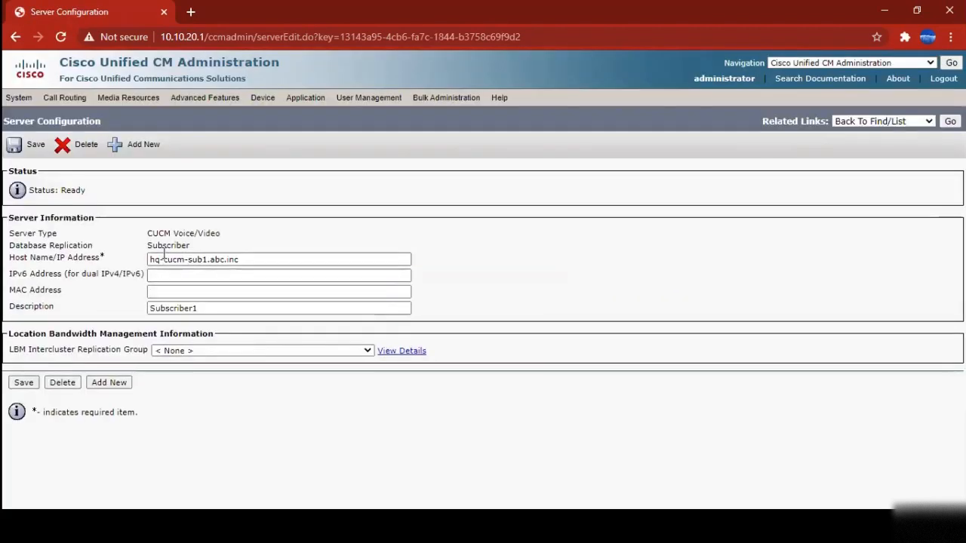
Highlight hq-cucm-sub1's Subscriber replication role, then go back and open hq-cups.abc.inc
{"action": "double_click", "coordinate": [167, 246]}
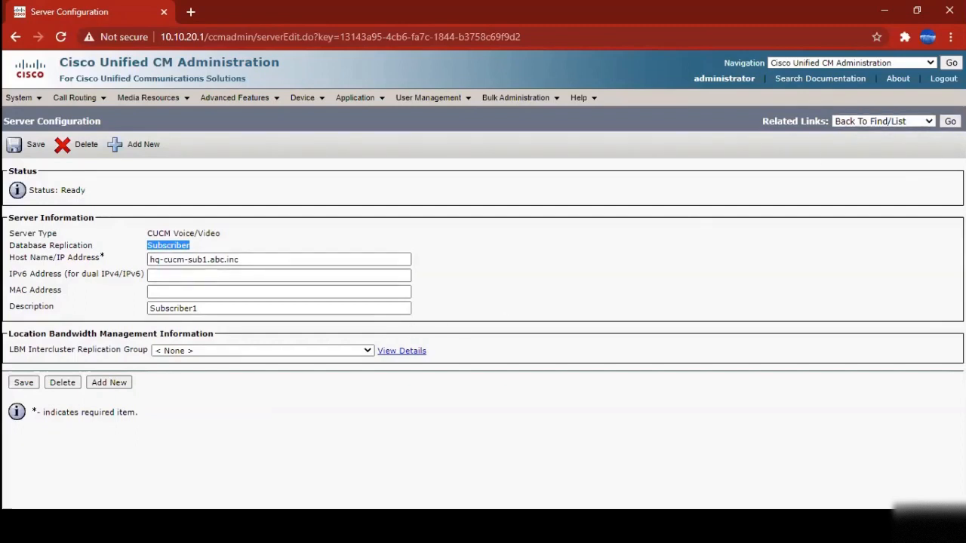
{"action": "left_click", "coordinate": [950, 121]}
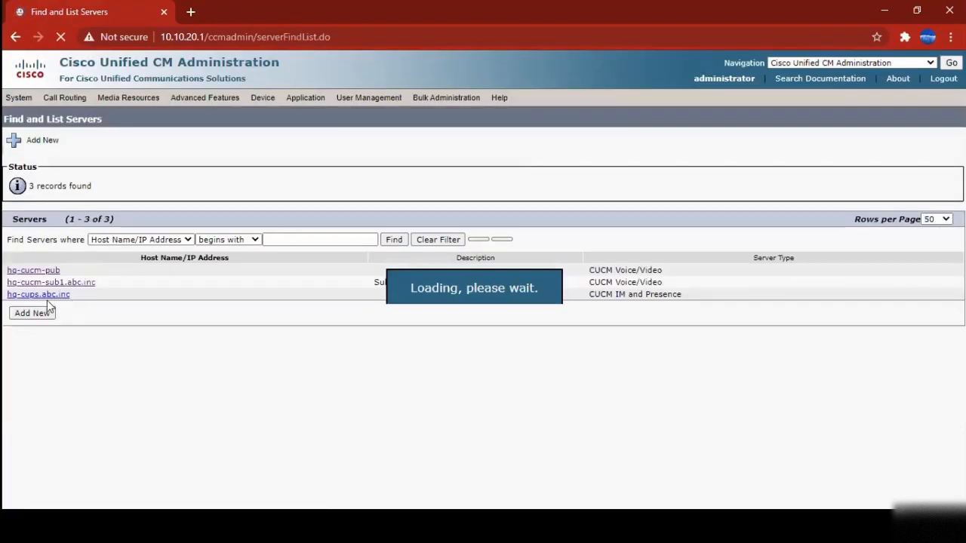
{"action": "left_click", "coordinate": [44, 300]}
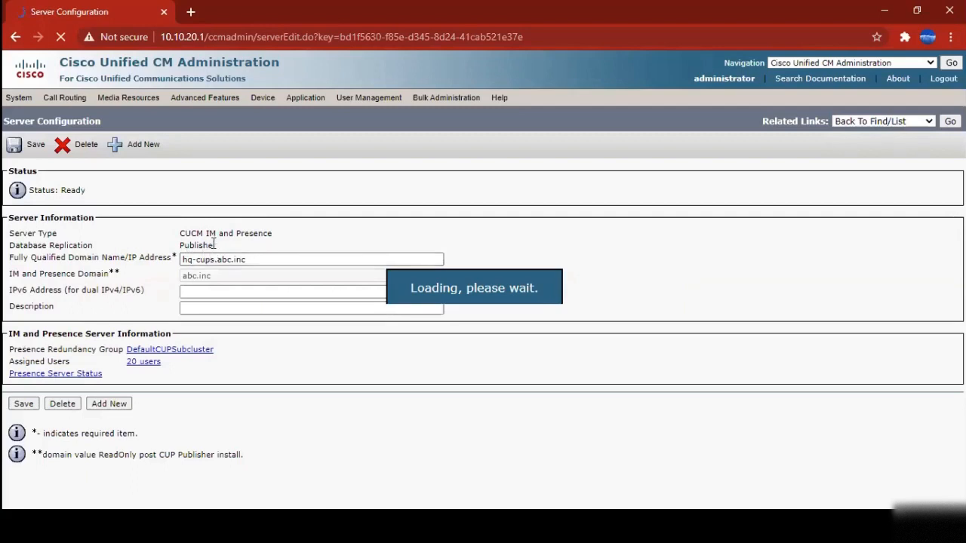
Highlight hq-cups.abc.inc's Publisher role, IM and Presence type and section heading, then return to the list
{"action": "left_click_drag", "start_coordinate": [217, 249], "coordinate": [179, 249]}
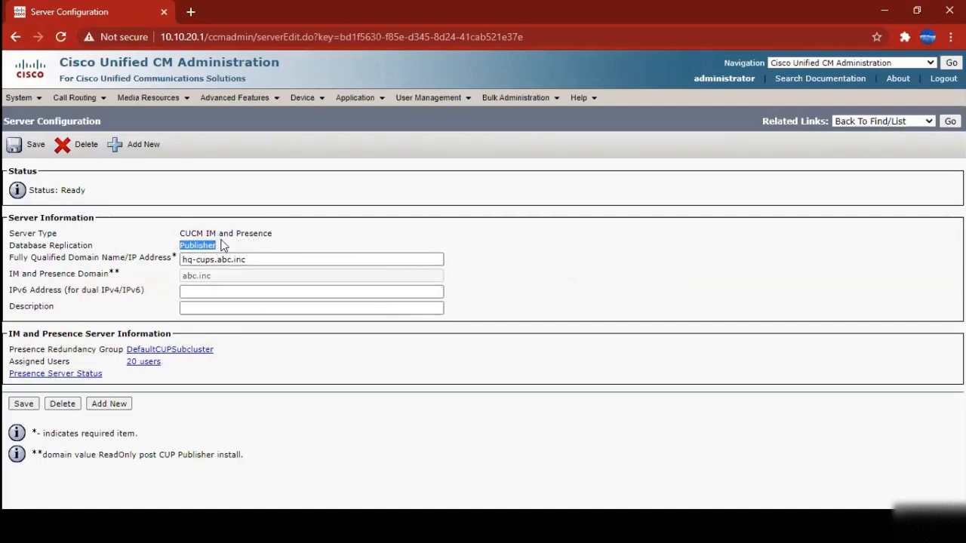
{"action": "left_click_drag", "start_coordinate": [203, 233], "coordinate": [267, 231]}
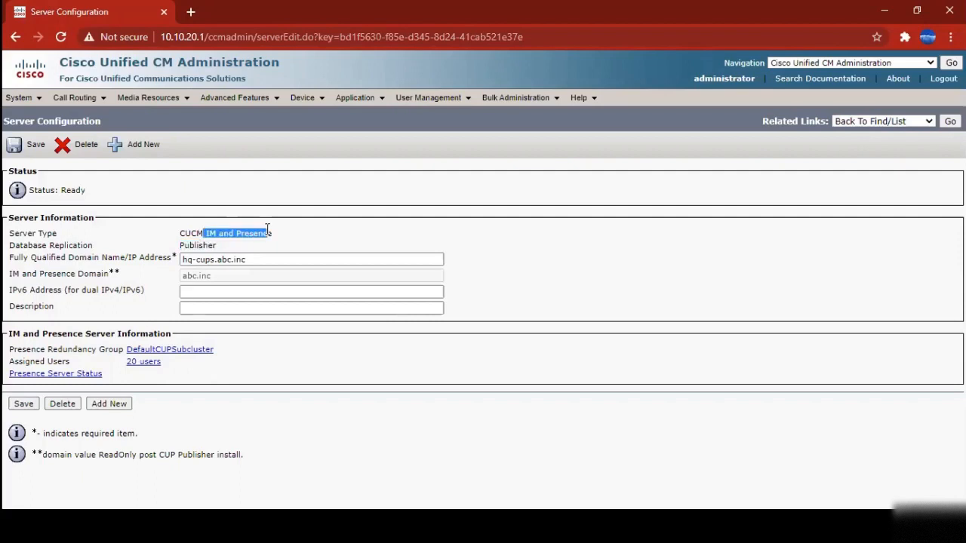
{"action": "left_click_drag", "start_coordinate": [9, 334], "coordinate": [168, 335]}
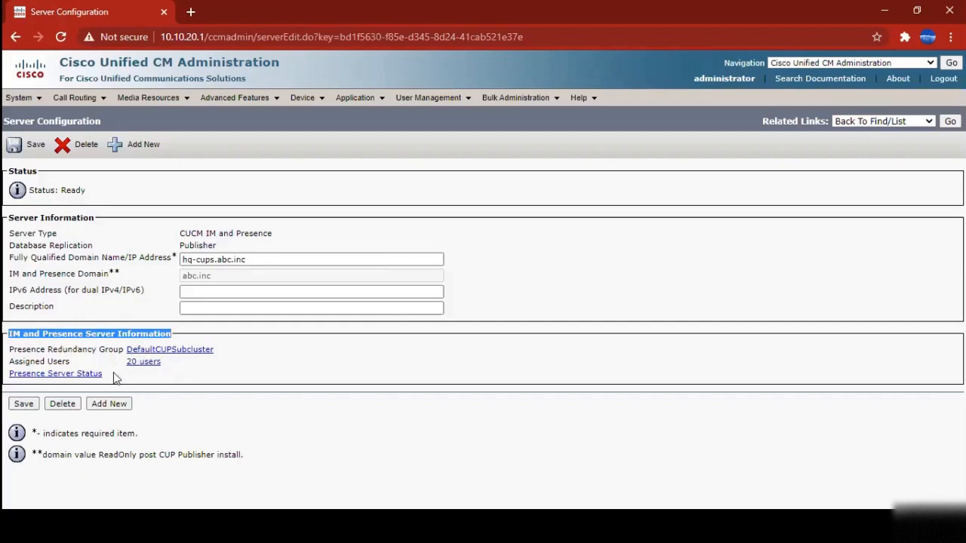
{"action": "left_click", "coordinate": [70, 334]}
{"action": "left_click_drag", "start_coordinate": [71, 335], "coordinate": [152, 335]}
{"action": "left_click", "coordinate": [136, 335]}
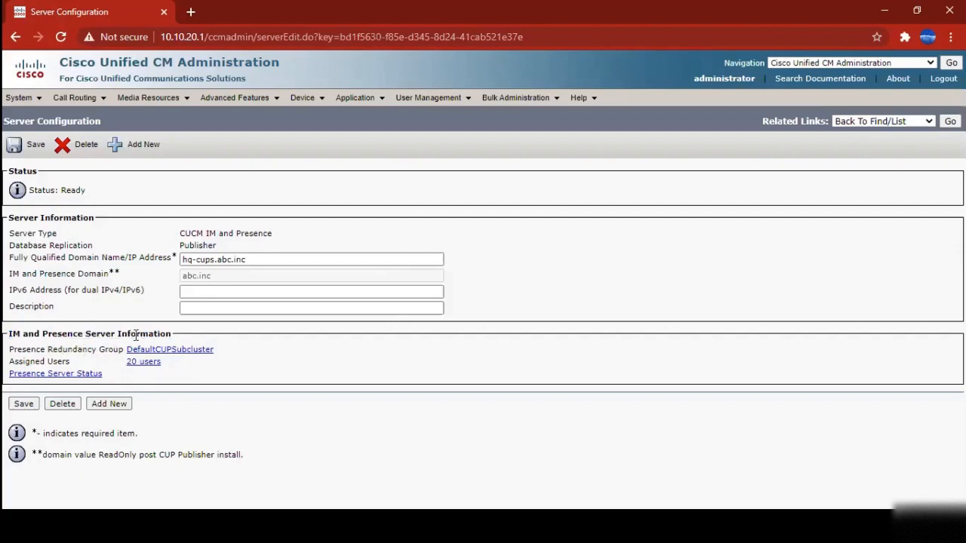
{"action": "double_click", "coordinate": [195, 248]}
{"action": "left_click", "coordinate": [950, 121]}
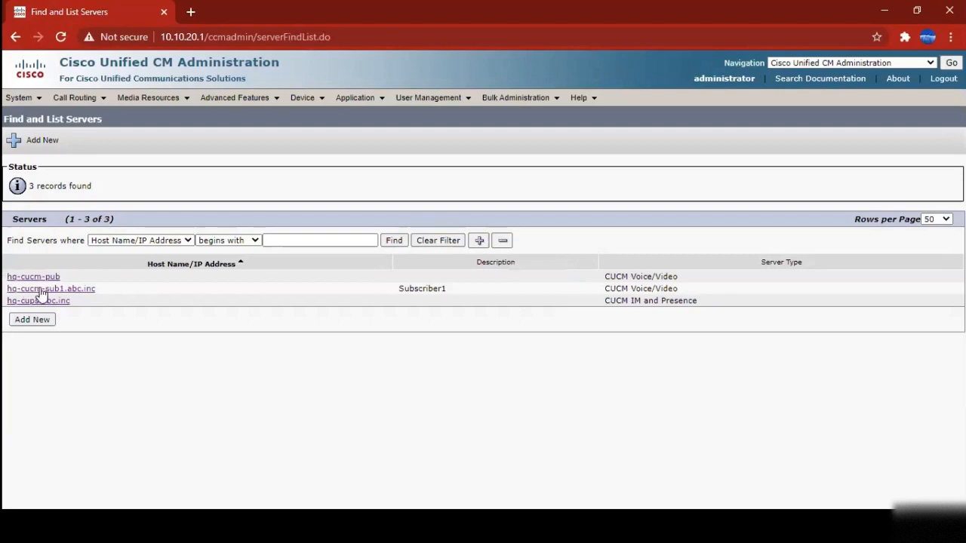
Highlight the hq-cups.abc.inc server type and the server rows, then open the System menu
{"action": "left_click_drag", "start_coordinate": [696, 302], "coordinate": [683, 301]}
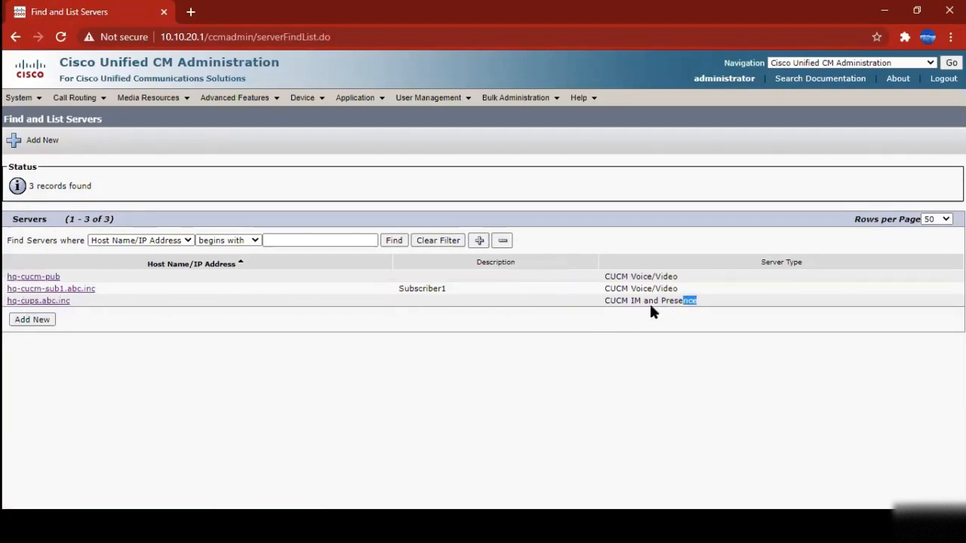
{"action": "left_click", "coordinate": [594, 336]}
{"action": "left_click_drag", "start_coordinate": [647, 288], "coordinate": [9, 278]}
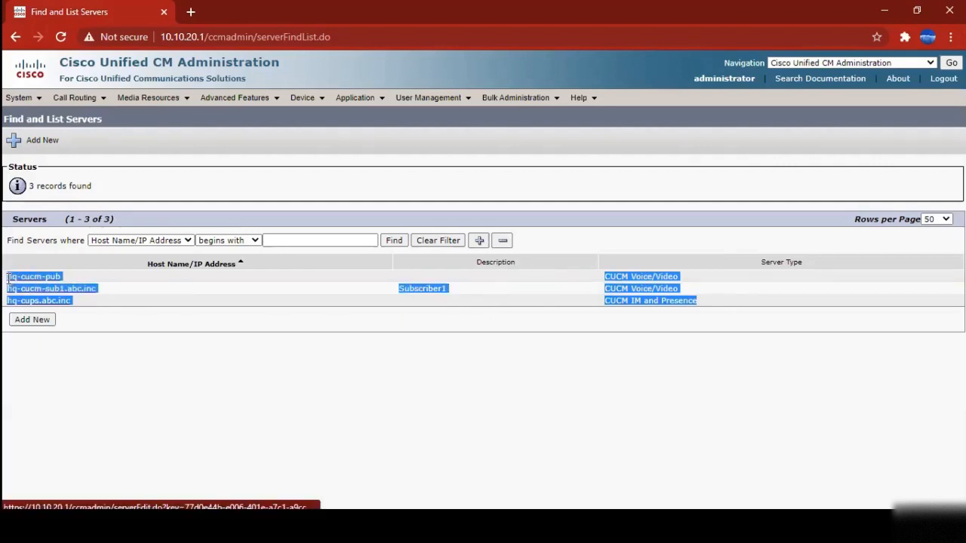
{"action": "left_click", "coordinate": [367, 334]}
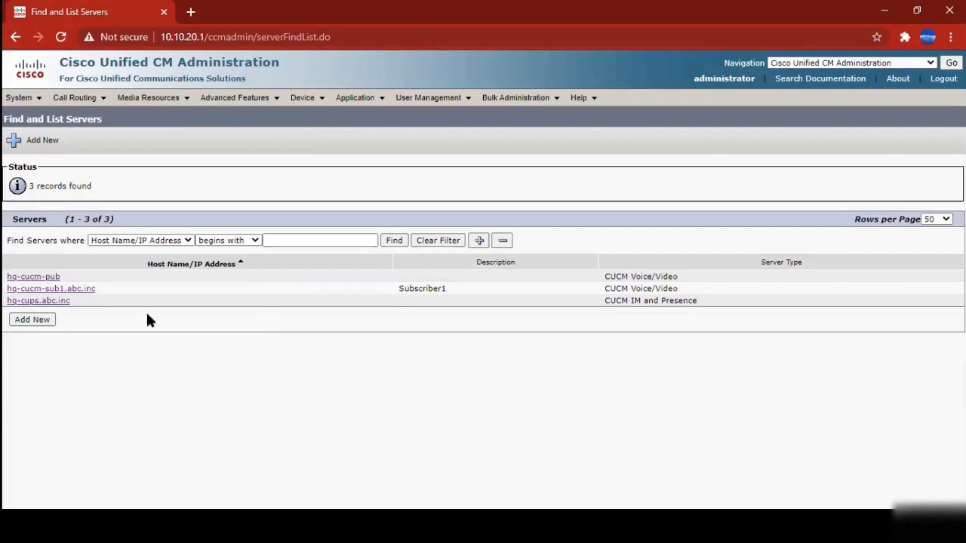
{"action": "left_click", "coordinate": [20, 99]}
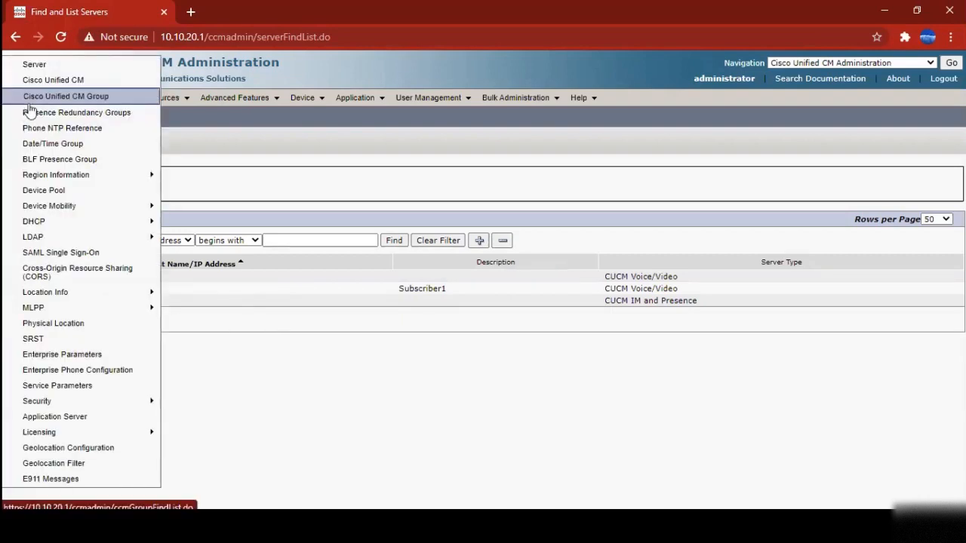
List all Cisco Unified CM servers, showing CM_10.10.20.2 and CM_hq-cucm-pub
{"action": "left_click", "coordinate": [43, 88]}
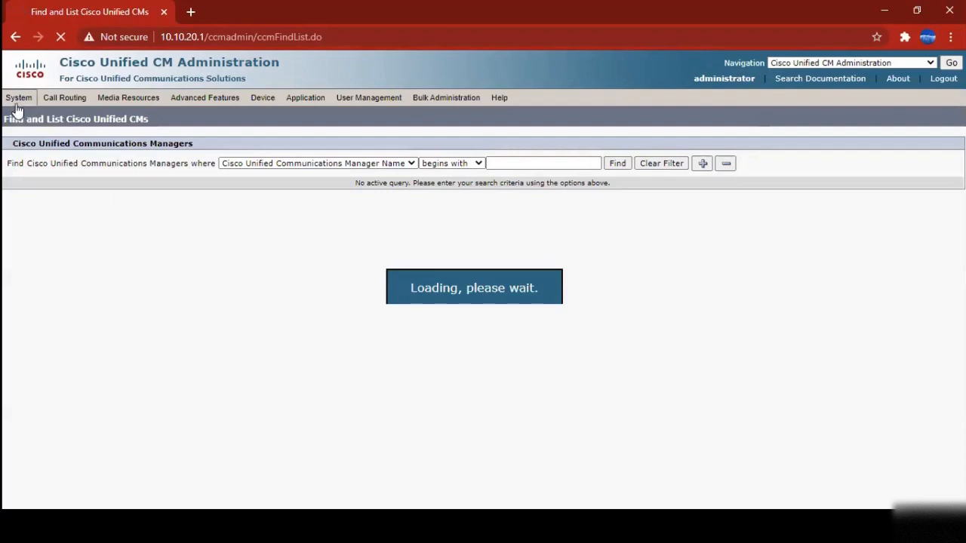
{"action": "left_click", "coordinate": [618, 171]}
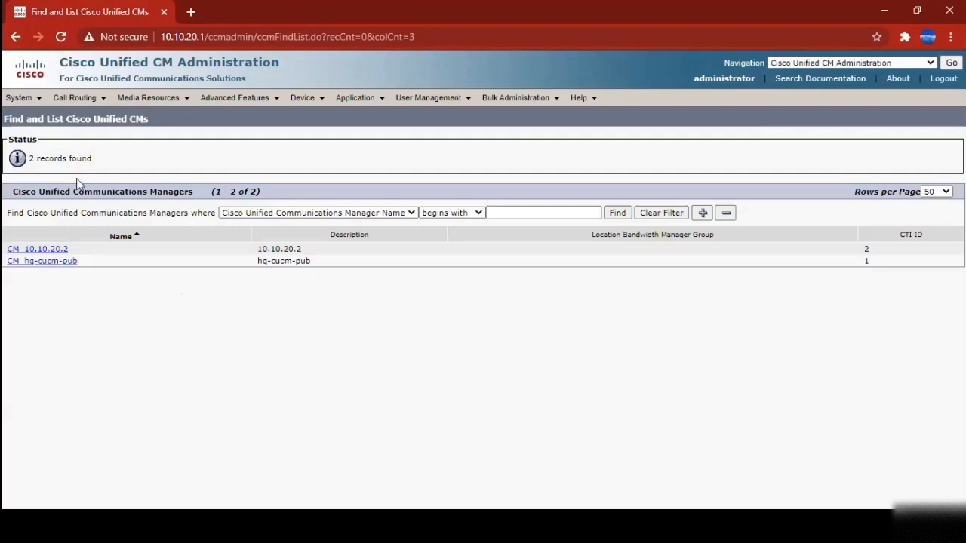
{"action": "left_click", "coordinate": [19, 98]}
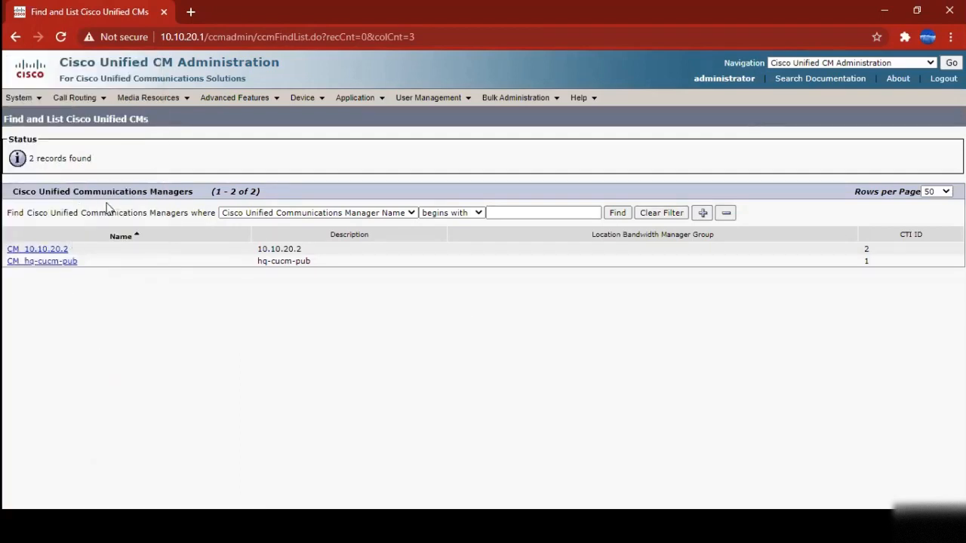
{"action": "left_click_drag", "start_coordinate": [73, 191], "coordinate": [194, 198]}
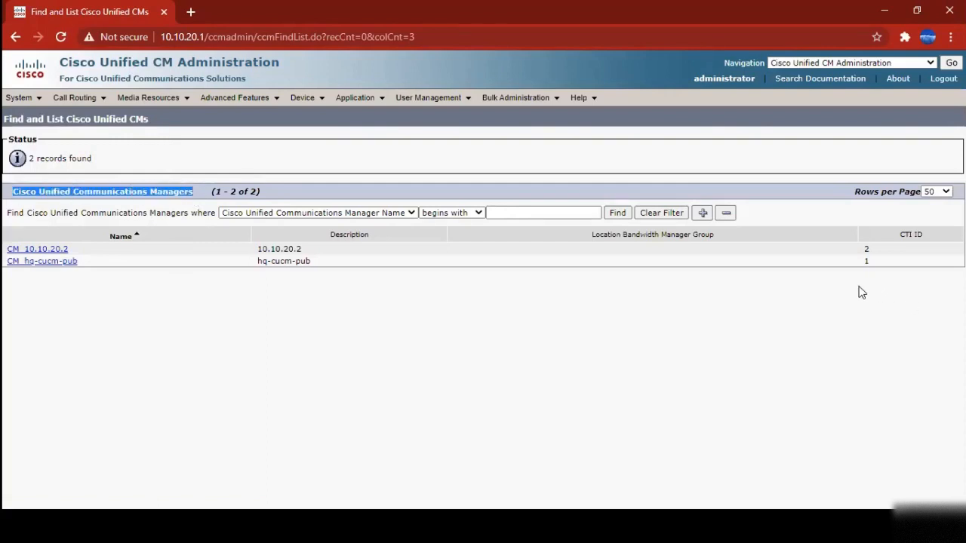
{"action": "left_click", "coordinate": [128, 310]}
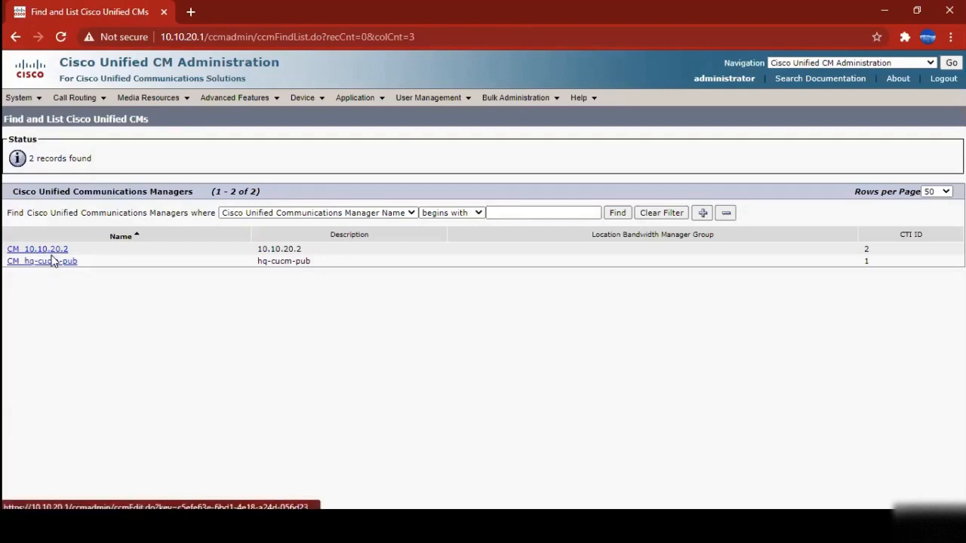
{"action": "mouse_move", "coordinate": [15, 101]}
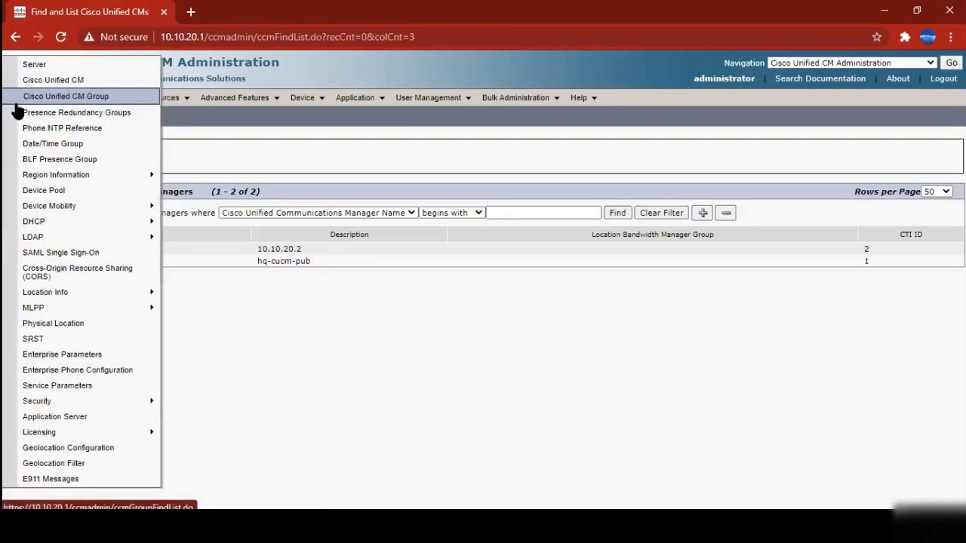
Find all CM groups and open the Default group, which is used by 36 devices
{"action": "left_click", "coordinate": [56, 99]}
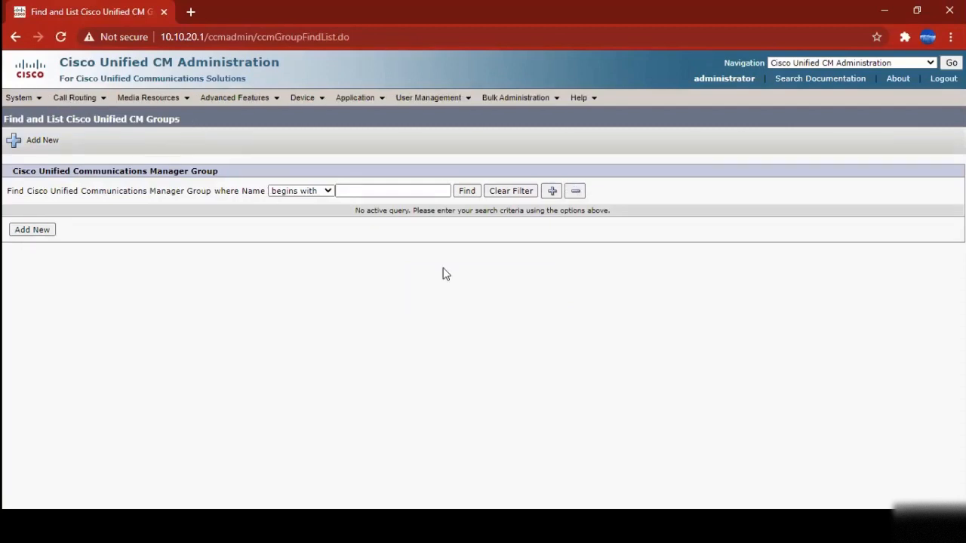
{"action": "left_click", "coordinate": [470, 194]}
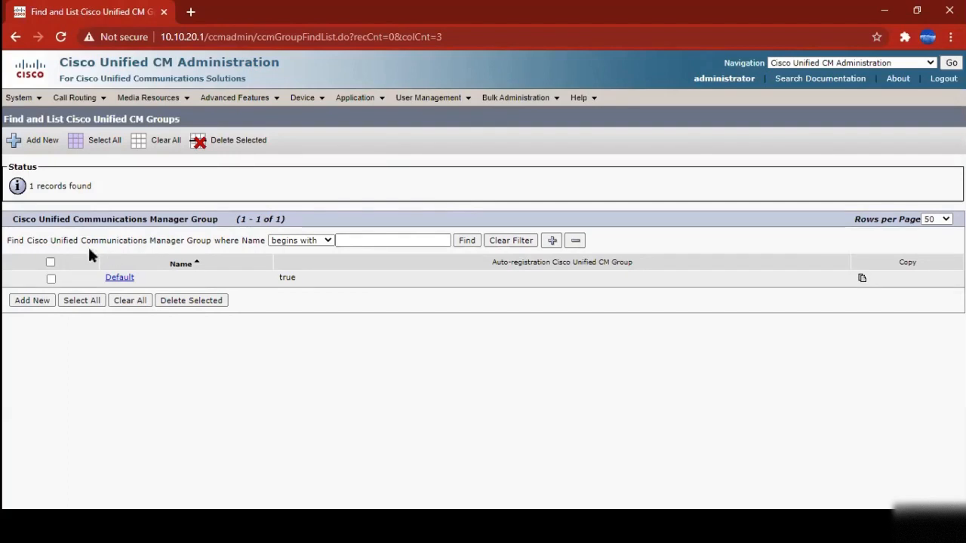
{"action": "left_click_drag", "start_coordinate": [25, 219], "coordinate": [266, 221]}
{"action": "left_click", "coordinate": [308, 216]}
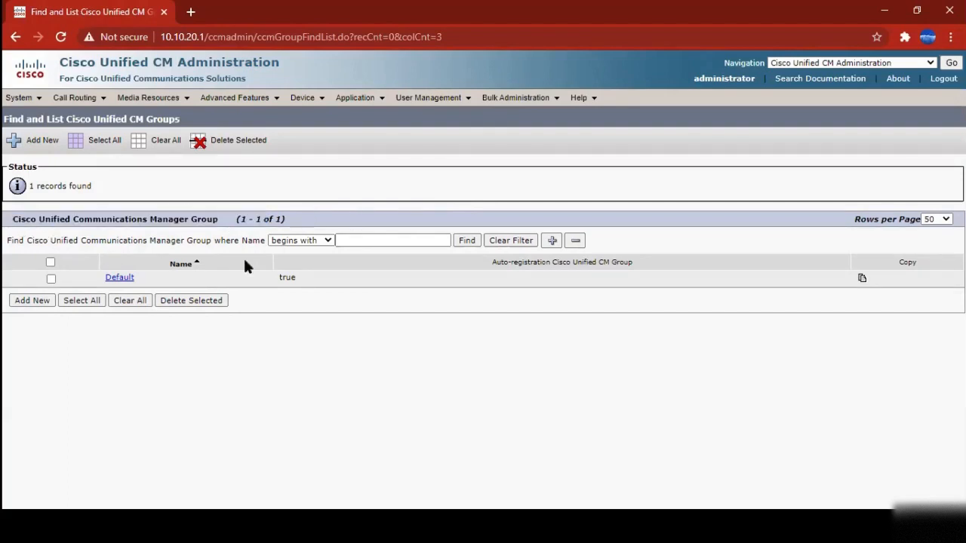
{"action": "left_click", "coordinate": [119, 279]}
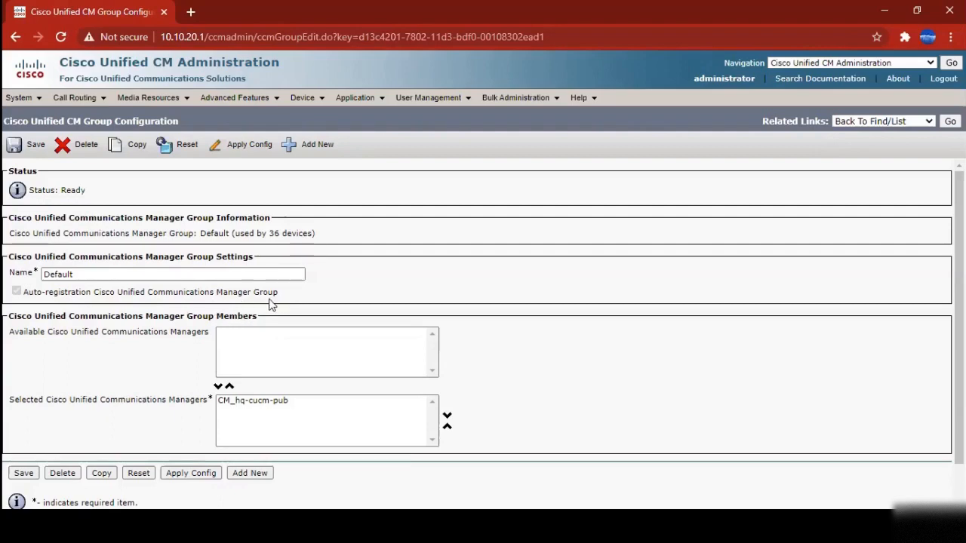
Review the Default group's member CM_hq-cucm-pub and available managers, then go back to the group list
{"action": "scroll", "coordinate": [317, 343], "scroll_direction": "down", "scroll_amount": 2}
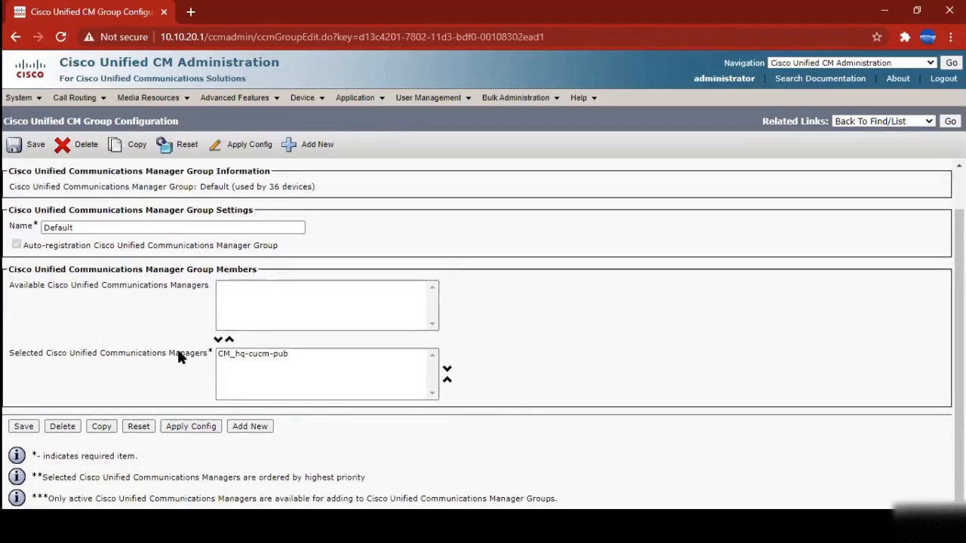
{"action": "left_click", "coordinate": [239, 357]}
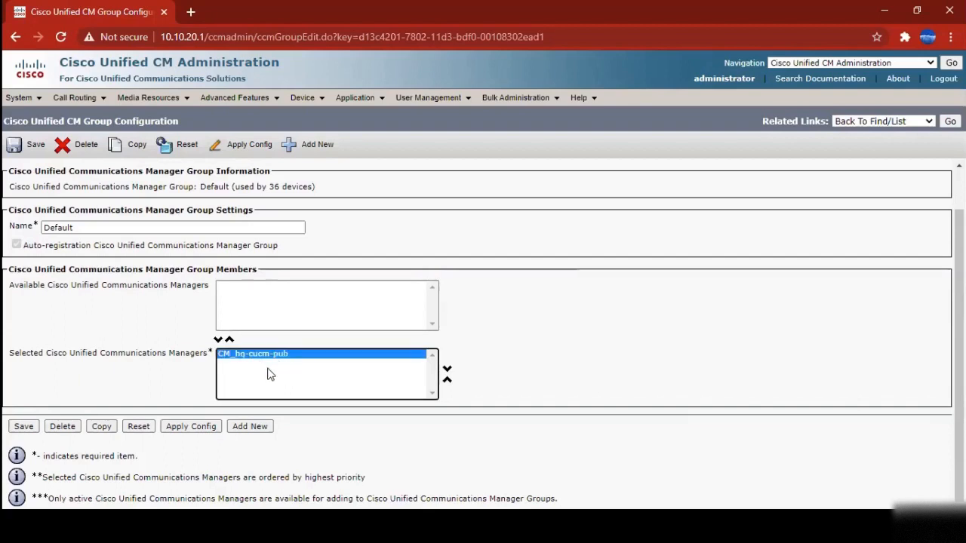
{"action": "scroll", "coordinate": [271, 367], "scroll_direction": "up", "scroll_amount": 2}
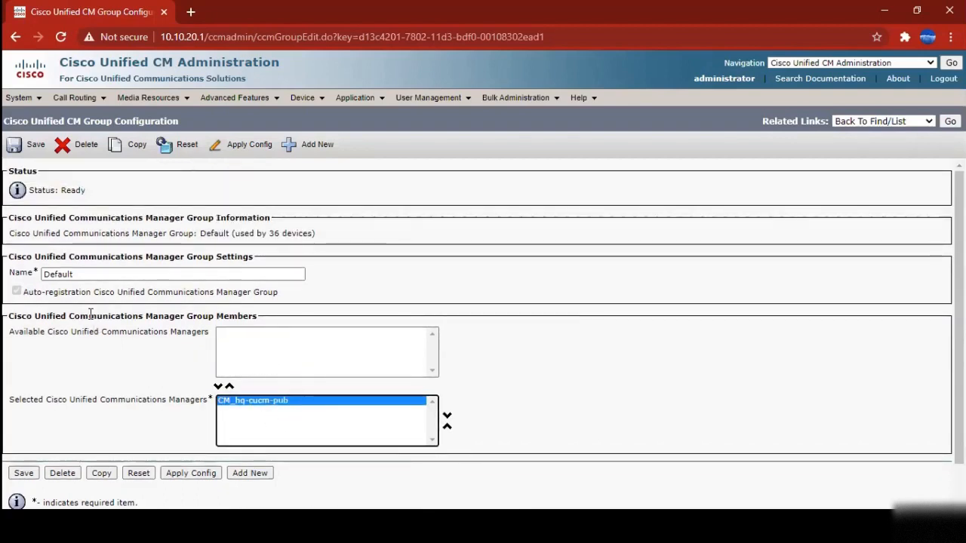
{"action": "scroll", "coordinate": [203, 377], "scroll_direction": "down", "scroll_amount": 2}
{"action": "scroll", "coordinate": [203, 381], "scroll_direction": "up", "scroll_amount": 2}
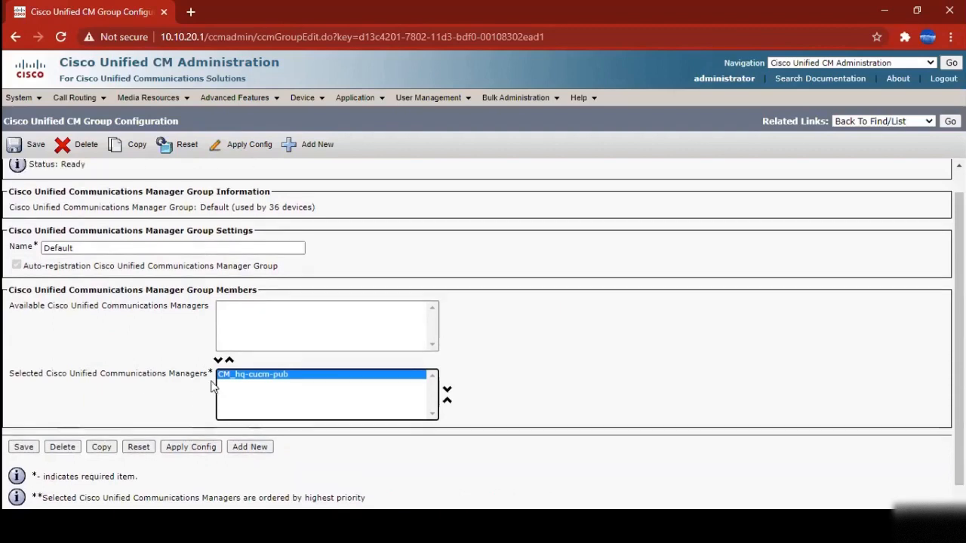
{"action": "left_click_drag", "start_coordinate": [48, 333], "coordinate": [188, 336]}
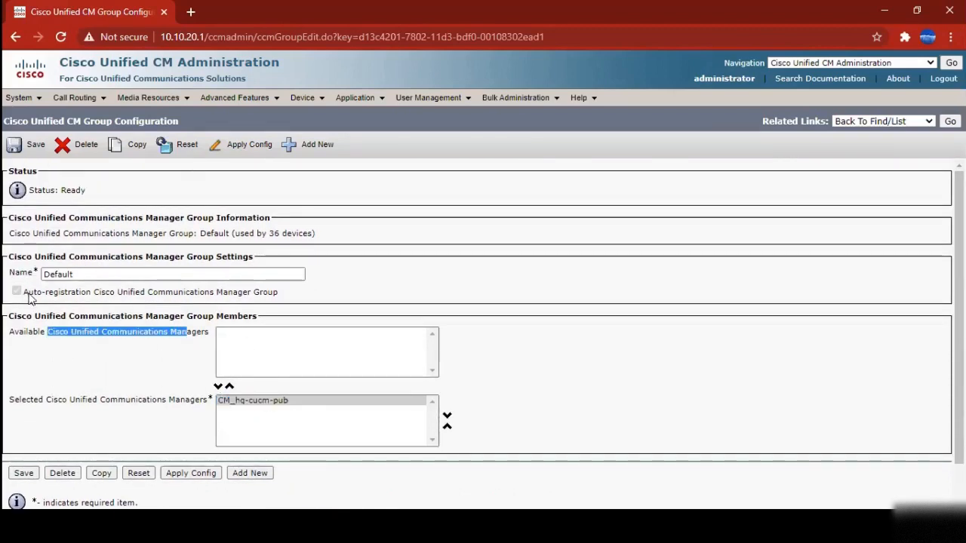
{"action": "left_click", "coordinate": [584, 245]}
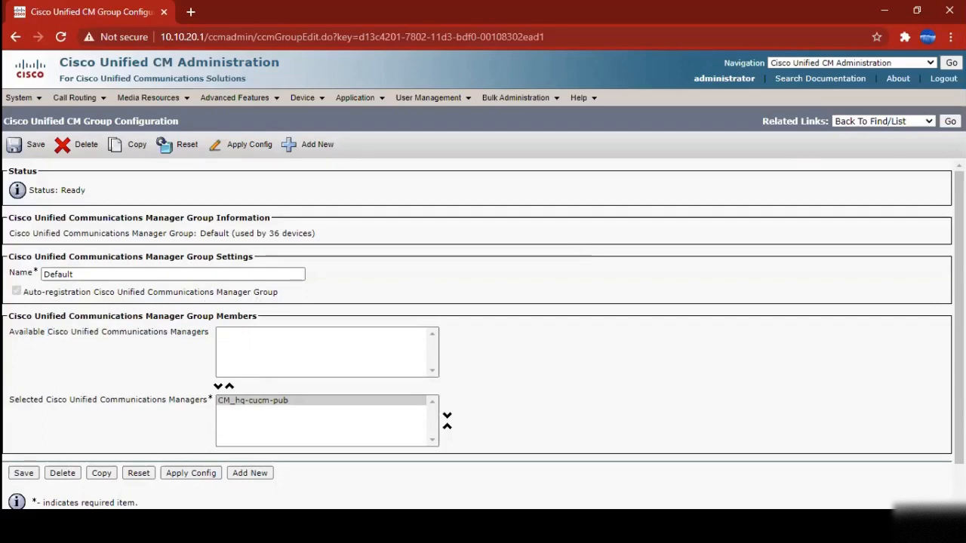
{"action": "left_click", "coordinate": [950, 121]}
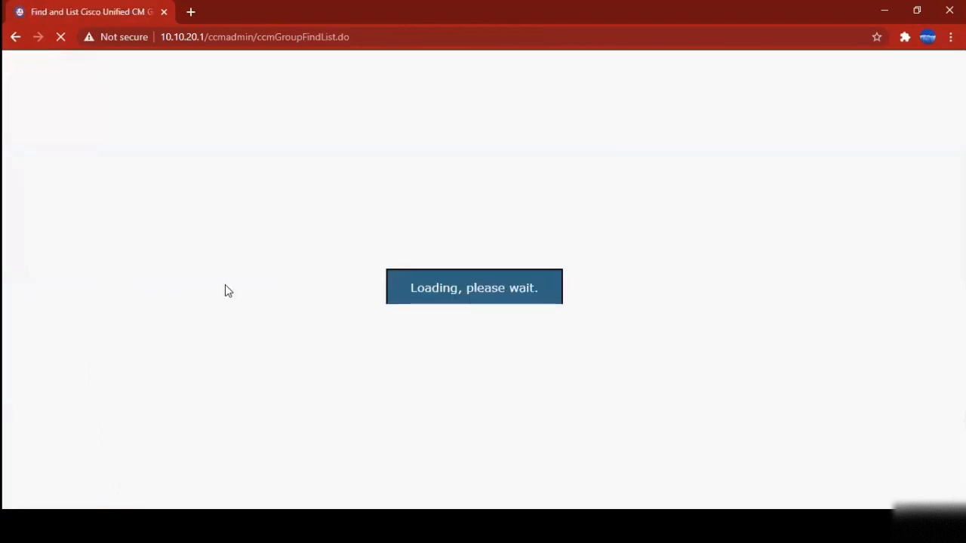
Create CM group TestCUCM with member CM_hq-cucm-pub, save it, and tick auto-registration
{"action": "left_click", "coordinate": [34, 301]}
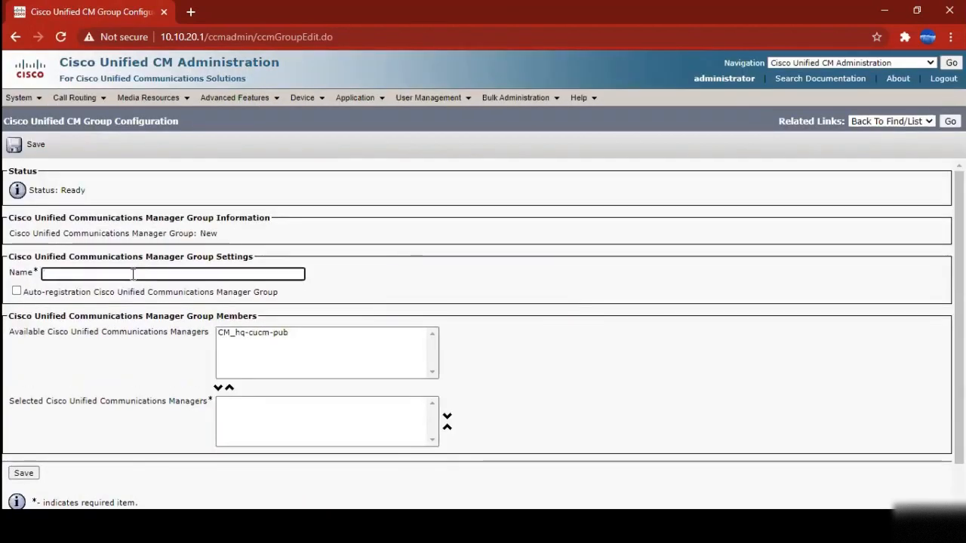
{"action": "type", "text": "TestCUCM"}
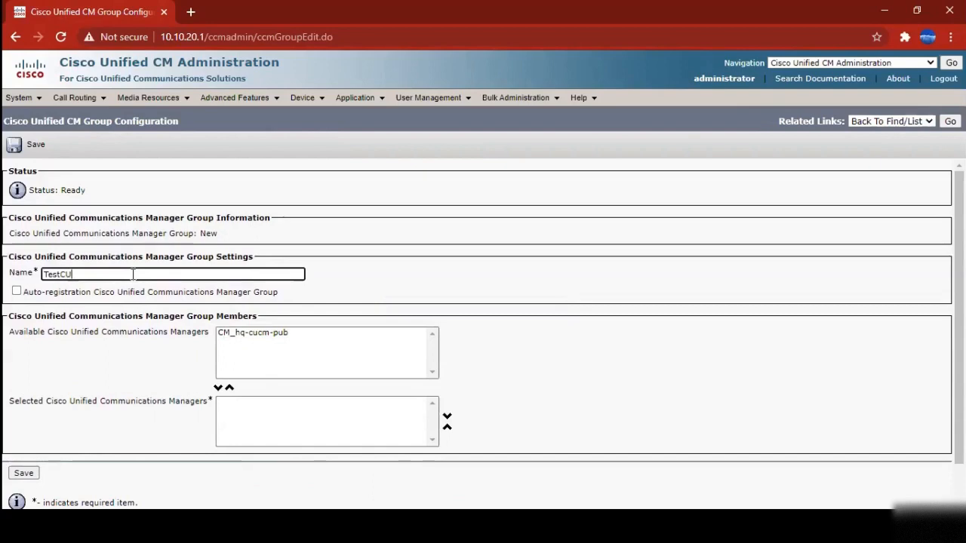
{"action": "left_click", "coordinate": [105, 185]}
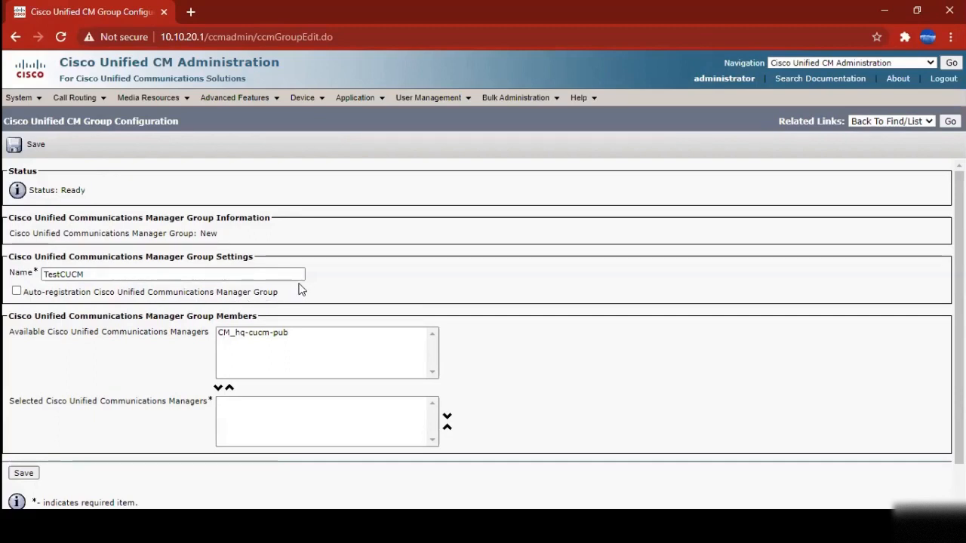
{"action": "left_click", "coordinate": [256, 336]}
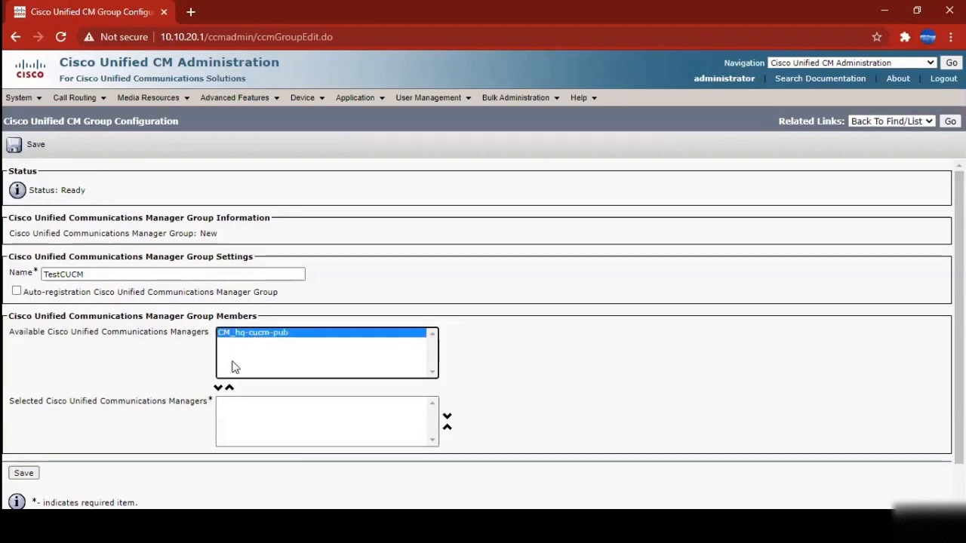
{"action": "left_click", "coordinate": [219, 388]}
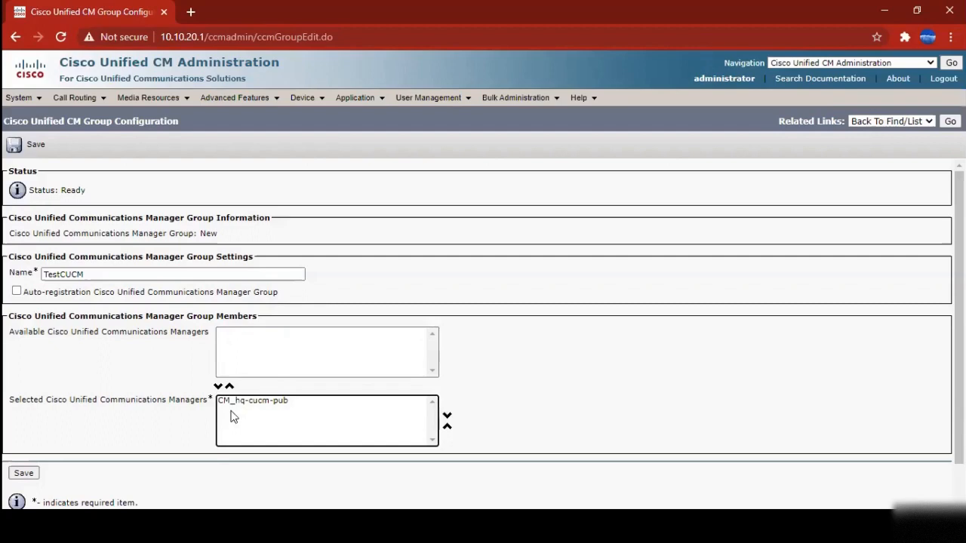
{"action": "left_click", "coordinate": [24, 474]}
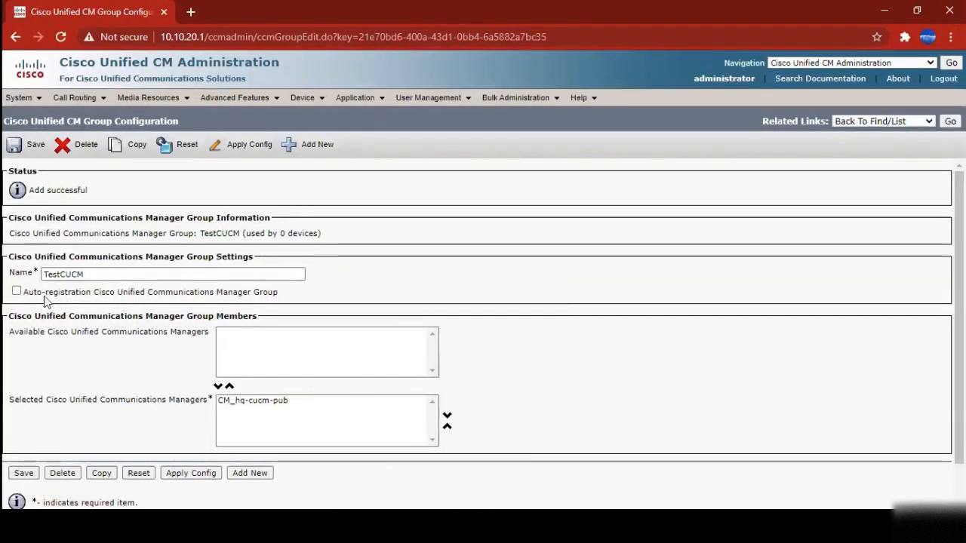
{"action": "left_click", "coordinate": [18, 293]}
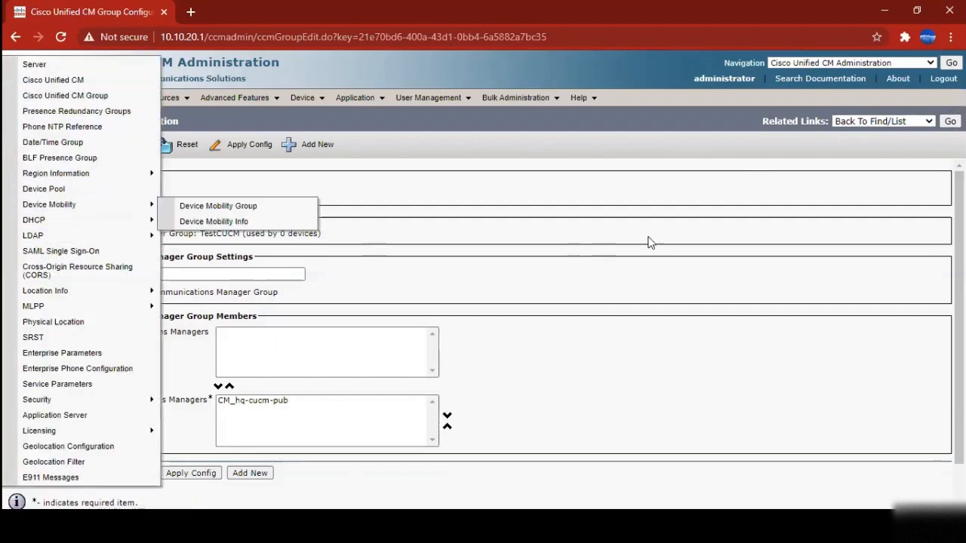
List phone NTP references, then start a new one showing the Directed Broadcast mode form
{"action": "mouse_move", "coordinate": [23, 97]}
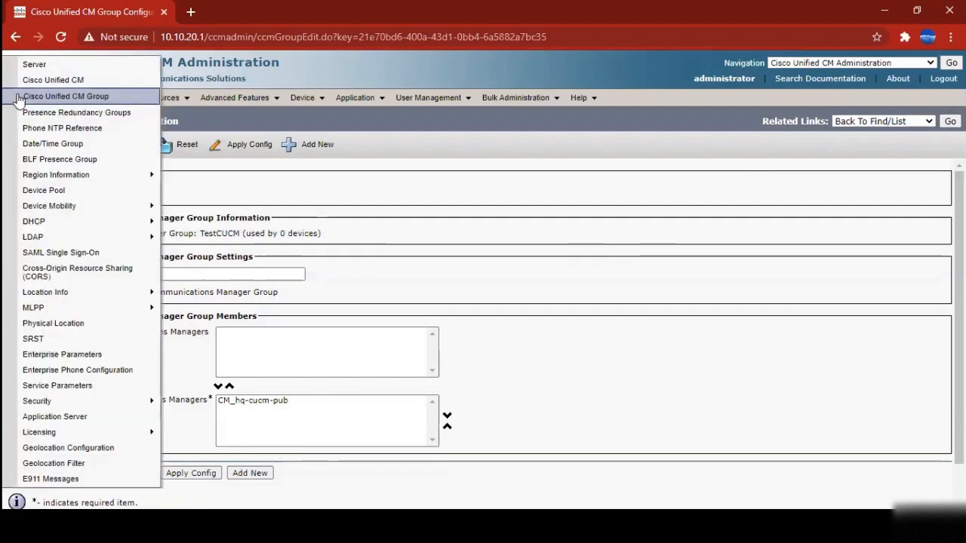
{"action": "left_click", "coordinate": [72, 131]}
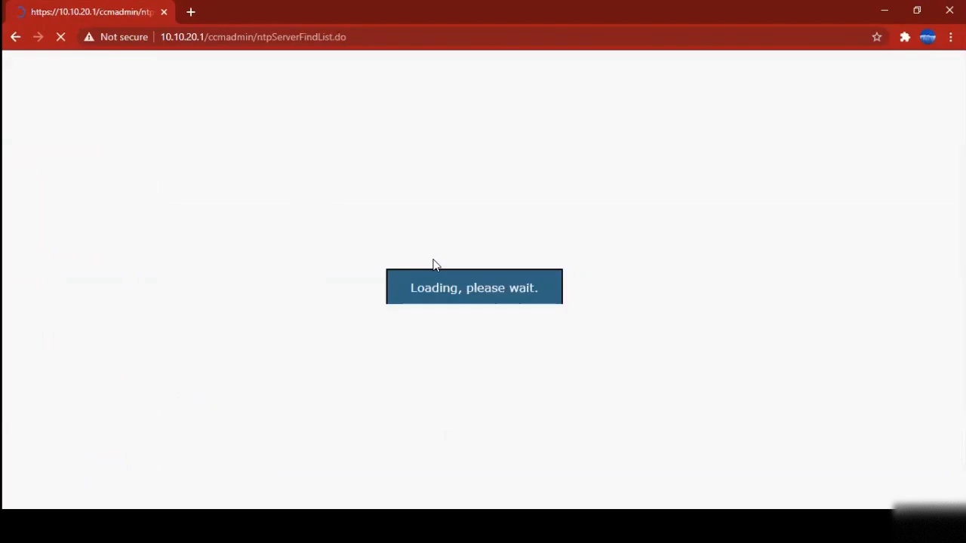
{"action": "left_click", "coordinate": [415, 191]}
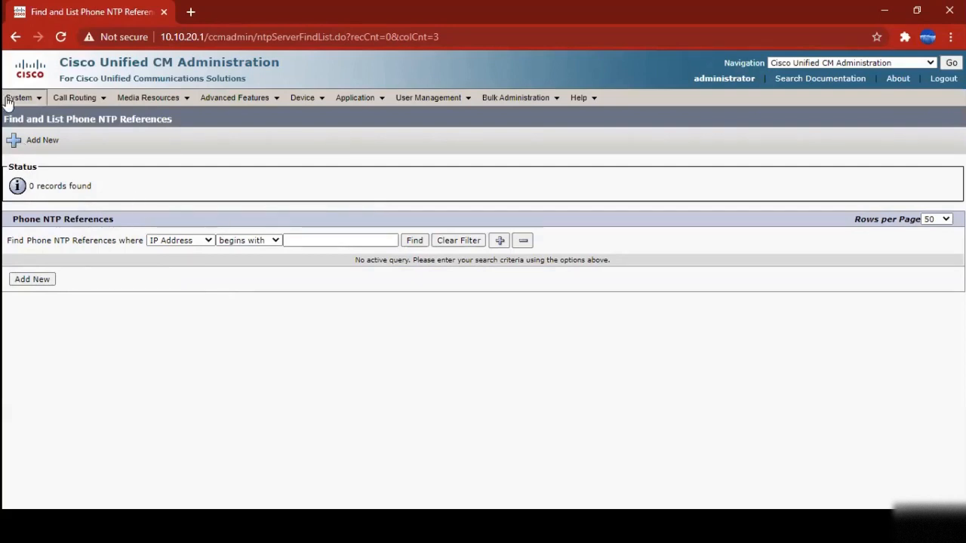
{"action": "mouse_move", "coordinate": [20, 99]}
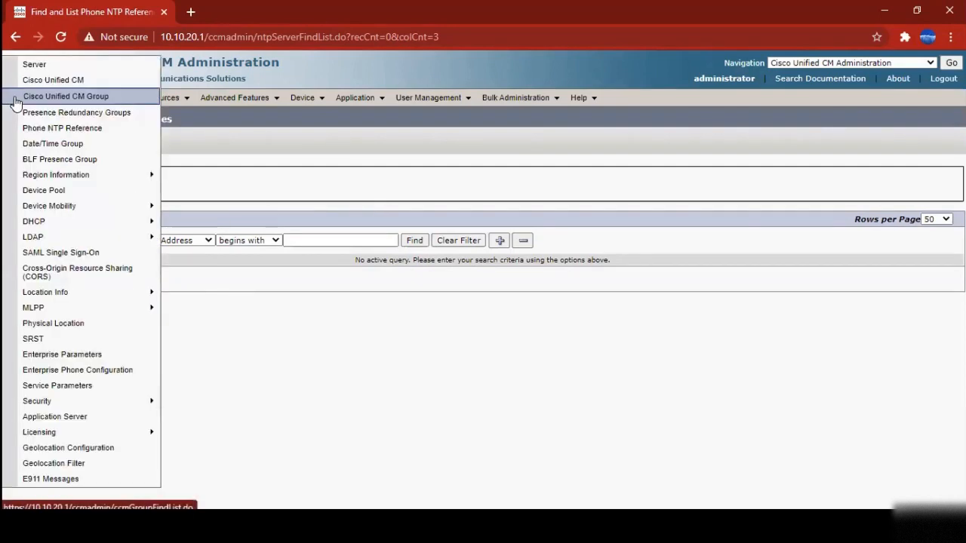
{"action": "left_click", "coordinate": [90, 129]}
{"action": "left_click", "coordinate": [33, 281]}
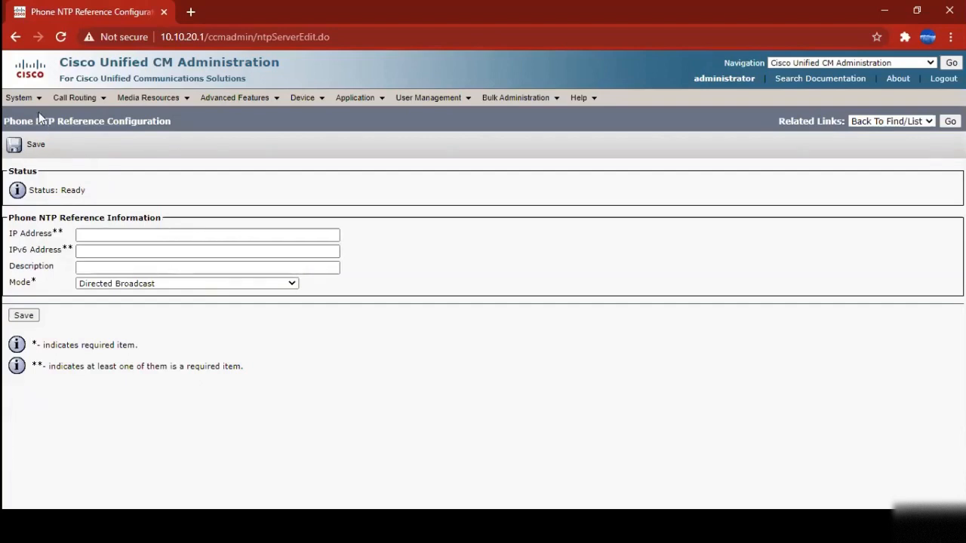
{"action": "left_click_drag", "start_coordinate": [36, 121], "coordinate": [242, 158]}
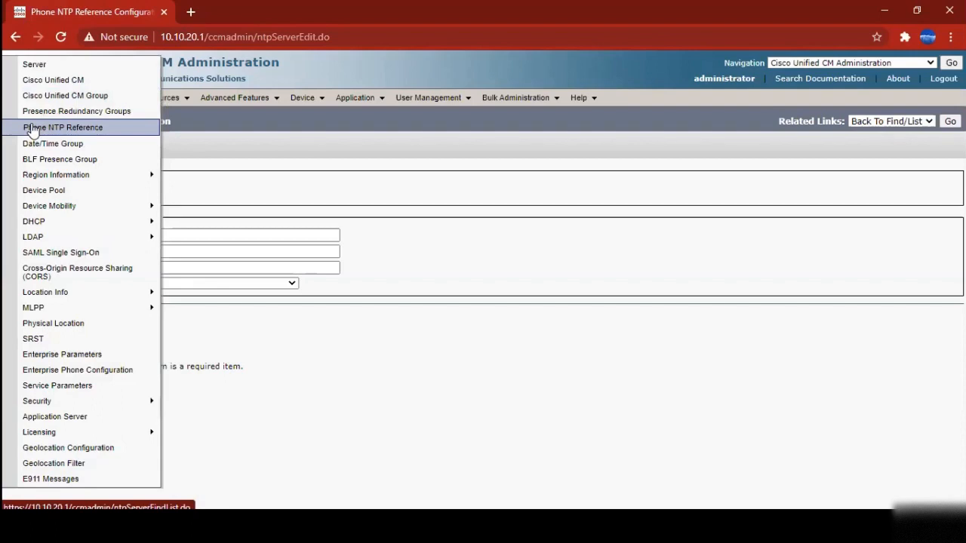
Find all date/time groups and open CMLocal, which is used by 35 devices
{"action": "left_click", "coordinate": [44, 147]}
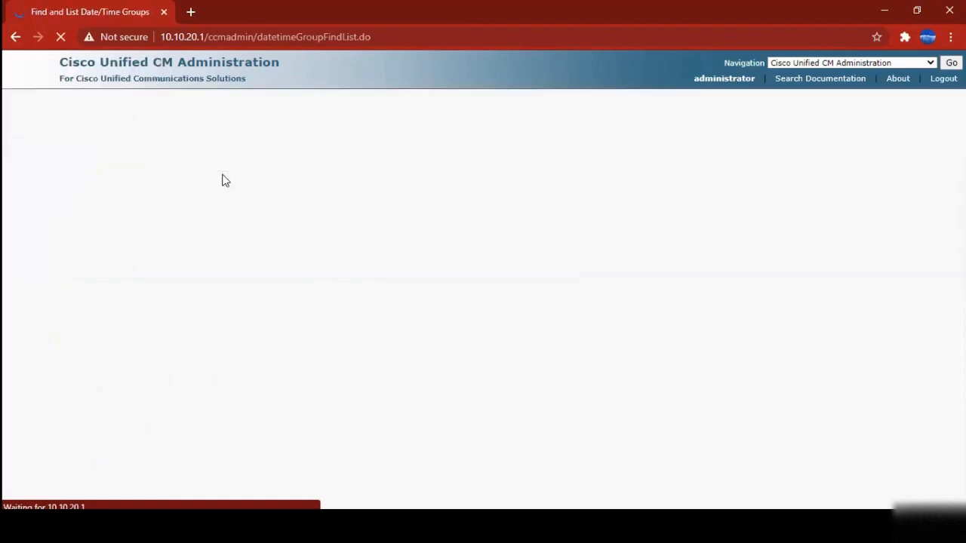
{"action": "left_click", "coordinate": [394, 193]}
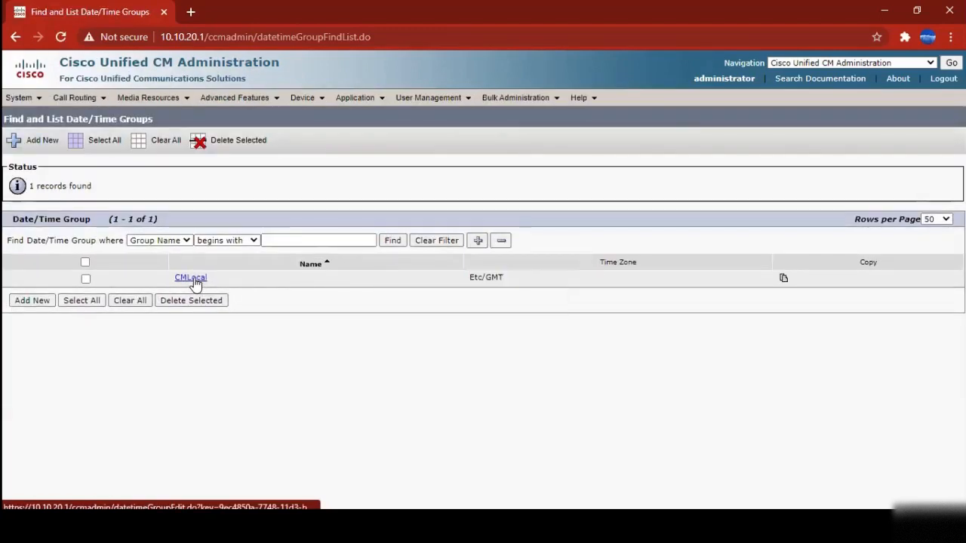
{"action": "left_click", "coordinate": [195, 280]}
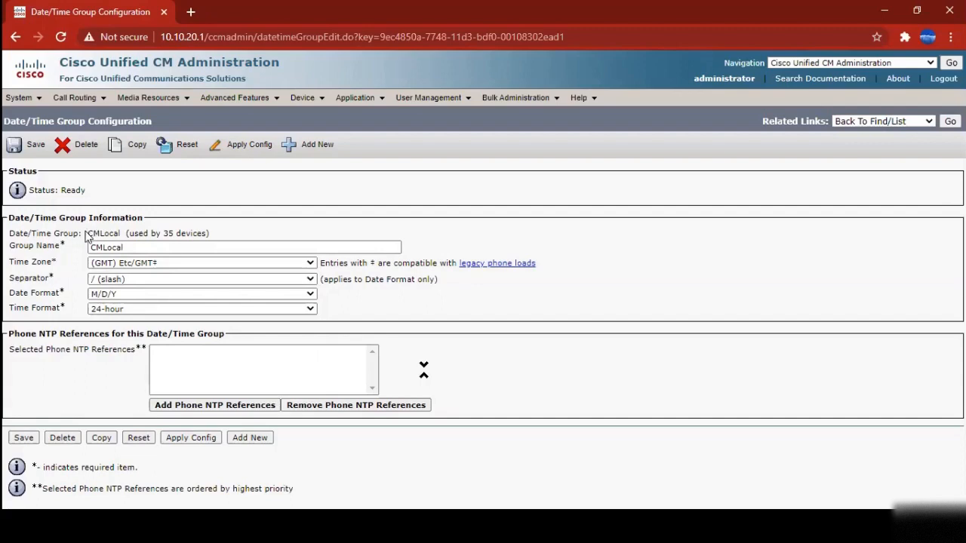
{"action": "left_click_drag", "start_coordinate": [87, 234], "coordinate": [216, 240]}
{"action": "left_click", "coordinate": [216, 240]}
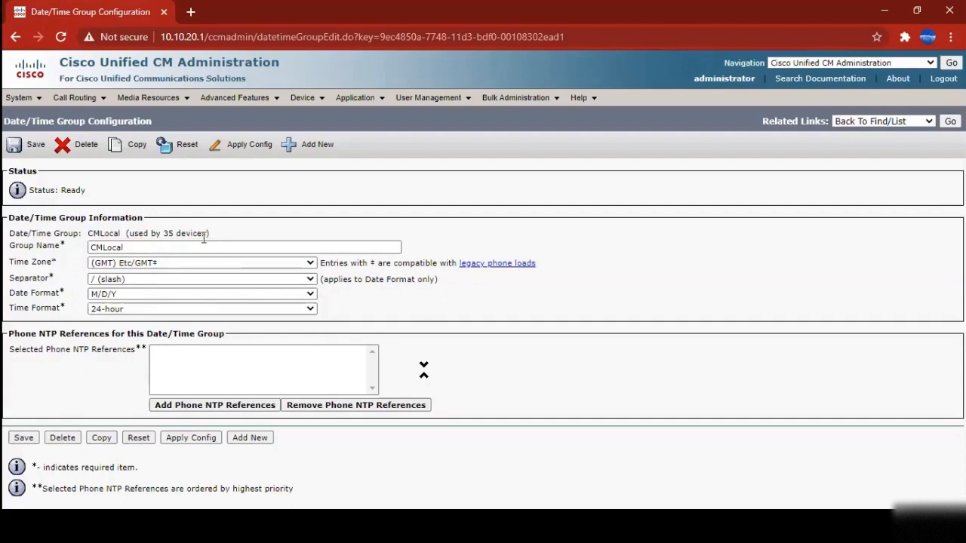
{"action": "left_click", "coordinate": [138, 264]}
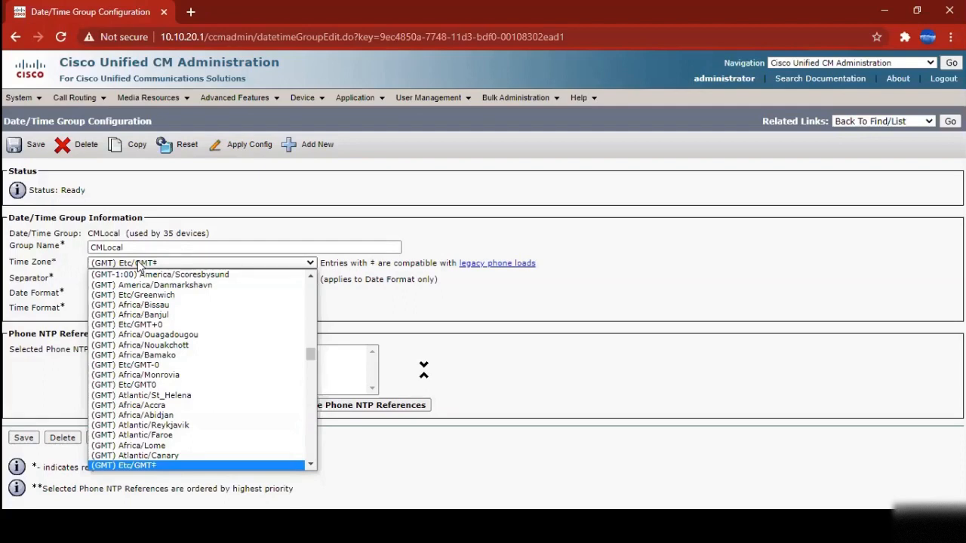
{"action": "left_click", "coordinate": [138, 264]}
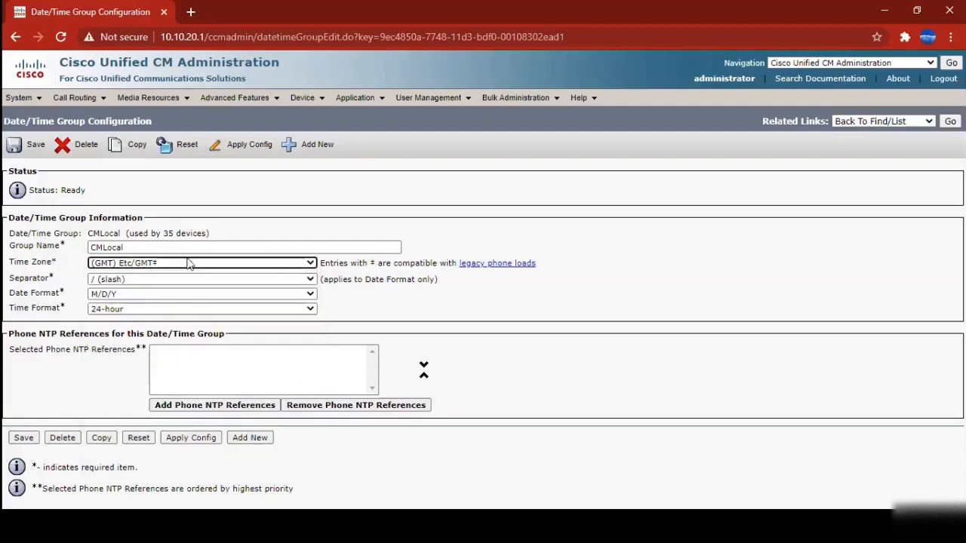
{"action": "left_click", "coordinate": [309, 264]}
{"action": "scroll", "coordinate": [314, 351], "scroll_direction": "down", "scroll_amount": 10}
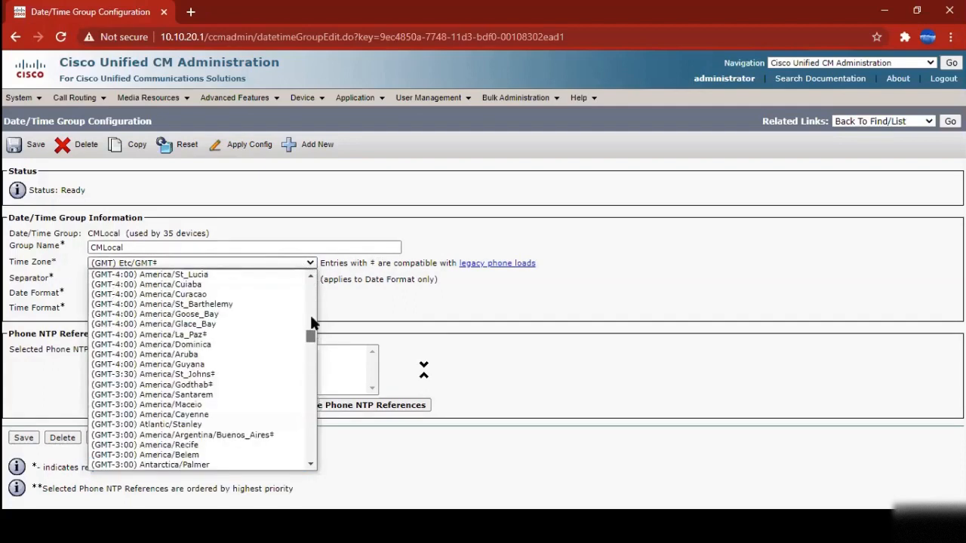
{"action": "scroll", "coordinate": [311, 317], "scroll_direction": "up", "scroll_amount": 10}
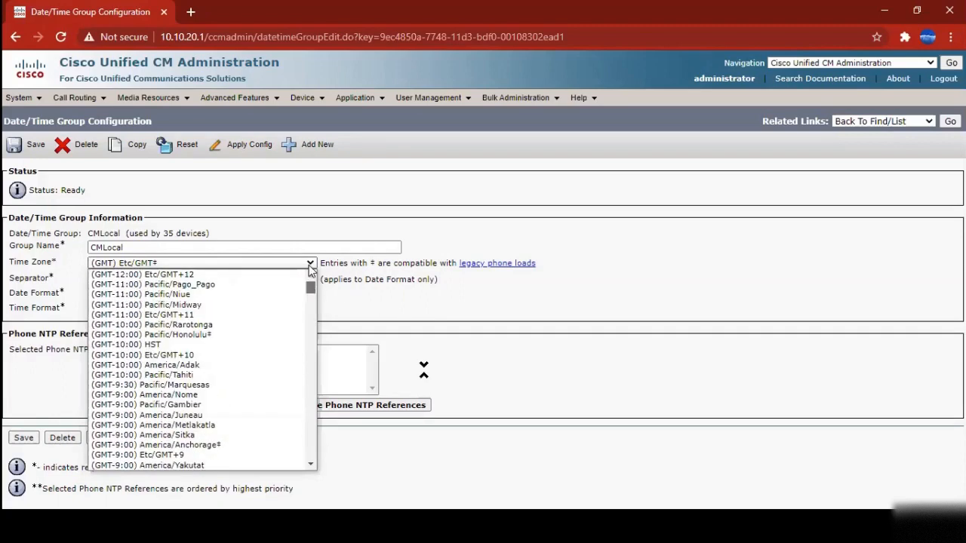
{"action": "left_click_drag", "start_coordinate": [310, 289], "coordinate": [313, 460]}
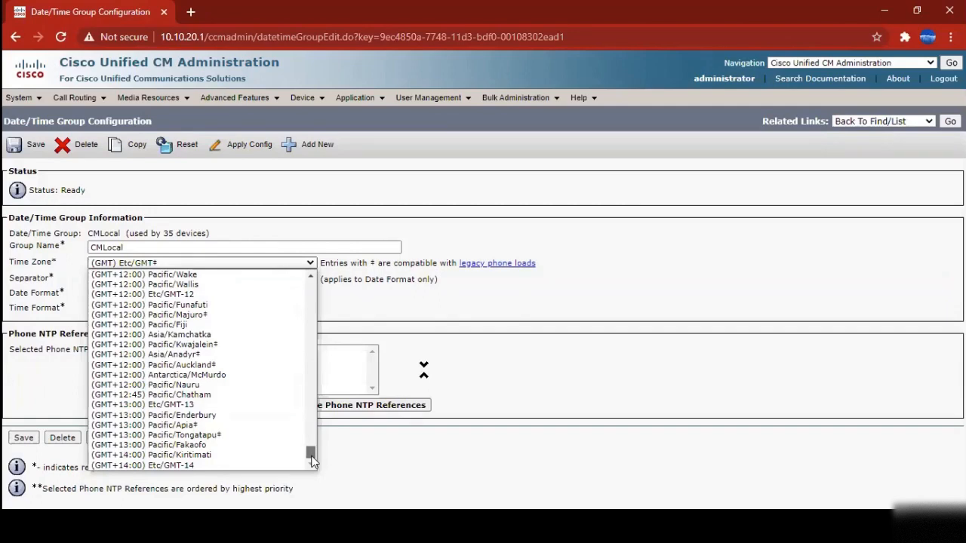
{"action": "left_click_drag", "start_coordinate": [312, 461], "coordinate": [325, 272]}
{"action": "left_click", "coordinate": [366, 222]}
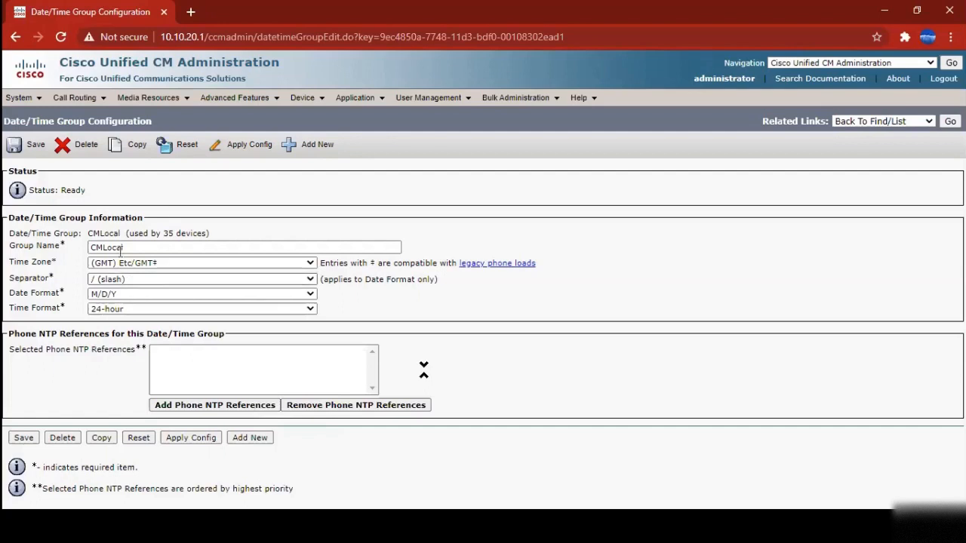
{"action": "left_click_drag", "start_coordinate": [66, 263], "coordinate": [10, 263]}
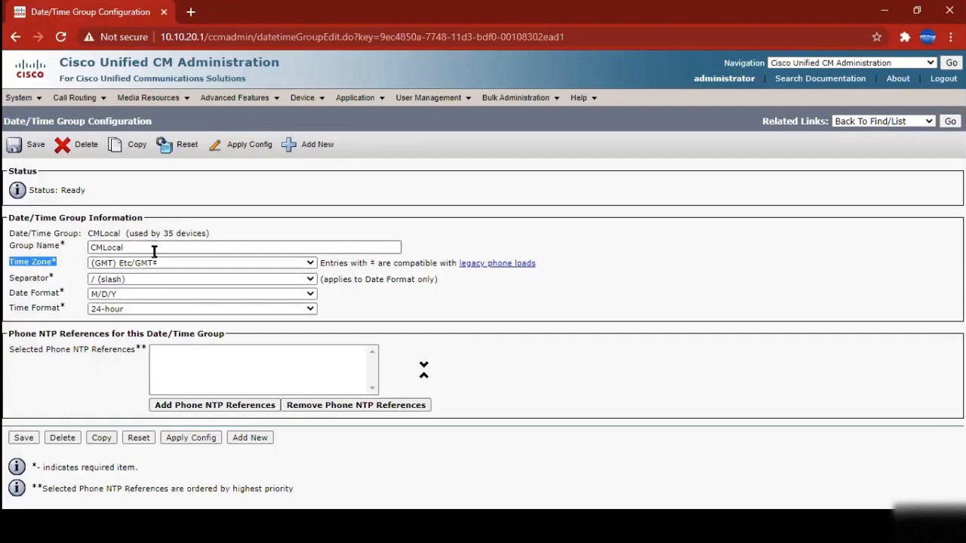
Check the date separator choices, keeping slash as CMLocal's separator
{"action": "left_click", "coordinate": [126, 281]}
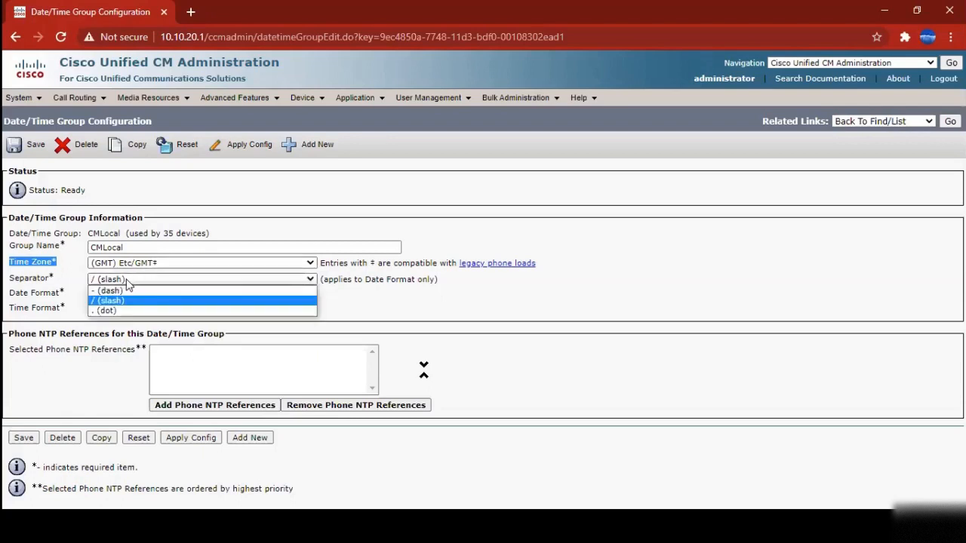
{"action": "left_click", "coordinate": [127, 281]}
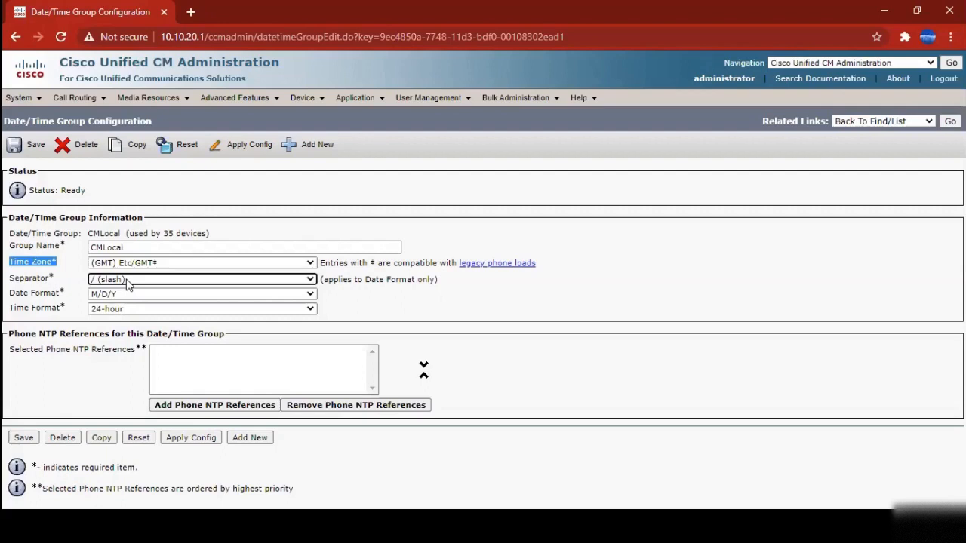
{"action": "left_click_drag", "start_coordinate": [437, 279], "coordinate": [322, 290]}
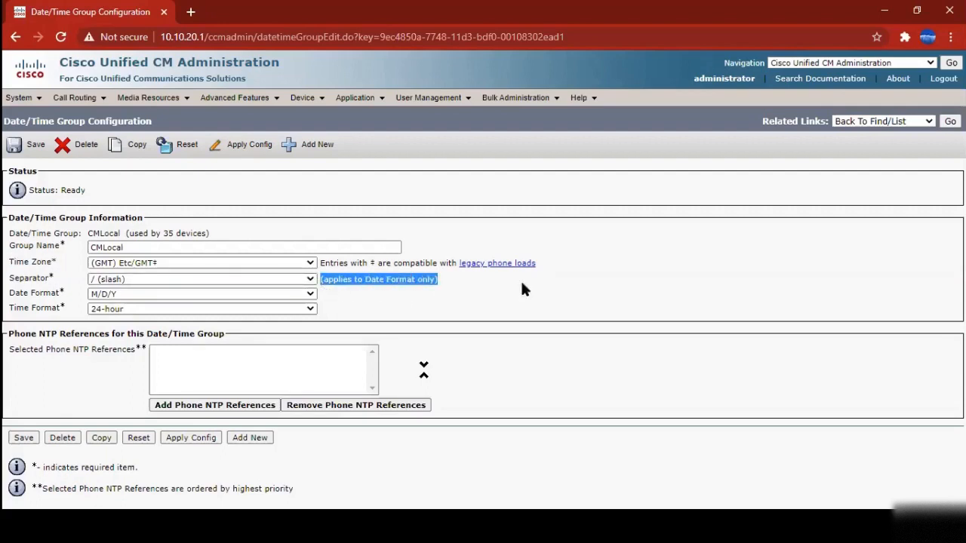
{"action": "left_click", "coordinate": [582, 201]}
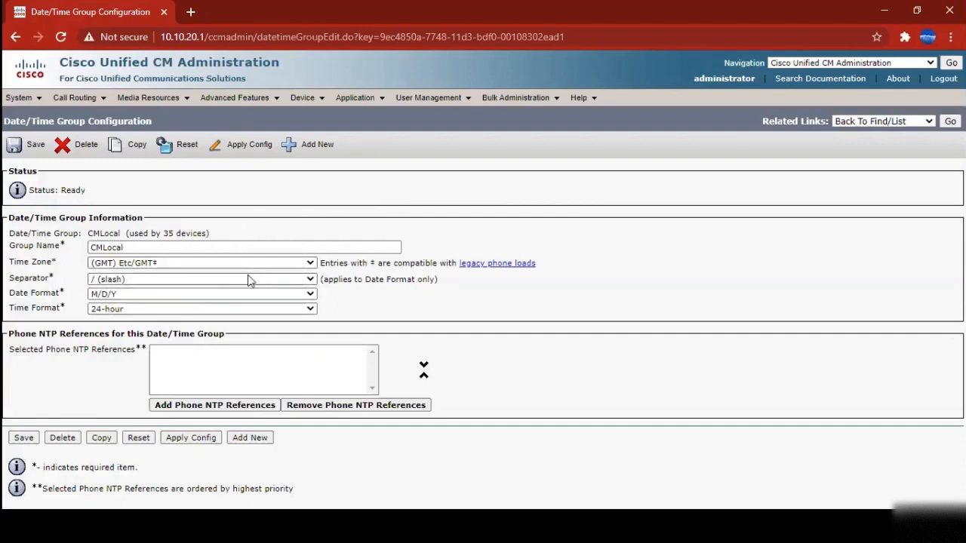
{"action": "left_click", "coordinate": [117, 281]}
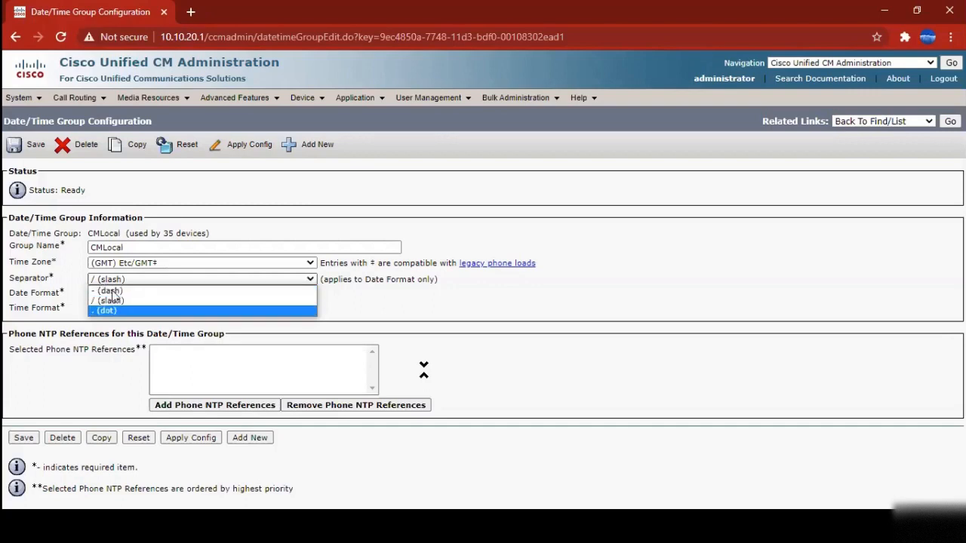
{"action": "left_click", "coordinate": [53, 282]}
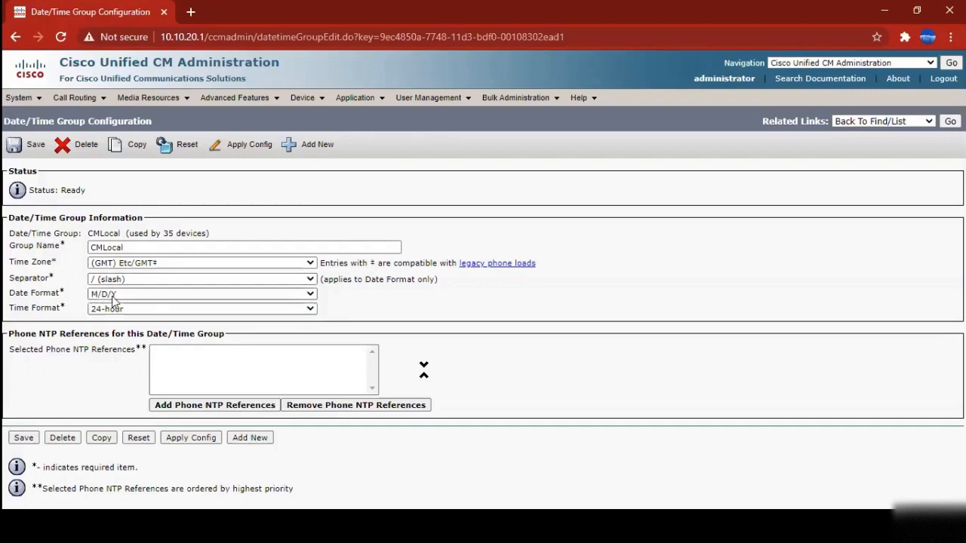
Confirm M/D/Y date format and 24-hour time, then return to the Date/Time Groups list
{"action": "left_click", "coordinate": [118, 296]}
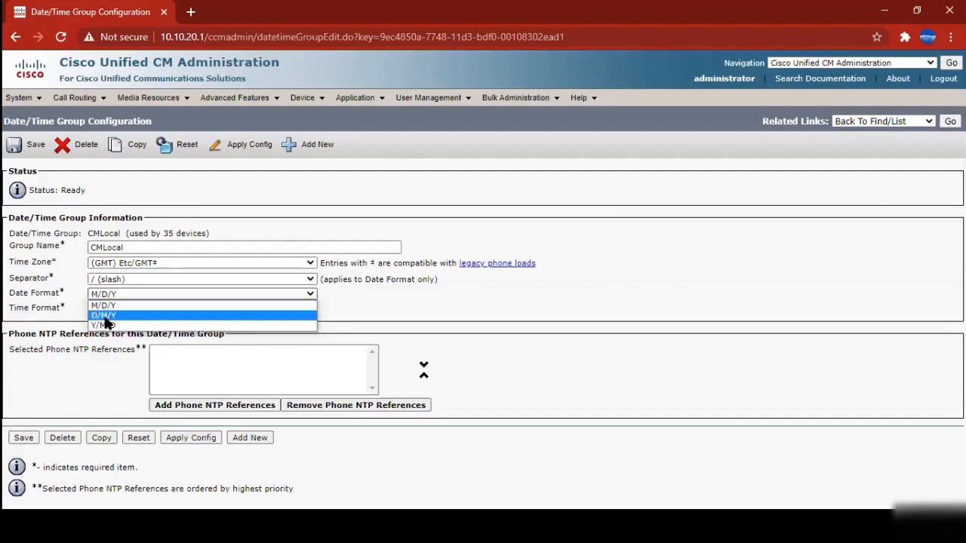
{"action": "left_click", "coordinate": [483, 313]}
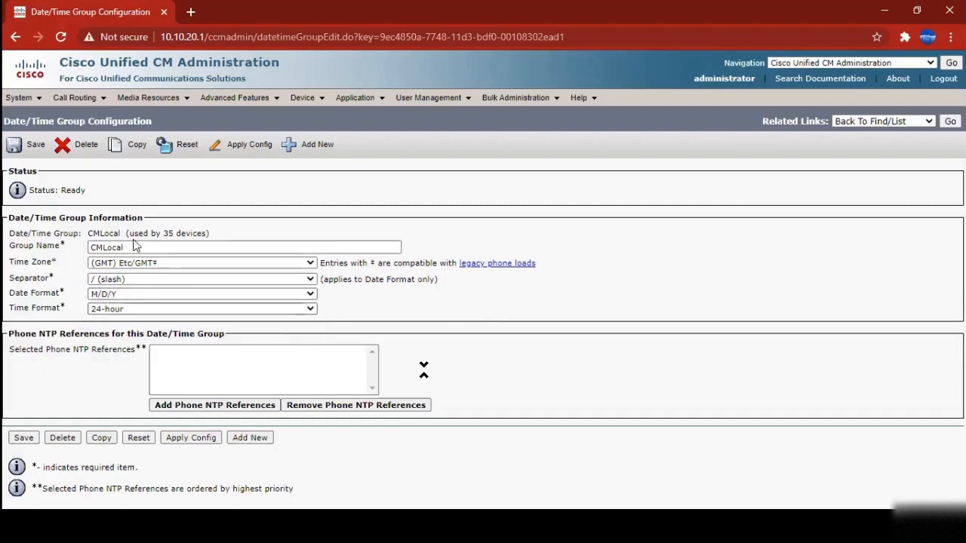
{"action": "left_click", "coordinate": [110, 310]}
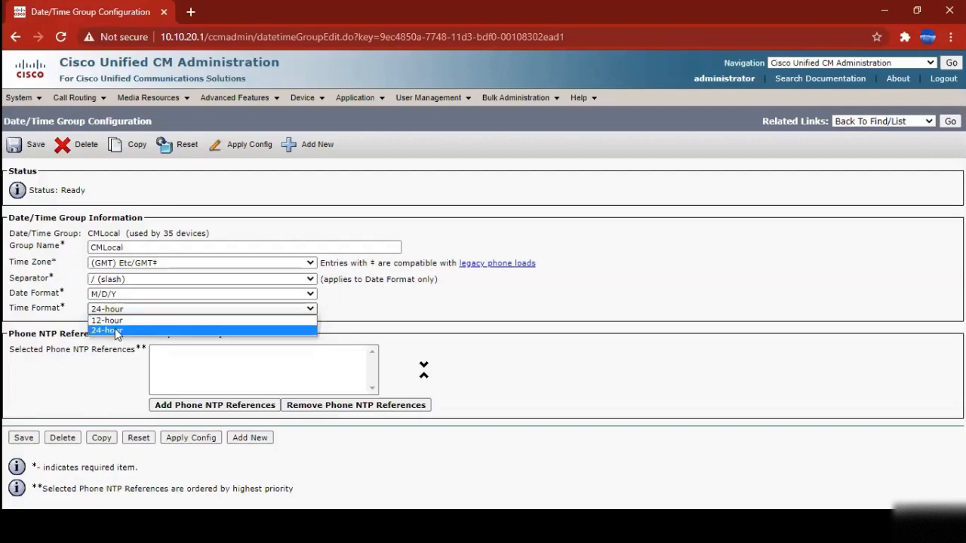
{"action": "left_click", "coordinate": [115, 330]}
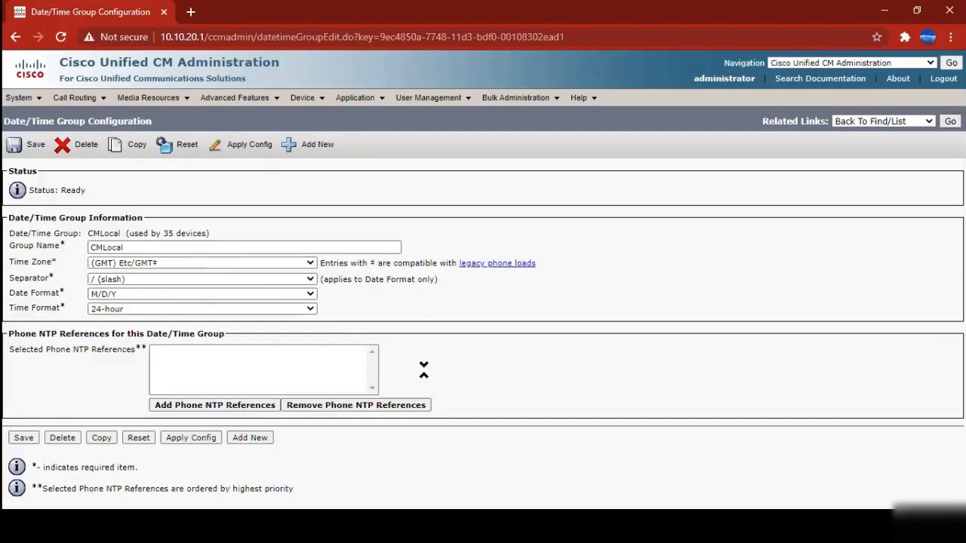
{"action": "left_click", "coordinate": [951, 122]}
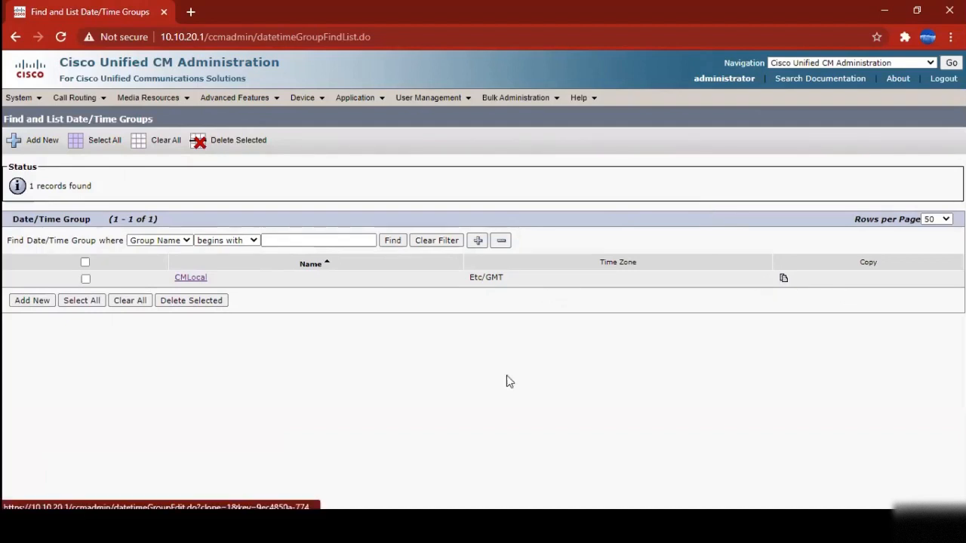
Open Region under Region Information and find all regions, listing the Default region
{"action": "mouse_move", "coordinate": [16, 99]}
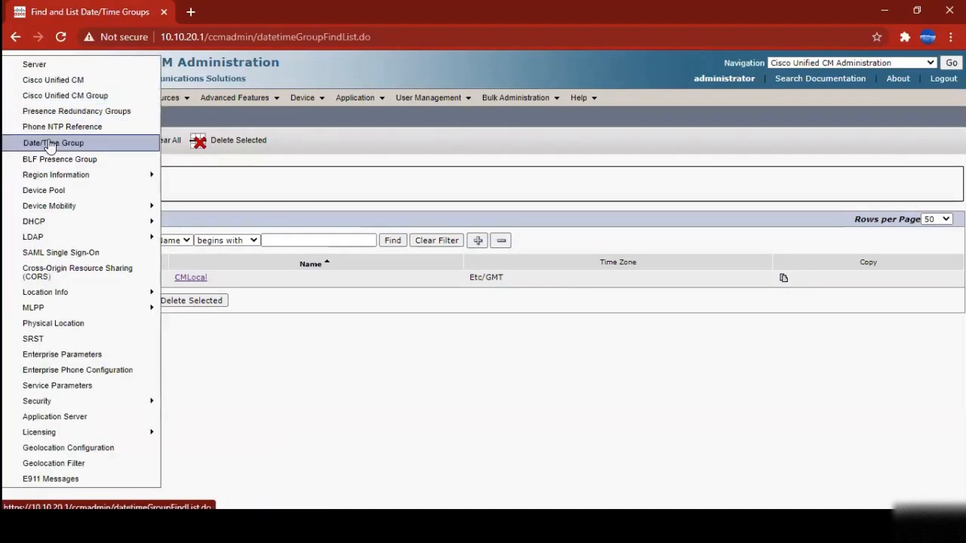
{"action": "mouse_move", "coordinate": [69, 176]}
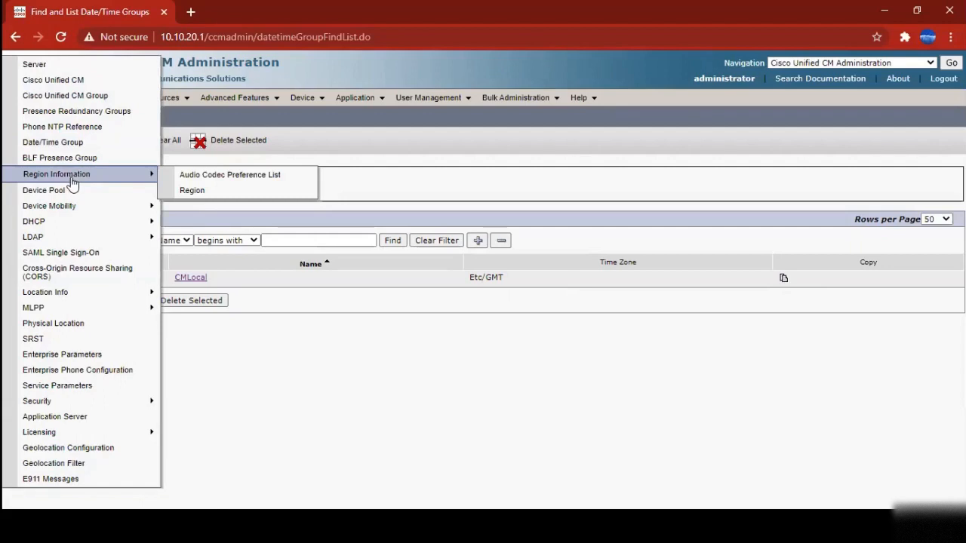
{"action": "left_click", "coordinate": [195, 193]}
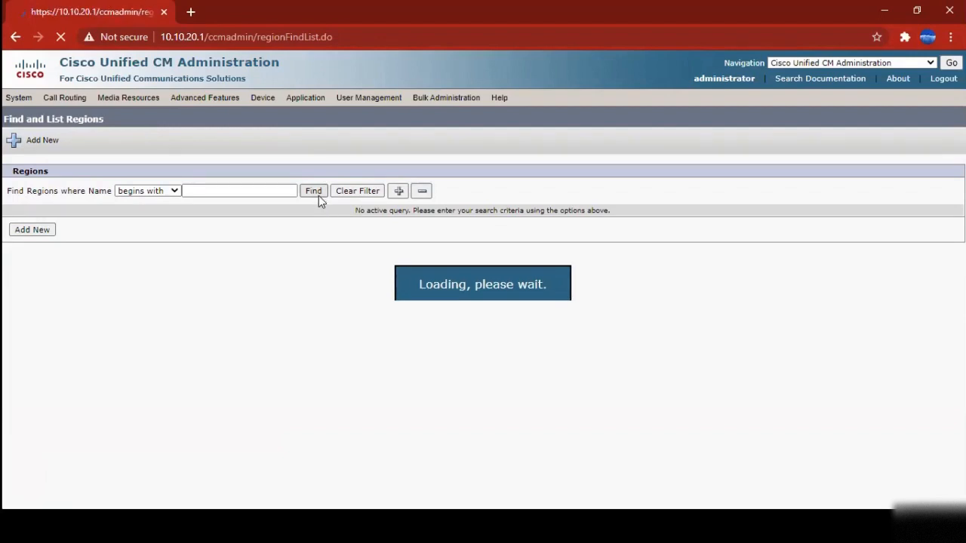
{"action": "left_click", "coordinate": [313, 192]}
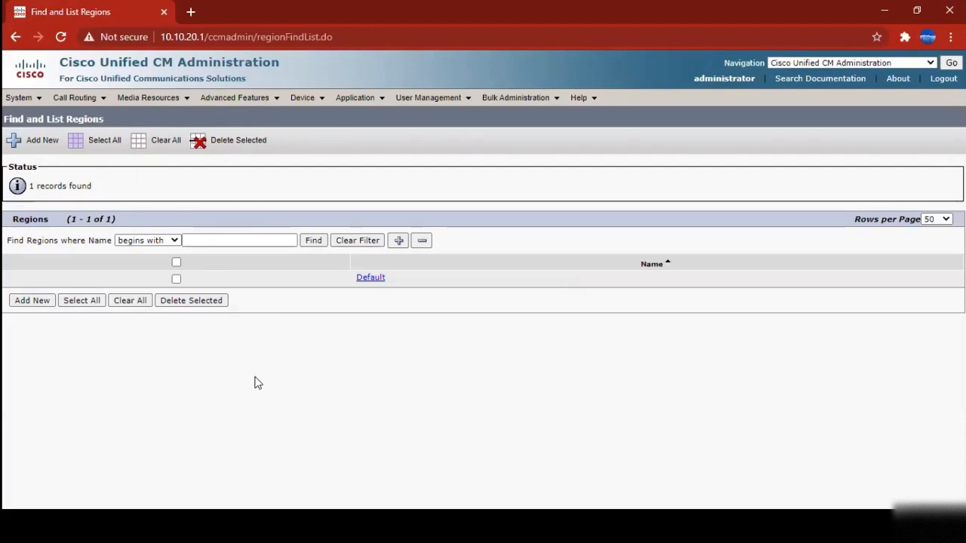
{"action": "left_click", "coordinate": [365, 278]}
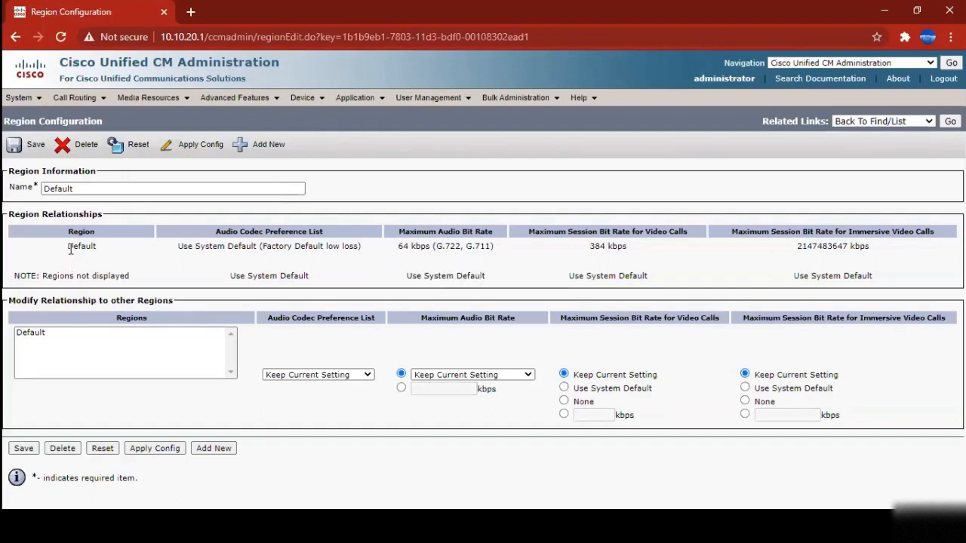
{"action": "left_click_drag", "start_coordinate": [71, 190], "coordinate": [11, 192]}
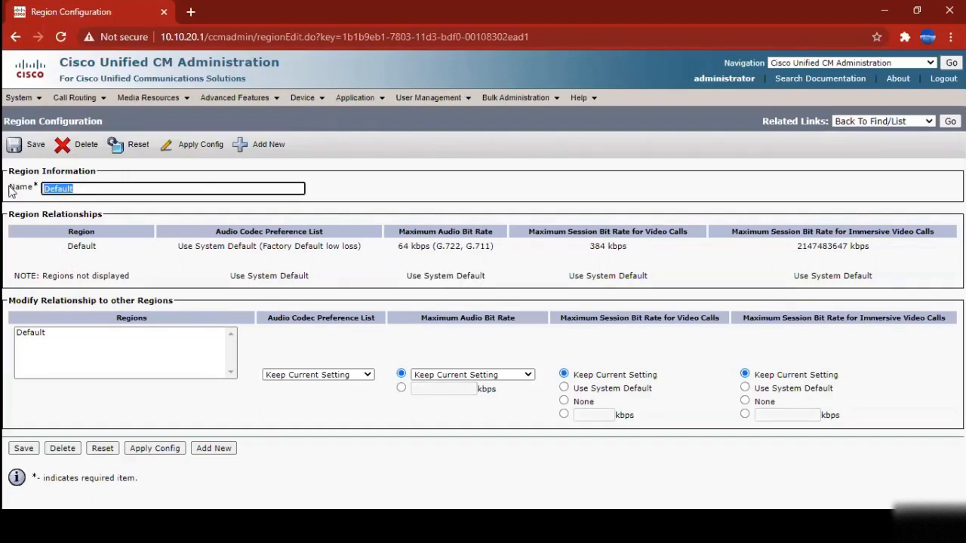
{"action": "left_click_drag", "start_coordinate": [66, 250], "coordinate": [109, 255]}
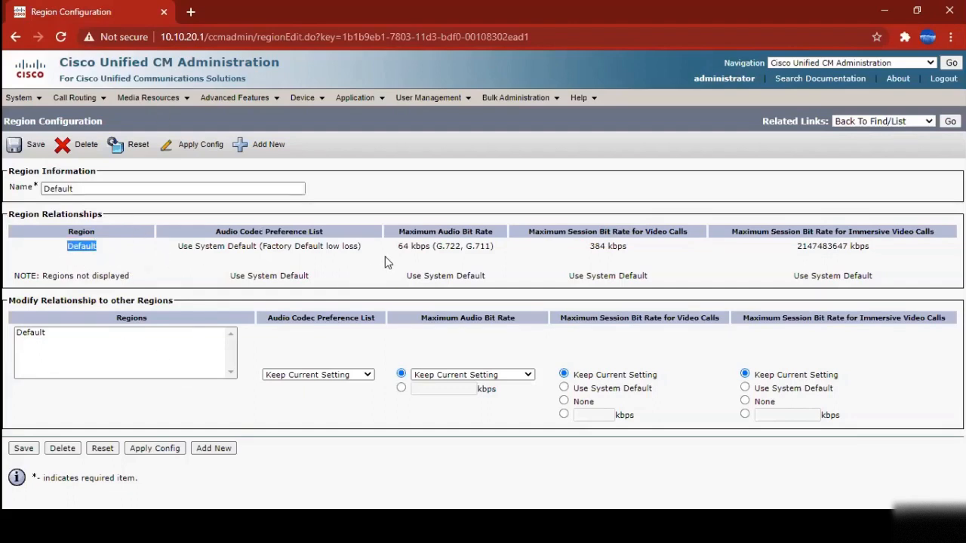
{"action": "left_click_drag", "start_coordinate": [398, 247], "coordinate": [487, 246]}
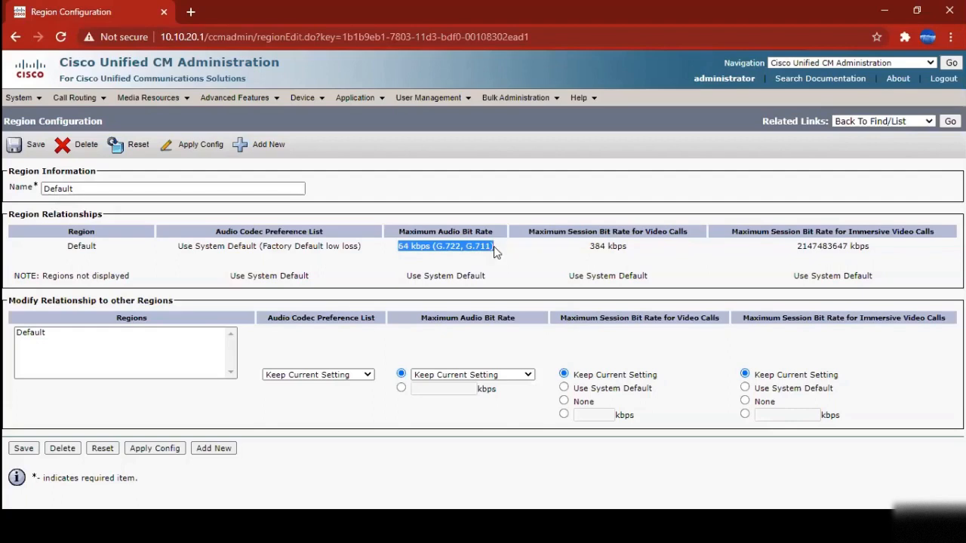
{"action": "left_click_drag", "start_coordinate": [445, 234], "coordinate": [492, 245]}
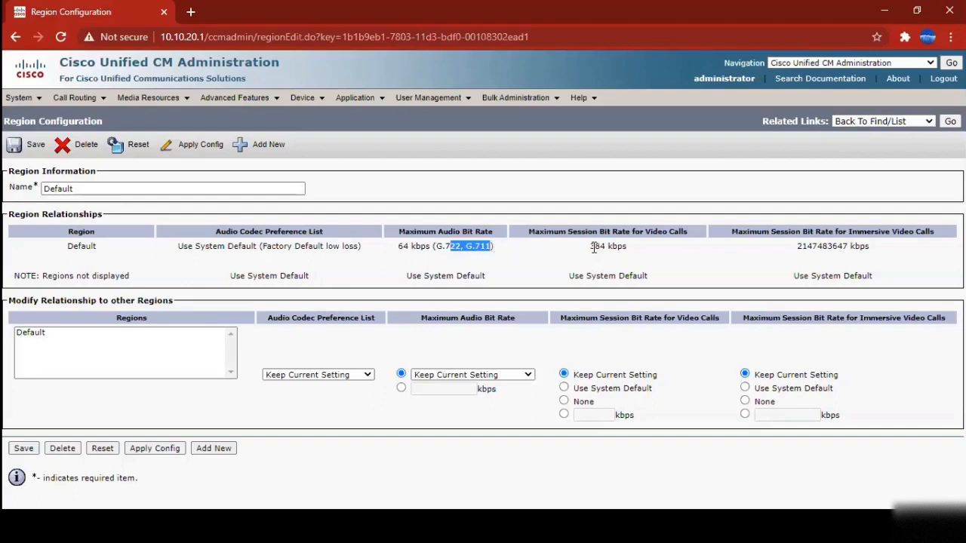
{"action": "left_click_drag", "start_coordinate": [588, 249], "coordinate": [626, 247]}
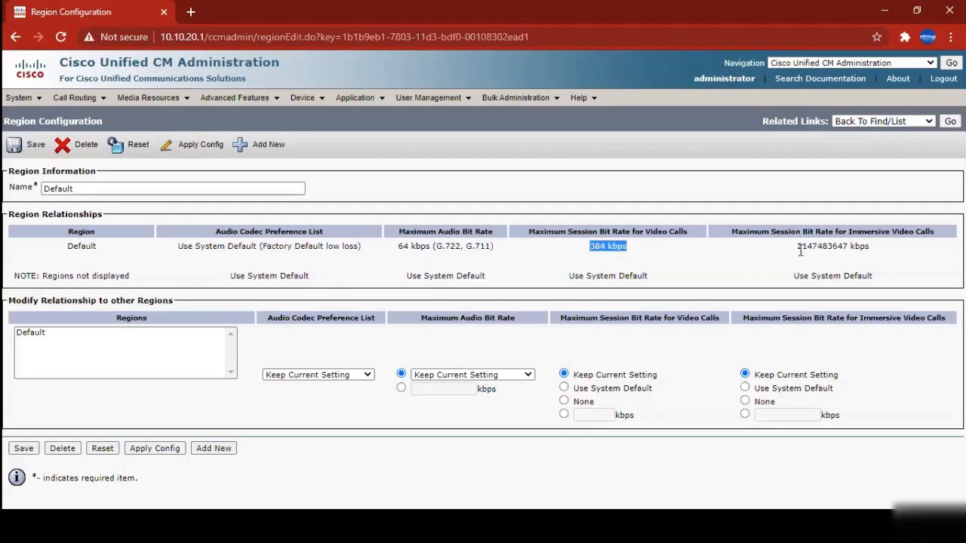
{"action": "left_click_drag", "start_coordinate": [799, 249], "coordinate": [873, 252]}
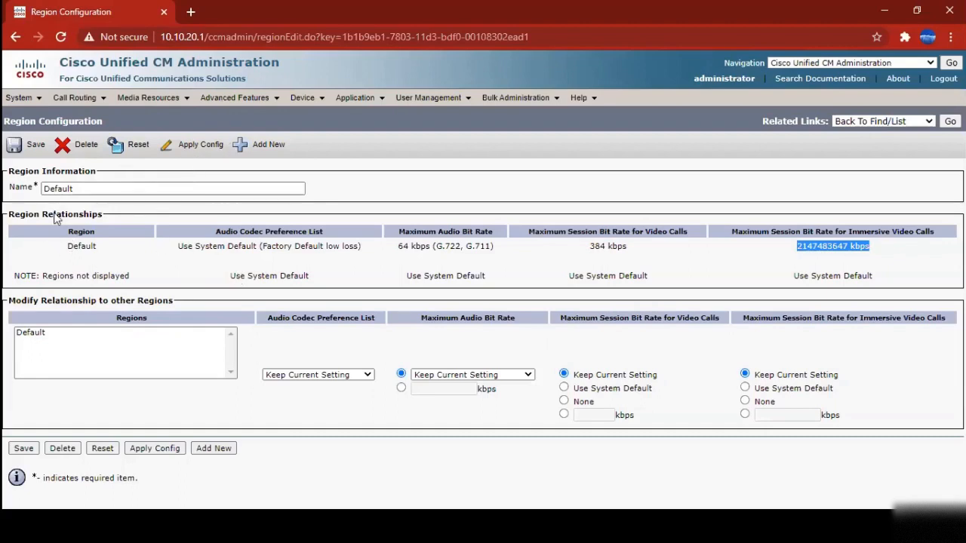
{"action": "left_click", "coordinate": [38, 336]}
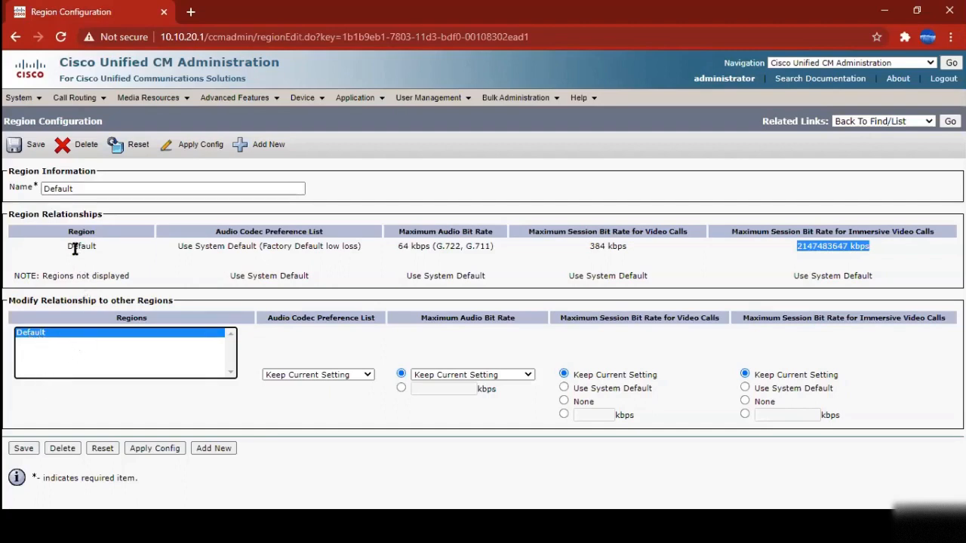
{"action": "left_click_drag", "start_coordinate": [69, 247], "coordinate": [842, 254]}
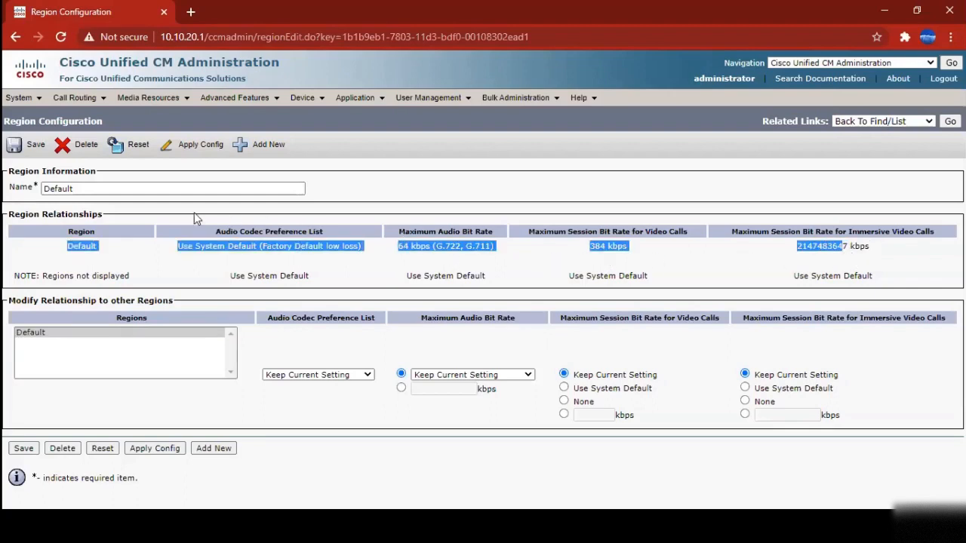
{"action": "double_click", "coordinate": [86, 190]}
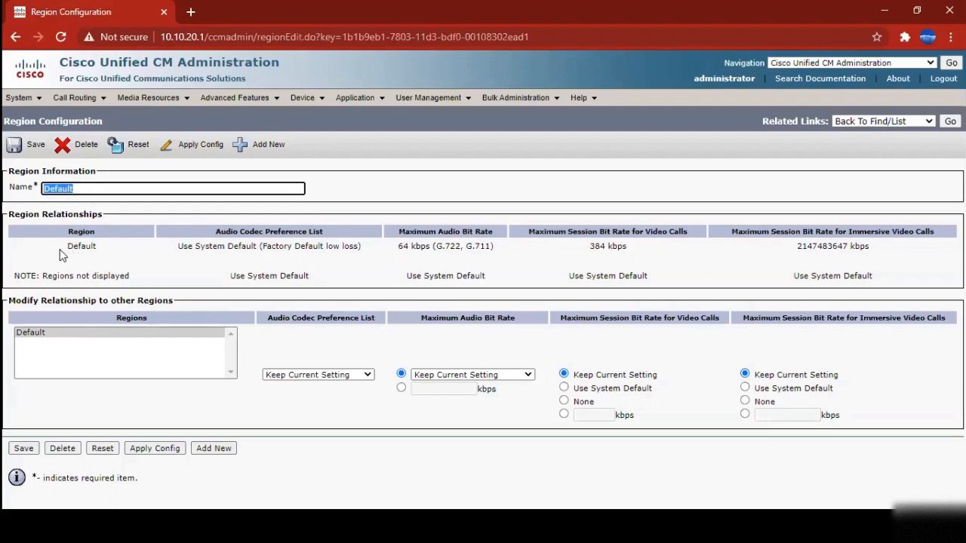
{"action": "left_click_drag", "start_coordinate": [8, 214], "coordinate": [98, 214]}
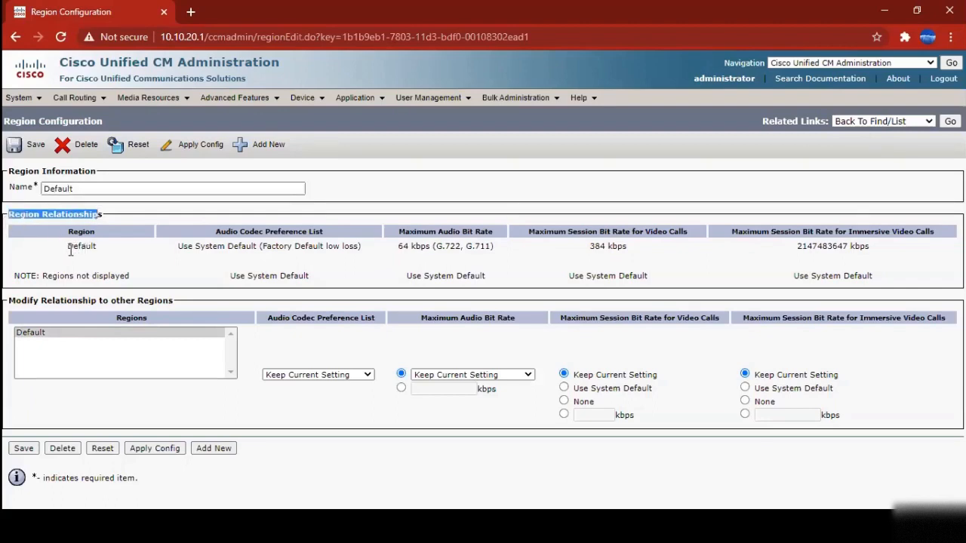
{"action": "left_click_drag", "start_coordinate": [70, 251], "coordinate": [152, 253]}
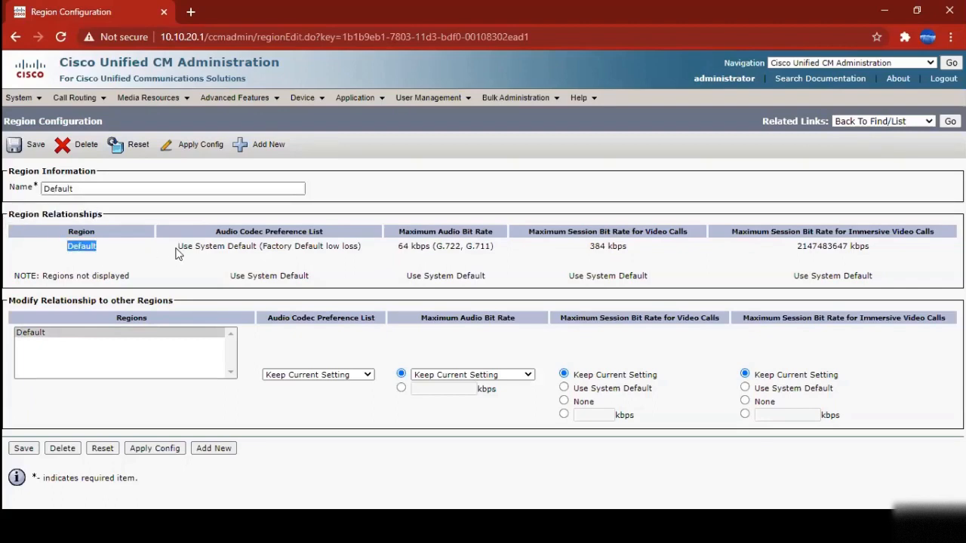
{"action": "double_click", "coordinate": [78, 185]}
{"action": "left_click", "coordinate": [102, 259]}
{"action": "left_click", "coordinate": [445, 376]}
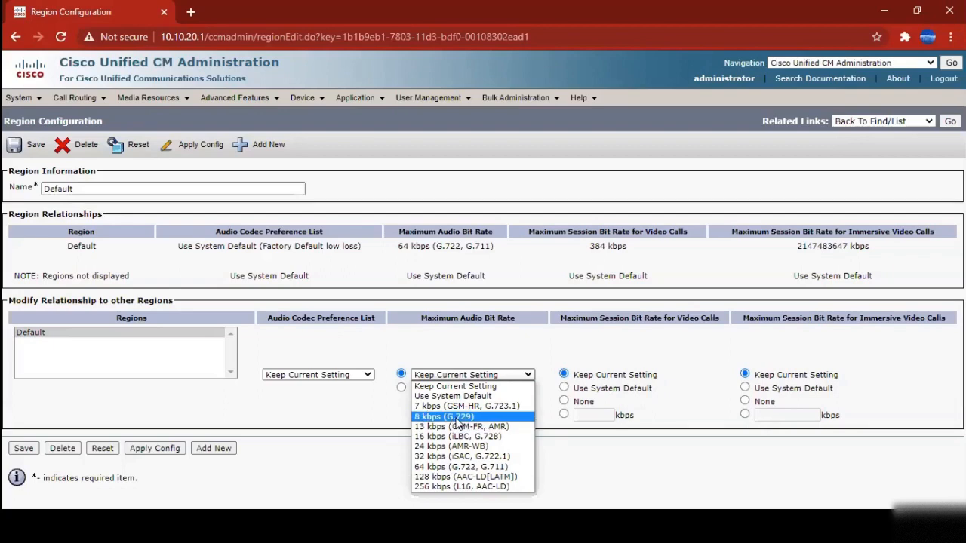
{"action": "left_click", "coordinate": [451, 261]}
{"action": "left_click_drag", "start_coordinate": [436, 246], "coordinate": [489, 246]}
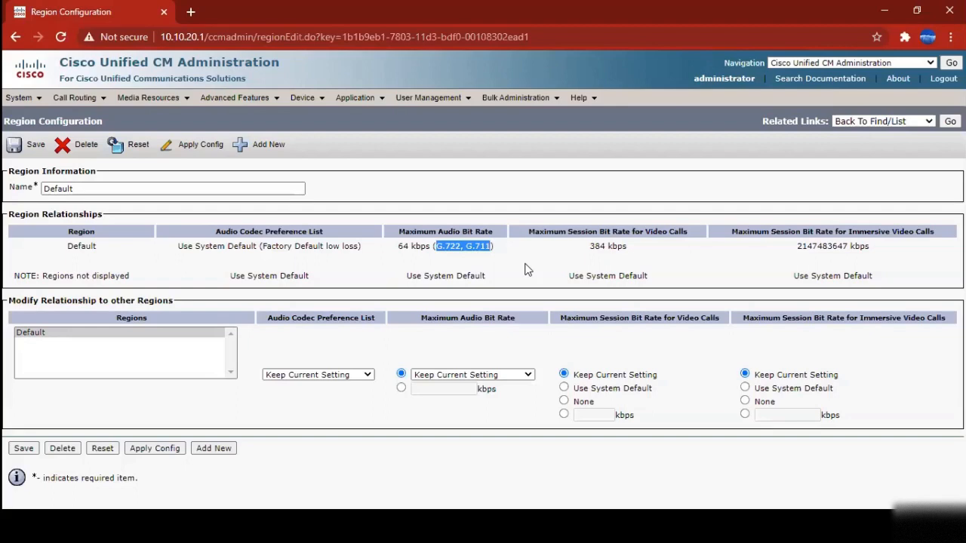
{"action": "left_click", "coordinate": [468, 375]}
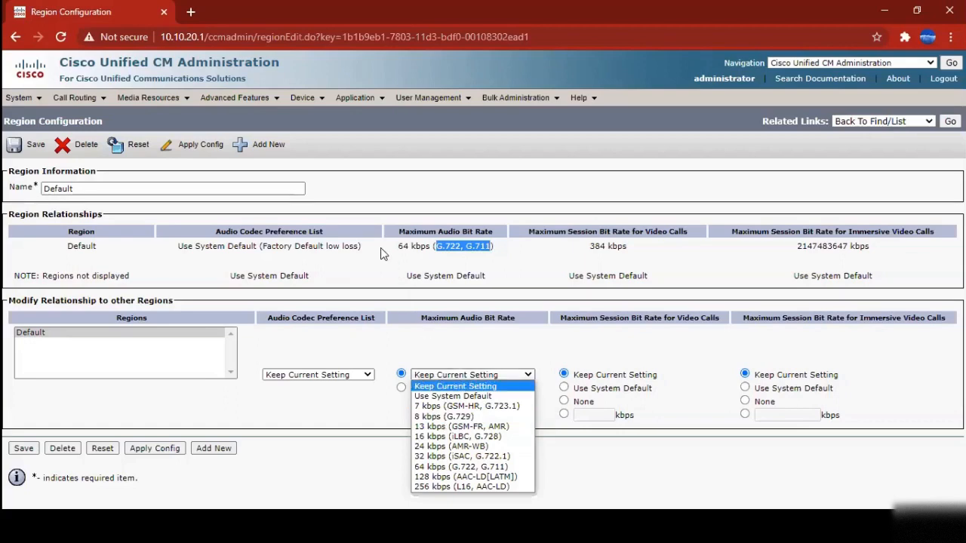
{"action": "left_click", "coordinate": [456, 385]}
{"action": "mouse_move", "coordinate": [21, 98]}
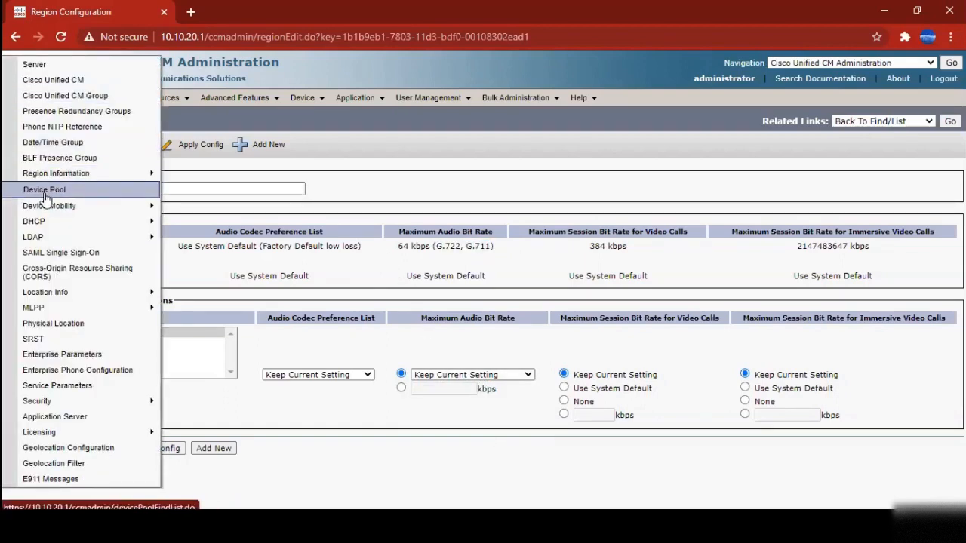
Find all device pools and open the Default pool with its 35 members
{"action": "left_click", "coordinate": [45, 195]}
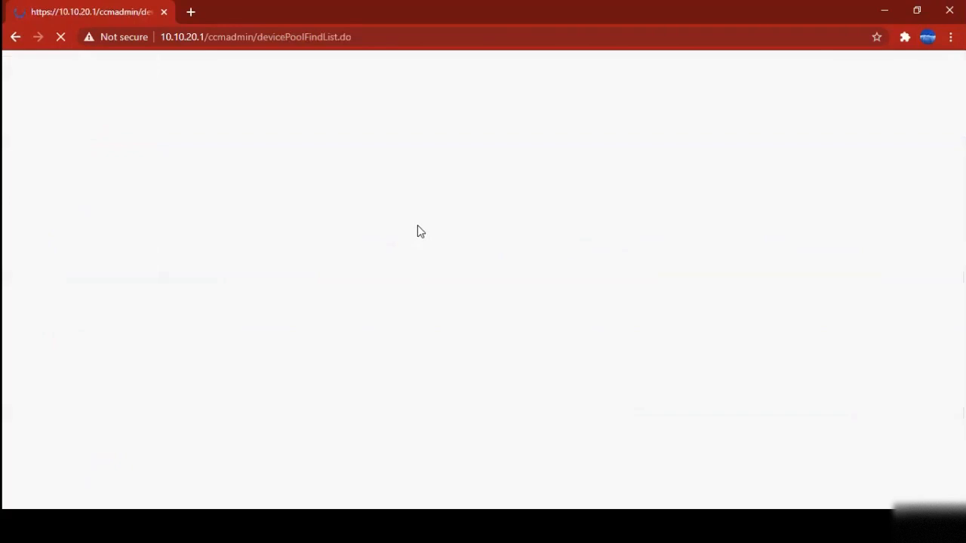
{"action": "left_click", "coordinate": [503, 191]}
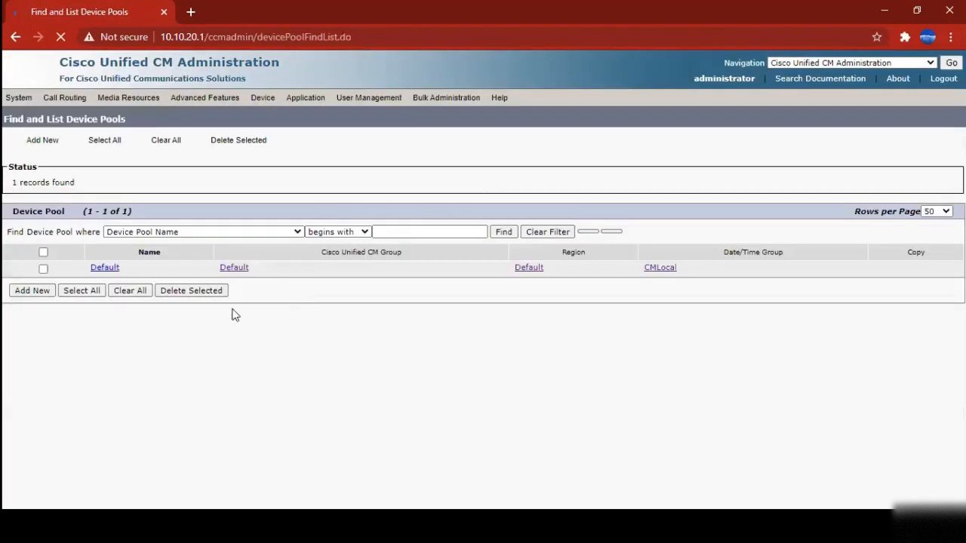
{"action": "left_click", "coordinate": [106, 278]}
{"action": "left_click", "coordinate": [103, 277]}
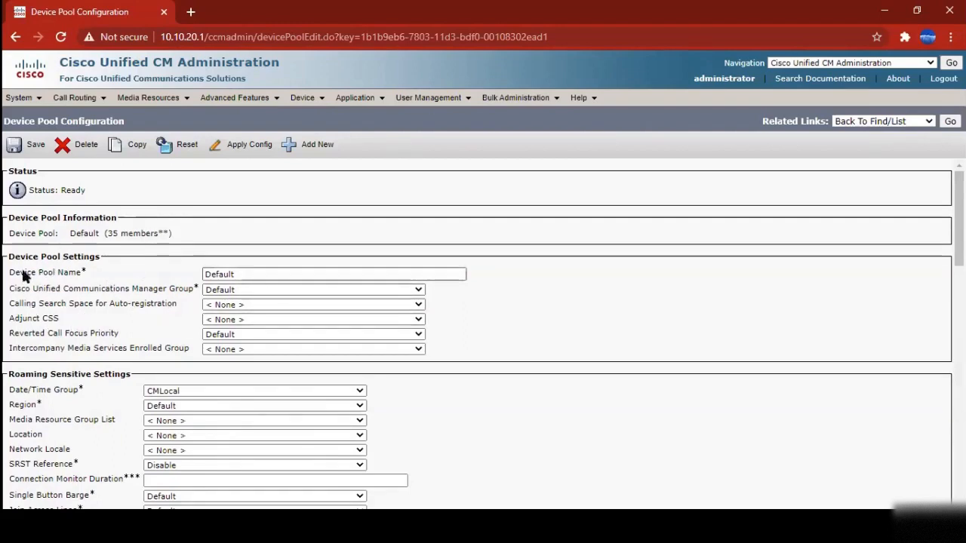
Inspect the Unified CM group, date/time group and region choices, leaving all set to Default/CMLocal
{"action": "left_click", "coordinate": [214, 291]}
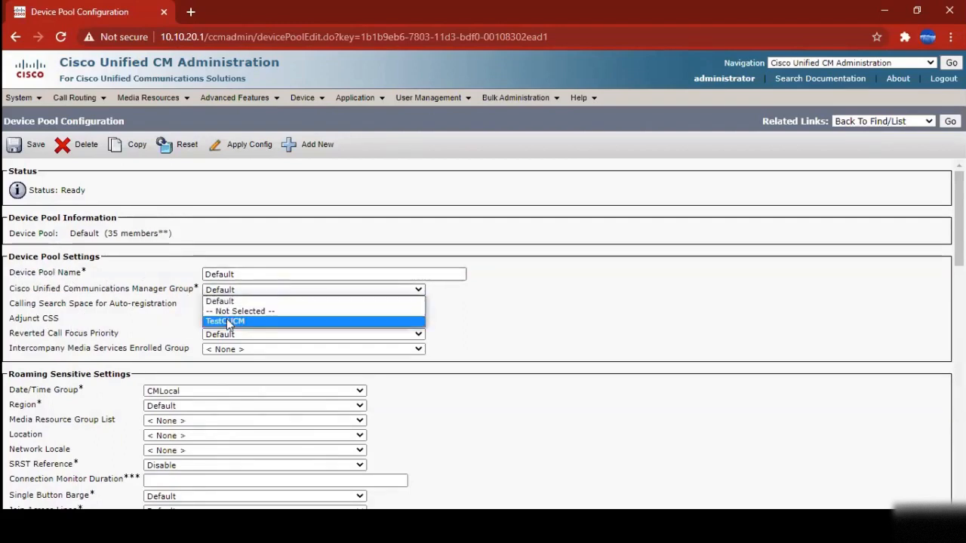
{"action": "left_click", "coordinate": [77, 296]}
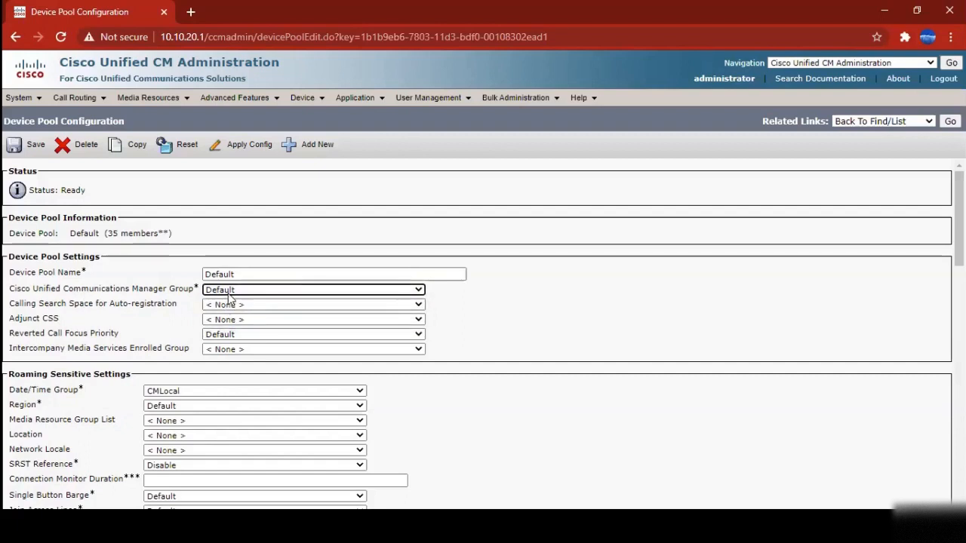
{"action": "left_click", "coordinate": [229, 293]}
{"action": "left_click", "coordinate": [178, 320]}
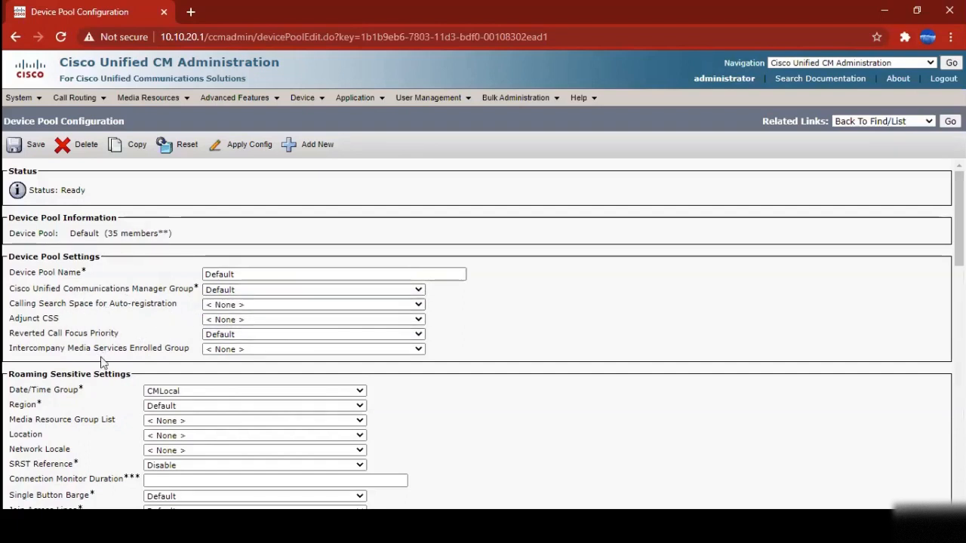
{"action": "left_click", "coordinate": [172, 401]}
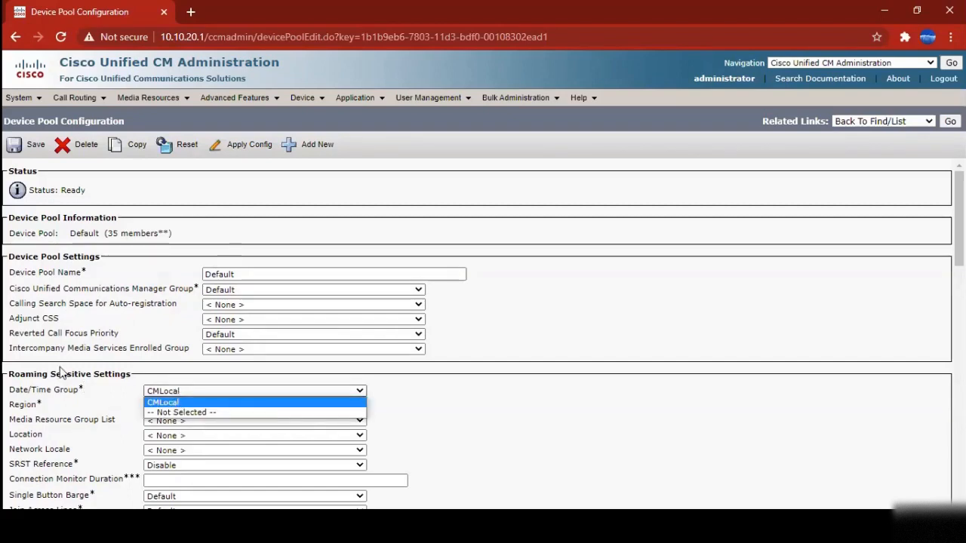
{"action": "left_click", "coordinate": [163, 400]}
{"action": "left_click", "coordinate": [165, 411]}
{"action": "left_click", "coordinate": [166, 416]}
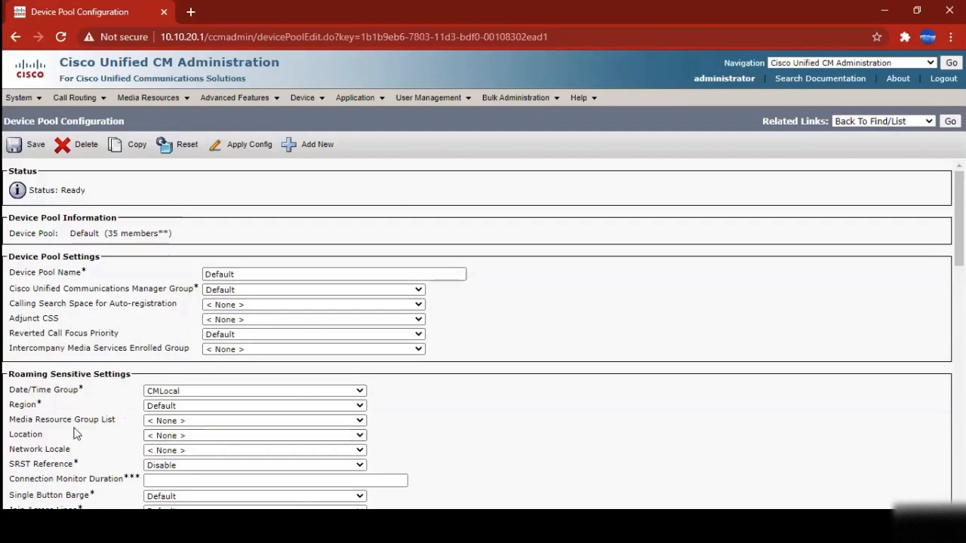
Scroll the Default pool's page and highlight its device pool label and 35-member count
{"action": "left_click_drag", "start_coordinate": [12, 421], "coordinate": [106, 464]}
{"action": "left_click", "coordinate": [110, 438]}
{"action": "scroll", "coordinate": [111, 439], "scroll_direction": "down", "scroll_amount": 2}
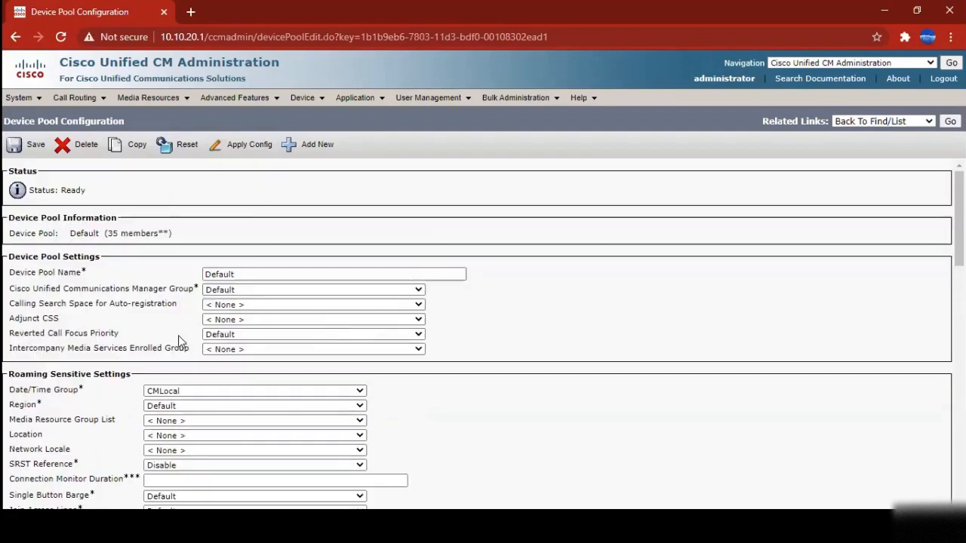
{"action": "scroll", "coordinate": [184, 332], "scroll_direction": "up", "scroll_amount": 2}
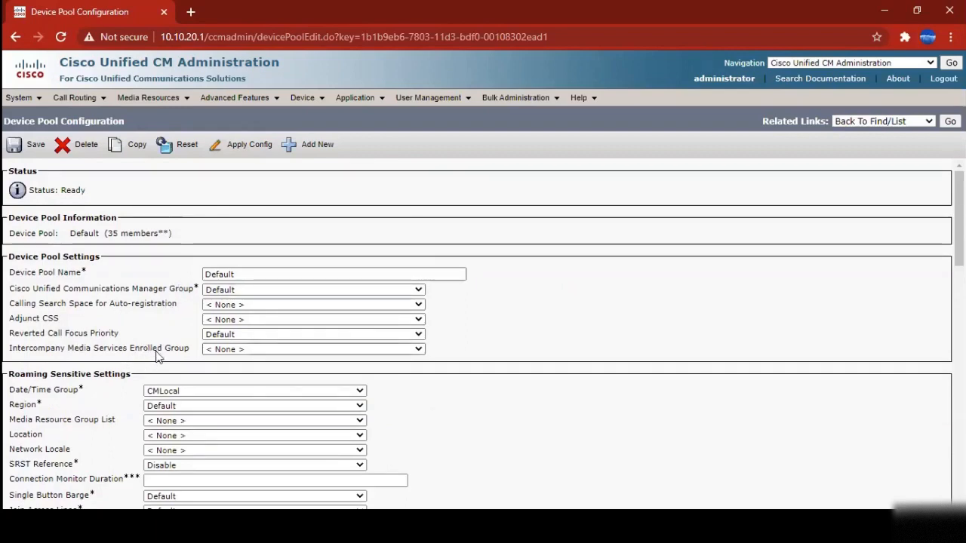
{"action": "scroll", "coordinate": [165, 358], "scroll_direction": "down", "scroll_amount": 4}
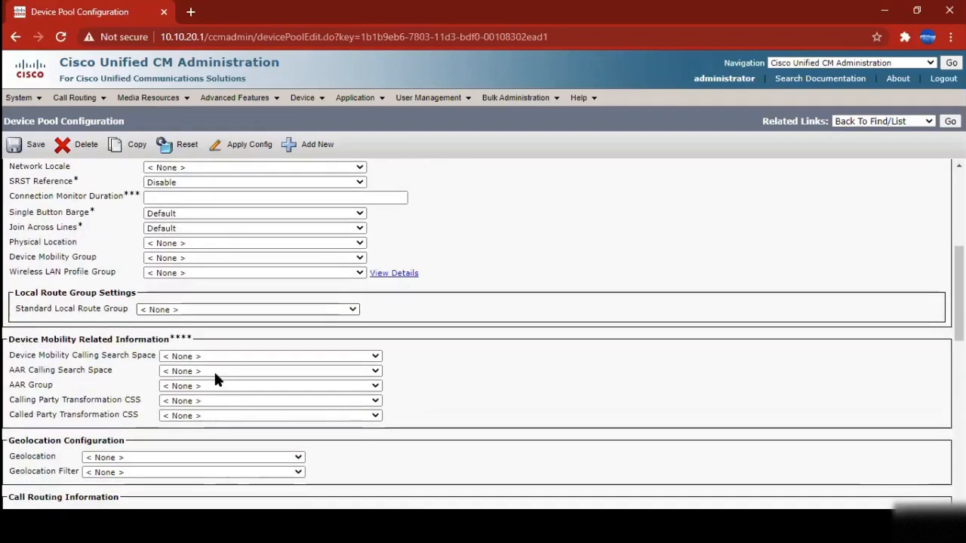
{"action": "scroll", "coordinate": [214, 371], "scroll_direction": "down", "scroll_amount": 2}
{"action": "scroll", "coordinate": [212, 362], "scroll_direction": "up", "scroll_amount": 6}
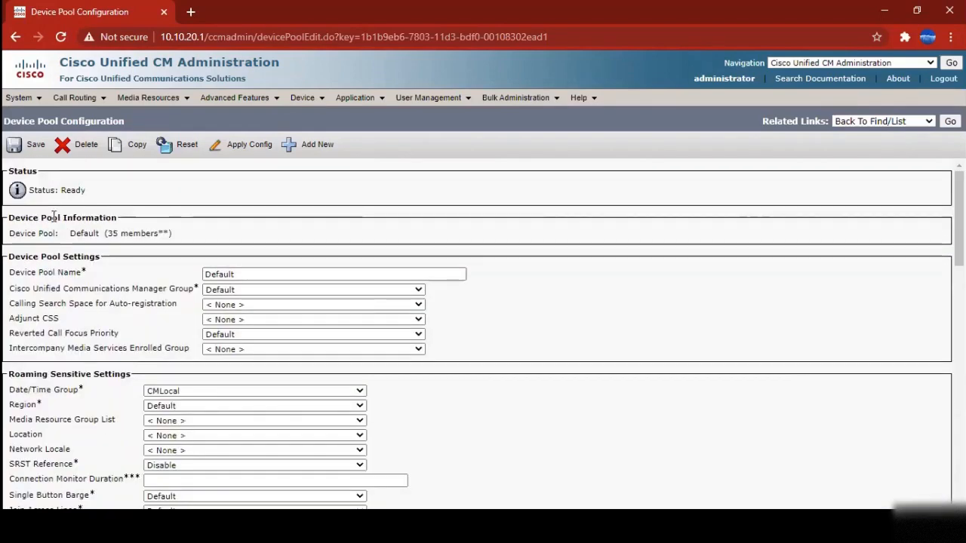
{"action": "left_click_drag", "start_coordinate": [9, 233], "coordinate": [60, 234]}
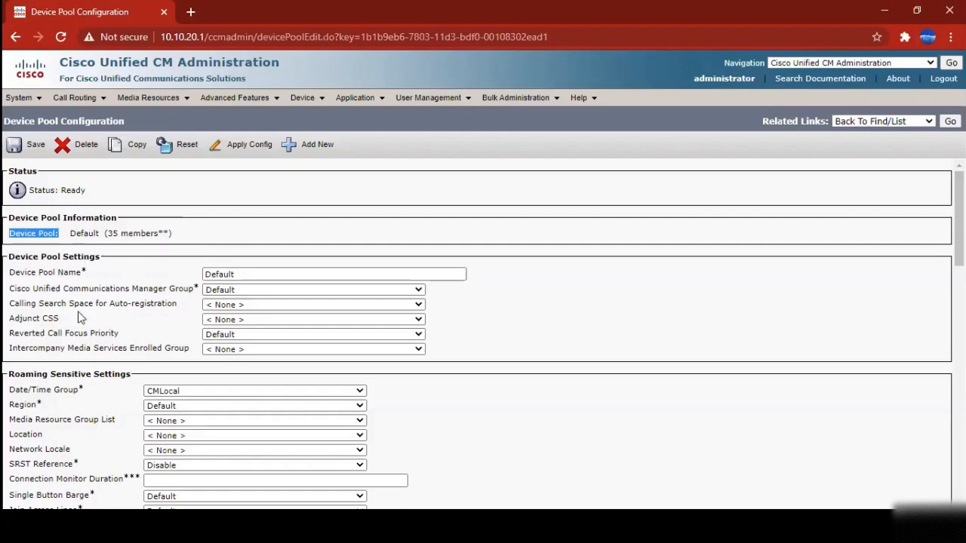
{"action": "left_click", "coordinate": [127, 291]}
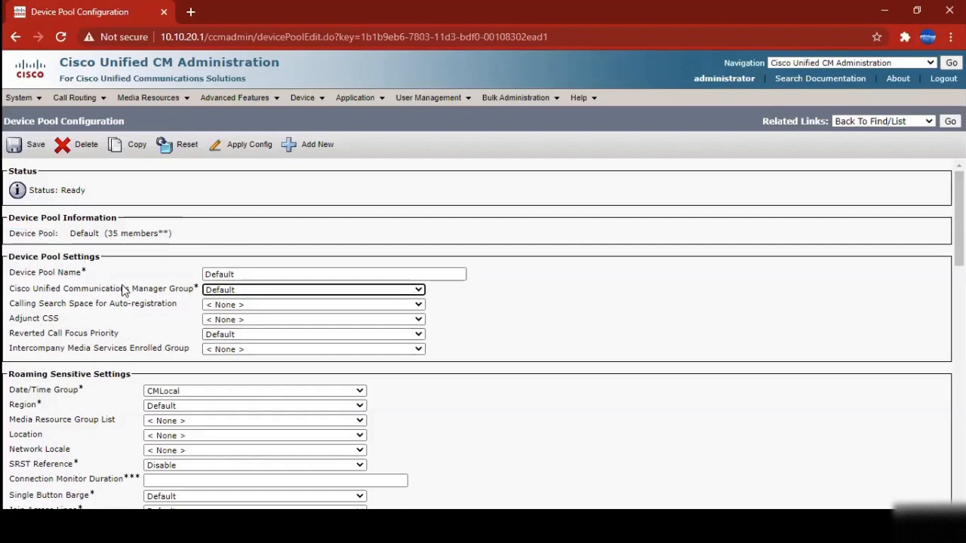
{"action": "left_click_drag", "start_coordinate": [14, 233], "coordinate": [173, 233]}
{"action": "left_click", "coordinate": [173, 233]}
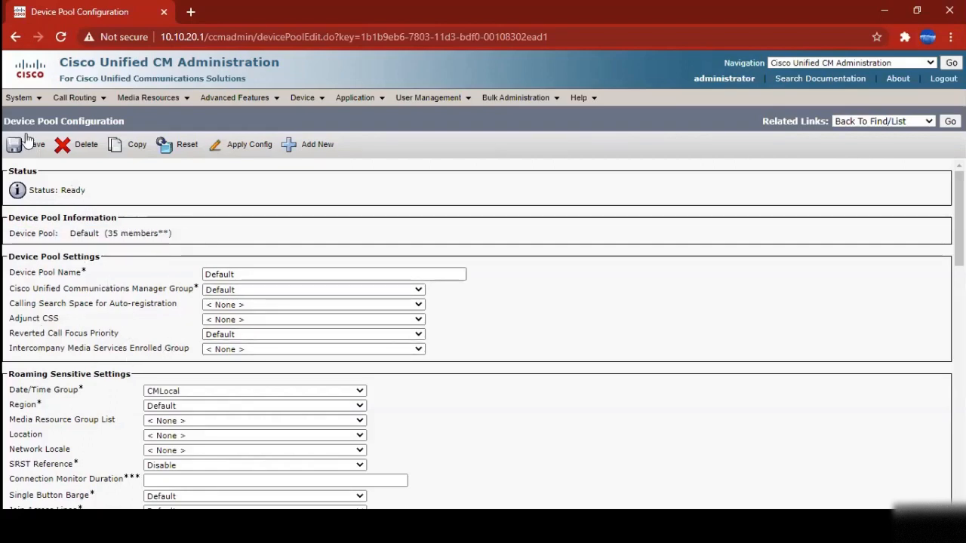
{"action": "mouse_move", "coordinate": [23, 98]}
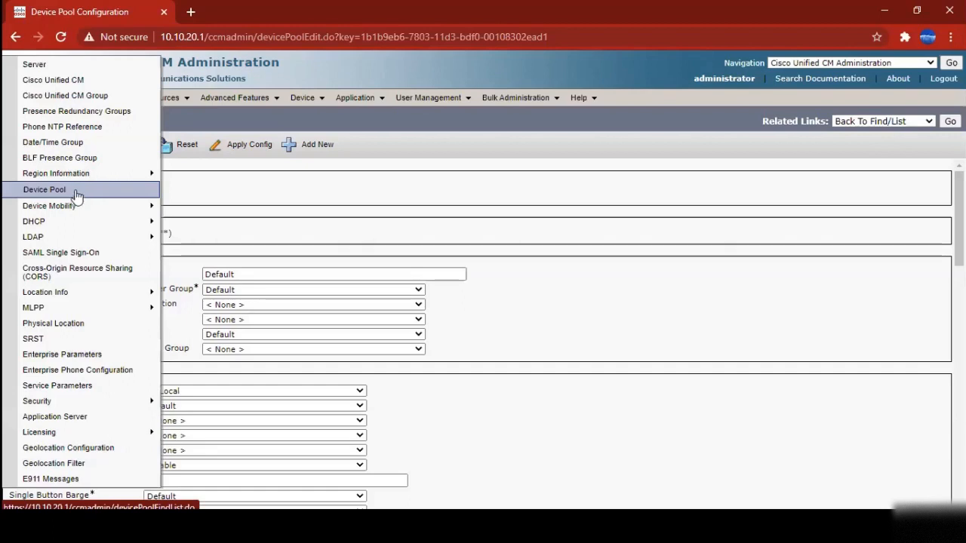
Open the DHCP Server list and run a search, which returns 0 records
{"action": "mouse_move", "coordinate": [67, 222]}
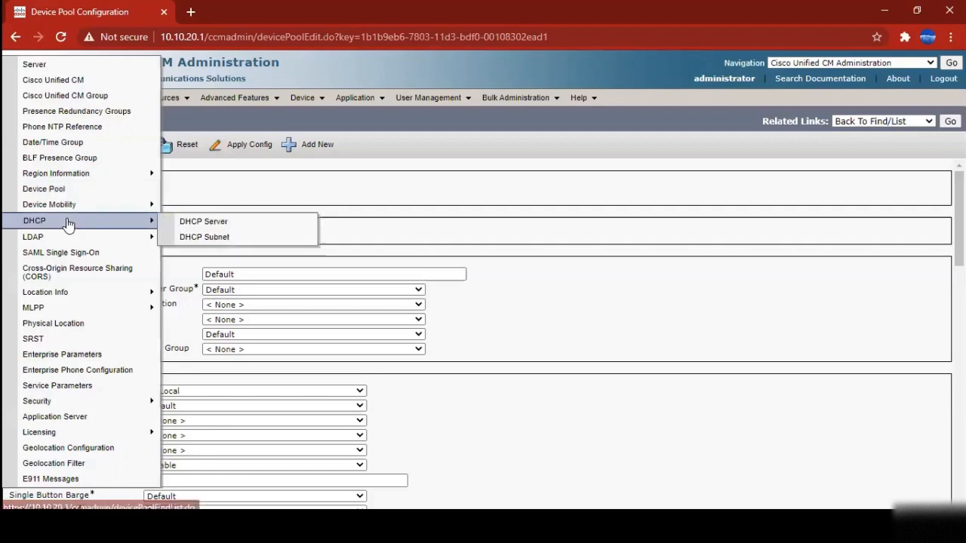
{"action": "left_click", "coordinate": [210, 229]}
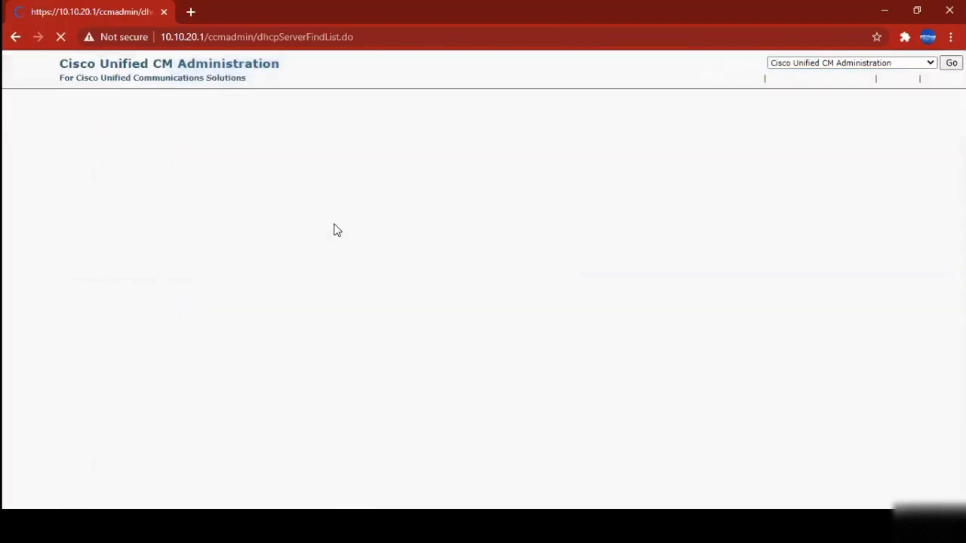
{"action": "left_click", "coordinate": [385, 193]}
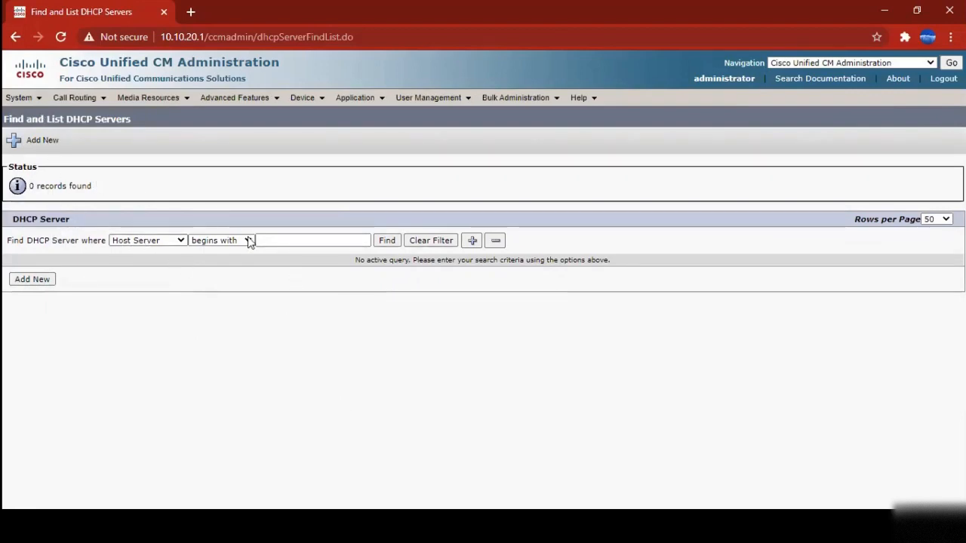
{"action": "left_click_drag", "start_coordinate": [38, 240], "coordinate": [137, 286]}
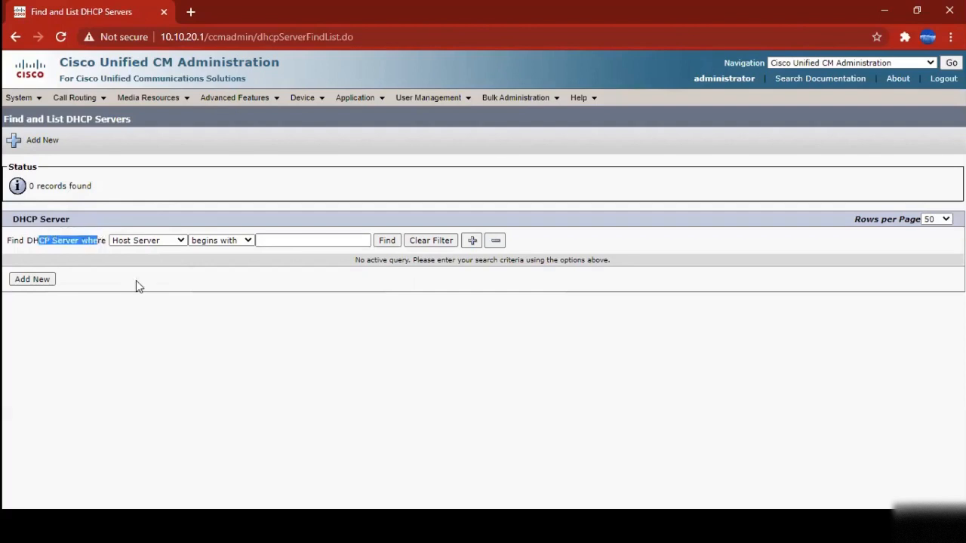
{"action": "left_click", "coordinate": [137, 281]}
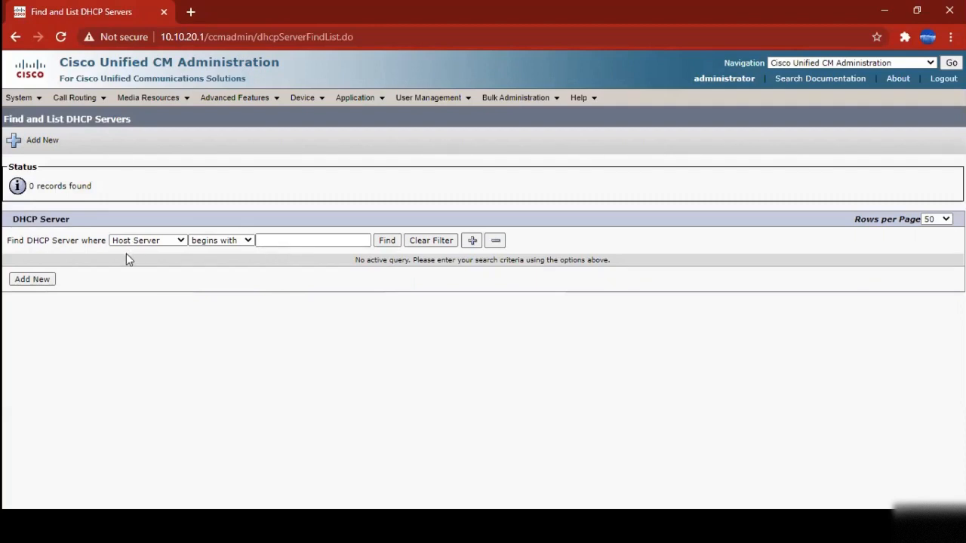
{"action": "mouse_move", "coordinate": [19, 98]}
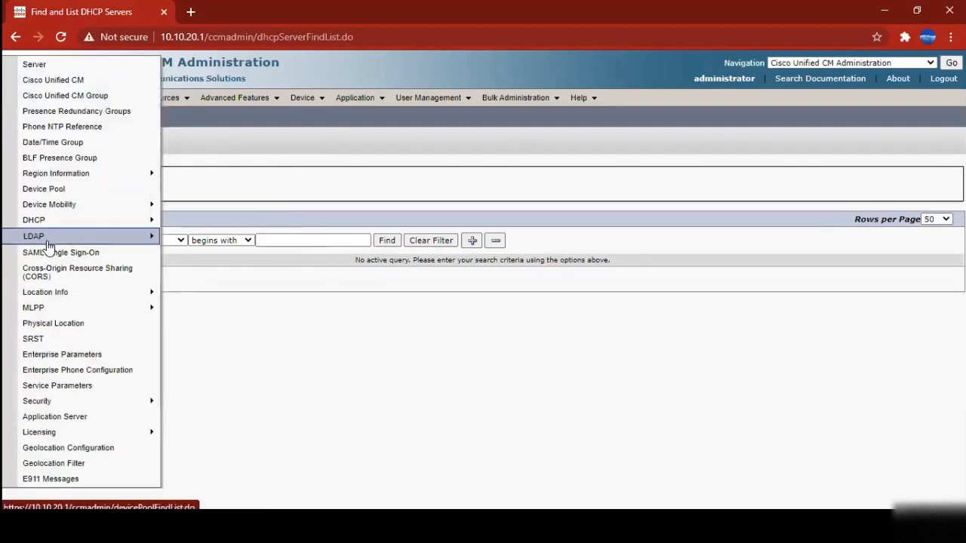
Open LDAP System settings and inspect the server types, keeping Microsoft Active Directory
{"action": "mouse_move", "coordinate": [48, 245]}
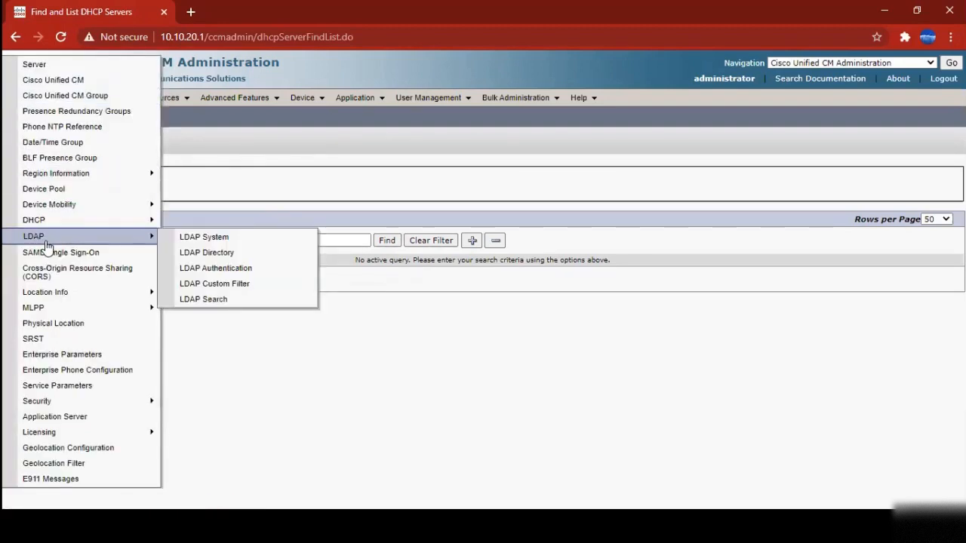
{"action": "left_click", "coordinate": [229, 245]}
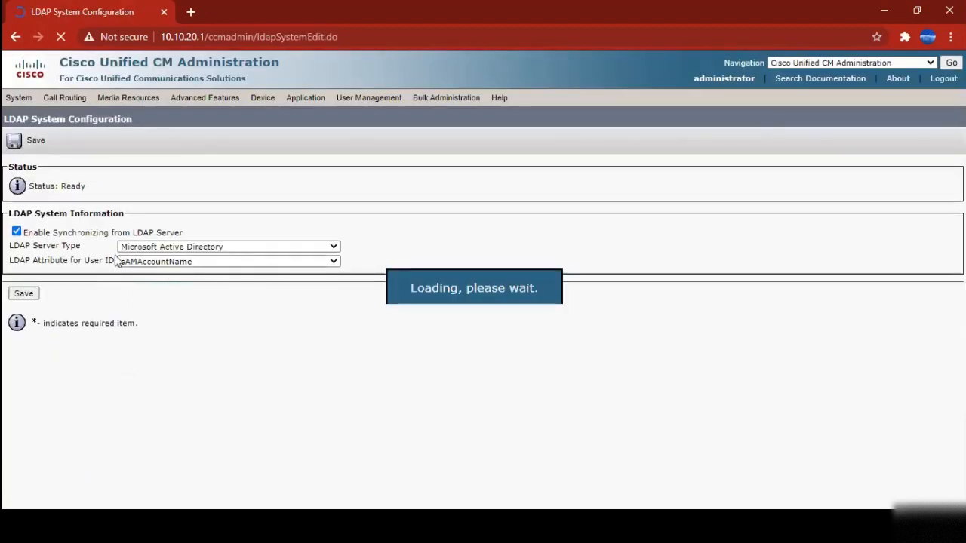
{"action": "left_click", "coordinate": [181, 250]}
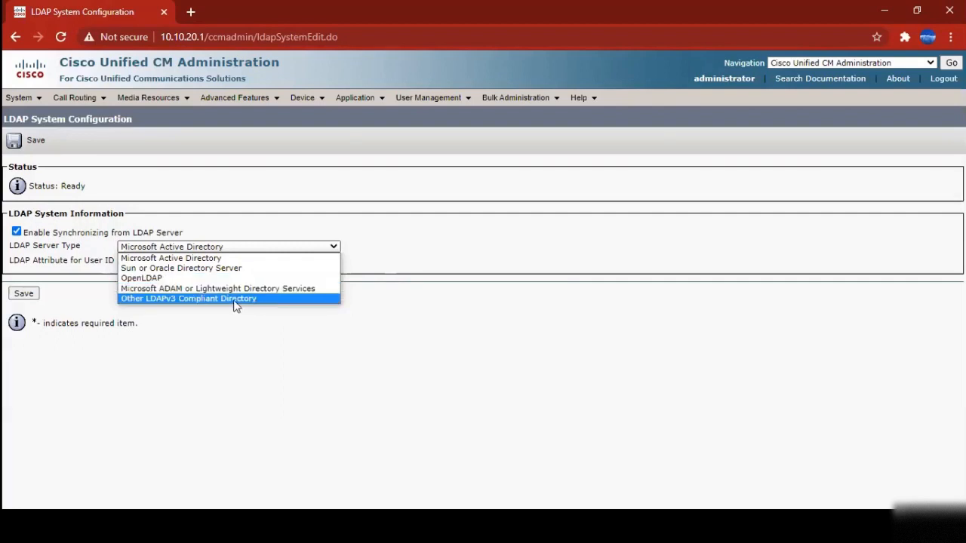
{"action": "left_click", "coordinate": [415, 227]}
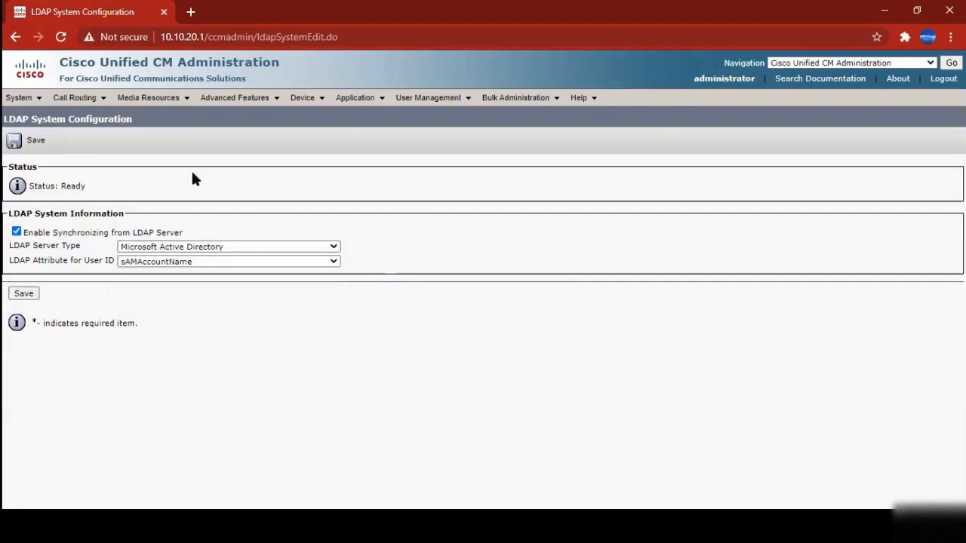
{"action": "left_click", "coordinate": [19, 97]}
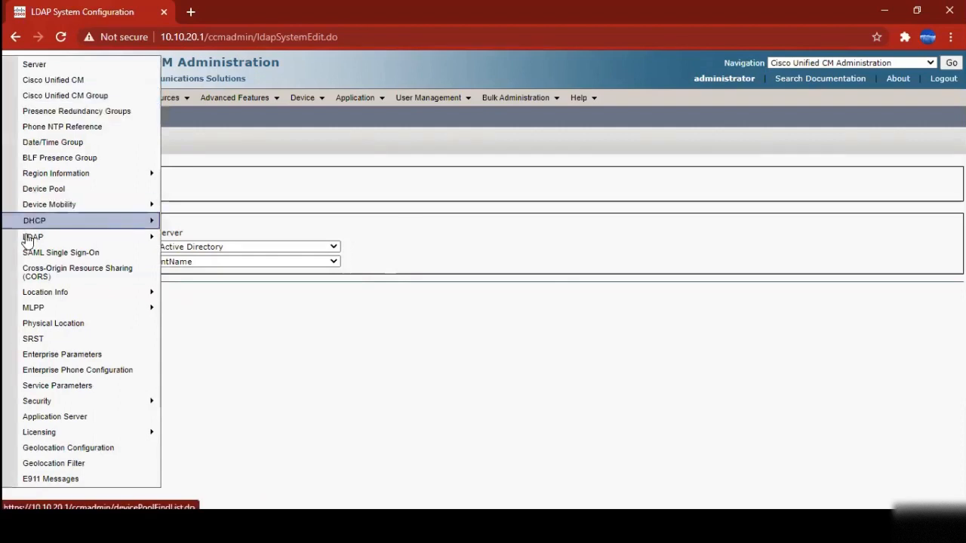
Open the LDAP Directory list and search for configured directories
{"action": "mouse_move", "coordinate": [129, 237]}
{"action": "left_click", "coordinate": [216, 257]}
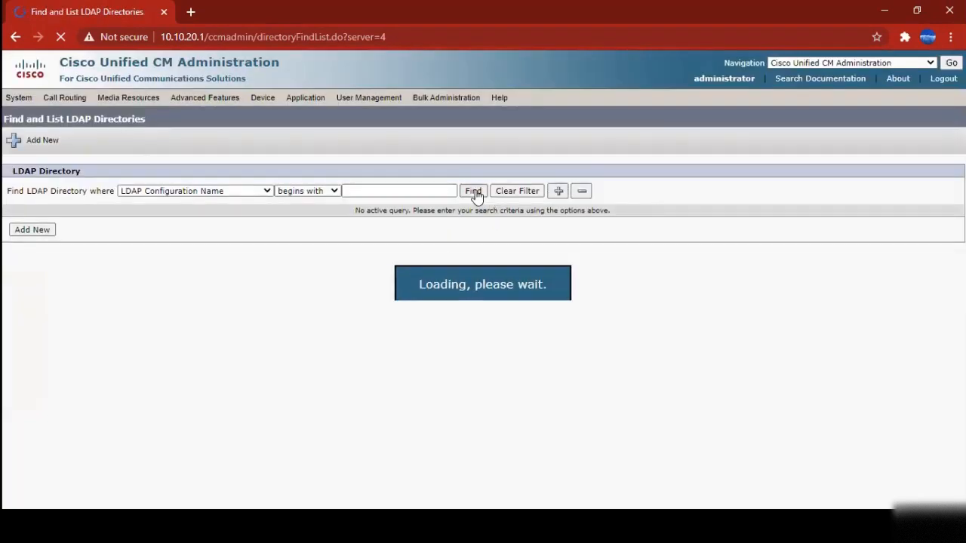
{"action": "left_click", "coordinate": [473, 192]}
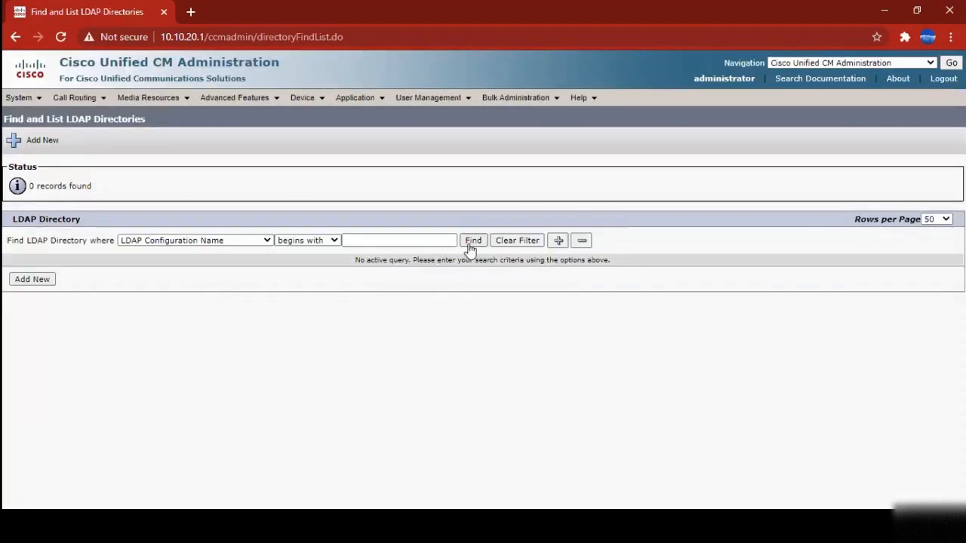
{"action": "left_click", "coordinate": [471, 242]}
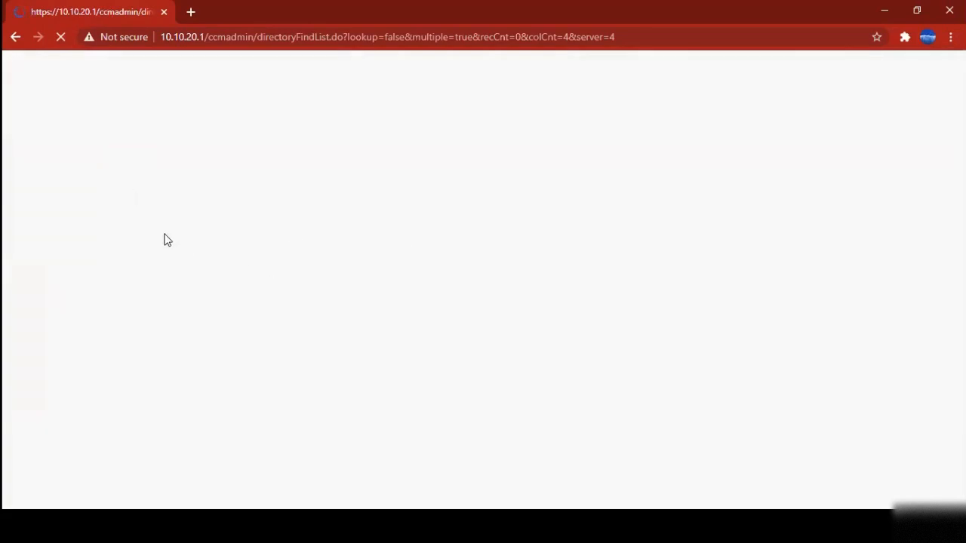
{"action": "left_click", "coordinate": [52, 140]}
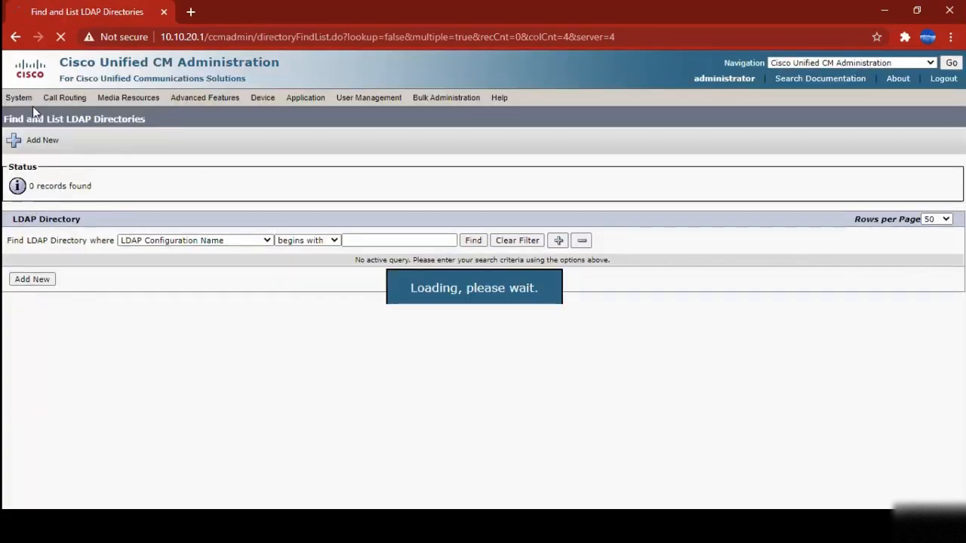
Open LDAP Authentication, showing end-user authentication off and port 389
{"action": "left_click", "coordinate": [21, 99]}
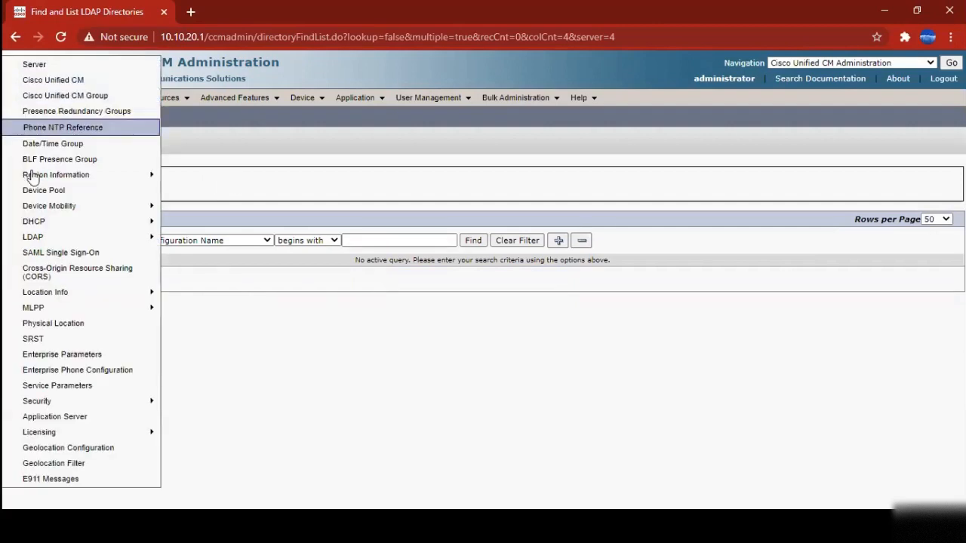
{"action": "mouse_move", "coordinate": [53, 237]}
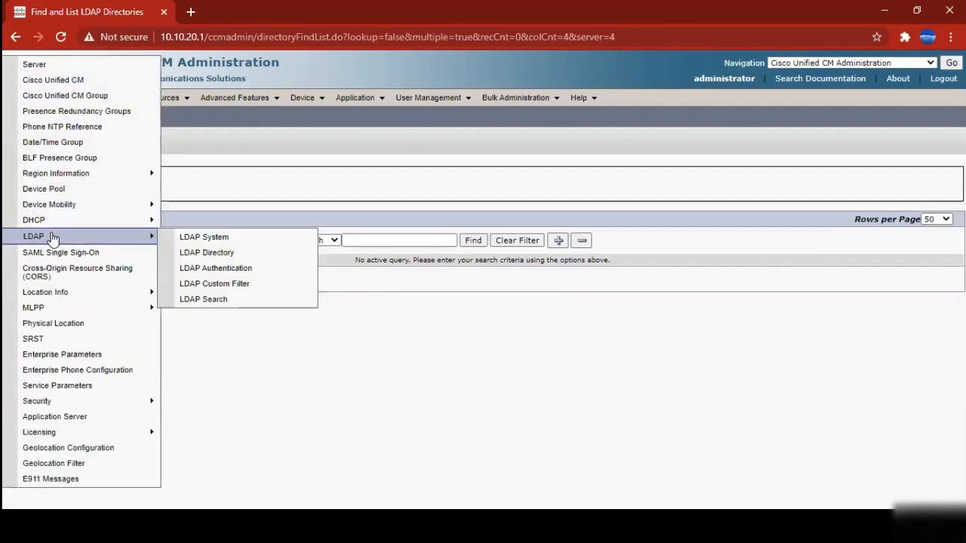
{"action": "left_click", "coordinate": [221, 273]}
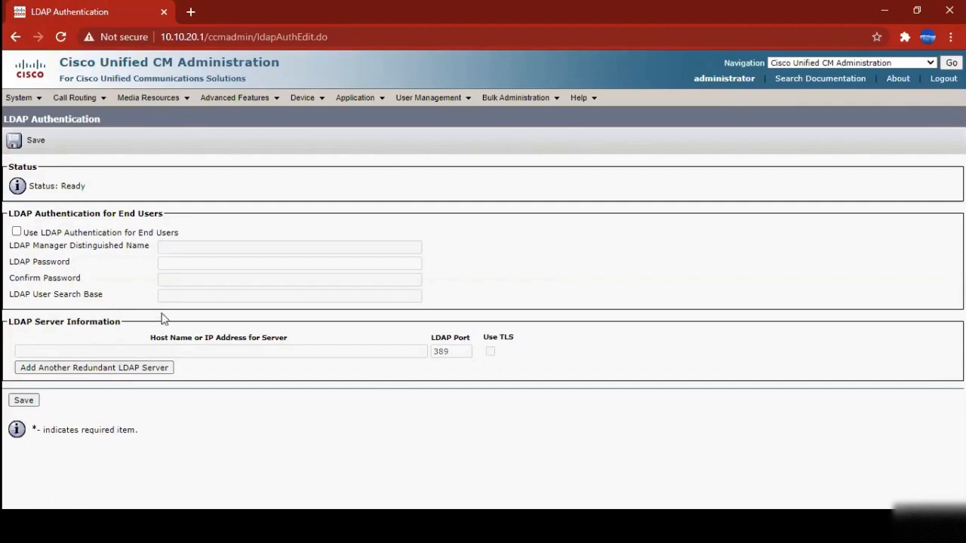
{"action": "left_click", "coordinate": [19, 98]}
{"action": "mouse_move", "coordinate": [63, 293]}
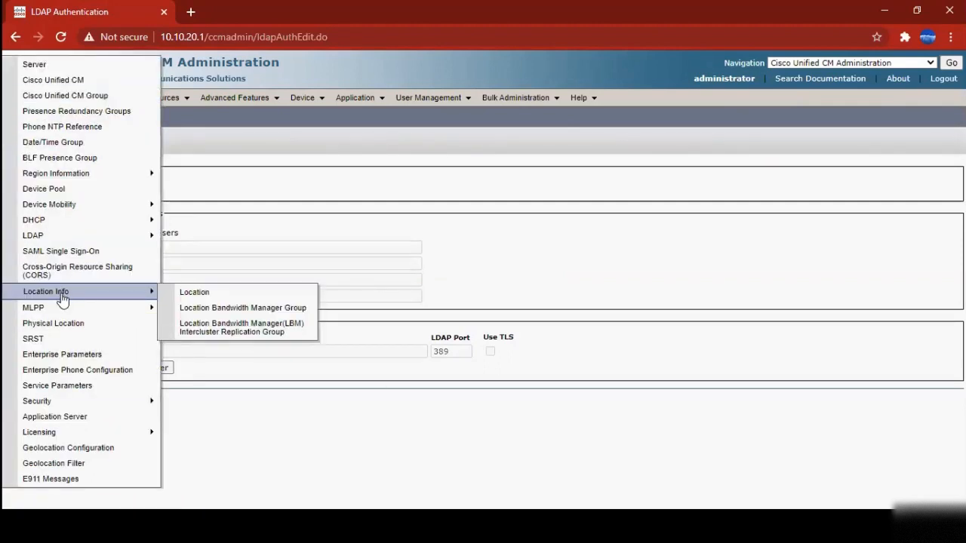
{"action": "left_click", "coordinate": [236, 301]}
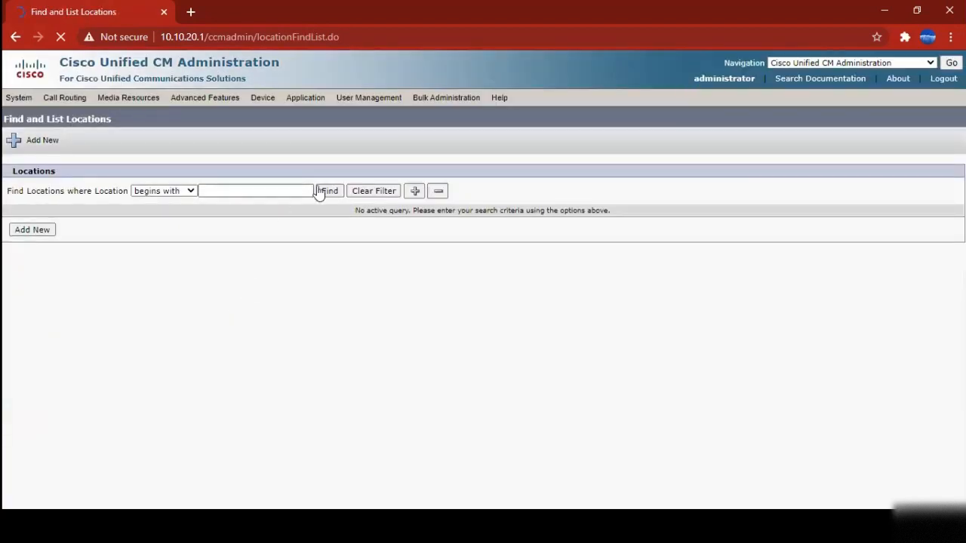
{"action": "left_click", "coordinate": [329, 191]}
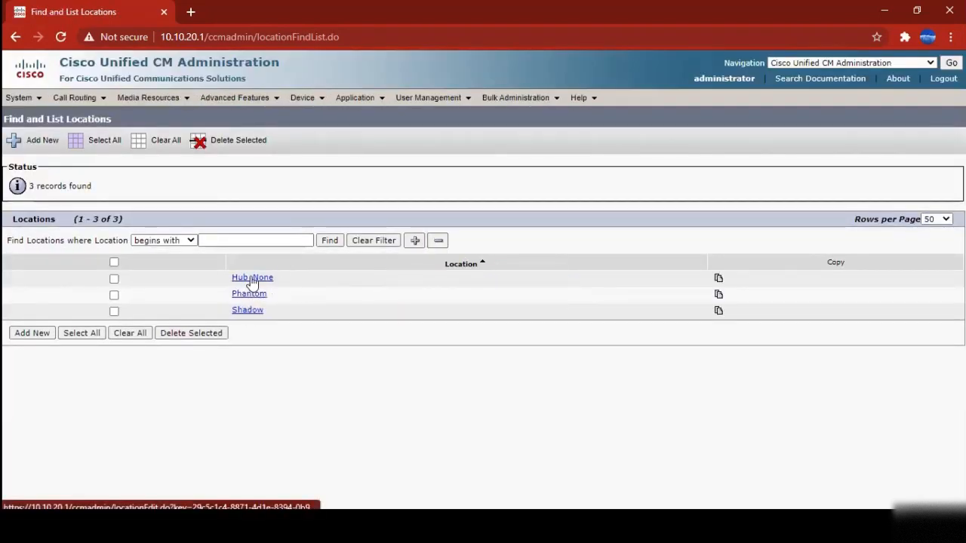
{"action": "left_click", "coordinate": [252, 279]}
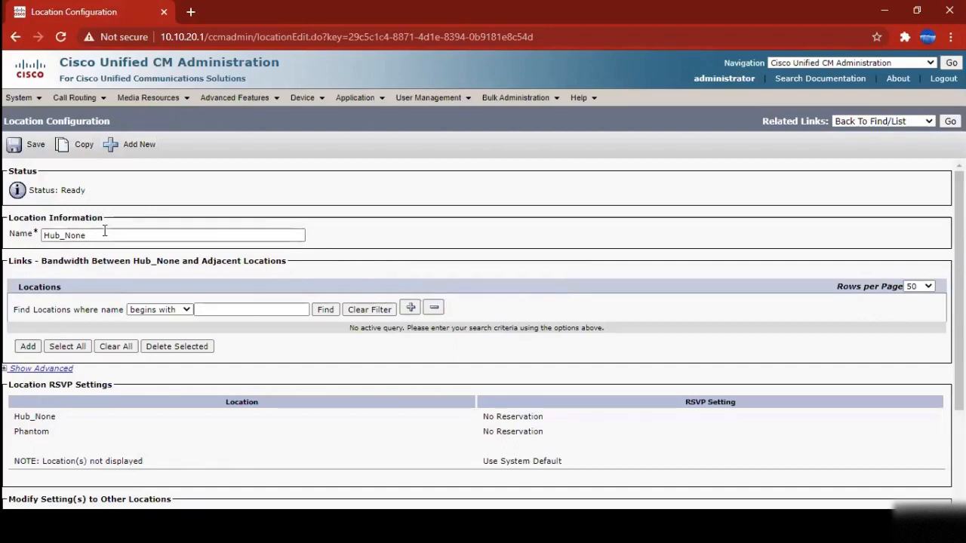
{"action": "left_click_drag", "start_coordinate": [107, 234], "coordinate": [12, 240]}
{"action": "scroll", "coordinate": [9, 246], "scroll_direction": "down", "scroll_amount": 2}
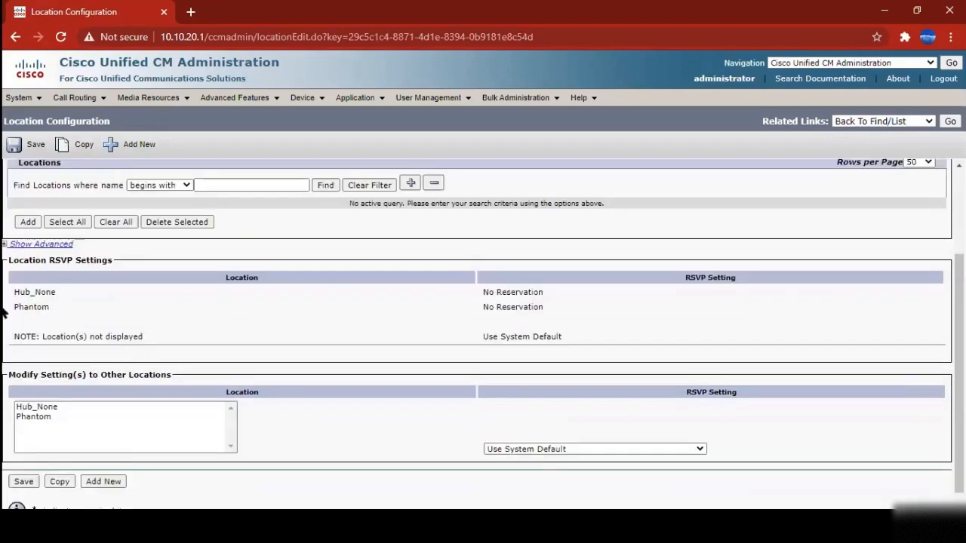
{"action": "left_click", "coordinate": [8, 232]}
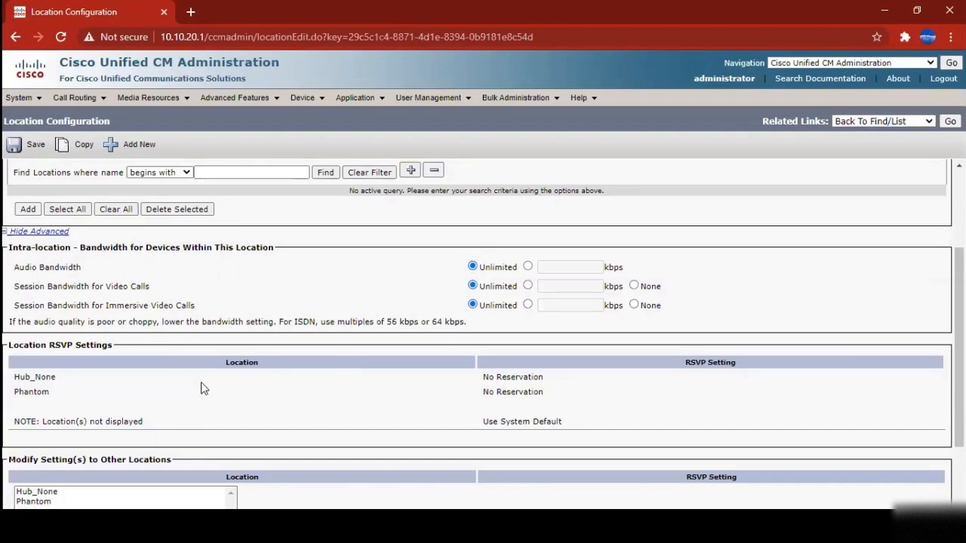
{"action": "scroll", "coordinate": [201, 389], "scroll_direction": "down", "scroll_amount": 3}
{"action": "scroll", "coordinate": [113, 309], "scroll_direction": "up", "scroll_amount": 5}
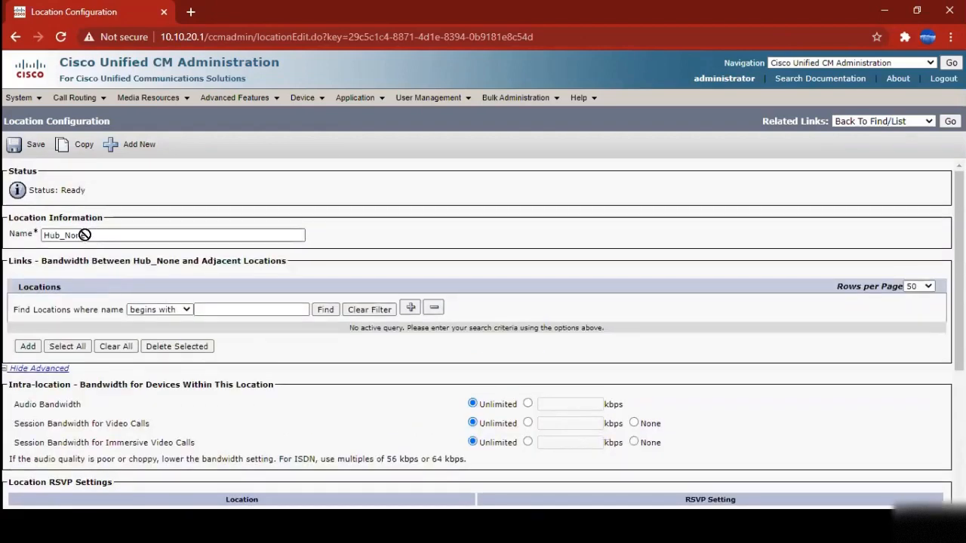
{"action": "scroll", "coordinate": [134, 297], "scroll_direction": "down", "scroll_amount": 3}
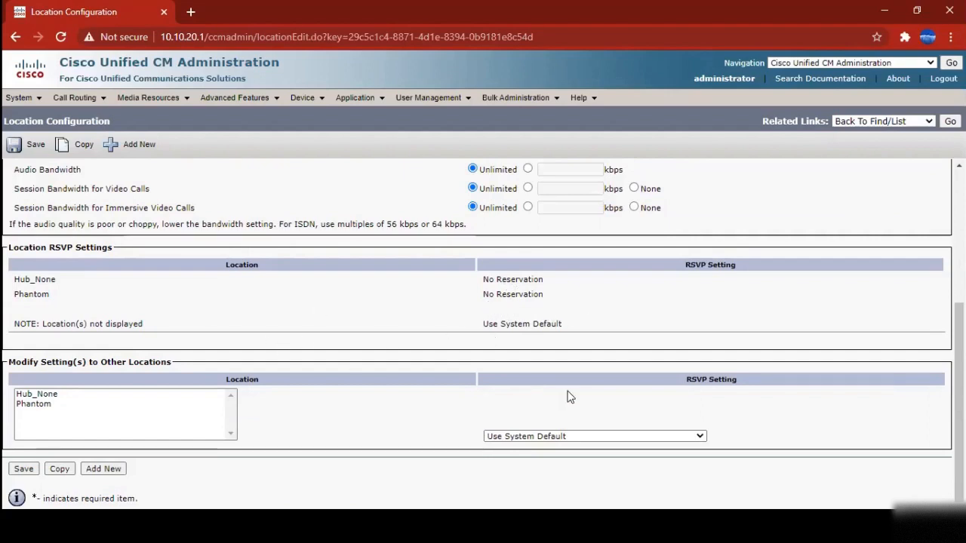
{"action": "left_click", "coordinate": [537, 437]}
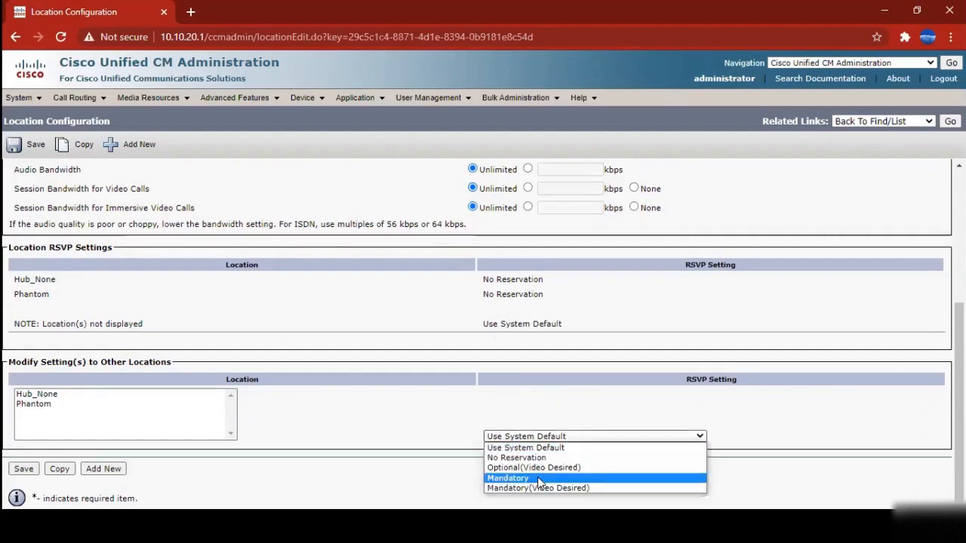
{"action": "left_click", "coordinate": [377, 387]}
{"action": "scroll", "coordinate": [345, 400], "scroll_direction": "up", "scroll_amount": 3}
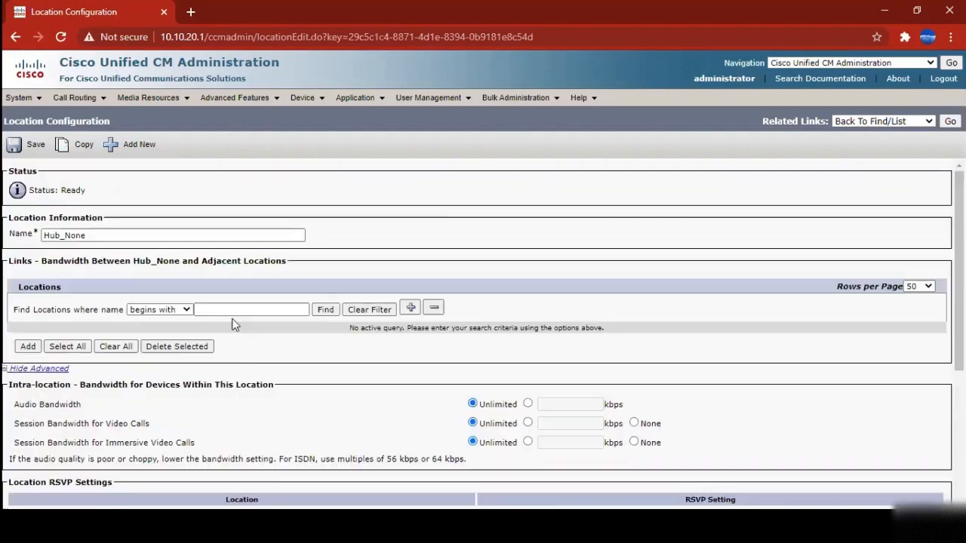
Browse the System menu entries such as Region Information and Location Info
{"action": "left_click", "coordinate": [19, 99]}
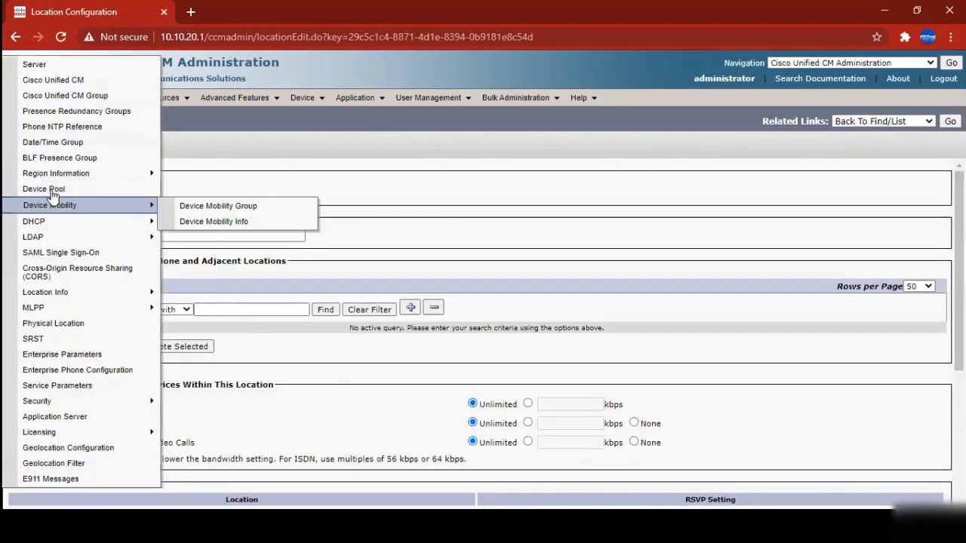
{"action": "mouse_move", "coordinate": [75, 173]}
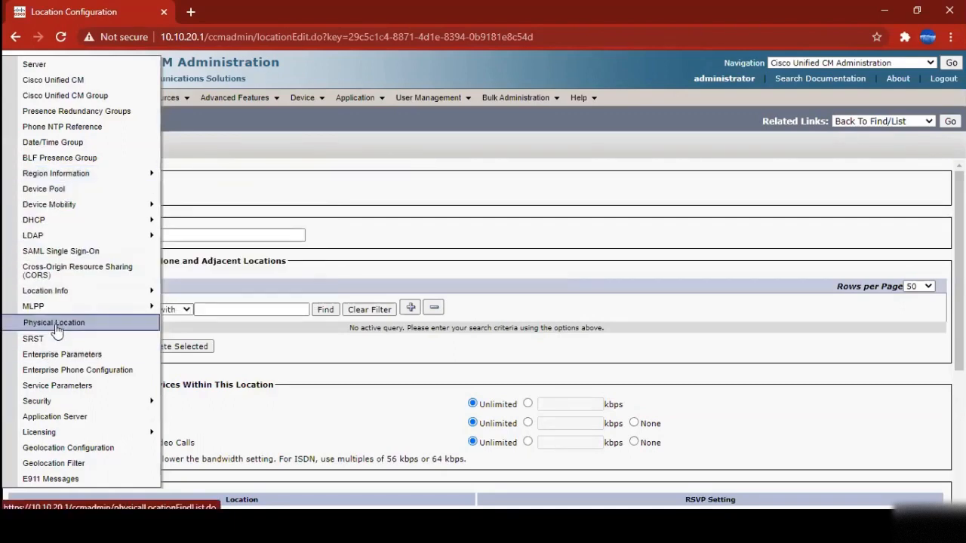
{"action": "mouse_move", "coordinate": [64, 296]}
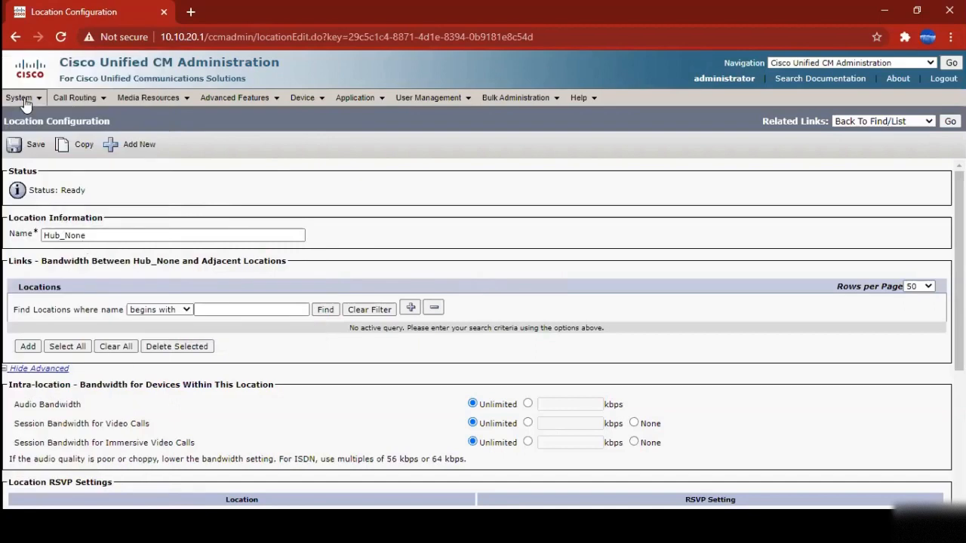
{"action": "mouse_move", "coordinate": [18, 98]}
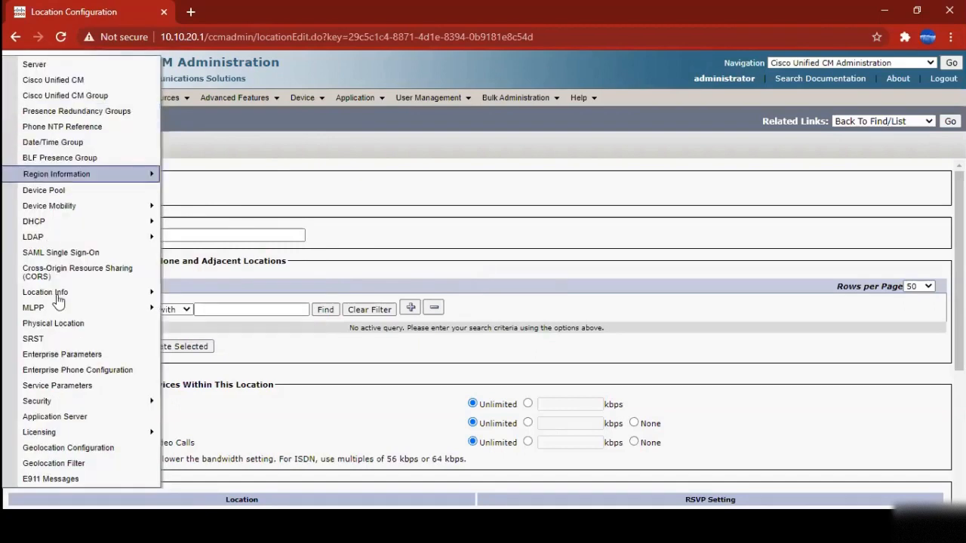
Open Enterprise Parameters and confirm Advertise G.722 Codec stays Enabled
{"action": "left_click", "coordinate": [81, 359]}
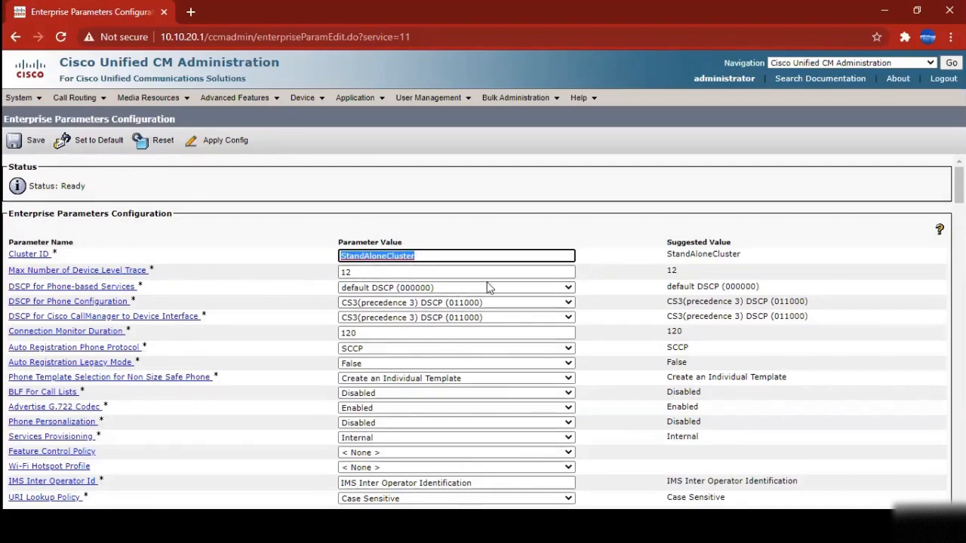
{"action": "scroll", "coordinate": [186, 297], "scroll_direction": "down", "scroll_amount": 1}
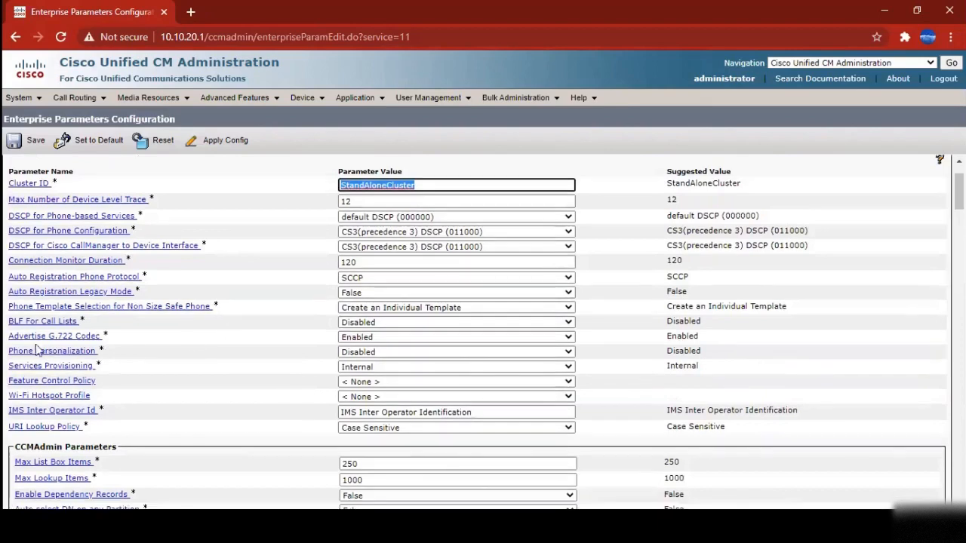
{"action": "left_click_drag", "start_coordinate": [114, 336], "coordinate": [11, 337]}
{"action": "left_click", "coordinate": [353, 338]}
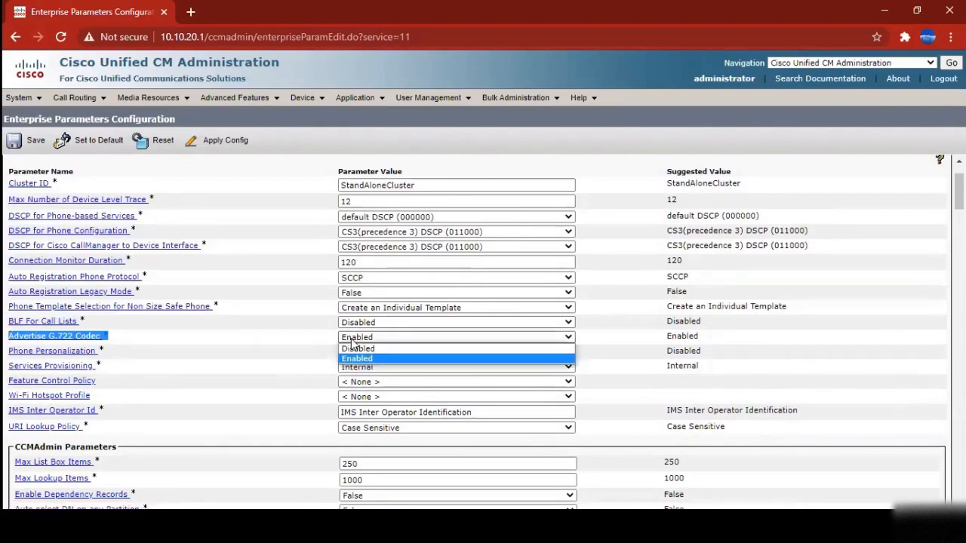
{"action": "left_click", "coordinate": [355, 362]}
{"action": "left_click", "coordinate": [296, 352]}
Check the URI Lookup Policy choices, leaving it Case Sensitive
{"action": "scroll", "coordinate": [227, 355], "scroll_direction": "down", "scroll_amount": 1}
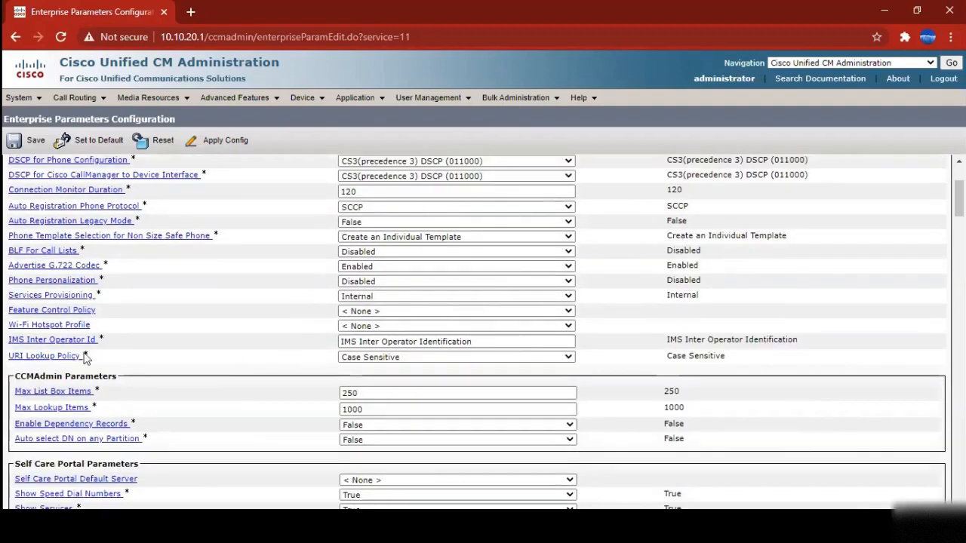
{"action": "left_click", "coordinate": [394, 359]}
{"action": "left_click", "coordinate": [394, 361]}
{"action": "left_click", "coordinate": [276, 365]}
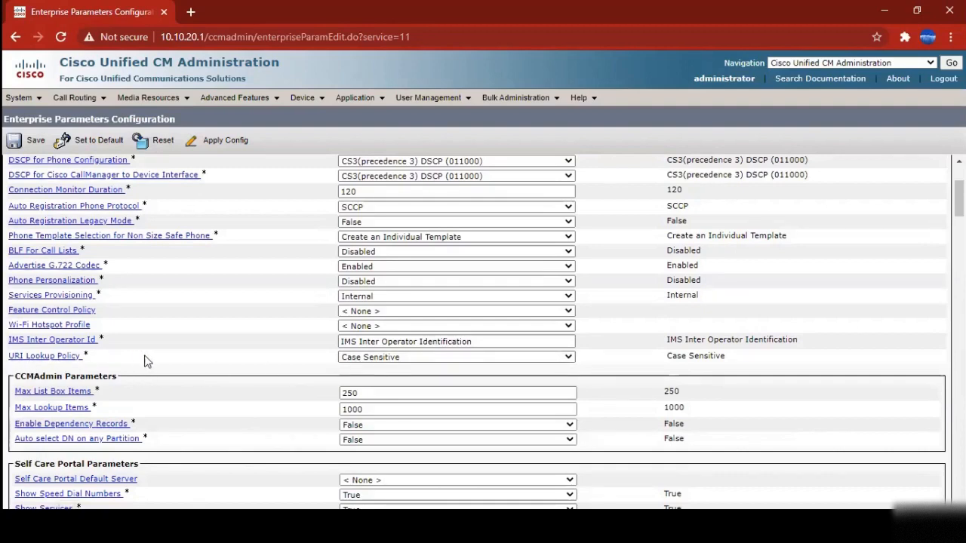
{"action": "left_click", "coordinate": [411, 359]}
{"action": "left_click", "coordinate": [409, 357]}
{"action": "scroll", "coordinate": [259, 360], "scroll_direction": "down", "scroll_amount": 2}
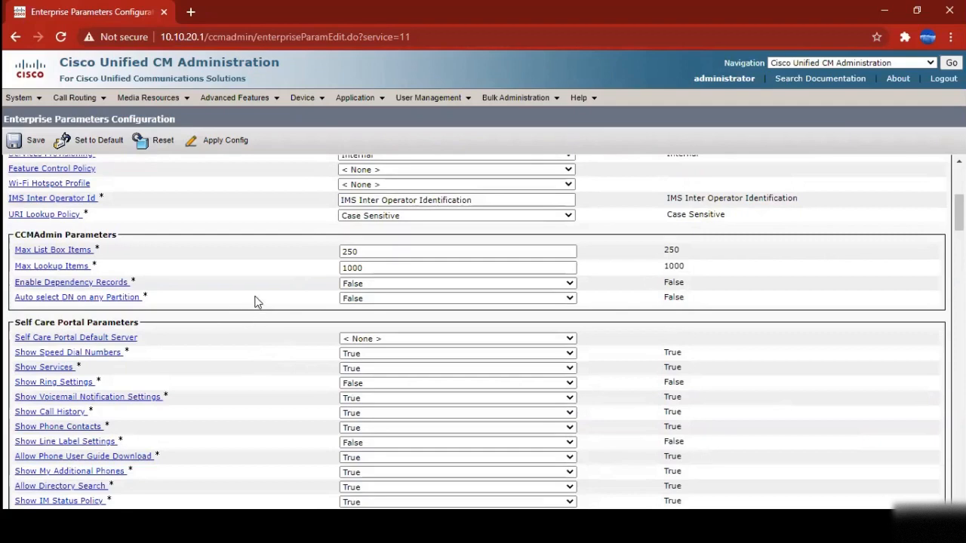
{"action": "scroll", "coordinate": [270, 291], "scroll_direction": "down", "scroll_amount": 2}
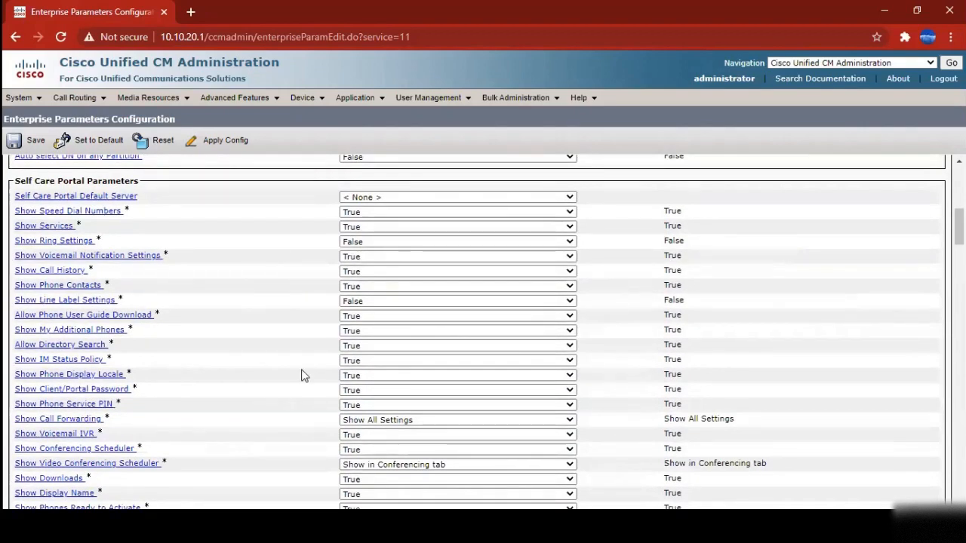
{"action": "scroll", "coordinate": [302, 375], "scroll_direction": "down", "scroll_amount": 3}
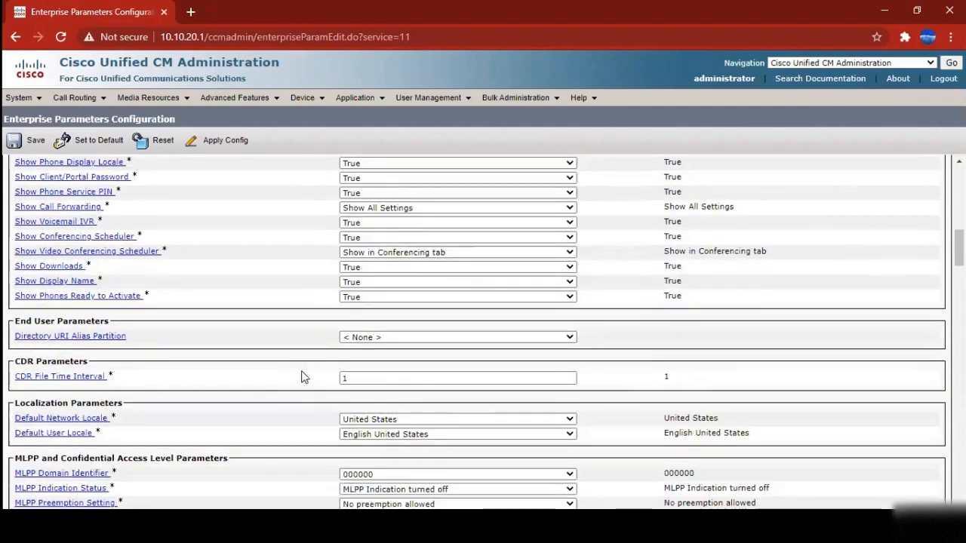
{"action": "scroll", "coordinate": [302, 378], "scroll_direction": "down", "scroll_amount": 1}
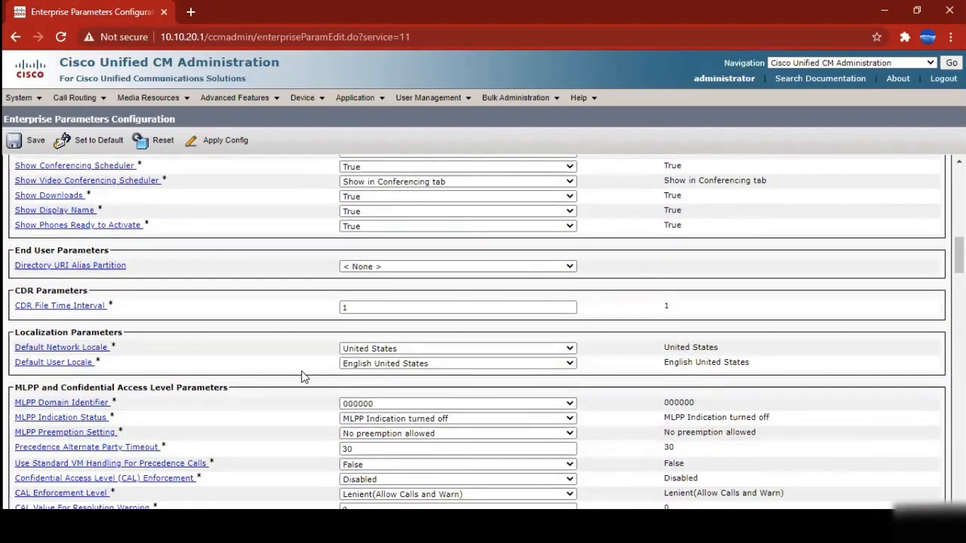
{"action": "scroll", "coordinate": [303, 371], "scroll_direction": "down", "scroll_amount": 2}
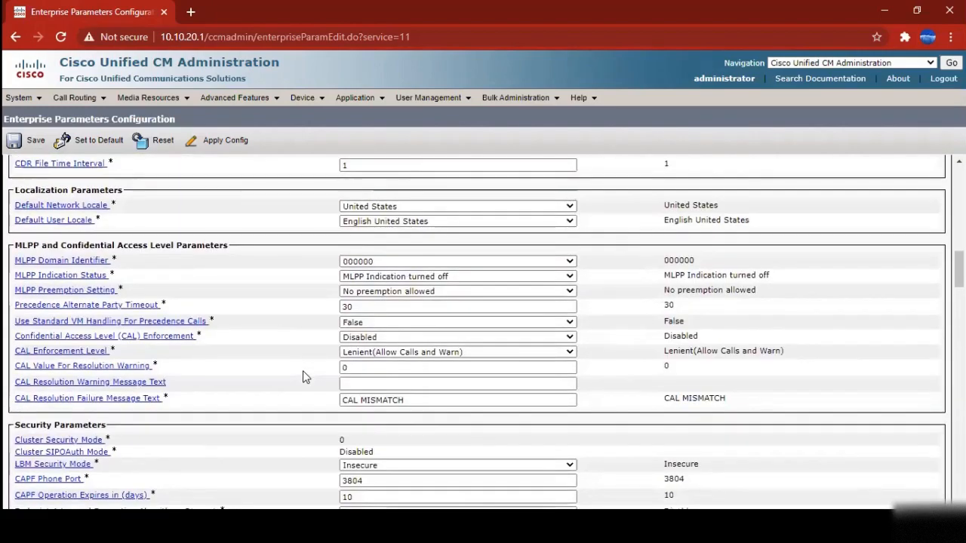
{"action": "scroll", "coordinate": [303, 370], "scroll_direction": "down", "scroll_amount": 1}
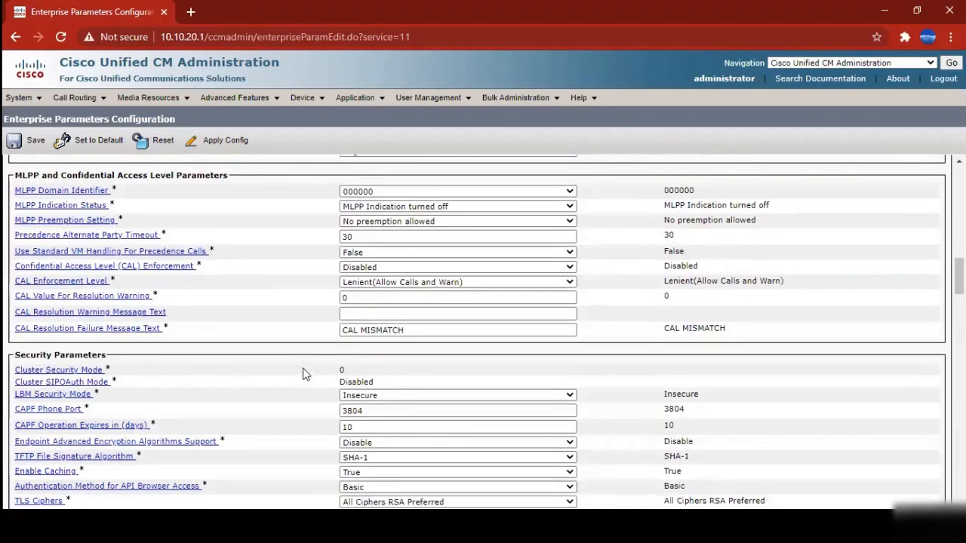
{"action": "scroll", "coordinate": [304, 365], "scroll_direction": "down", "scroll_amount": 2}
{"action": "scroll", "coordinate": [304, 367], "scroll_direction": "down", "scroll_amount": 3}
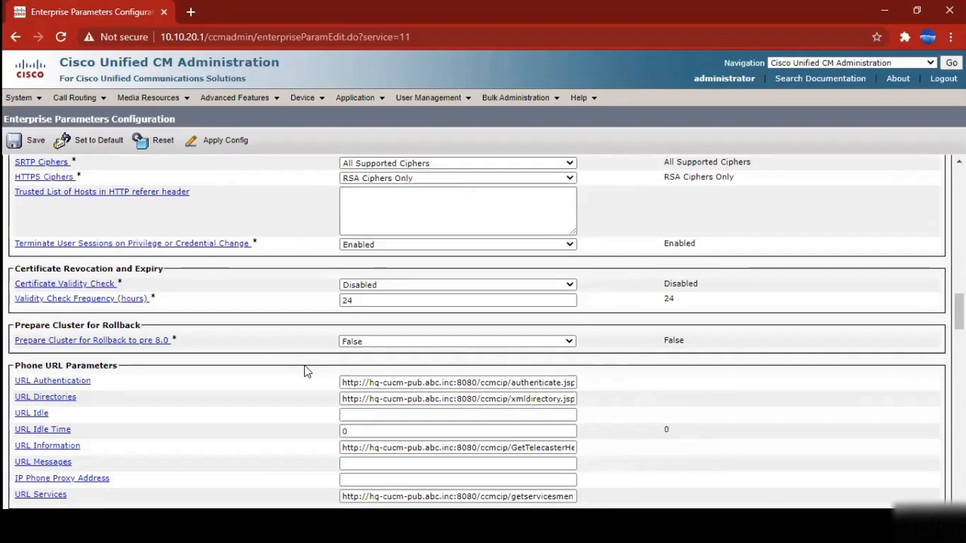
{"action": "scroll", "coordinate": [306, 371], "scroll_direction": "down", "scroll_amount": 1}
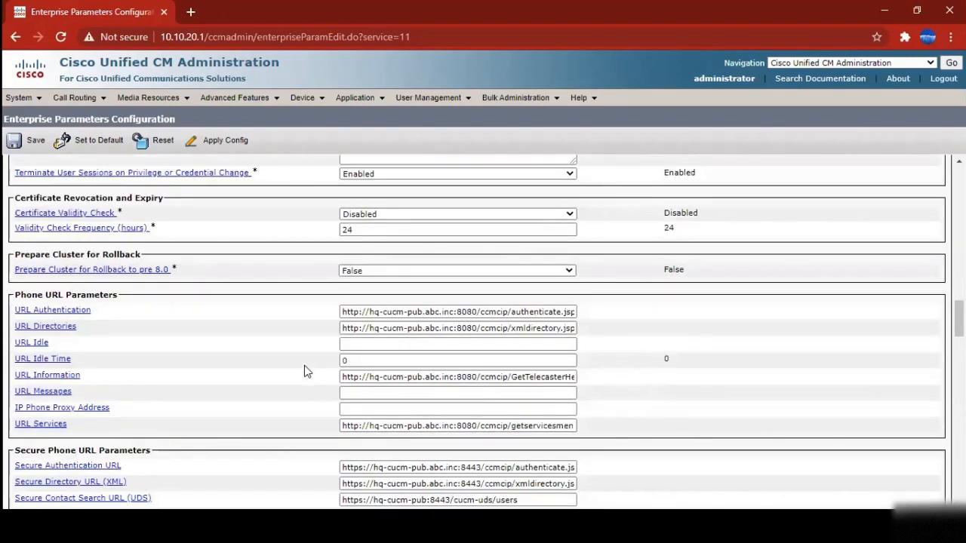
{"action": "left_click_drag", "start_coordinate": [12, 295], "coordinate": [115, 290]}
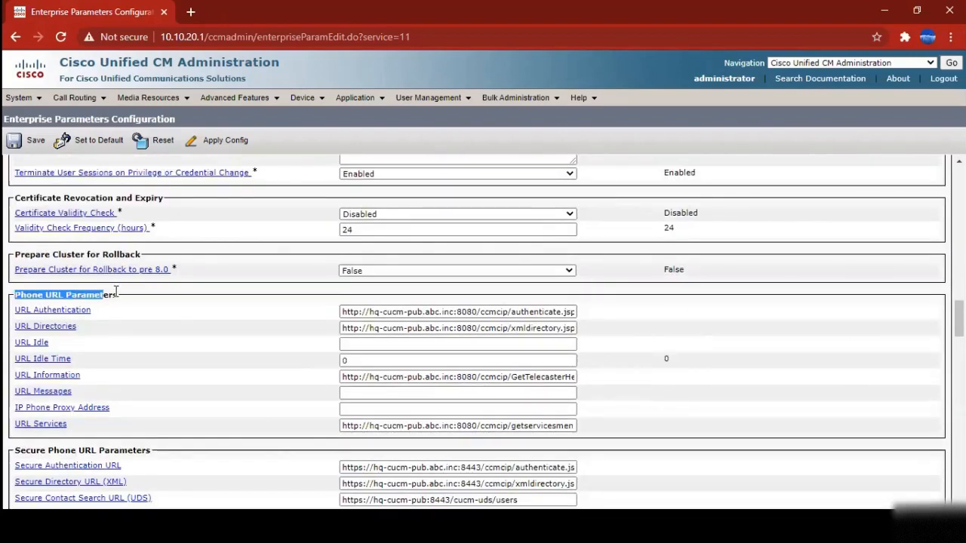
{"action": "left_click", "coordinate": [280, 362]}
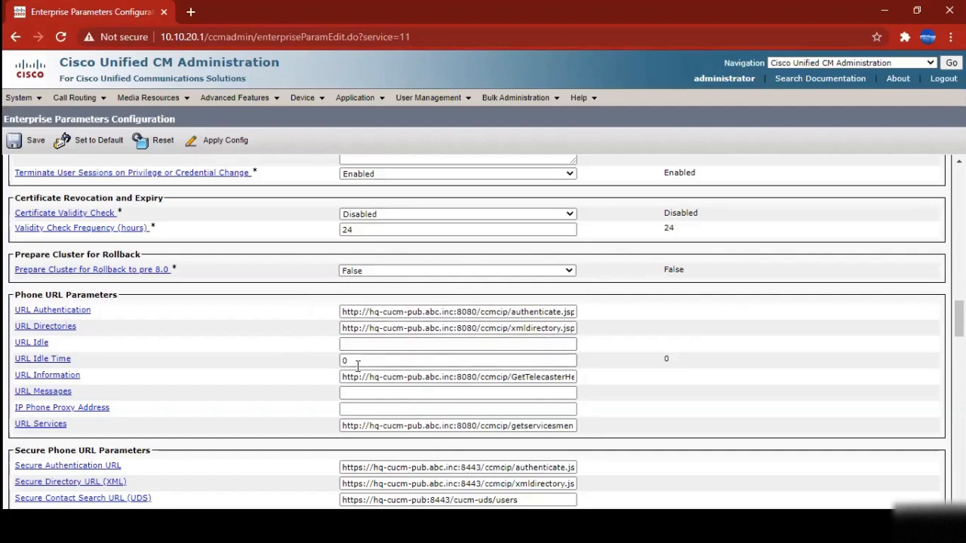
{"action": "scroll", "coordinate": [349, 362], "scroll_direction": "down", "scroll_amount": 5}
{"action": "scroll", "coordinate": [361, 379], "scroll_direction": "down", "scroll_amount": 15}
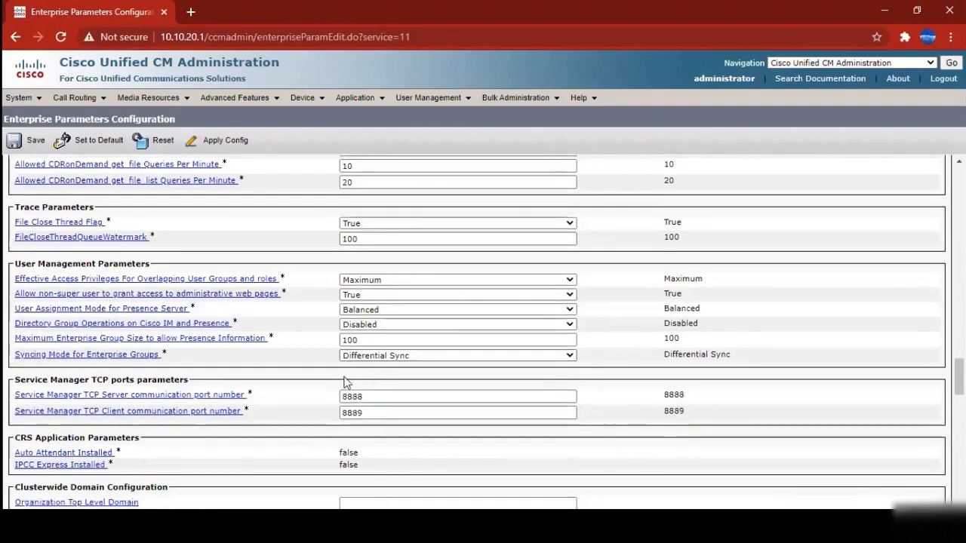
{"action": "scroll", "coordinate": [413, 418], "scroll_direction": "down", "scroll_amount": 3}
{"action": "scroll", "coordinate": [174, 267], "scroll_direction": "up", "scroll_amount": 15}
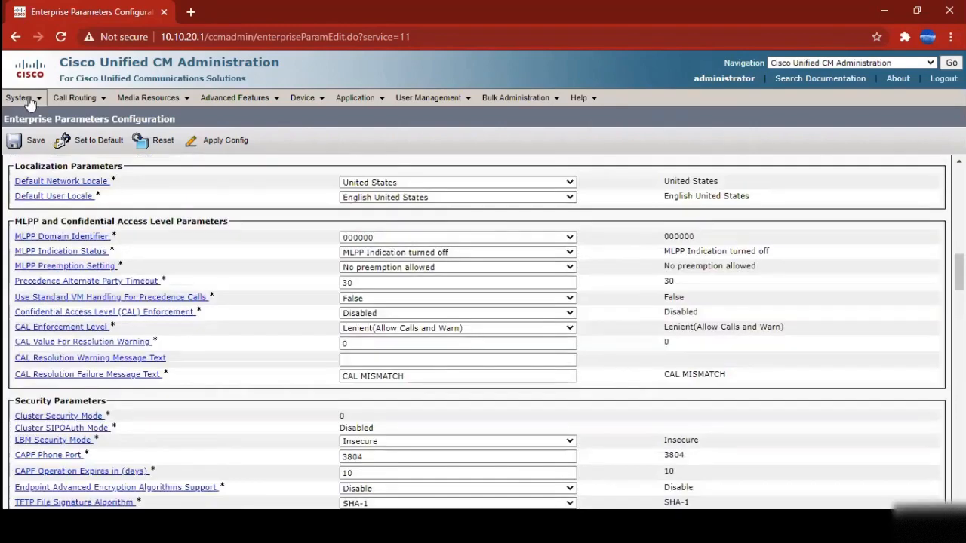
Load Service Parameters for Cisco CallManager (Active) on server hq-cucm-pub
{"action": "left_click", "coordinate": [29, 103]}
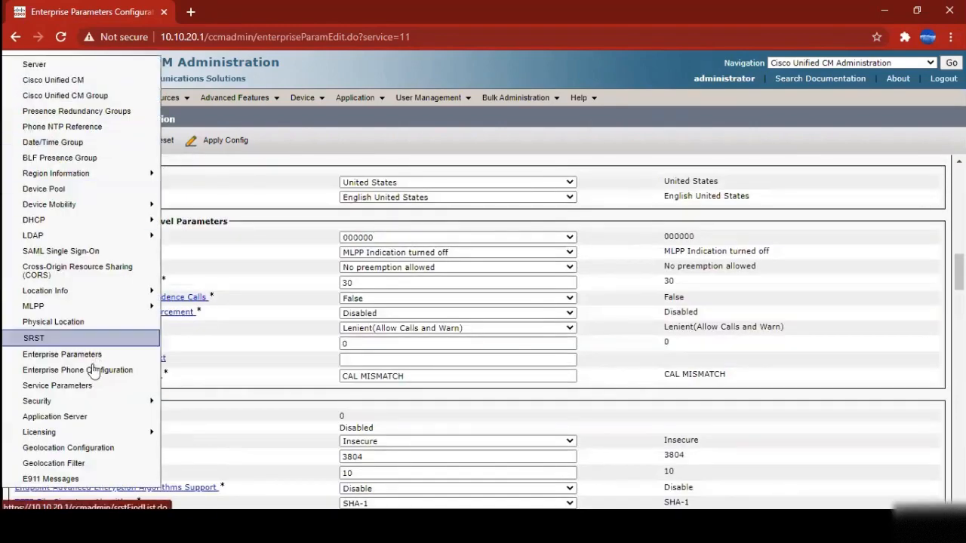
{"action": "left_click", "coordinate": [92, 388]}
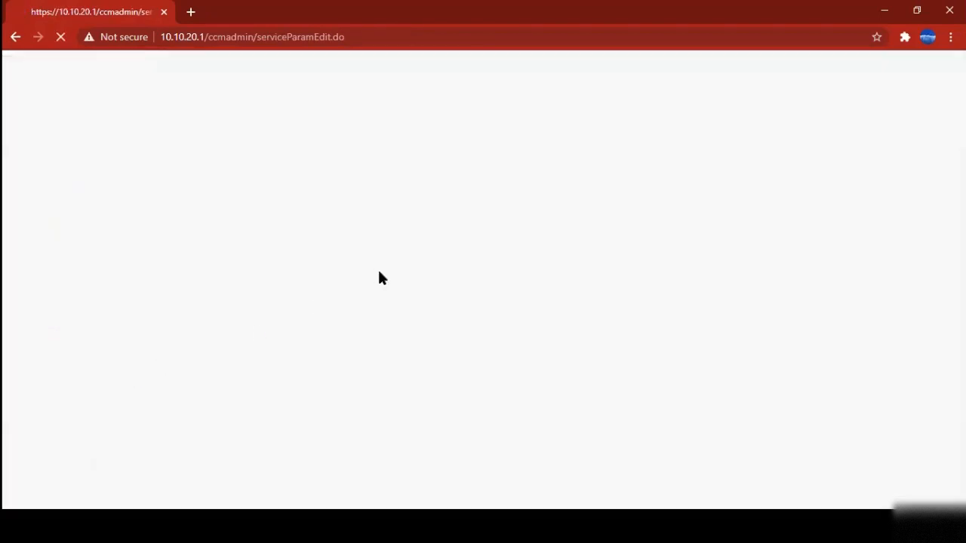
{"action": "left_click", "coordinate": [125, 208]}
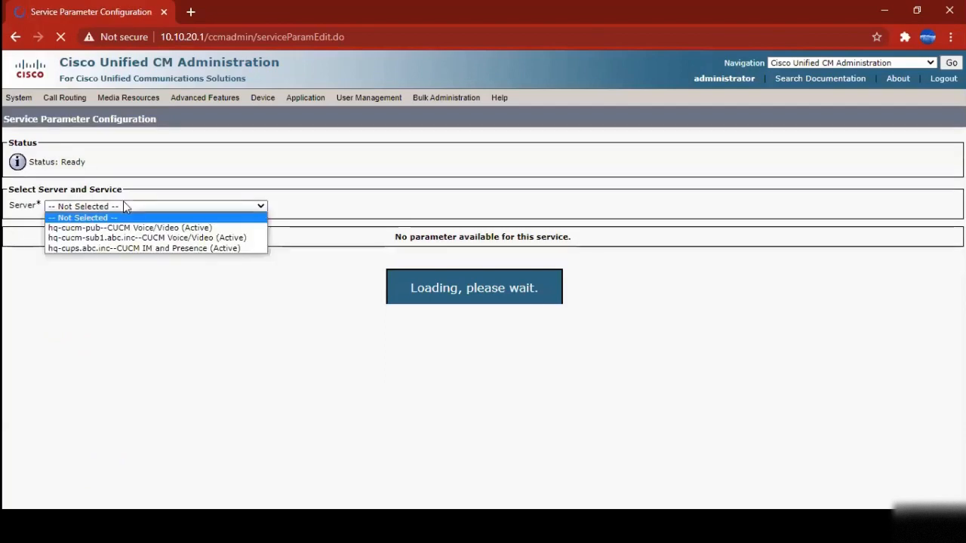
{"action": "left_click", "coordinate": [118, 228]}
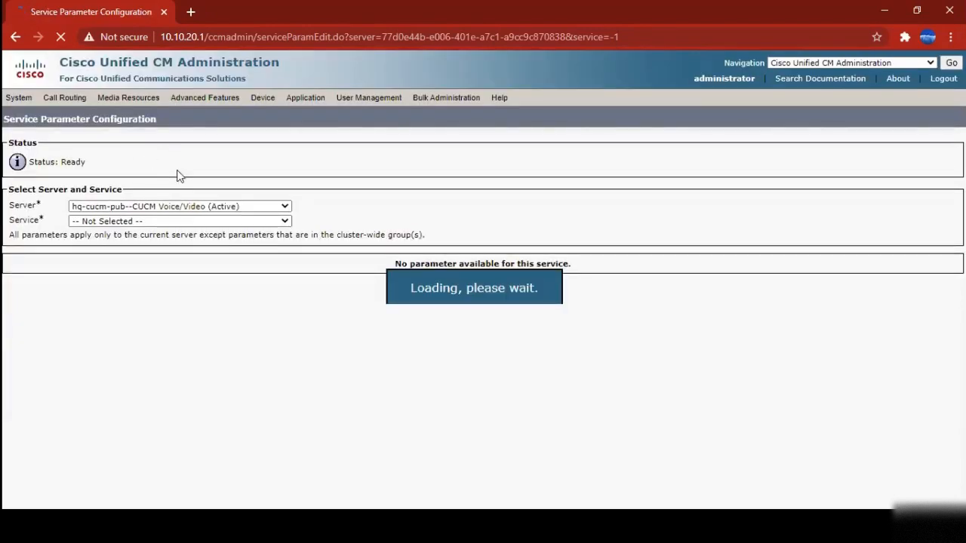
{"action": "left_click", "coordinate": [108, 211]}
{"action": "left_click", "coordinate": [112, 216]}
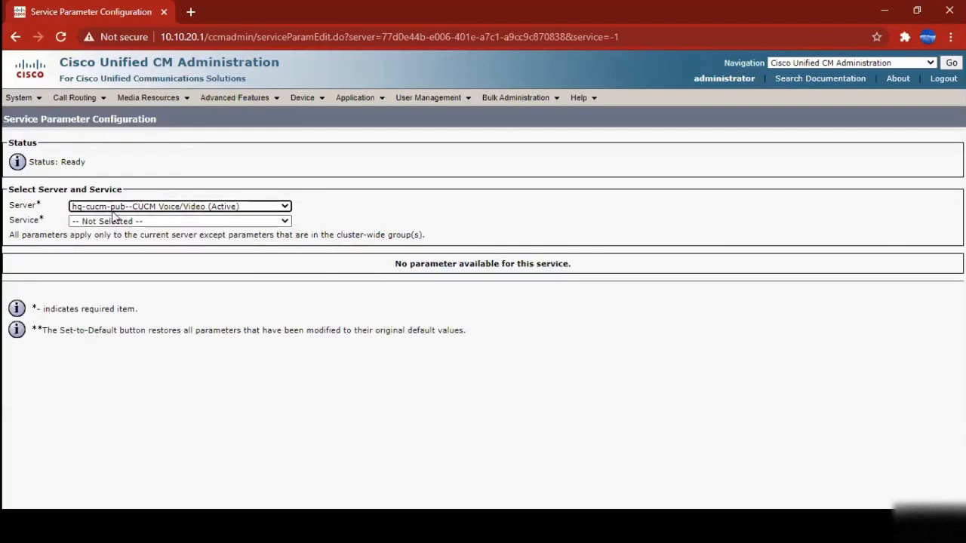
{"action": "left_click", "coordinate": [126, 222]}
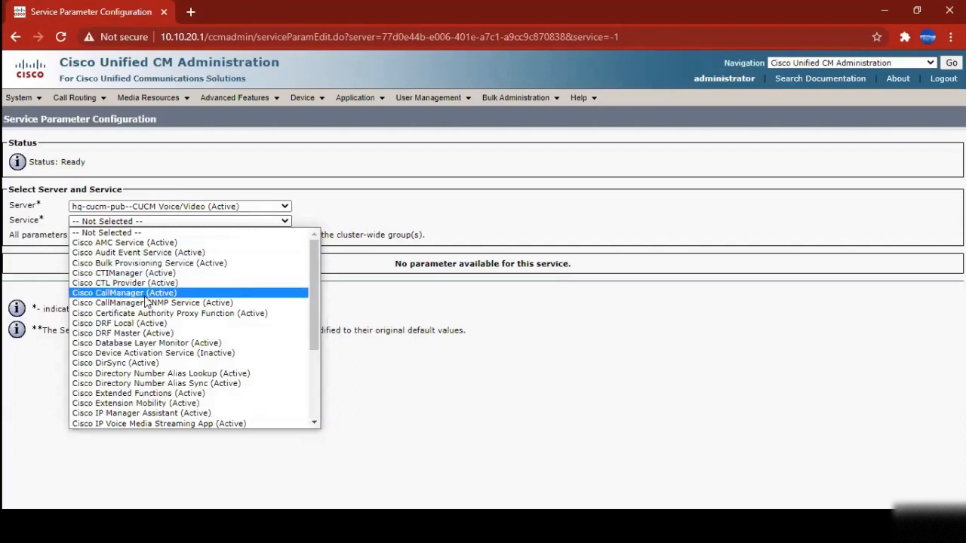
{"action": "left_click", "coordinate": [129, 293]}
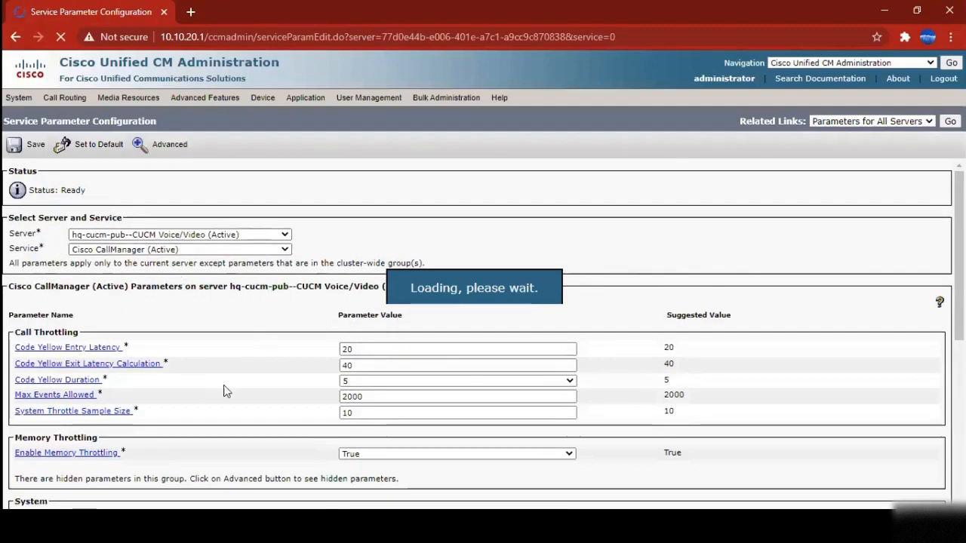
{"action": "left_click", "coordinate": [143, 234]}
{"action": "left_click", "coordinate": [512, 223]}
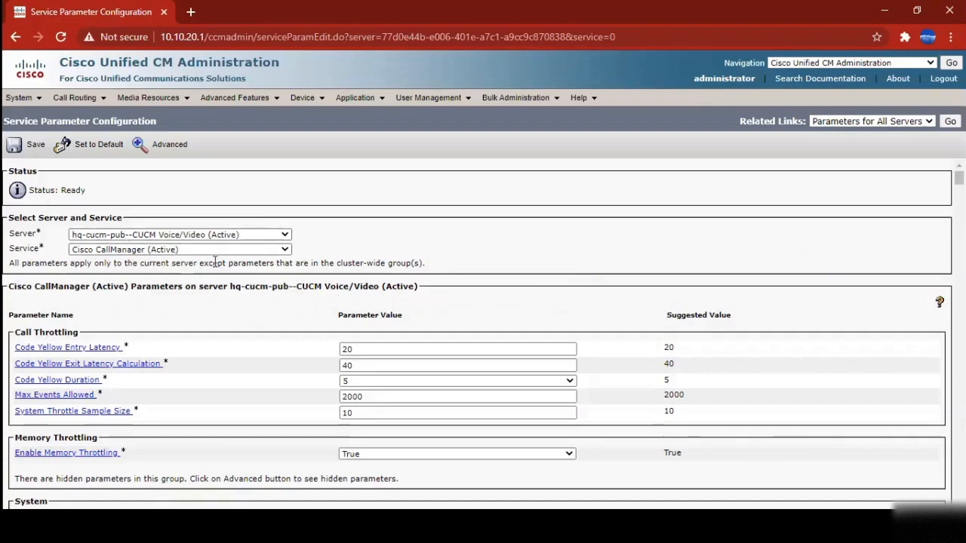
{"action": "scroll", "coordinate": [335, 287], "scroll_direction": "down", "scroll_amount": 3}
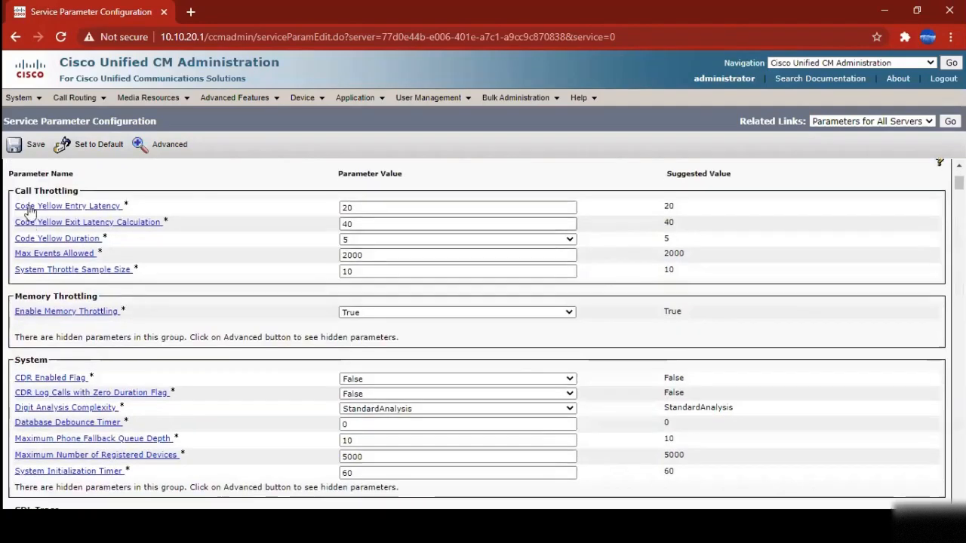
{"action": "scroll", "coordinate": [178, 308], "scroll_direction": "down", "scroll_amount": 3}
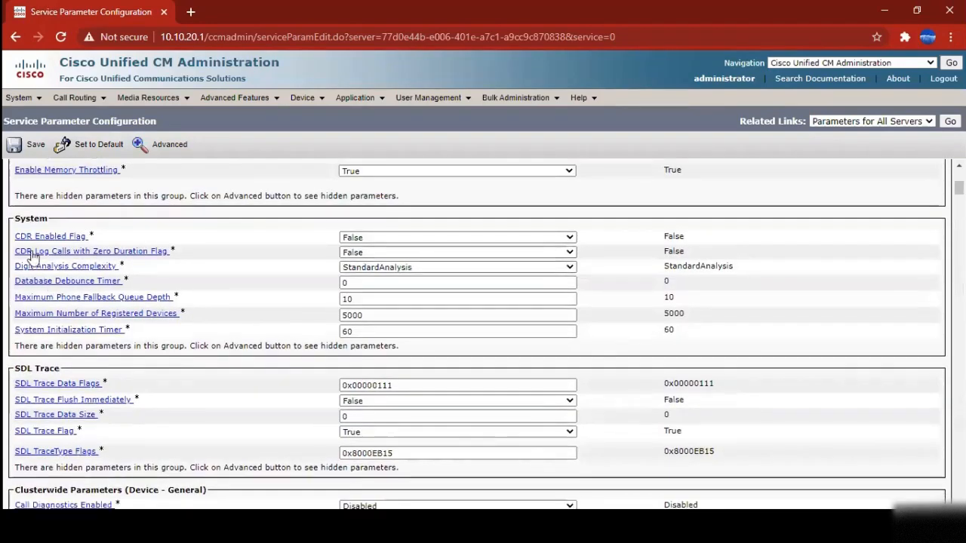
{"action": "scroll", "coordinate": [177, 341], "scroll_direction": "down", "scroll_amount": 5}
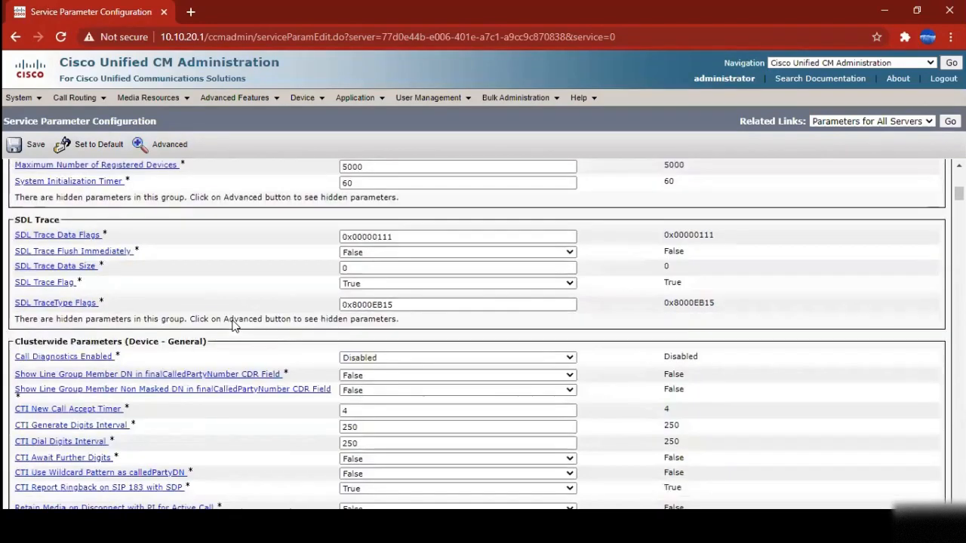
{"action": "left_click_drag", "start_coordinate": [55, 277], "coordinate": [206, 277]}
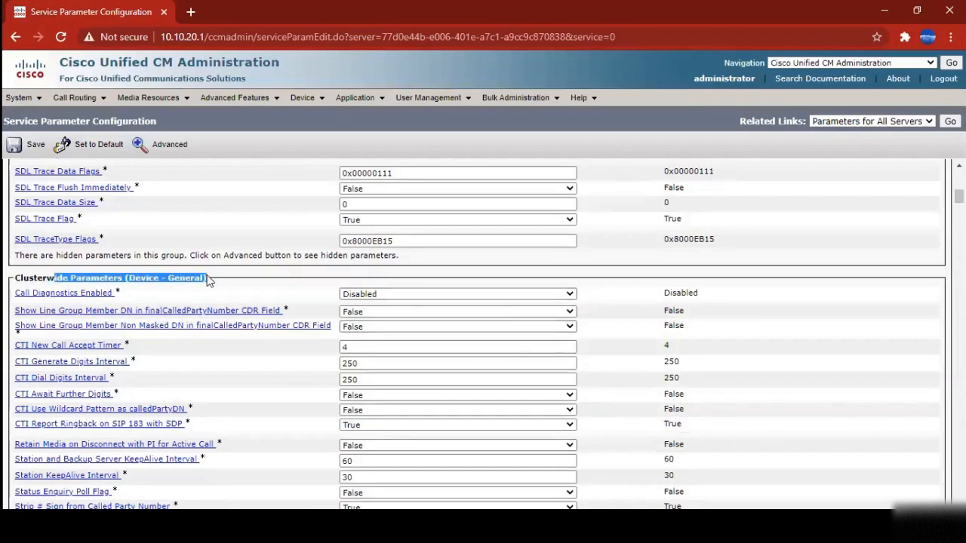
{"action": "scroll", "coordinate": [218, 280], "scroll_direction": "down", "scroll_amount": 2}
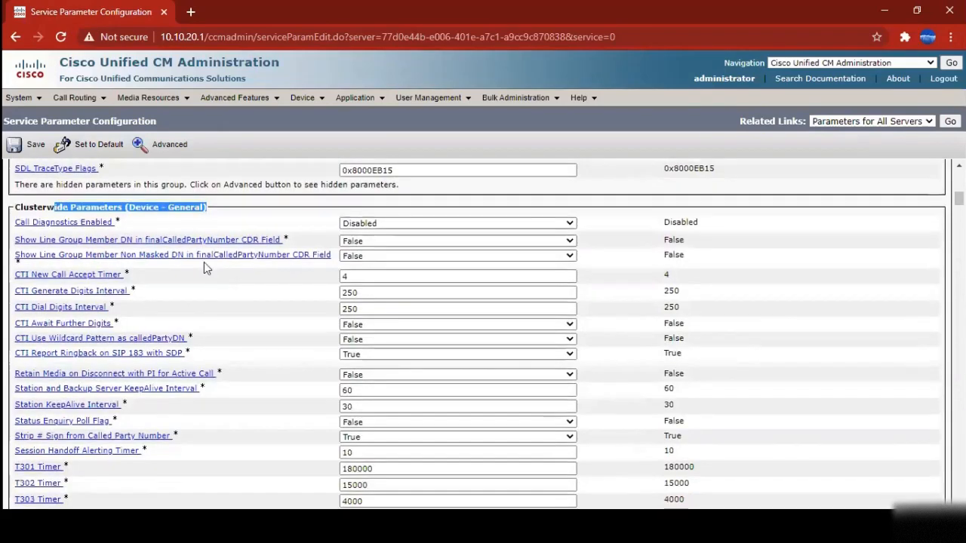
{"action": "left_click", "coordinate": [126, 206]}
{"action": "left_click_drag", "start_coordinate": [126, 206], "coordinate": [217, 212]}
{"action": "scroll", "coordinate": [204, 264], "scroll_direction": "down", "scroll_amount": 11}
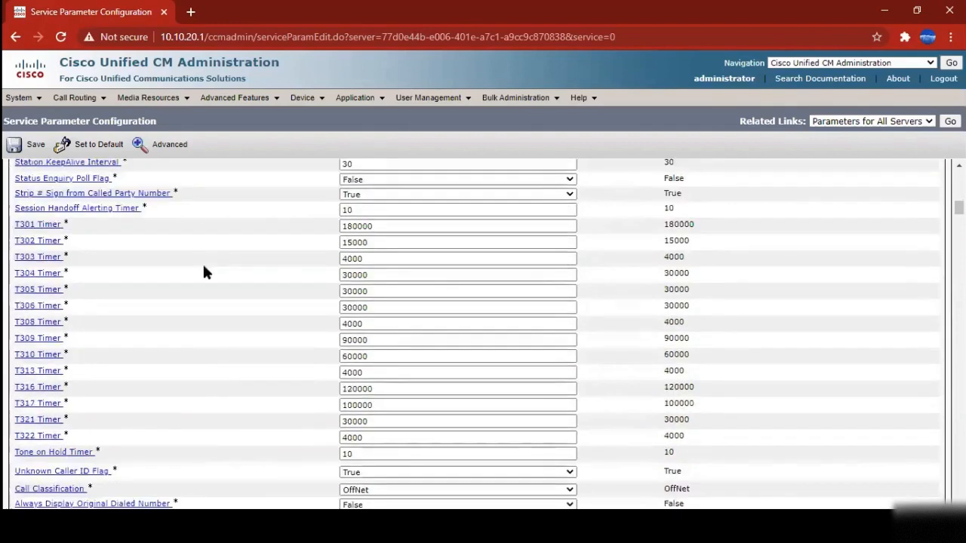
{"action": "scroll", "coordinate": [202, 292], "scroll_direction": "down", "scroll_amount": 4}
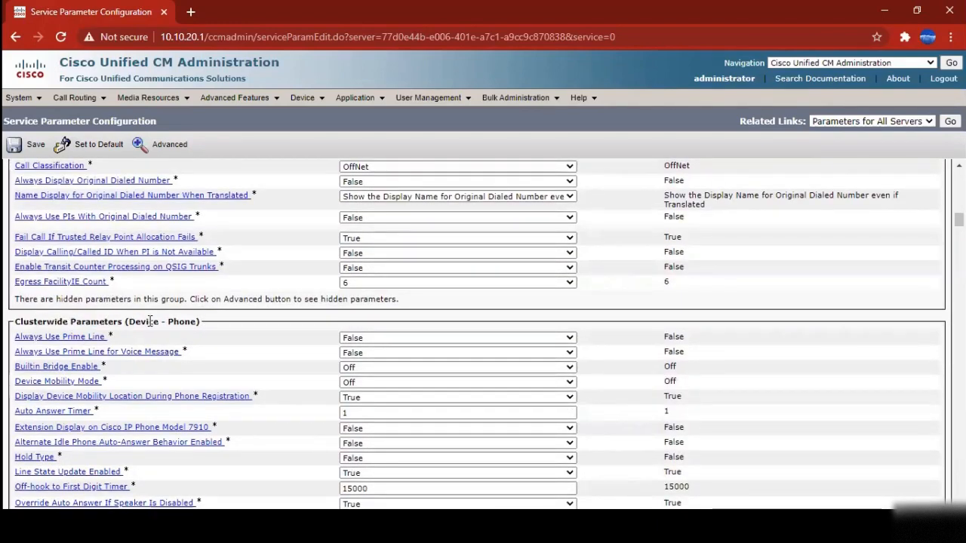
{"action": "left_click_drag", "start_coordinate": [139, 322], "coordinate": [213, 327]}
{"action": "scroll", "coordinate": [215, 327], "scroll_direction": "down", "scroll_amount": 10}
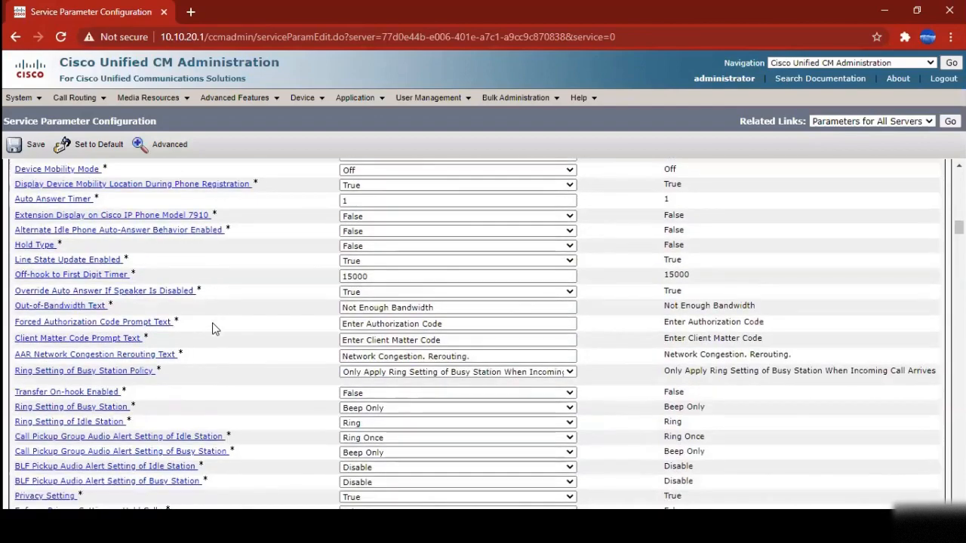
{"action": "scroll", "coordinate": [226, 324], "scroll_direction": "down", "scroll_amount": 4}
{"action": "scroll", "coordinate": [230, 321], "scroll_direction": "down", "scroll_amount": 3}
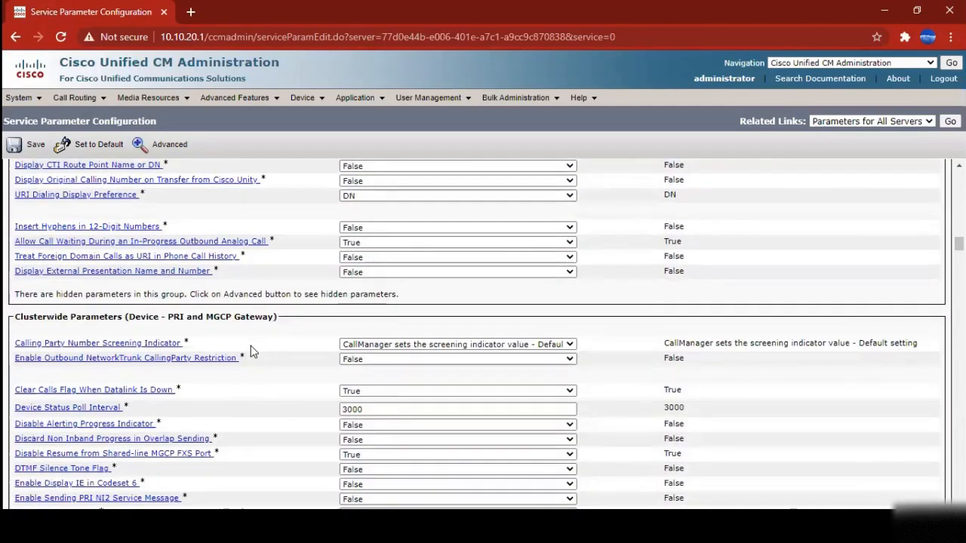
{"action": "scroll", "coordinate": [256, 364], "scroll_direction": "down", "scroll_amount": 4}
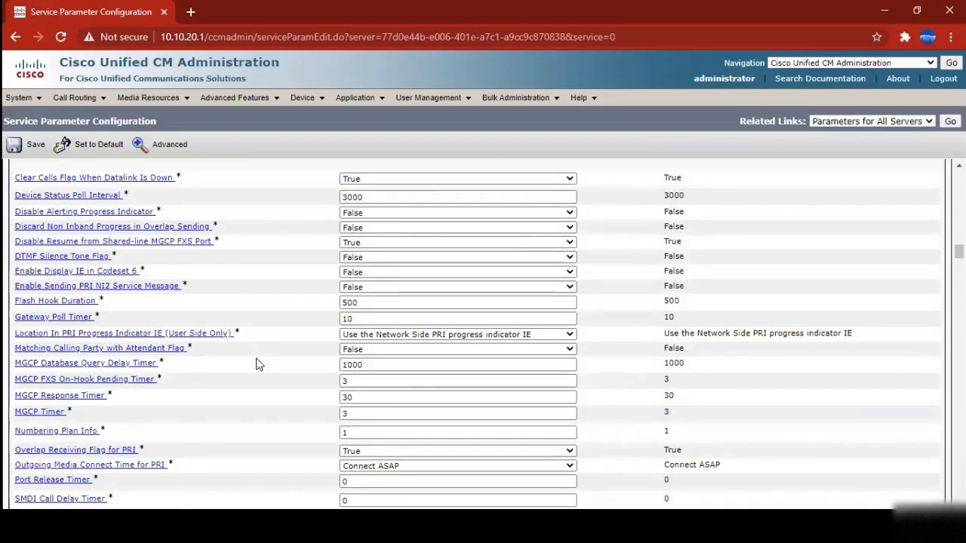
{"action": "scroll", "coordinate": [256, 364], "scroll_direction": "down", "scroll_amount": 1}
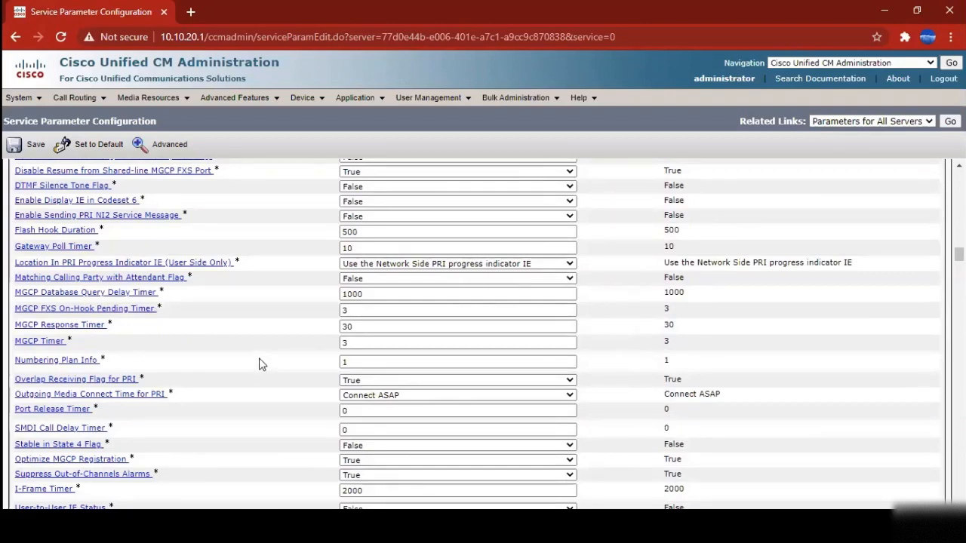
{"action": "scroll", "coordinate": [258, 365], "scroll_direction": "down", "scroll_amount": 1}
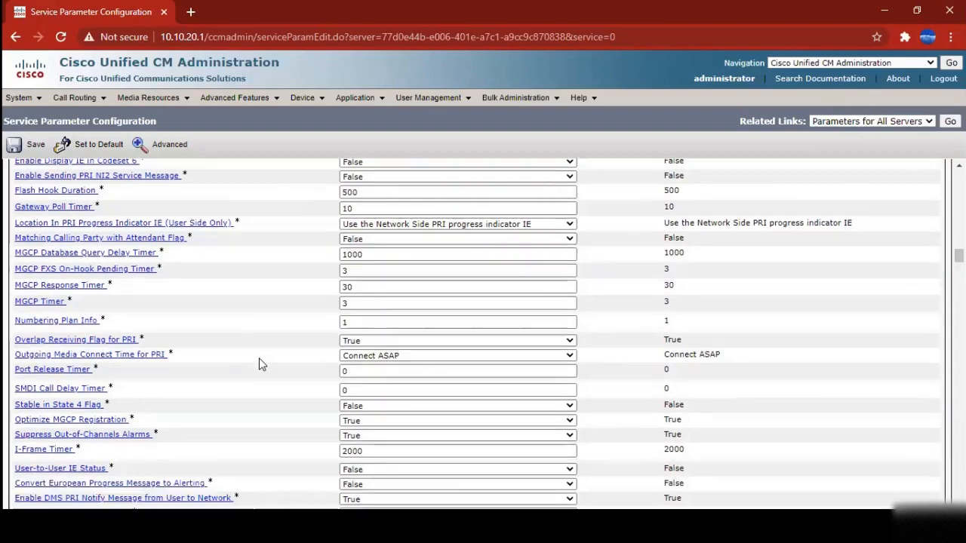
{"action": "scroll", "coordinate": [259, 365], "scroll_direction": "down", "scroll_amount": 1}
{"action": "scroll", "coordinate": [259, 365], "scroll_direction": "down", "scroll_amount": 3}
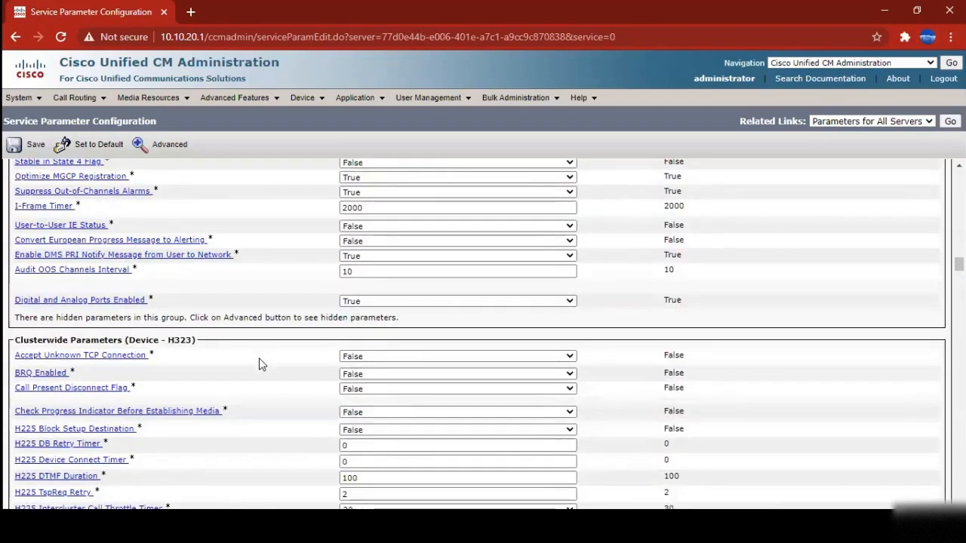
{"action": "scroll", "coordinate": [259, 365], "scroll_direction": "down", "scroll_amount": 6}
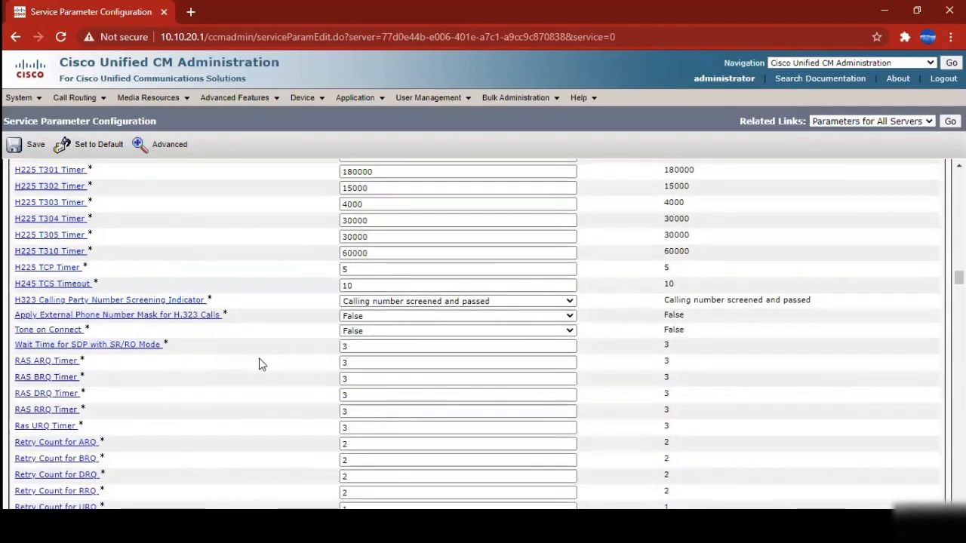
{"action": "scroll", "coordinate": [259, 365], "scroll_direction": "down", "scroll_amount": 6}
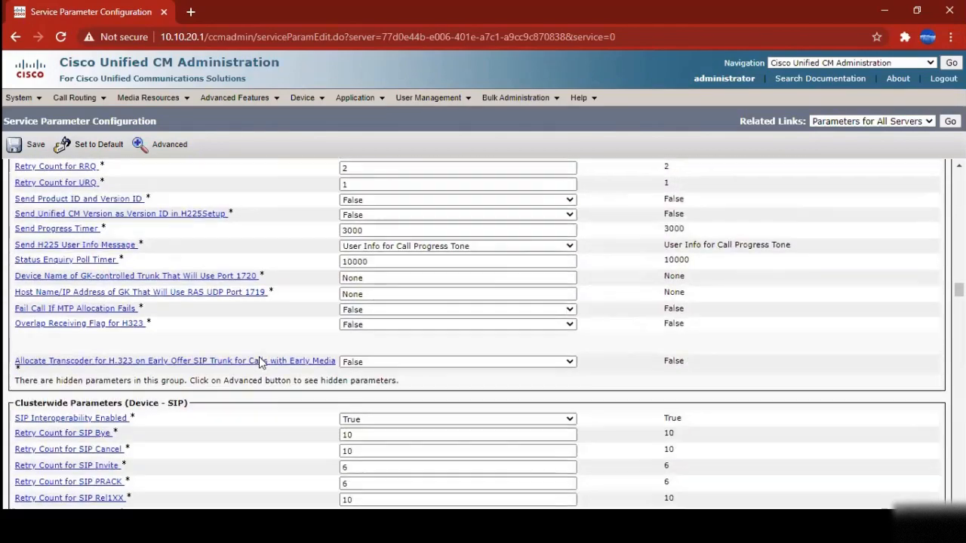
{"action": "scroll", "coordinate": [259, 363], "scroll_direction": "down", "scroll_amount": 2}
{"action": "scroll", "coordinate": [259, 363], "scroll_direction": "down", "scroll_amount": 5}
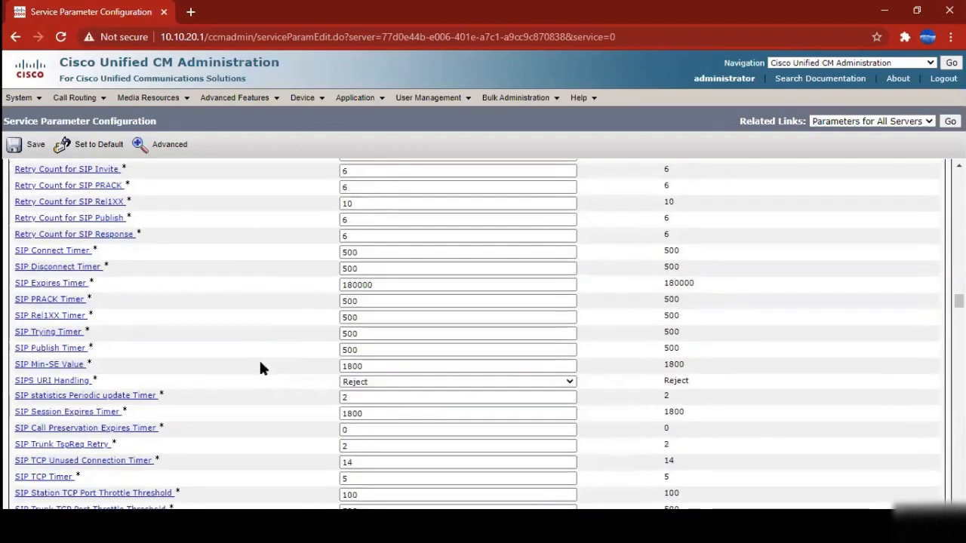
{"action": "scroll", "coordinate": [772, 405], "scroll_direction": "down", "scroll_amount": 3}
{"action": "scroll", "coordinate": [688, 275], "scroll_direction": "up", "scroll_amount": 20}
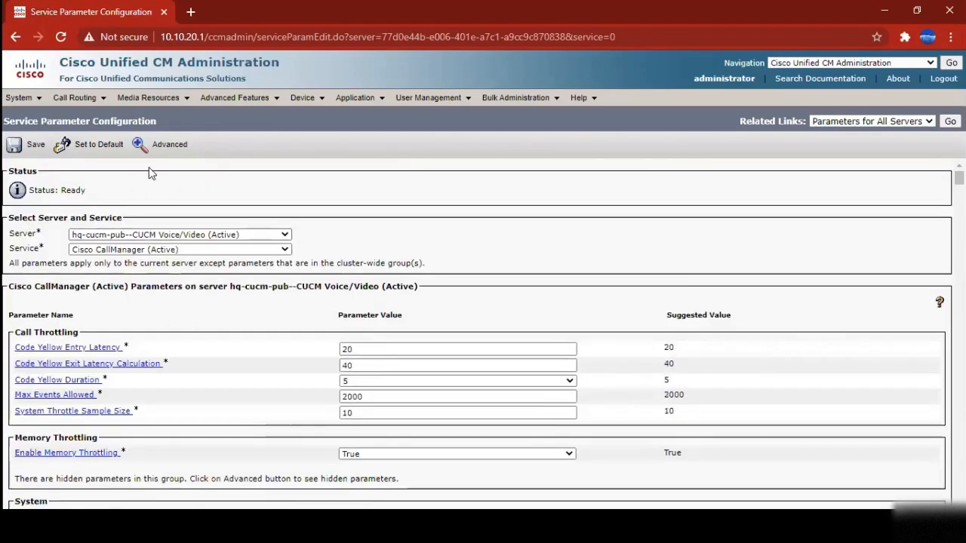
Switch to server hq-cucm-sub1.abc.inc, keep Cisco CallManager, and review its parameters
{"action": "left_click", "coordinate": [128, 235]}
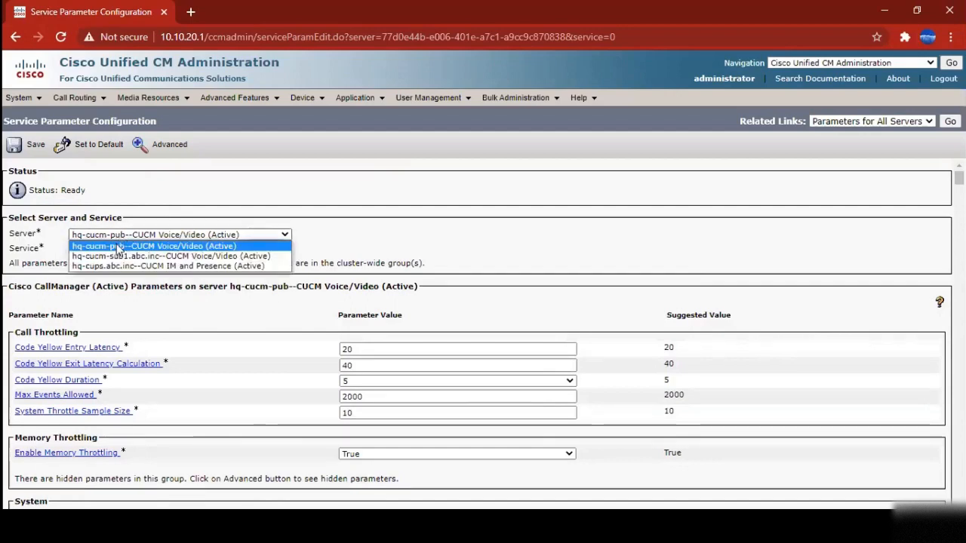
{"action": "left_click", "coordinate": [151, 253]}
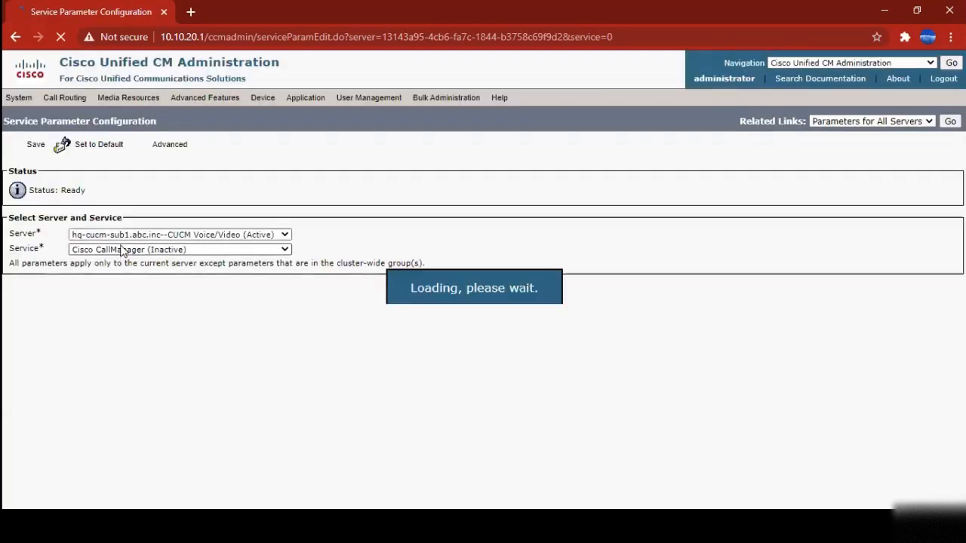
{"action": "left_click", "coordinate": [113, 250]}
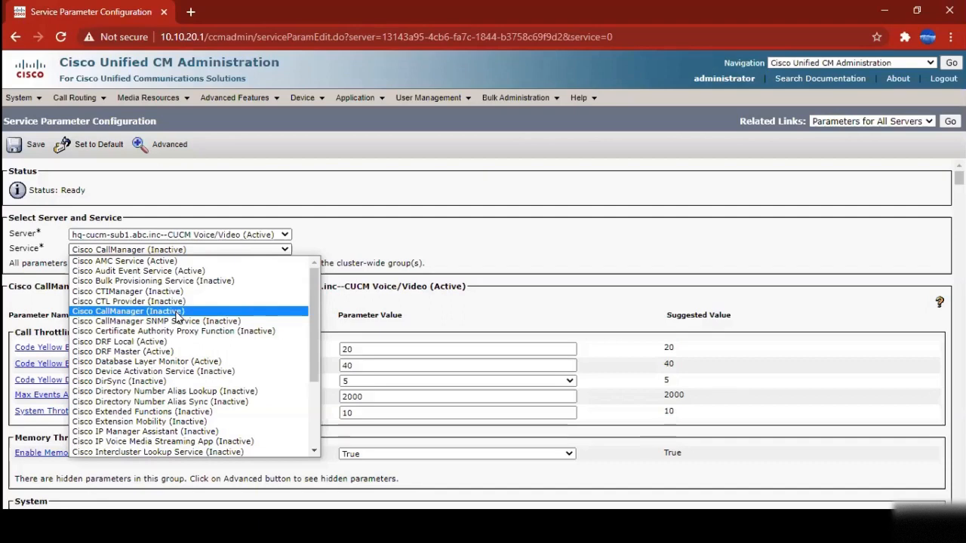
{"action": "left_click", "coordinate": [495, 213]}
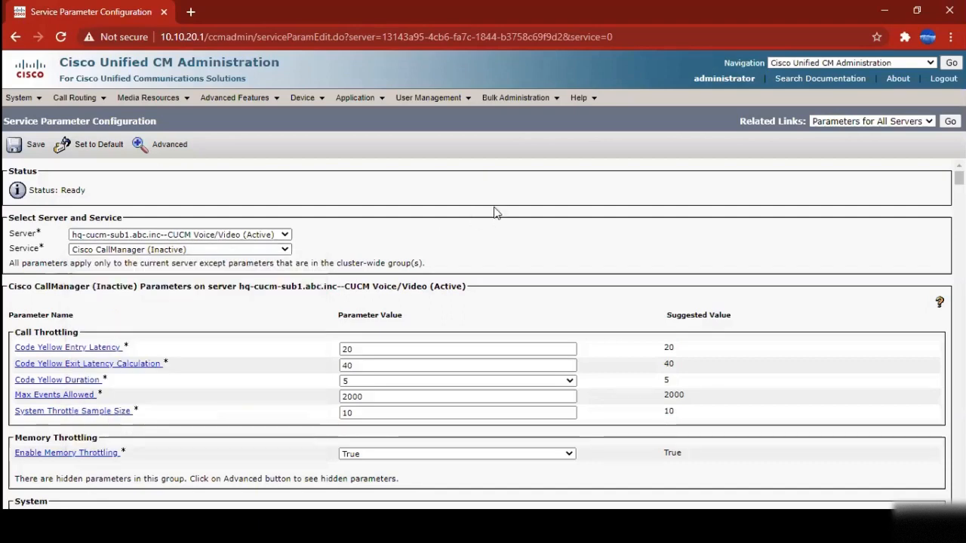
{"action": "left_click", "coordinate": [117, 252]}
{"action": "left_click", "coordinate": [398, 263]}
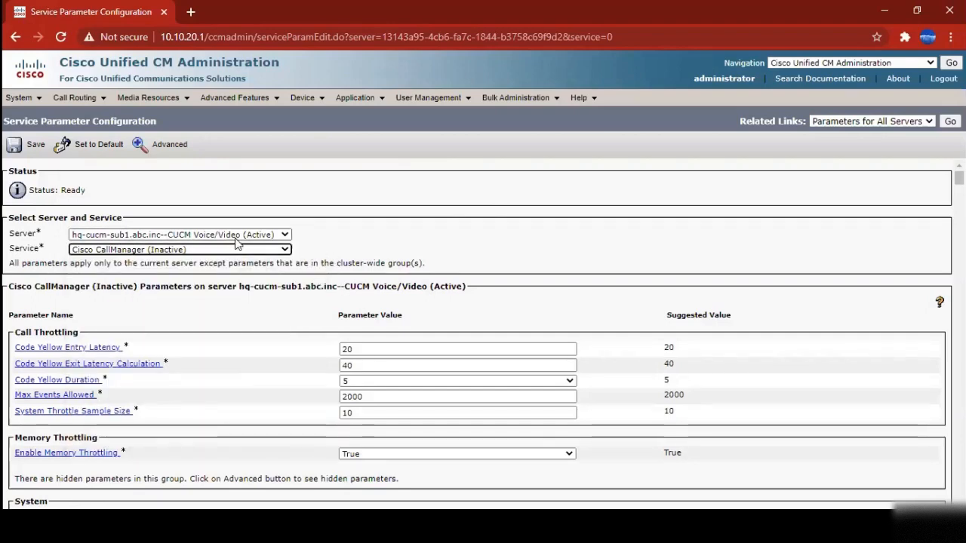
{"action": "scroll", "coordinate": [183, 424], "scroll_direction": "down", "scroll_amount": 15}
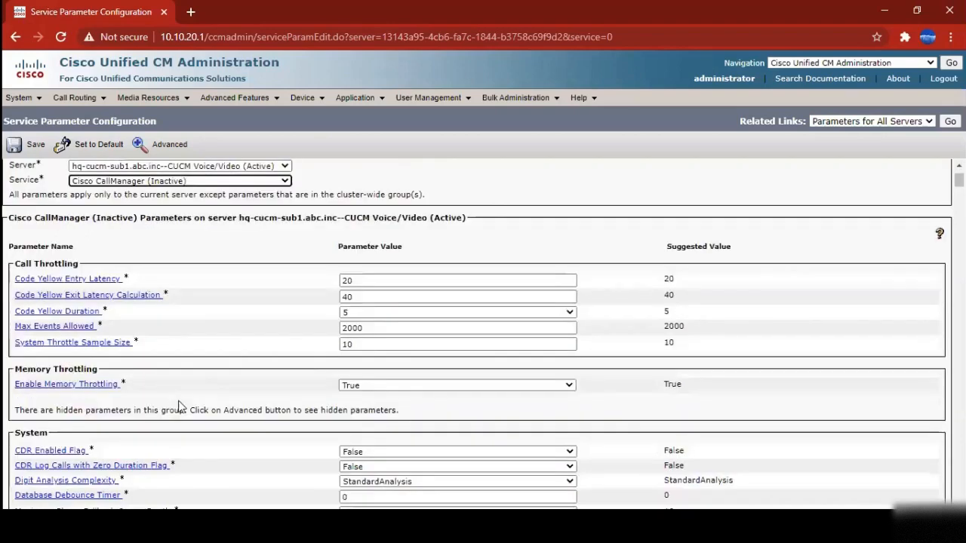
{"action": "scroll", "coordinate": [183, 422], "scroll_direction": "up", "scroll_amount": 15}
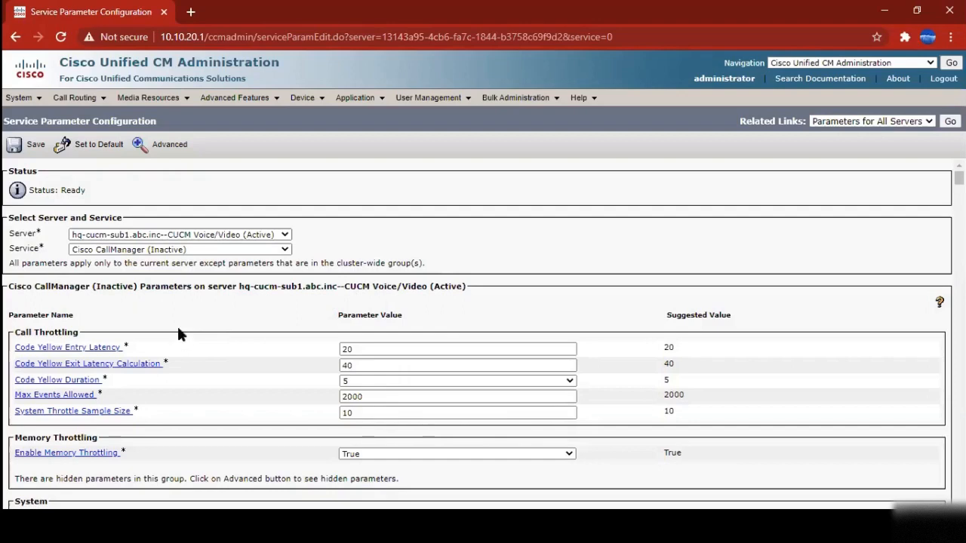
Reveal the advanced CallManager parameters and scroll to the bottom of the full list
{"action": "left_click", "coordinate": [140, 148]}
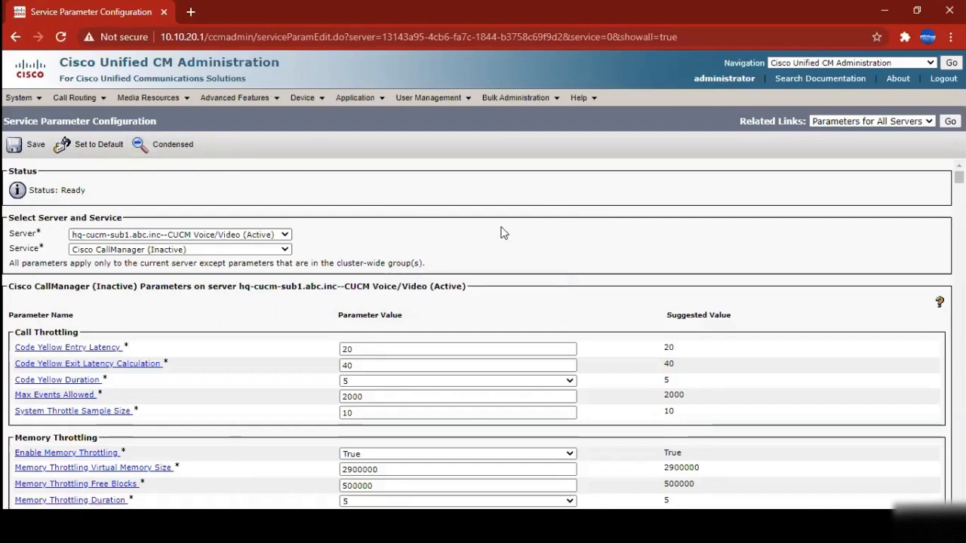
{"action": "scroll", "coordinate": [504, 234], "scroll_direction": "down", "scroll_amount": 3}
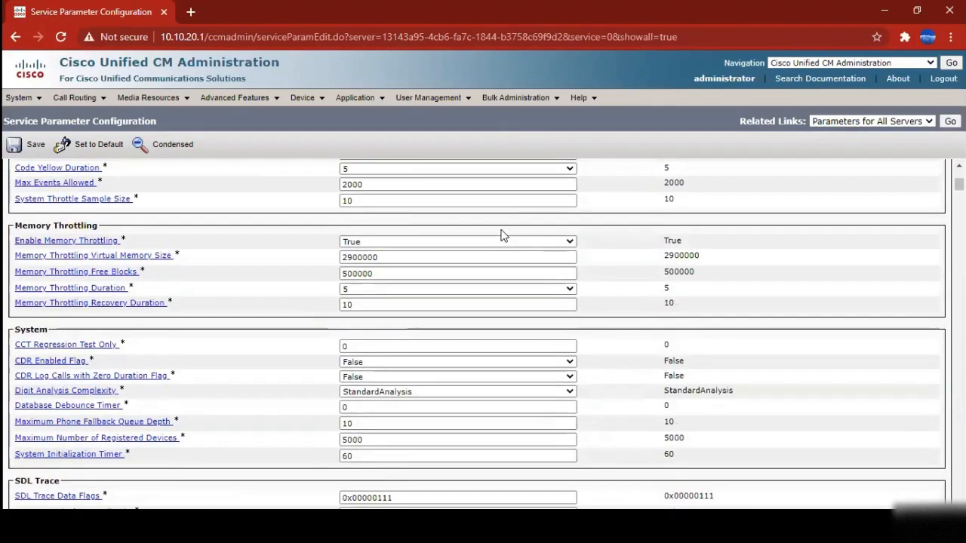
{"action": "scroll", "coordinate": [504, 233], "scroll_direction": "down", "scroll_amount": 15}
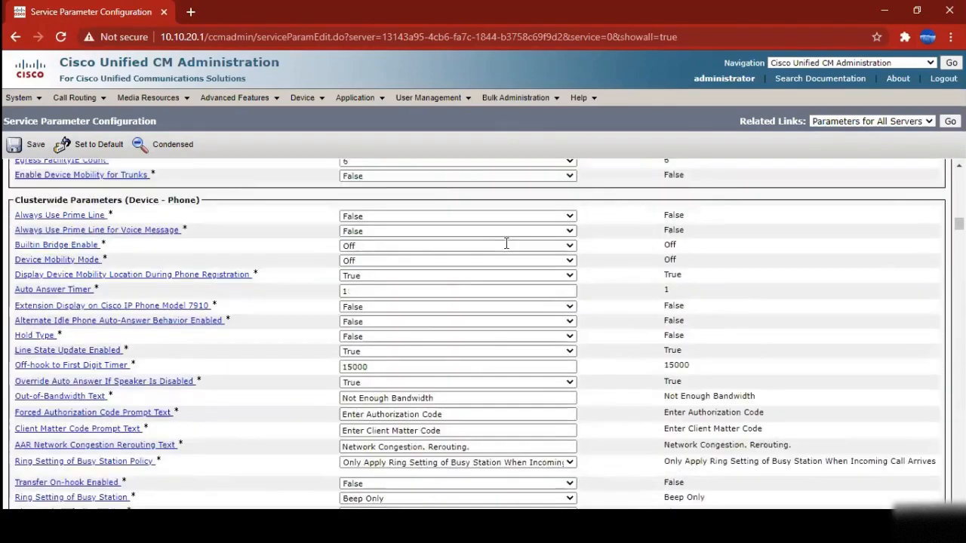
{"action": "scroll", "coordinate": [507, 250], "scroll_direction": "down", "scroll_amount": 15}
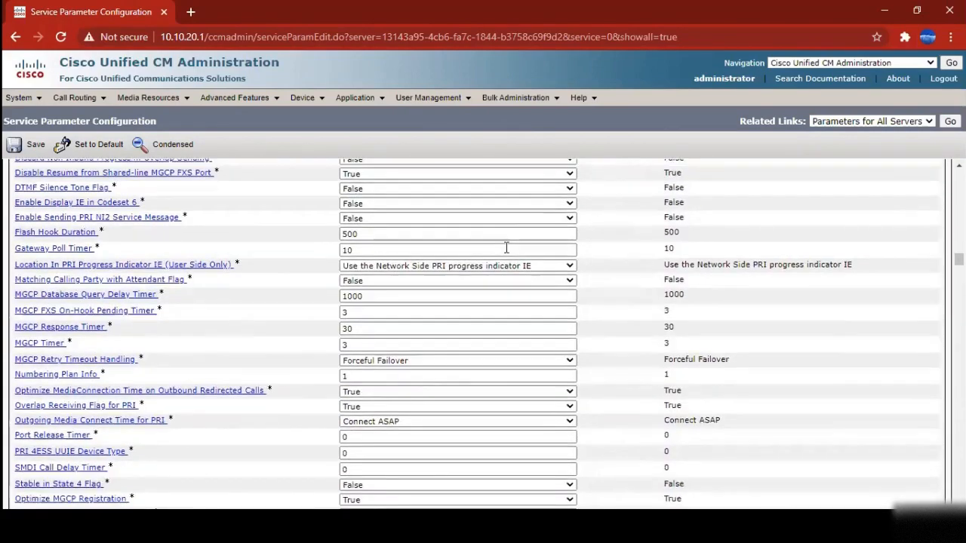
{"action": "scroll", "coordinate": [506, 247], "scroll_direction": "down", "scroll_amount": 15}
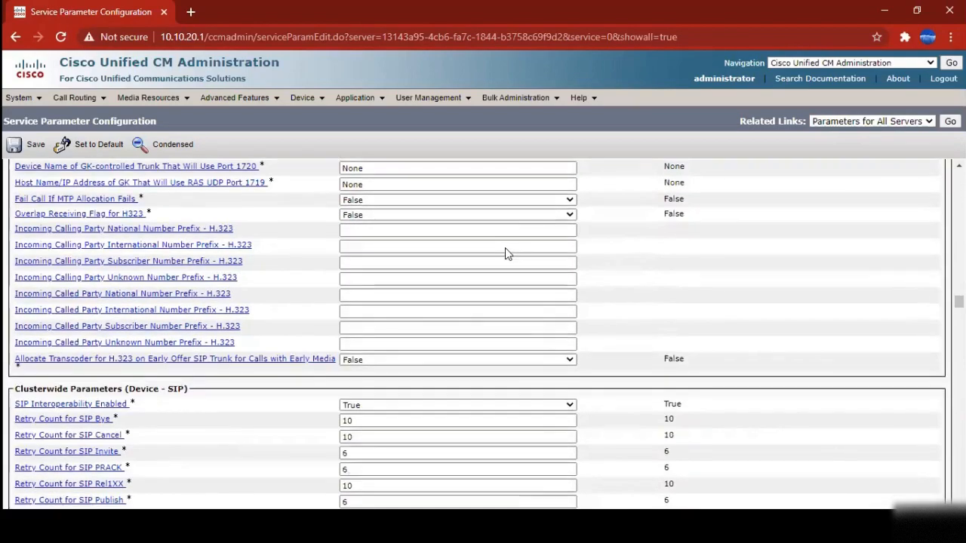
{"action": "scroll", "coordinate": [505, 249], "scroll_direction": "down", "scroll_amount": 15}
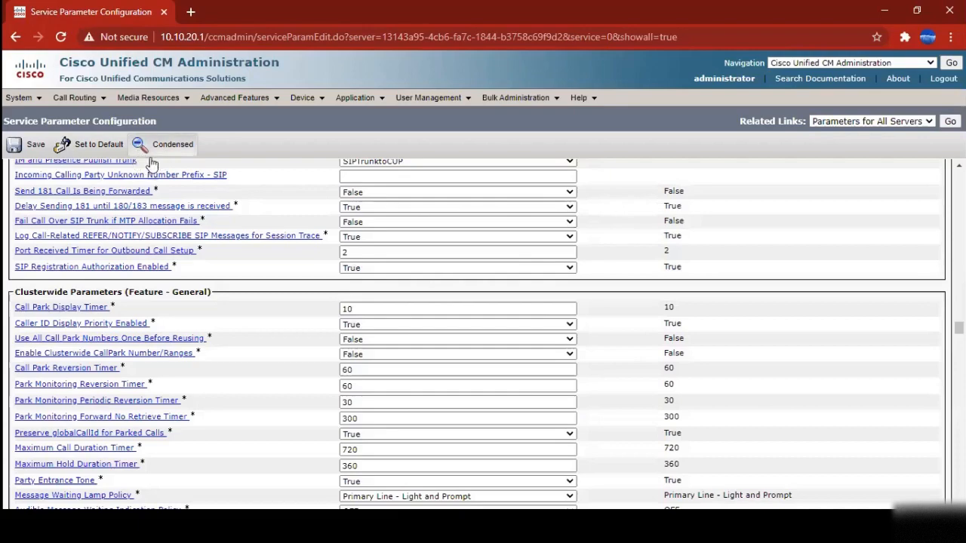
{"action": "scroll", "coordinate": [300, 320], "scroll_direction": "down", "scroll_amount": 10}
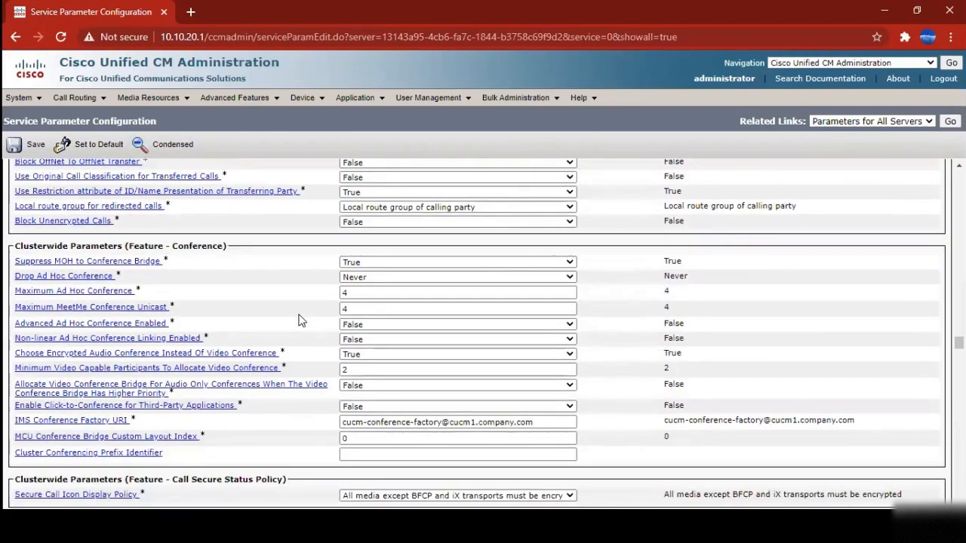
{"action": "scroll", "coordinate": [299, 321], "scroll_direction": "down", "scroll_amount": 10}
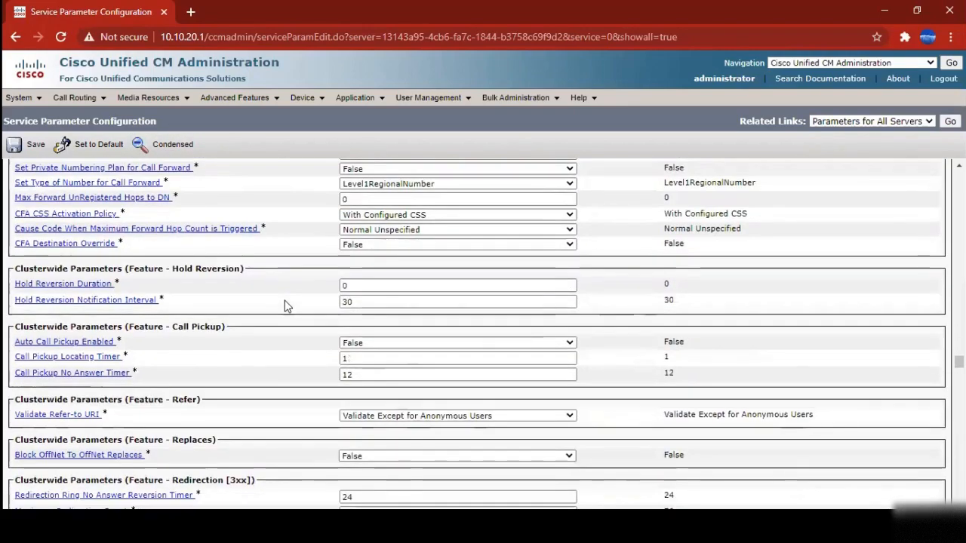
{"action": "scroll", "coordinate": [284, 306], "scroll_direction": "down", "scroll_amount": 10}
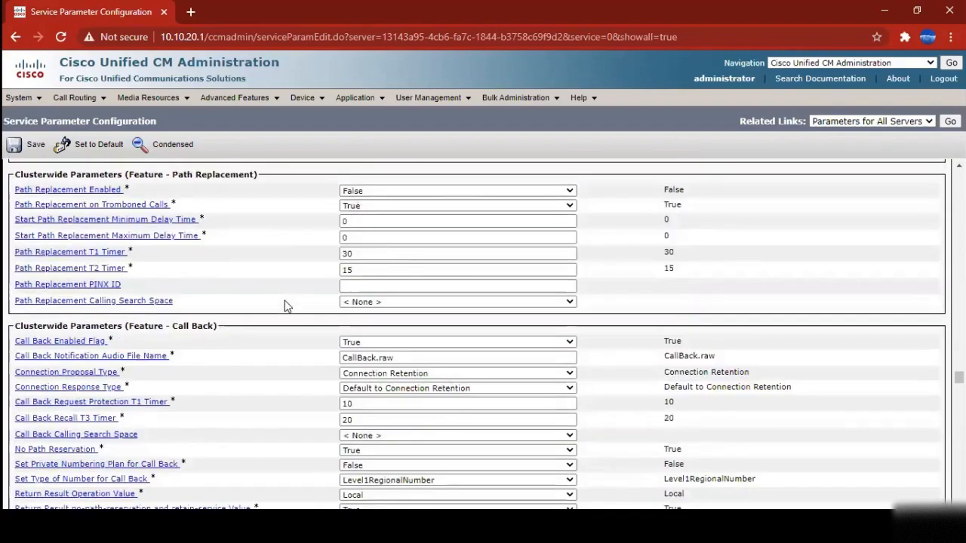
{"action": "scroll", "coordinate": [284, 306], "scroll_direction": "down", "scroll_amount": 10}
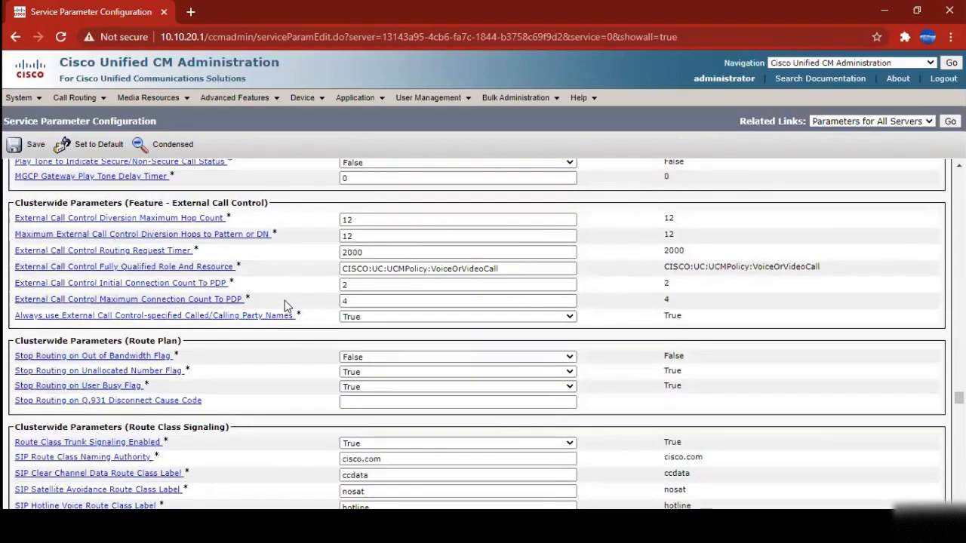
{"action": "scroll", "coordinate": [285, 306], "scroll_direction": "down", "scroll_amount": 10}
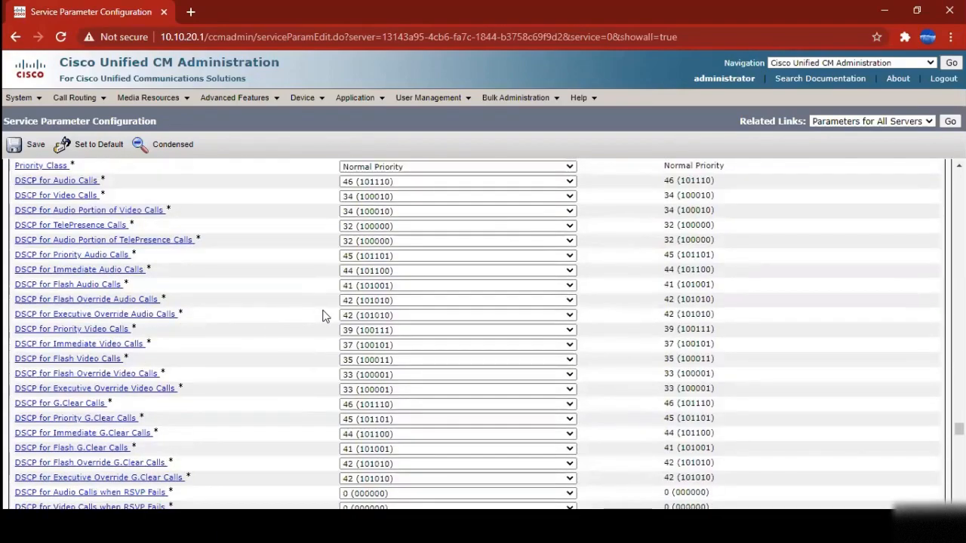
{"action": "scroll", "coordinate": [321, 323], "scroll_direction": "down", "scroll_amount": 3}
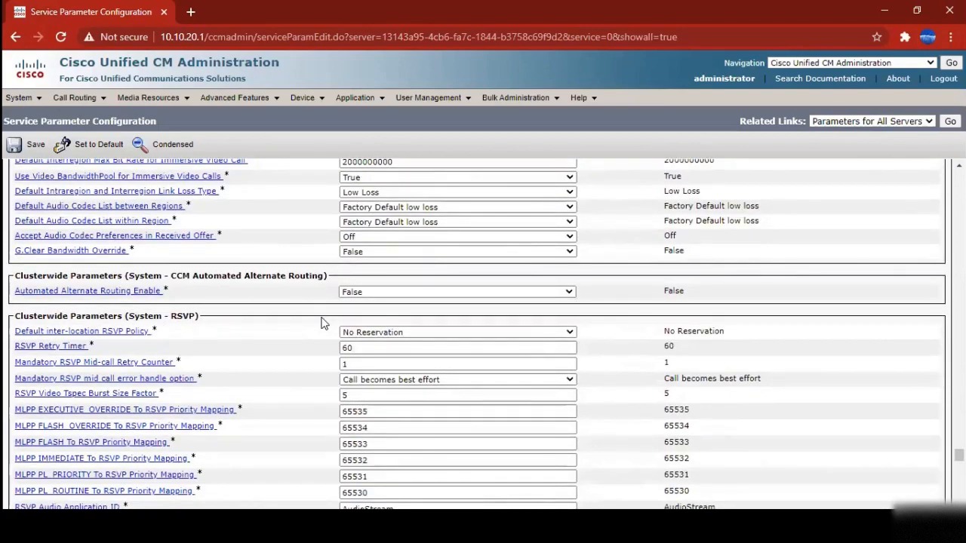
{"action": "scroll", "coordinate": [219, 355], "scroll_direction": "down", "scroll_amount": 15}
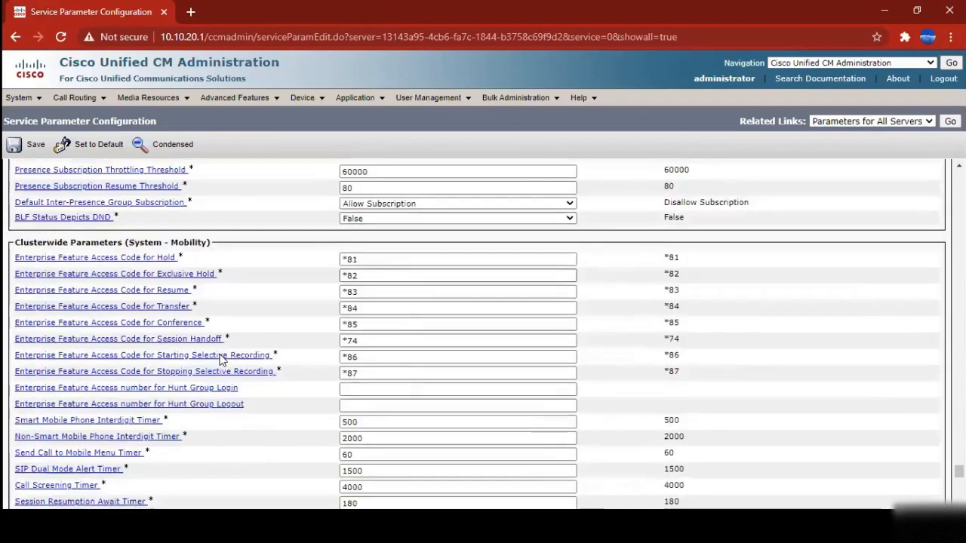
{"action": "scroll", "coordinate": [221, 360], "scroll_direction": "down", "scroll_amount": 8}
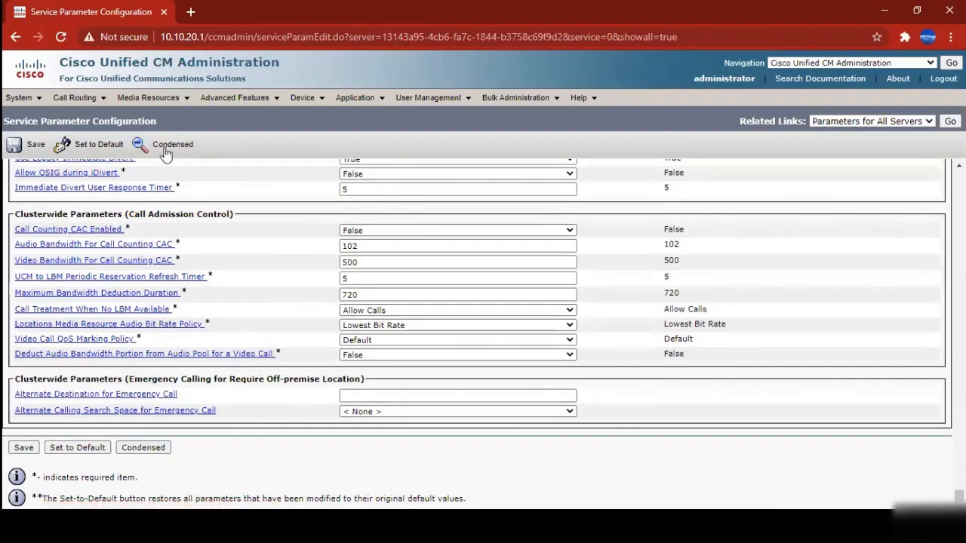
Go to System > Licensing > License Management to view Smart Licensing status and usage
{"action": "left_click", "coordinate": [26, 97]}
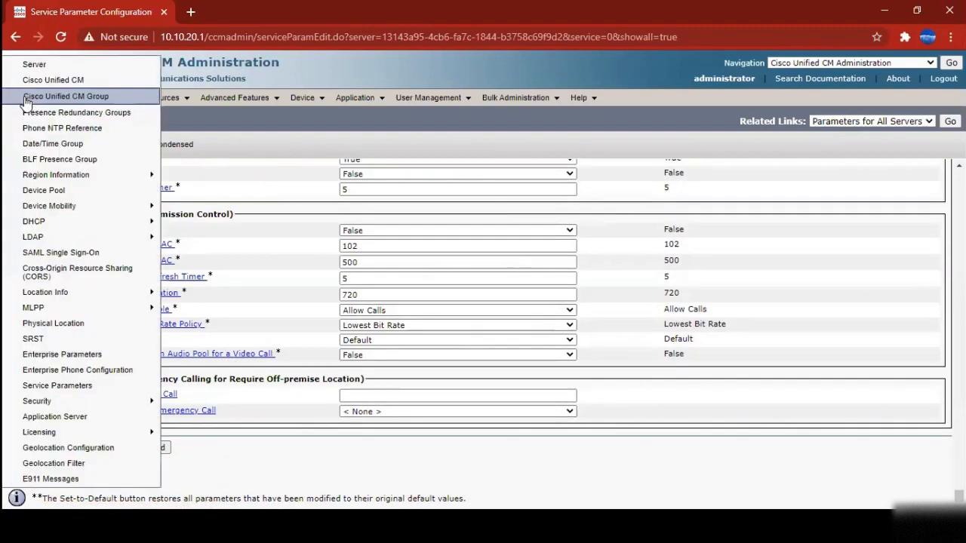
{"action": "mouse_move", "coordinate": [49, 431]}
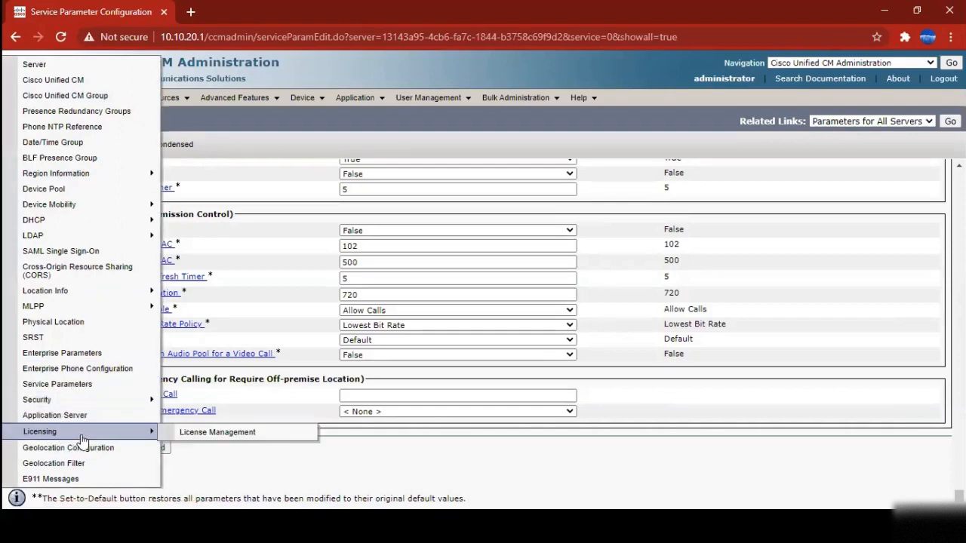
{"action": "left_click", "coordinate": [198, 435]}
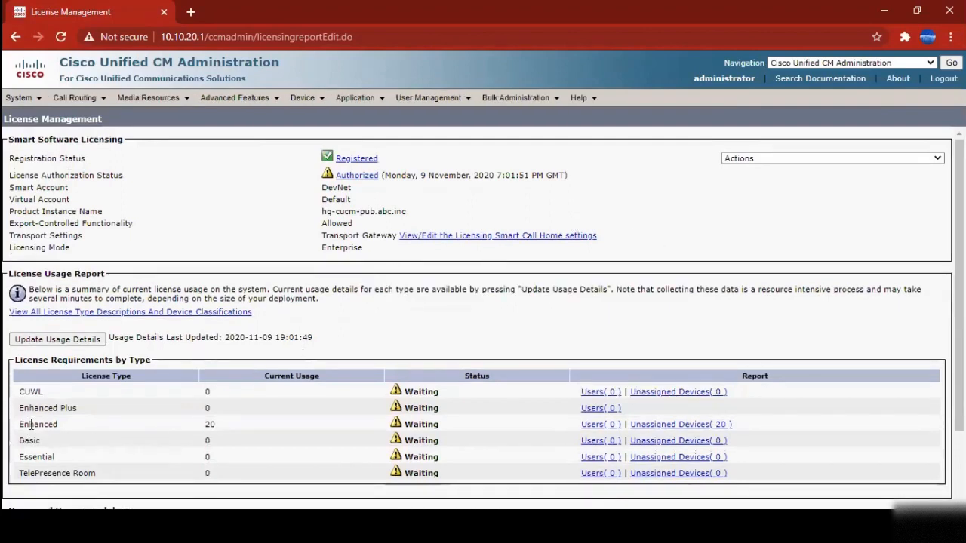
{"action": "left_click_drag", "start_coordinate": [18, 425], "coordinate": [433, 425]}
{"action": "left_click", "coordinate": [113, 427]}
{"action": "scroll", "coordinate": [210, 360], "scroll_direction": "down", "scroll_amount": 2}
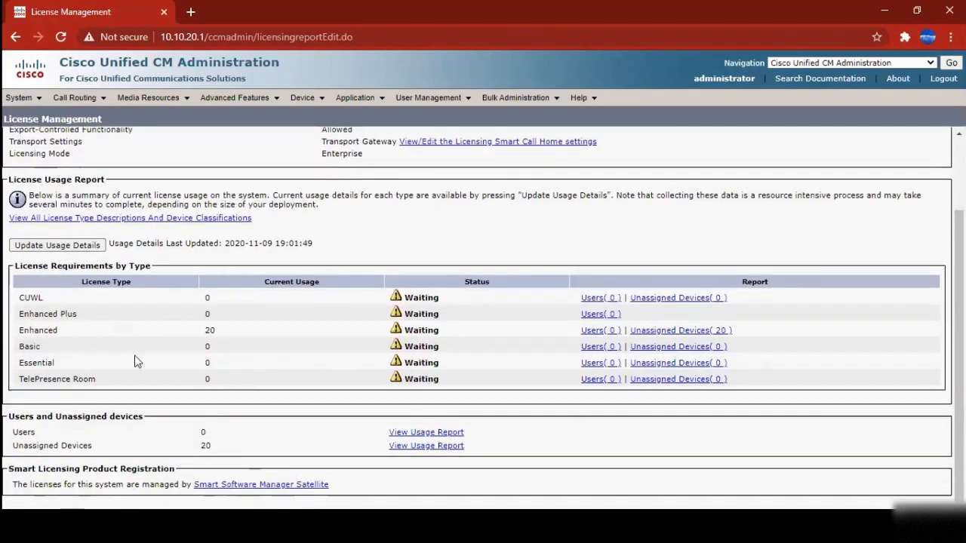
{"action": "left_click_drag", "start_coordinate": [19, 298], "coordinate": [44, 299]}
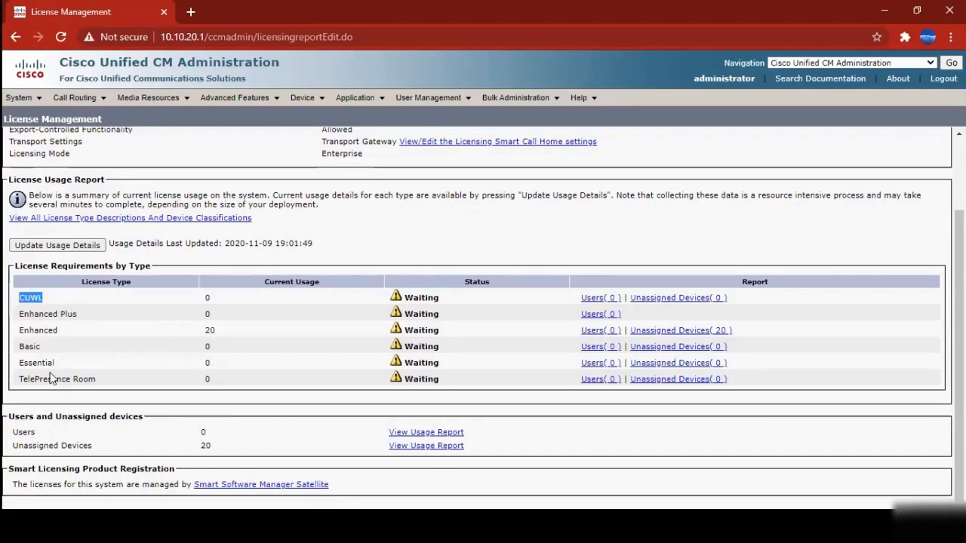
{"action": "left_click_drag", "start_coordinate": [19, 348], "coordinate": [224, 350]}
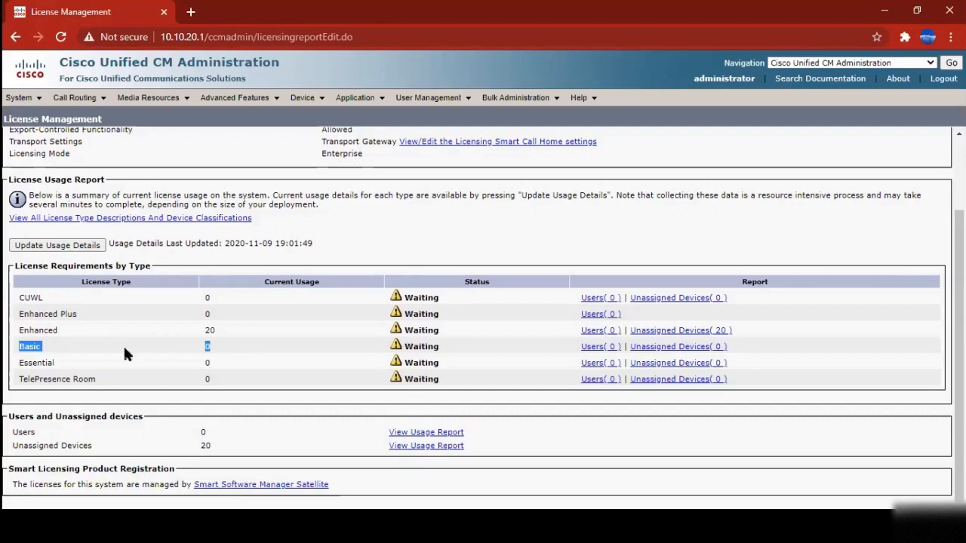
{"action": "double_click", "coordinate": [25, 347]}
{"action": "double_click", "coordinate": [28, 298]}
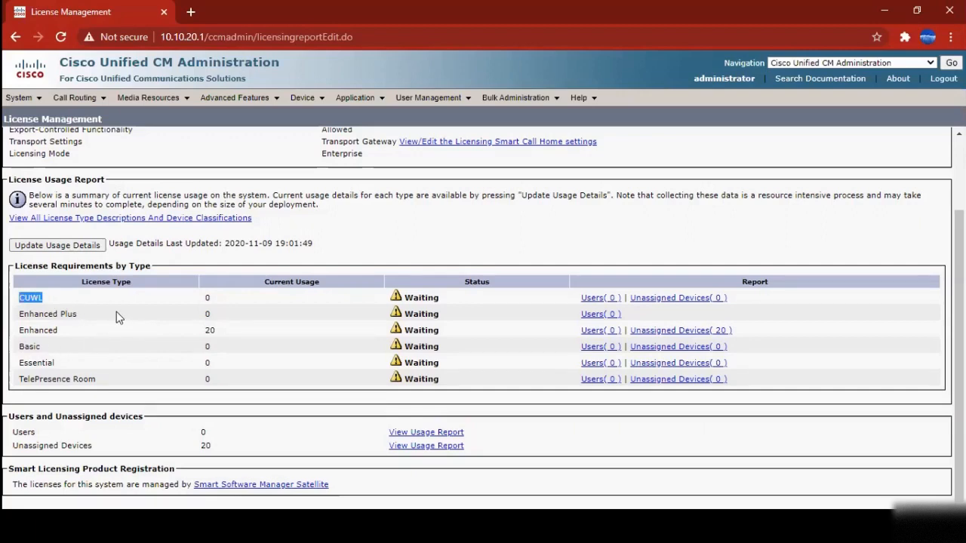
{"action": "double_click", "coordinate": [35, 346]}
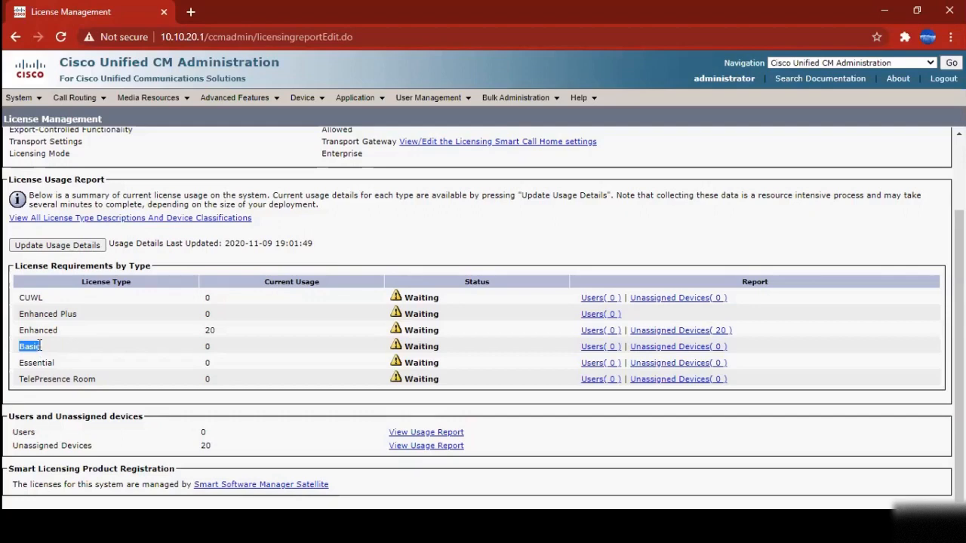
{"action": "double_click", "coordinate": [39, 298]}
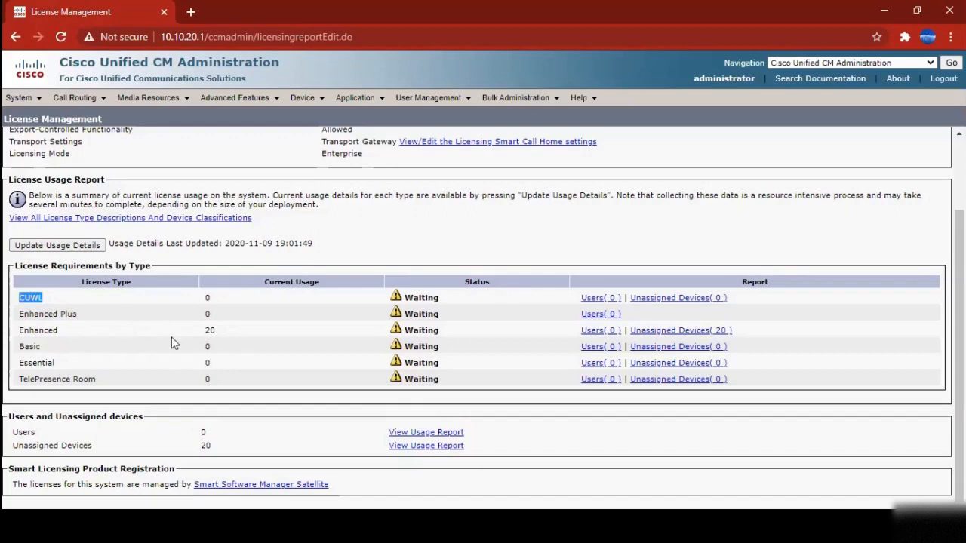
Highlight the Basic license row and its usage count on the License Management page
{"action": "left_click", "coordinate": [157, 354]}
{"action": "left_click_drag", "start_coordinate": [25, 347], "coordinate": [68, 350]}
{"action": "left_click_drag", "start_coordinate": [197, 351], "coordinate": [232, 348]}
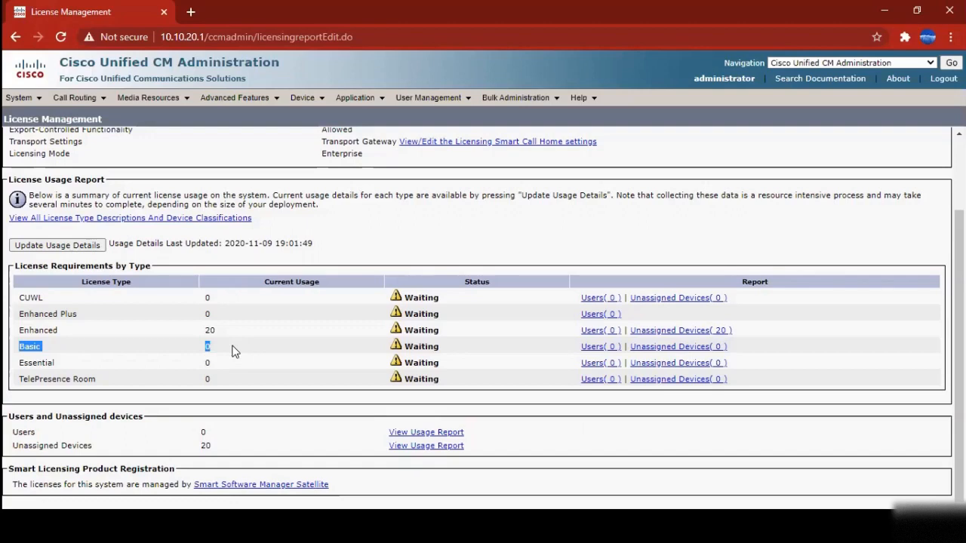
{"action": "left_click", "coordinate": [304, 353]}
{"action": "scroll", "coordinate": [138, 281], "scroll_direction": "up", "scroll_amount": 3}
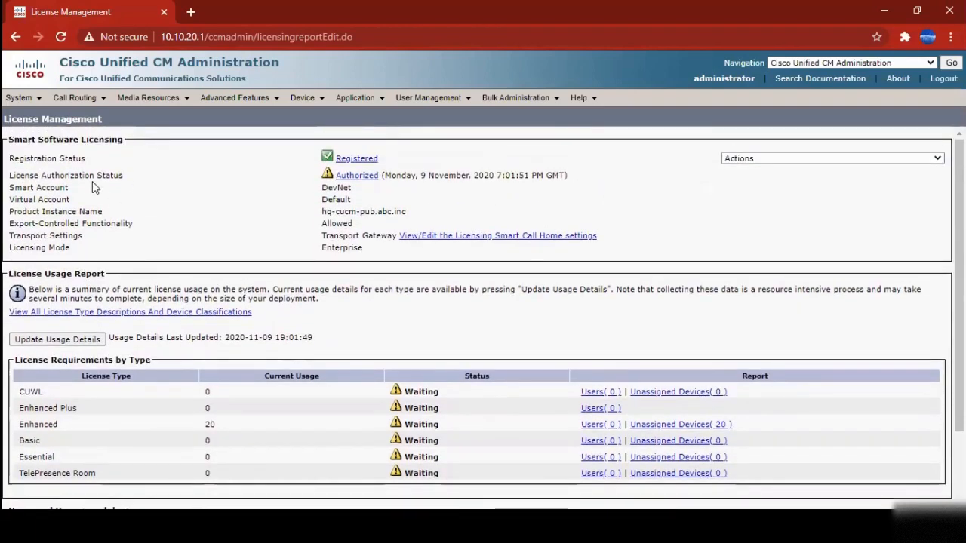
Browse the System, Call Routing and Device menus and go to Device > Phone
{"action": "left_click", "coordinate": [19, 97]}
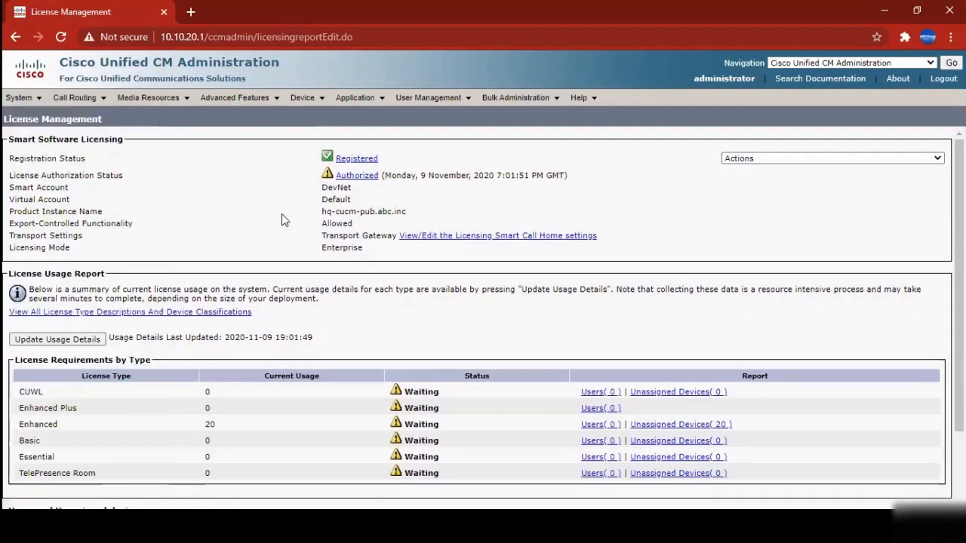
{"action": "mouse_move", "coordinate": [19, 98]}
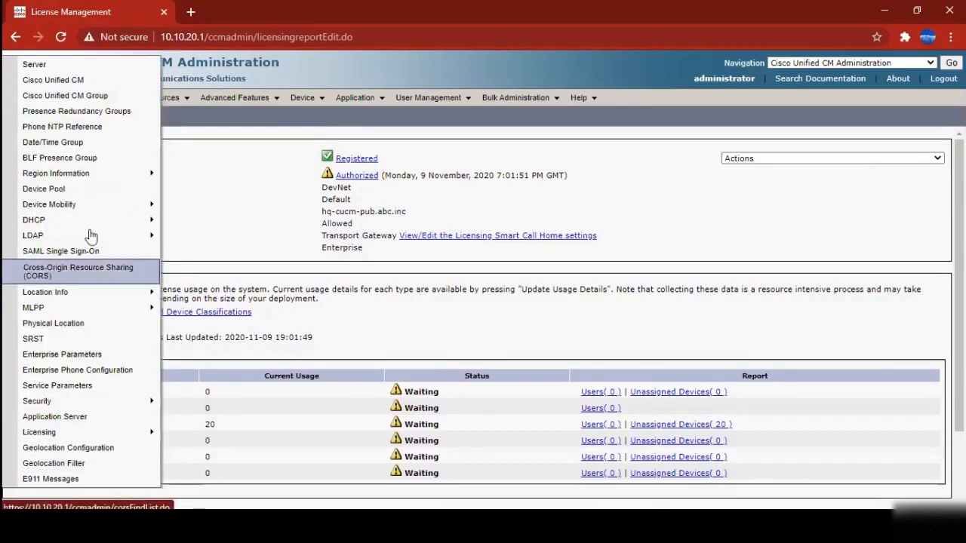
{"action": "mouse_move", "coordinate": [80, 99]}
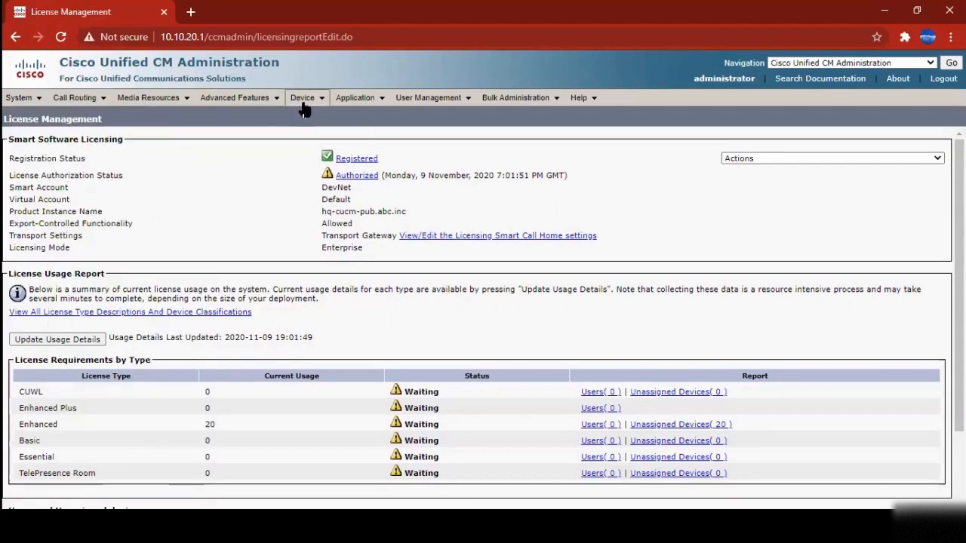
{"action": "mouse_move", "coordinate": [304, 110]}
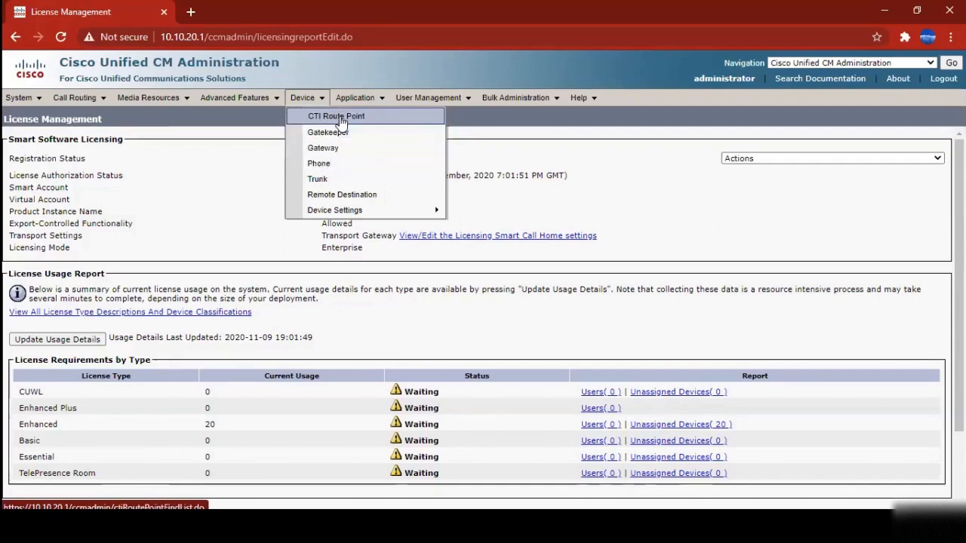
{"action": "left_click", "coordinate": [330, 170]}
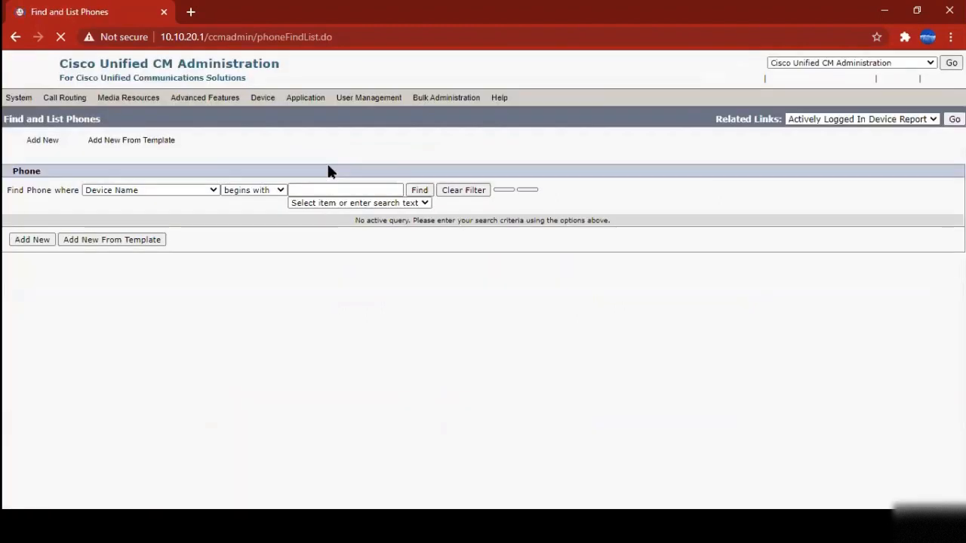
Find all phones with an empty filter and scroll the 20 BOTUSER to TCTUSER results
{"action": "left_click", "coordinate": [422, 199]}
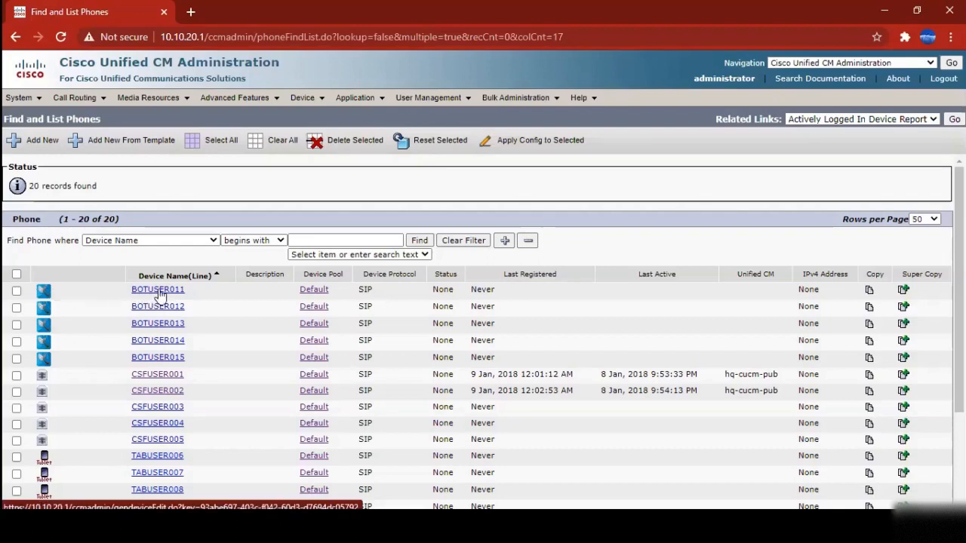
{"action": "scroll", "coordinate": [172, 319], "scroll_direction": "down", "scroll_amount": 3}
{"action": "scroll", "coordinate": [173, 320], "scroll_direction": "down", "scroll_amount": 1}
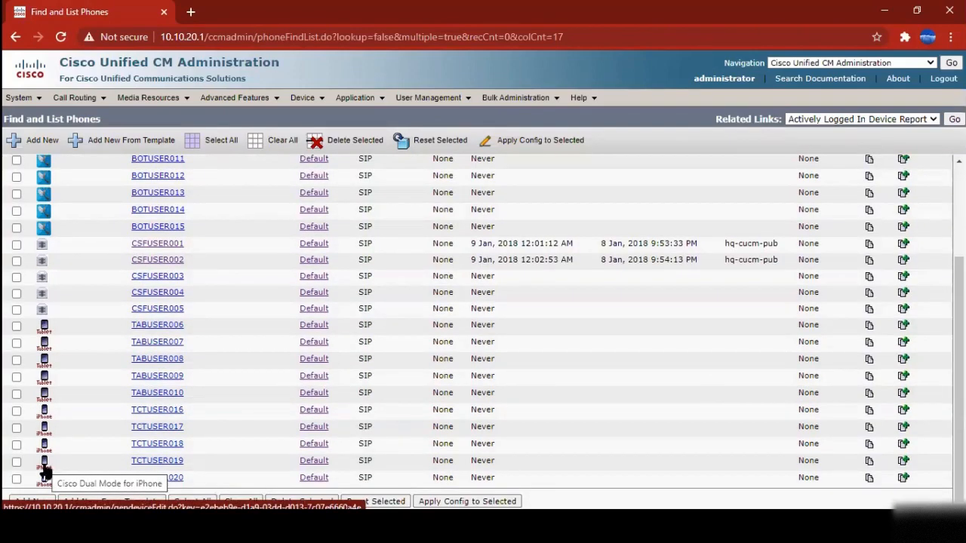
{"action": "scroll", "coordinate": [236, 453], "scroll_direction": "up", "scroll_amount": 2}
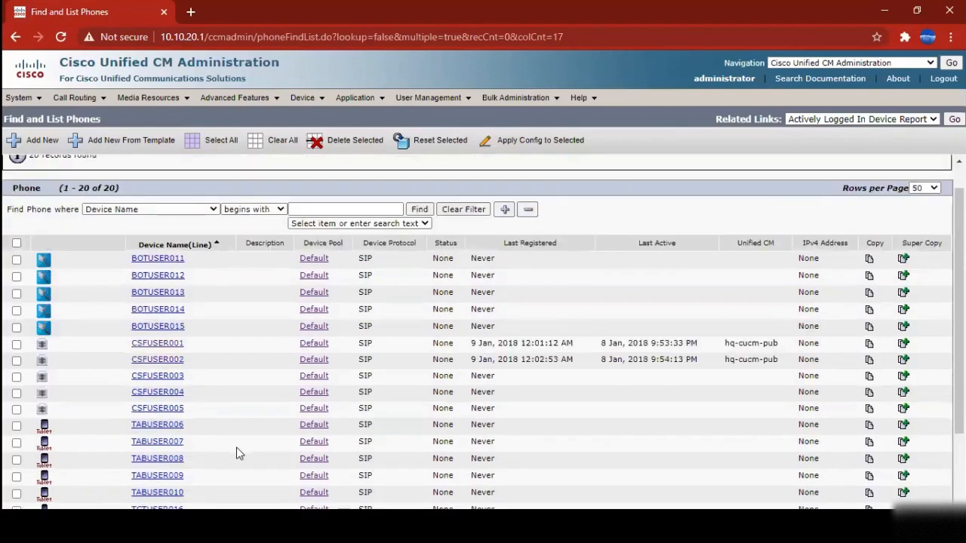
{"action": "scroll", "coordinate": [236, 453], "scroll_direction": "up", "scroll_amount": 1}
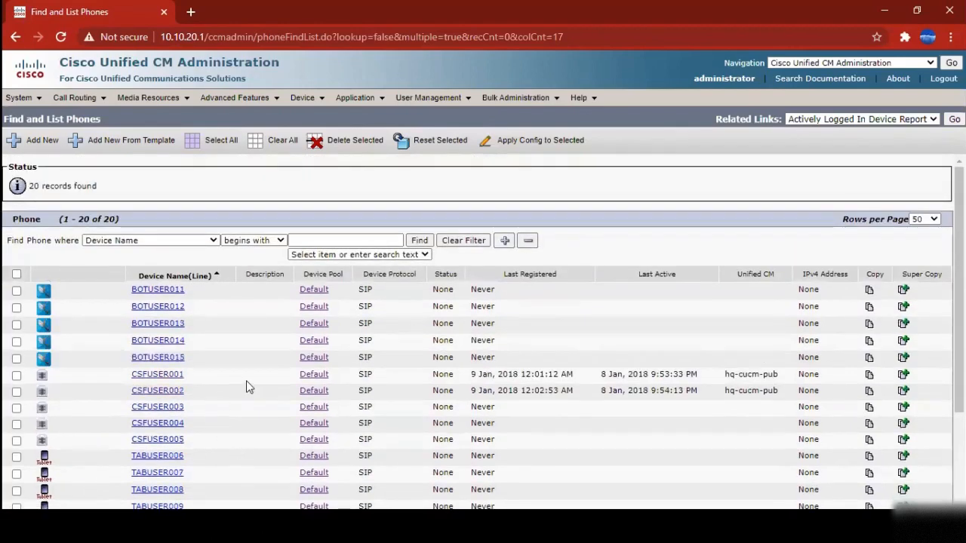
Open phone CSFUSER001 and highlight its product type, protocol and CSF device-name prefix
{"action": "left_click", "coordinate": [158, 377]}
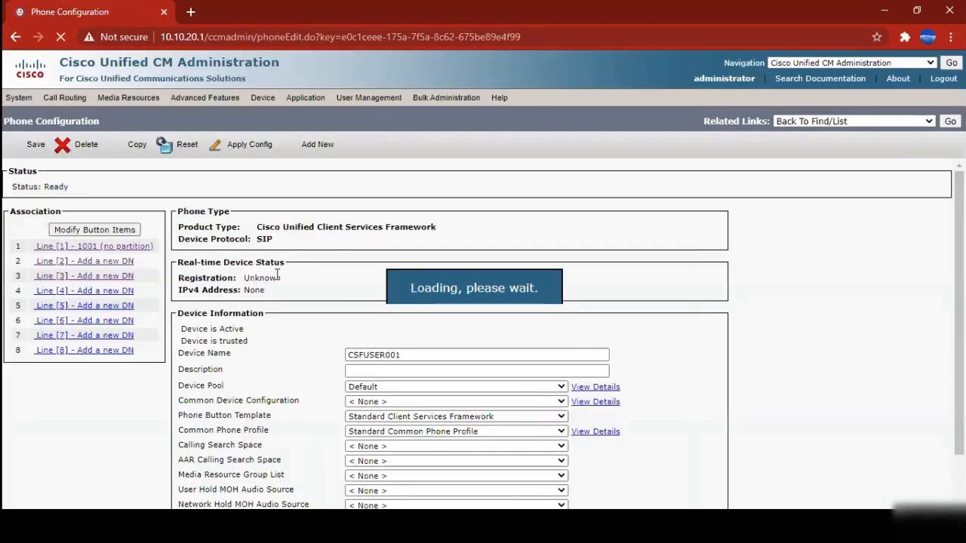
{"action": "left_click_drag", "start_coordinate": [255, 230], "coordinate": [438, 228]}
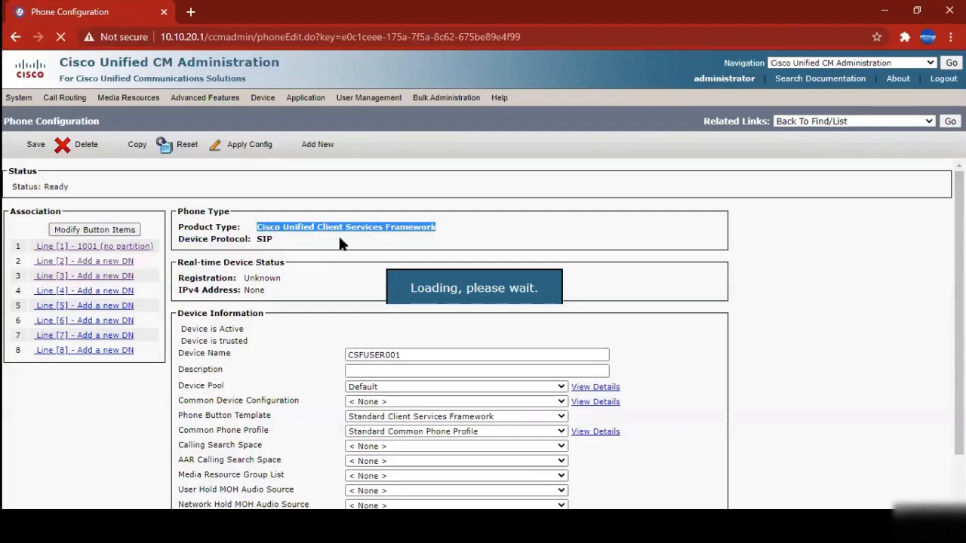
{"action": "left_click", "coordinate": [338, 234]}
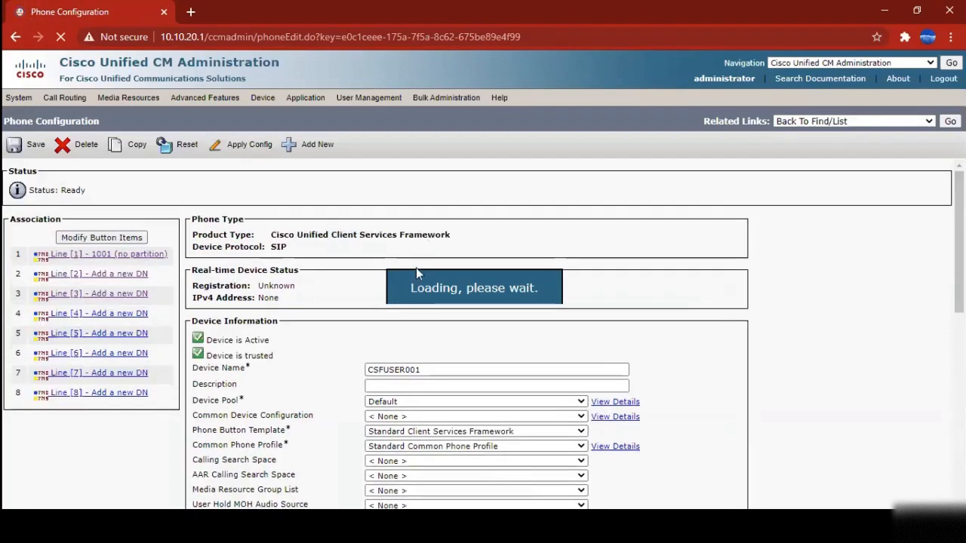
{"action": "left_click_drag", "start_coordinate": [385, 370], "coordinate": [350, 387]}
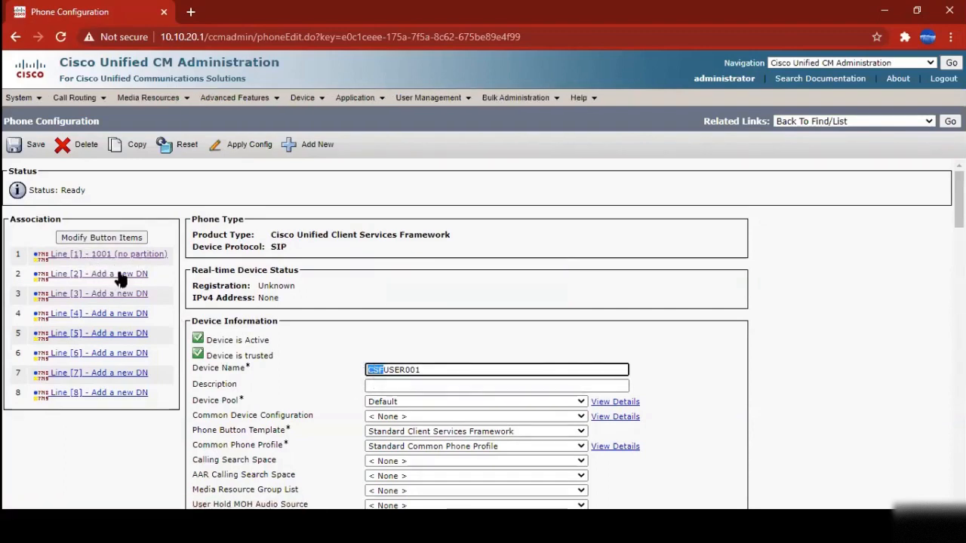
Review CSFUSER001's Device Pool and Location fields in Device Information
{"action": "scroll", "coordinate": [415, 323], "scroll_direction": "down", "scroll_amount": 3}
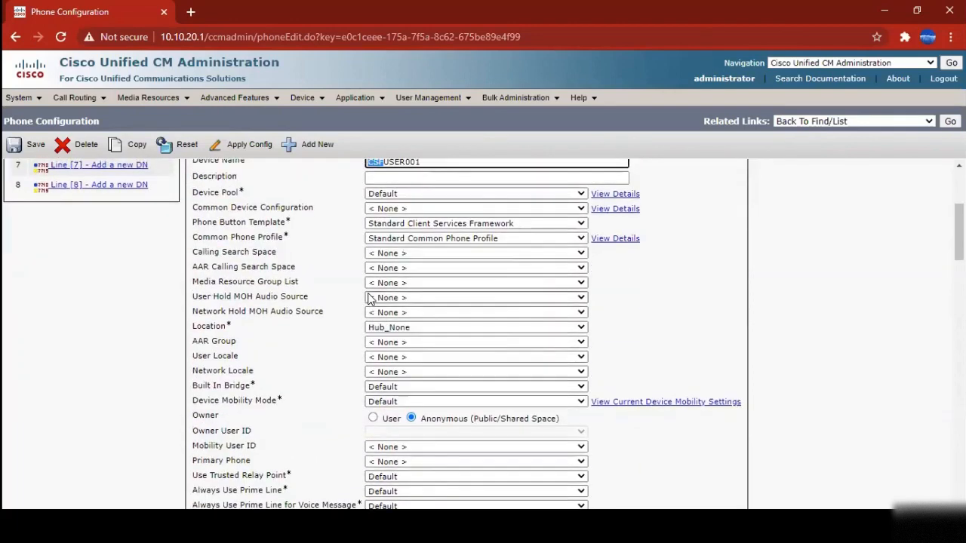
{"action": "scroll", "coordinate": [370, 299], "scroll_direction": "up", "scroll_amount": 1}
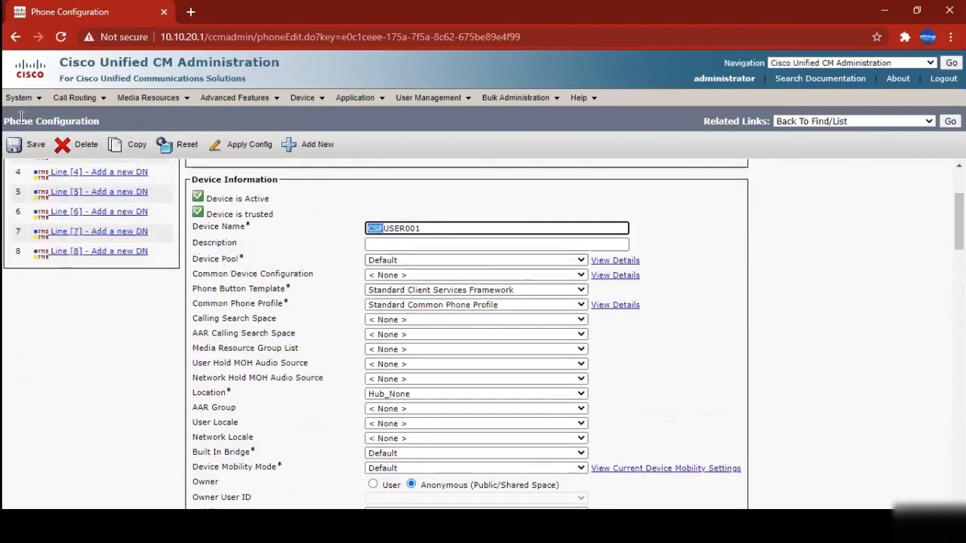
{"action": "left_click", "coordinate": [298, 262]}
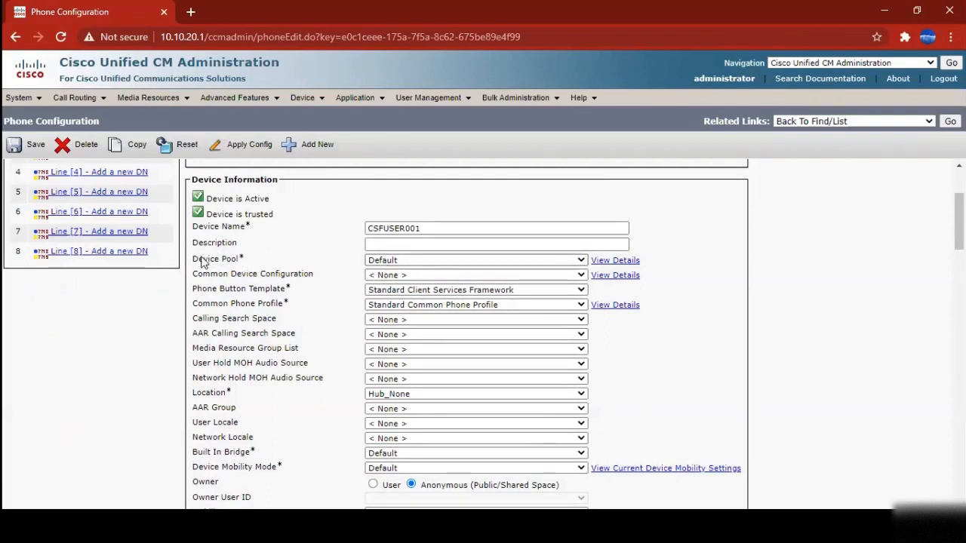
{"action": "left_click_drag", "start_coordinate": [202, 261], "coordinate": [238, 262]}
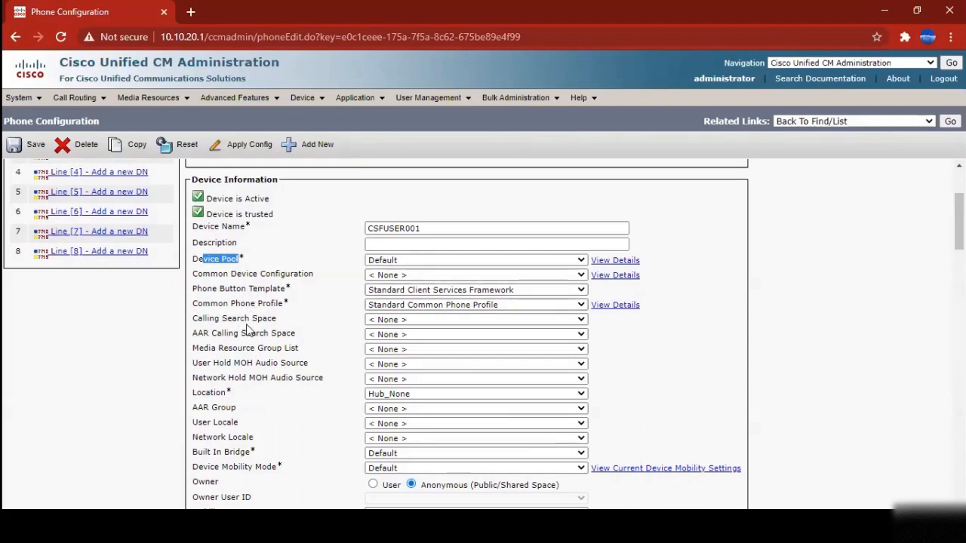
{"action": "scroll", "coordinate": [257, 373], "scroll_direction": "down", "scroll_amount": 1}
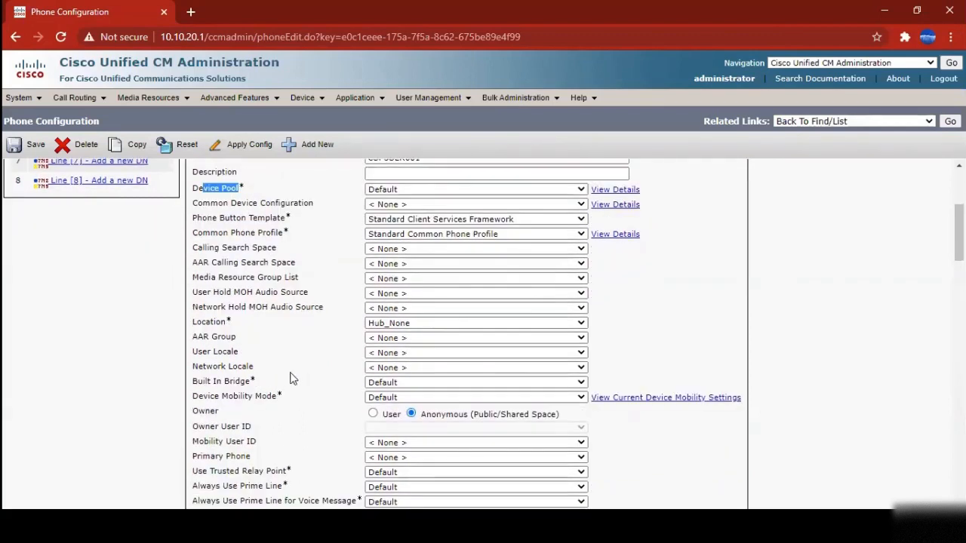
{"action": "left_click_drag", "start_coordinate": [217, 325], "coordinate": [193, 326]}
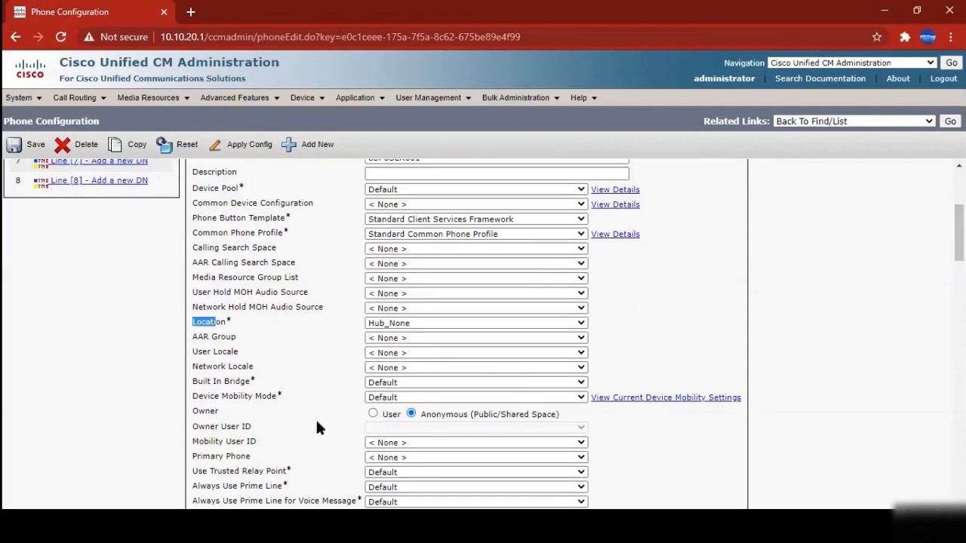
{"action": "scroll", "coordinate": [319, 422], "scroll_direction": "up", "scroll_amount": 3}
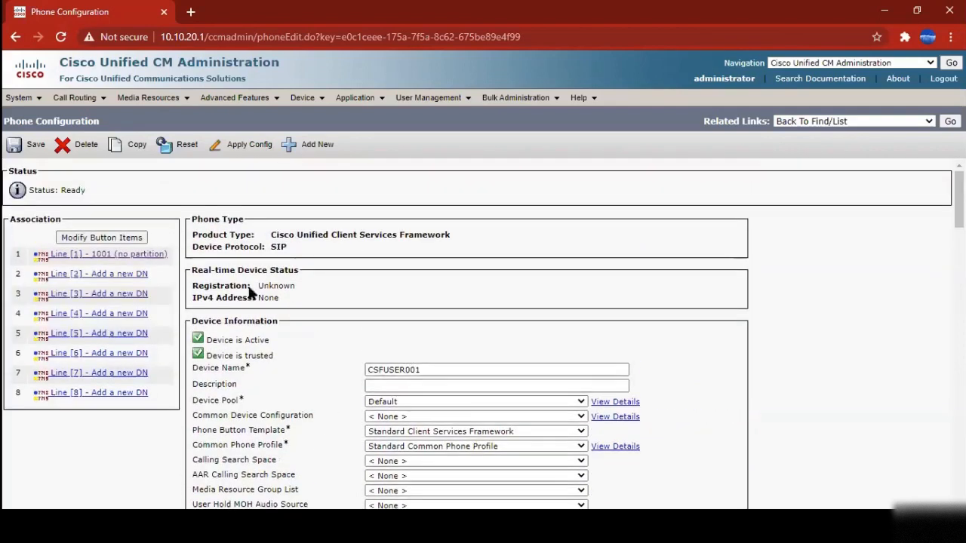
Return to Device > Phone and choose Add New to create a phone
{"action": "mouse_move", "coordinate": [305, 102]}
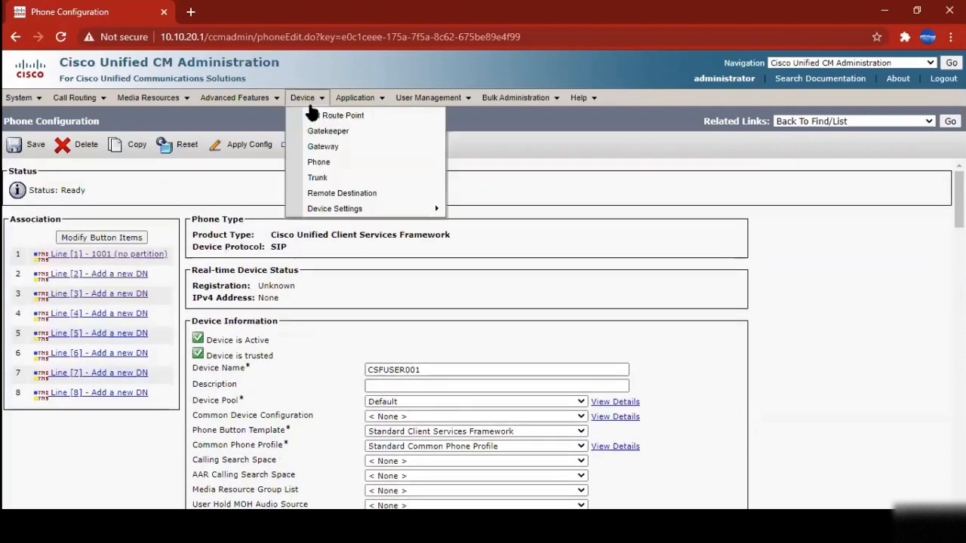
{"action": "left_click", "coordinate": [325, 164]}
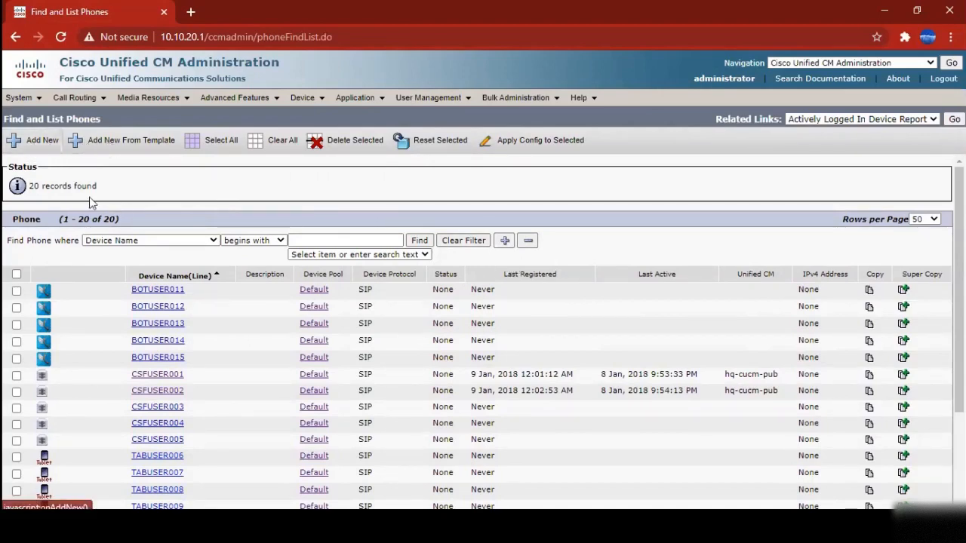
{"action": "left_click", "coordinate": [34, 143]}
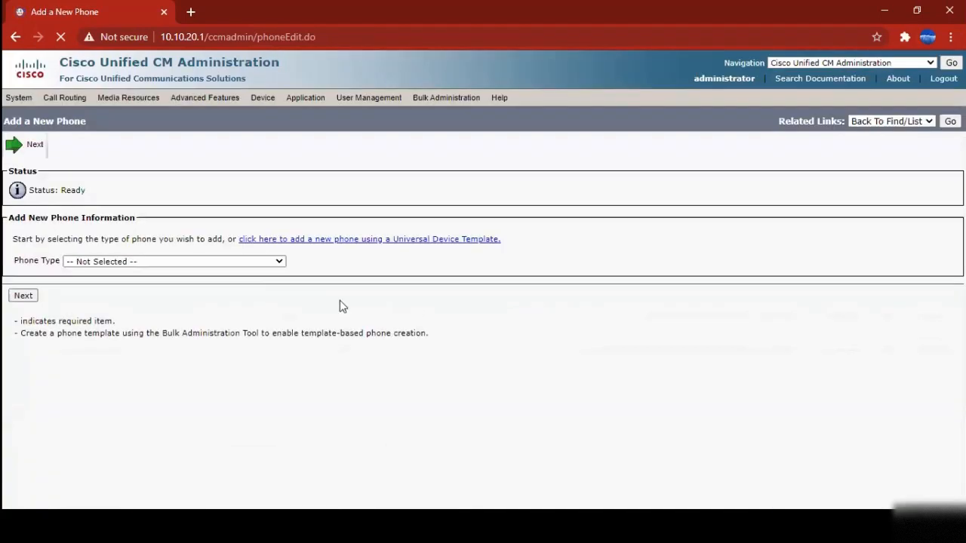
Choose Cisco 7911 as the phone type and keep SCCP as its device protocol
{"action": "left_click", "coordinate": [154, 264]}
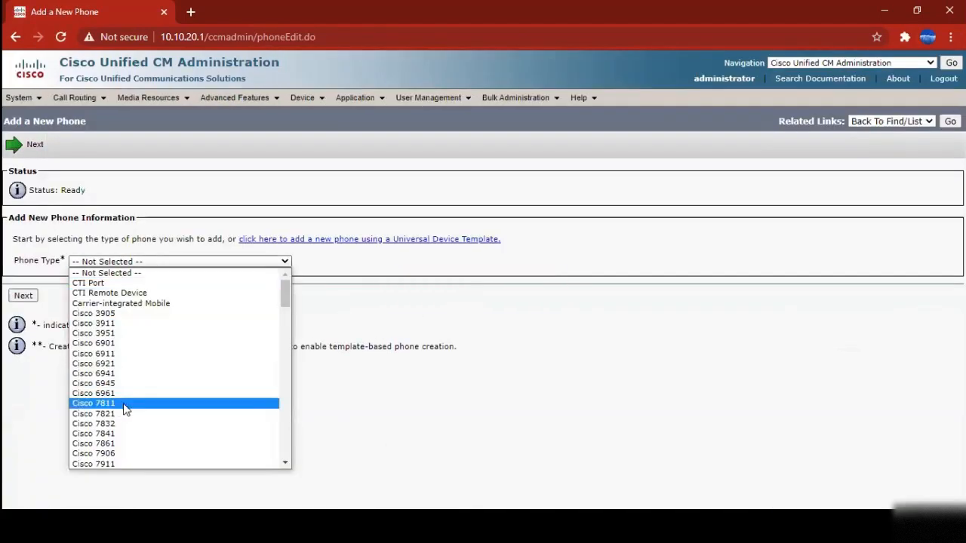
{"action": "left_click", "coordinate": [119, 463]}
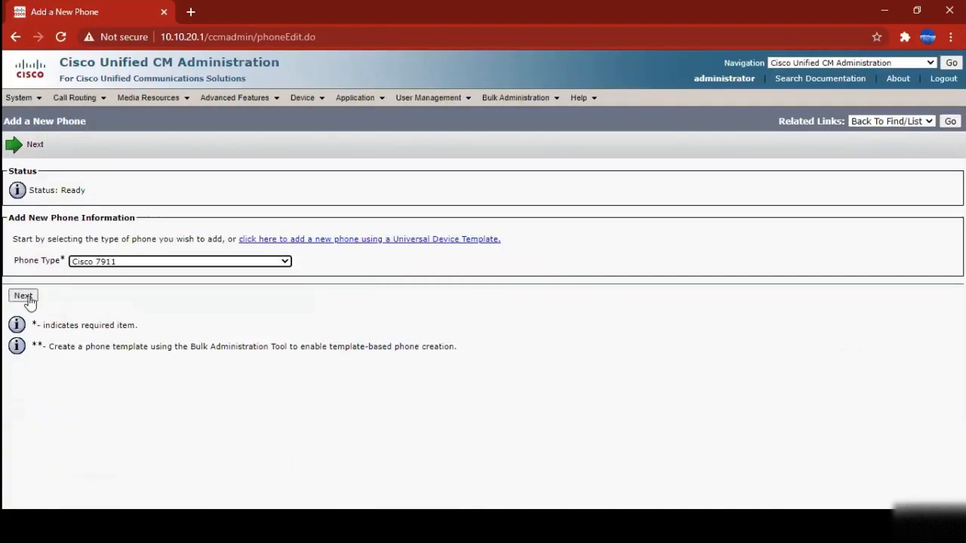
{"action": "left_click", "coordinate": [23, 295]}
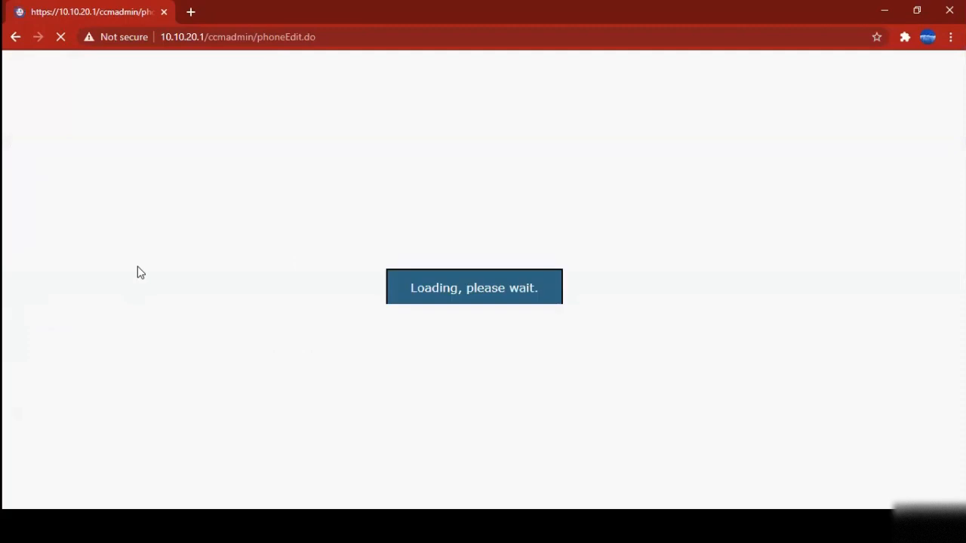
{"action": "left_click", "coordinate": [146, 246]}
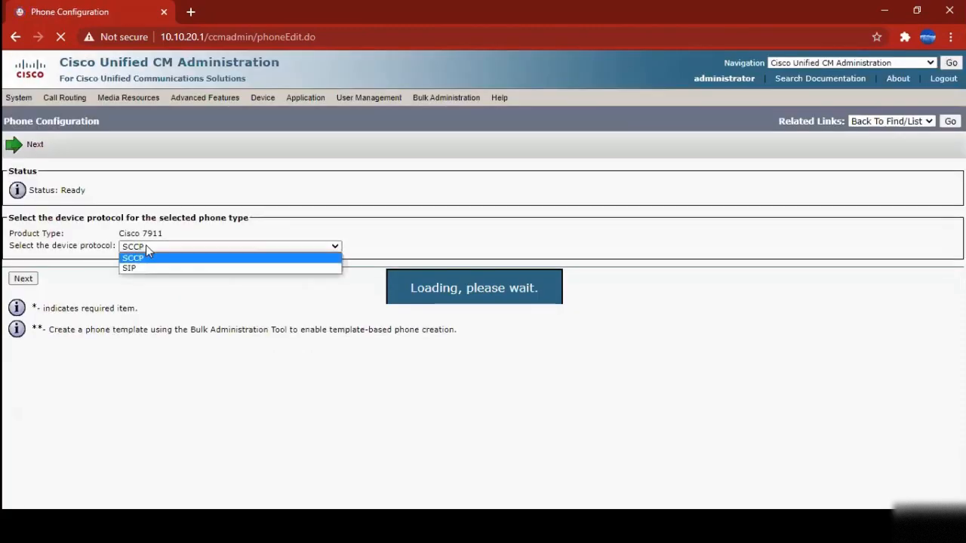
{"action": "left_click", "coordinate": [147, 251]}
{"action": "left_click", "coordinate": [147, 247]}
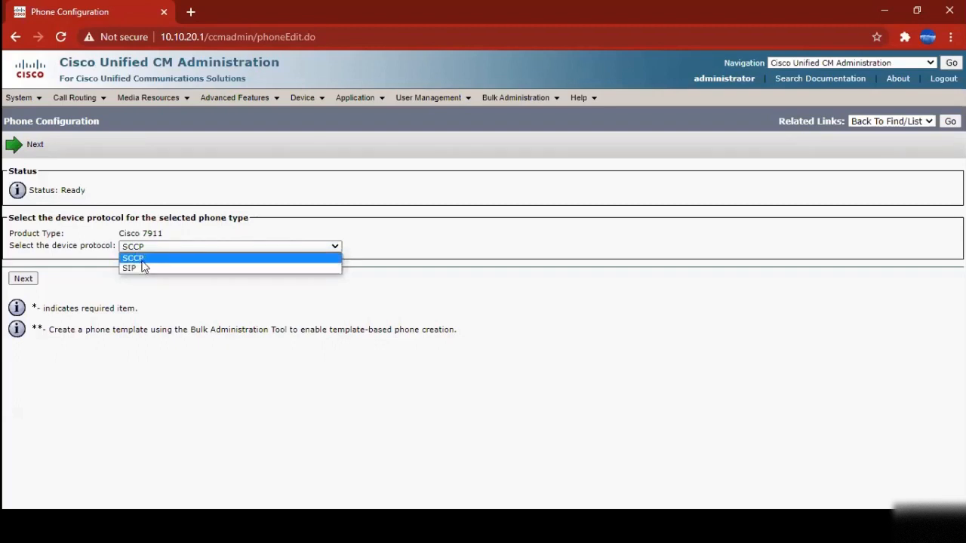
{"action": "left_click", "coordinate": [142, 260]}
{"action": "left_click", "coordinate": [23, 280]}
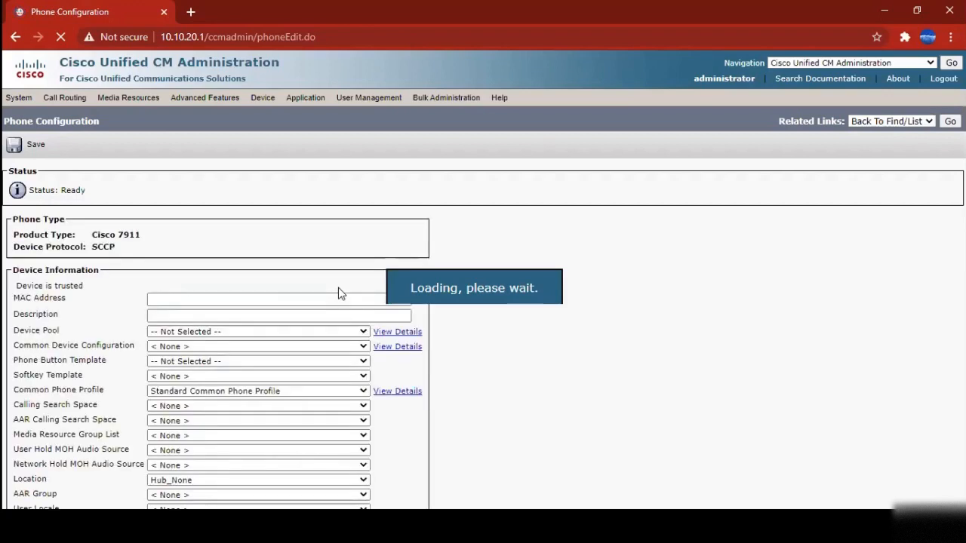
Set Device Pool to Default and Phone Button Template to Standard 7911, leaving Common Device Configuration at None
{"action": "left_click", "coordinate": [220, 304]}
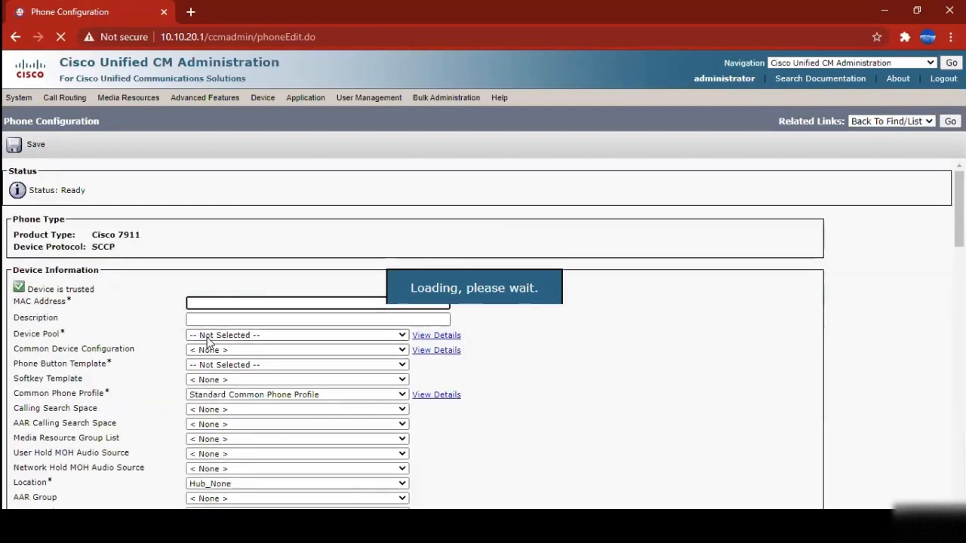
{"action": "left_click", "coordinate": [209, 342]}
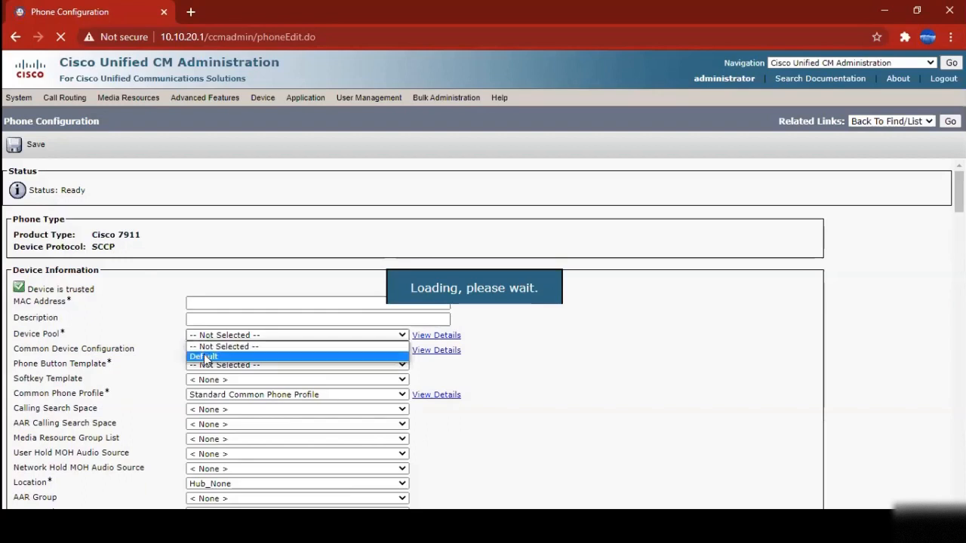
{"action": "left_click", "coordinate": [201, 355]}
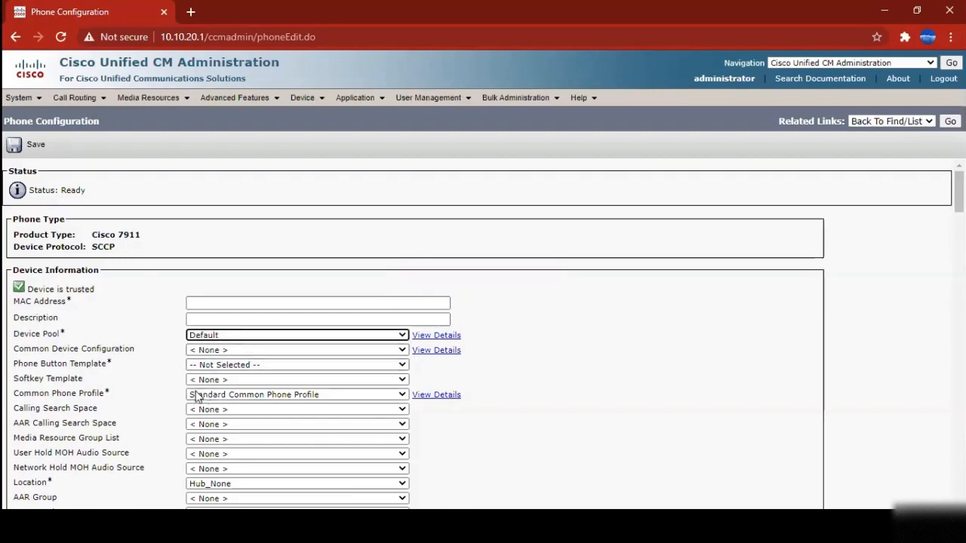
{"action": "left_click", "coordinate": [207, 355]}
{"action": "left_click", "coordinate": [208, 365]}
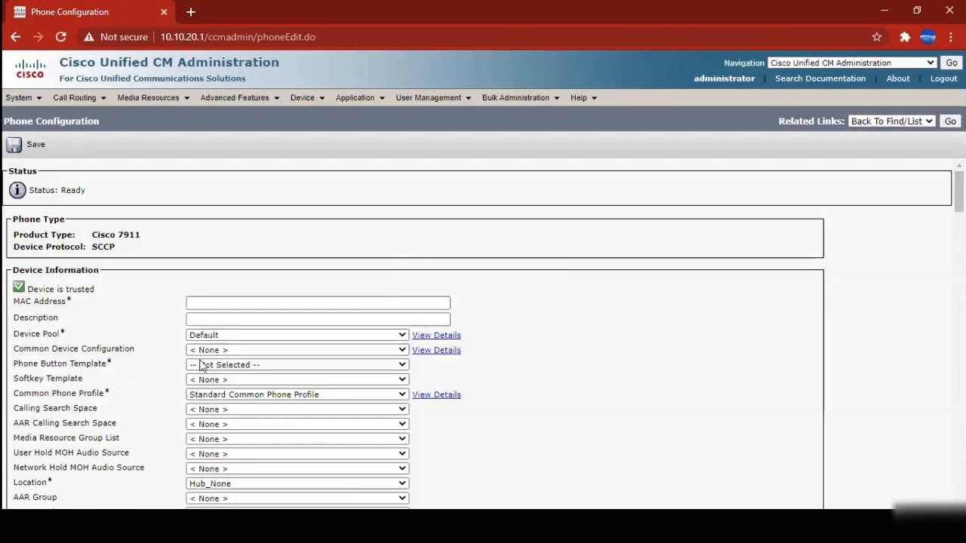
{"action": "left_click", "coordinate": [220, 365]}
{"action": "left_click", "coordinate": [221, 385]}
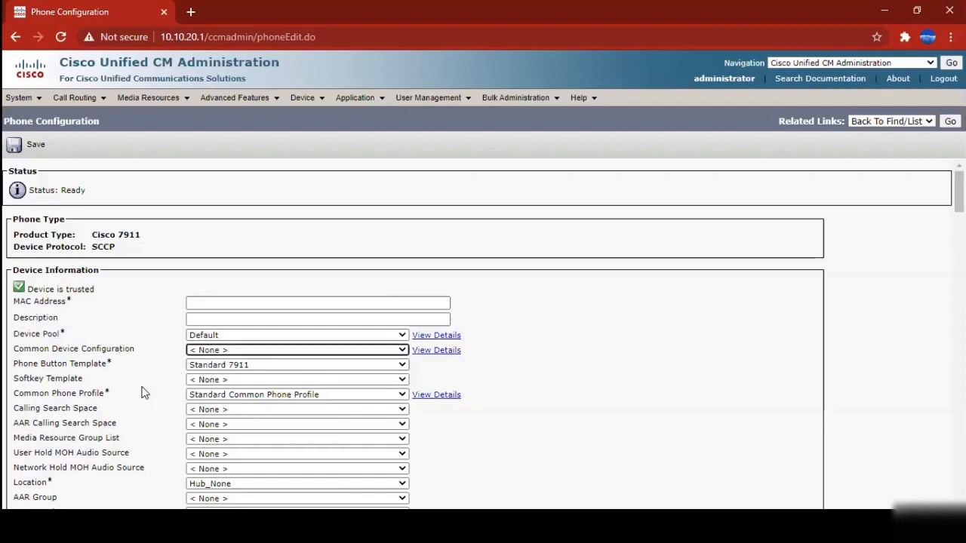
{"action": "scroll", "coordinate": [142, 391], "scroll_direction": "down", "scroll_amount": 5}
{"action": "scroll", "coordinate": [198, 449], "scroll_direction": "down", "scroll_amount": 2}
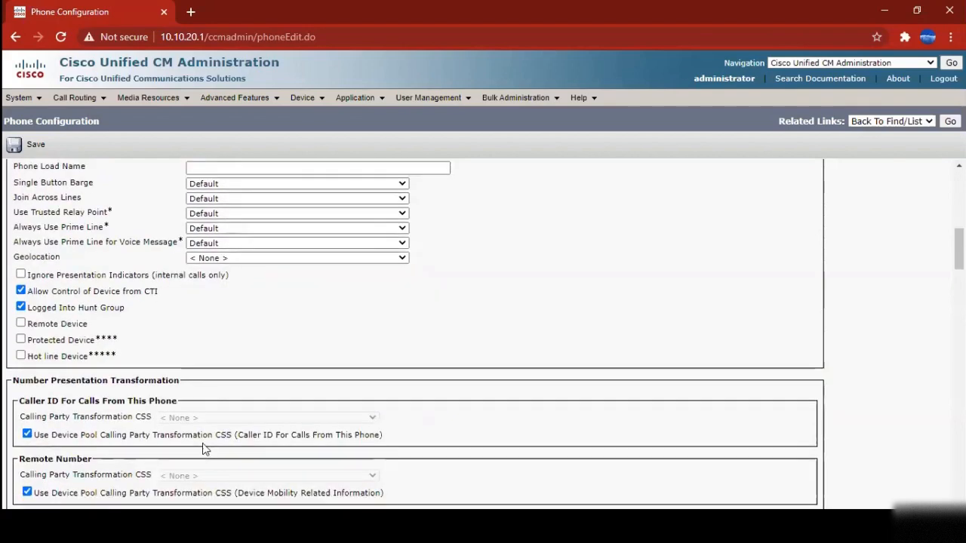
{"action": "scroll", "coordinate": [205, 446], "scroll_direction": "up", "scroll_amount": 7}
Reopen the phone list and highlight CSFUSER001's last registered and last active dates
{"action": "left_click", "coordinate": [320, 101]}
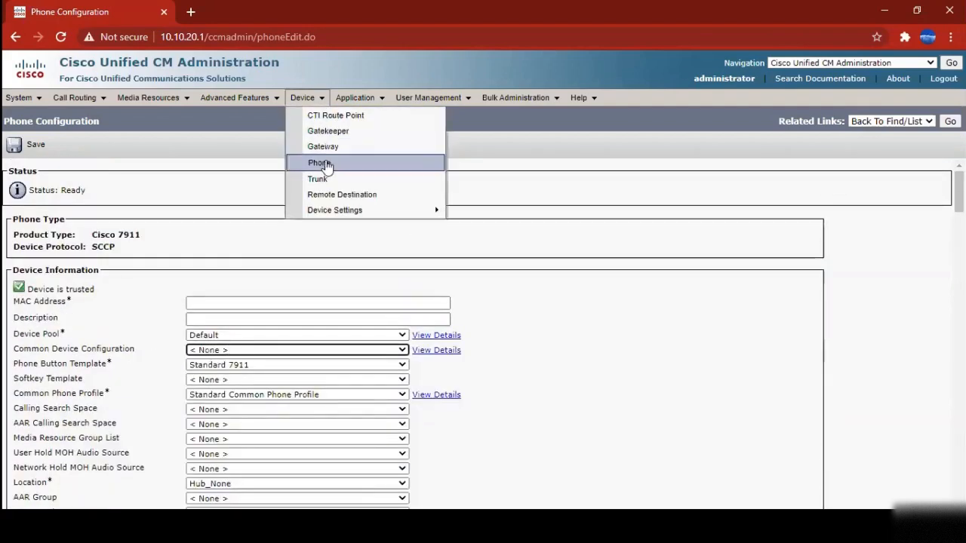
{"action": "left_click", "coordinate": [325, 163]}
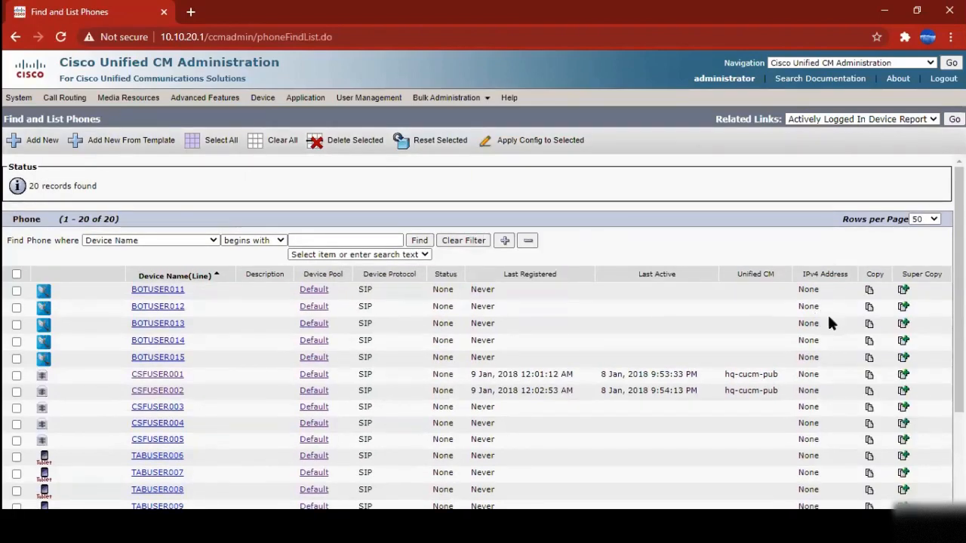
{"action": "left_click_drag", "start_coordinate": [473, 375], "coordinate": [684, 389]}
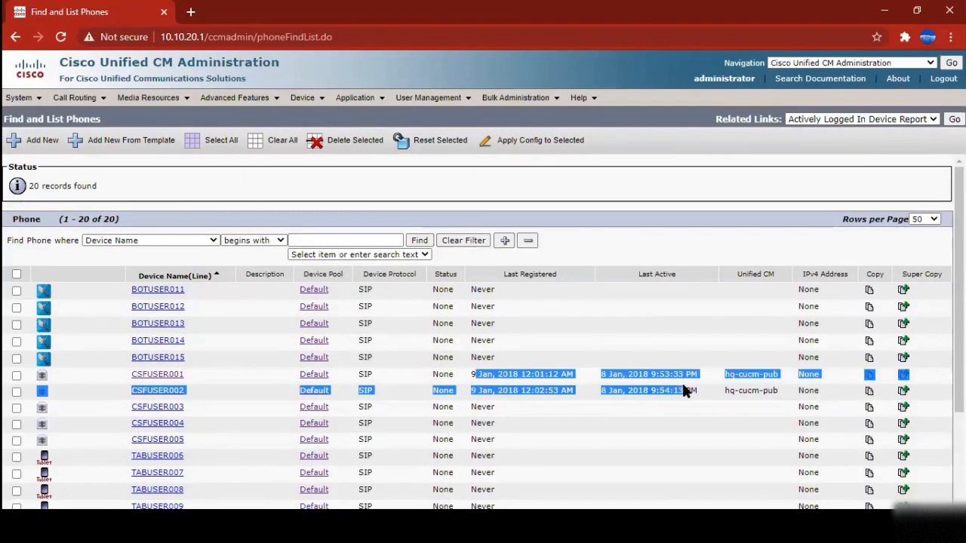
{"action": "left_click", "coordinate": [585, 364]}
{"action": "left_click_drag", "start_coordinate": [471, 375], "coordinate": [566, 374]}
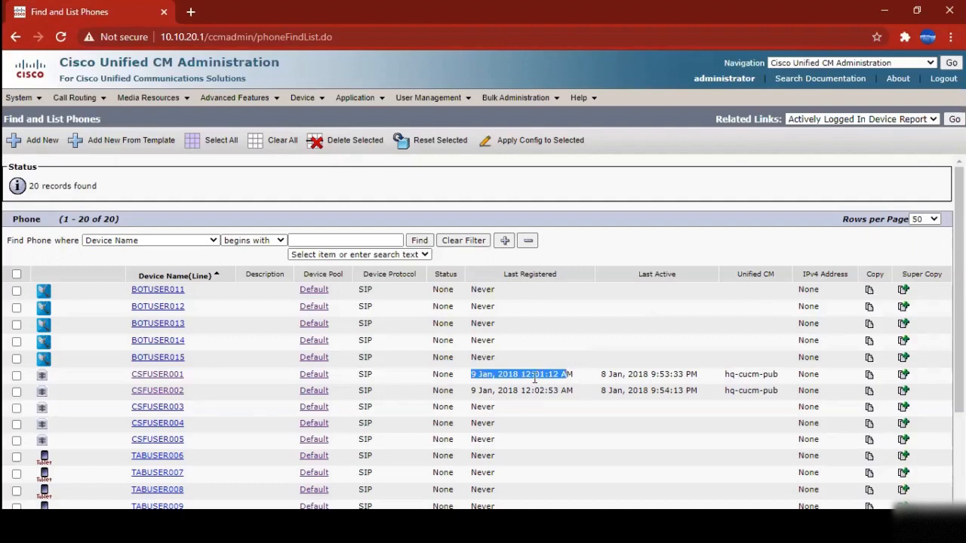
{"action": "left_click_drag", "start_coordinate": [470, 375], "coordinate": [587, 380]}
{"action": "left_click", "coordinate": [76, 98]}
Open Device > Gateway and search all gateways, which returns 0 records
{"action": "mouse_move", "coordinate": [139, 107]}
{"action": "left_click", "coordinate": [305, 98]}
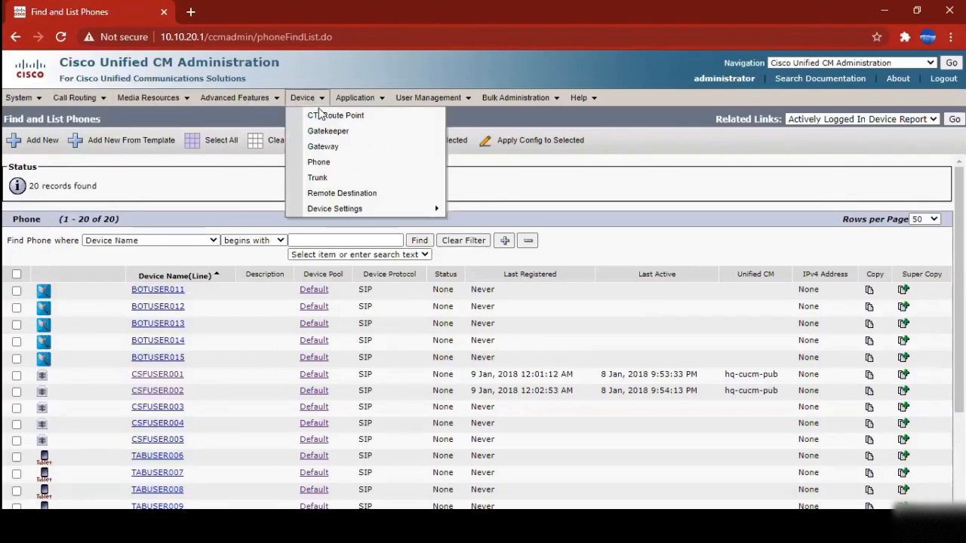
{"action": "left_click", "coordinate": [330, 151]}
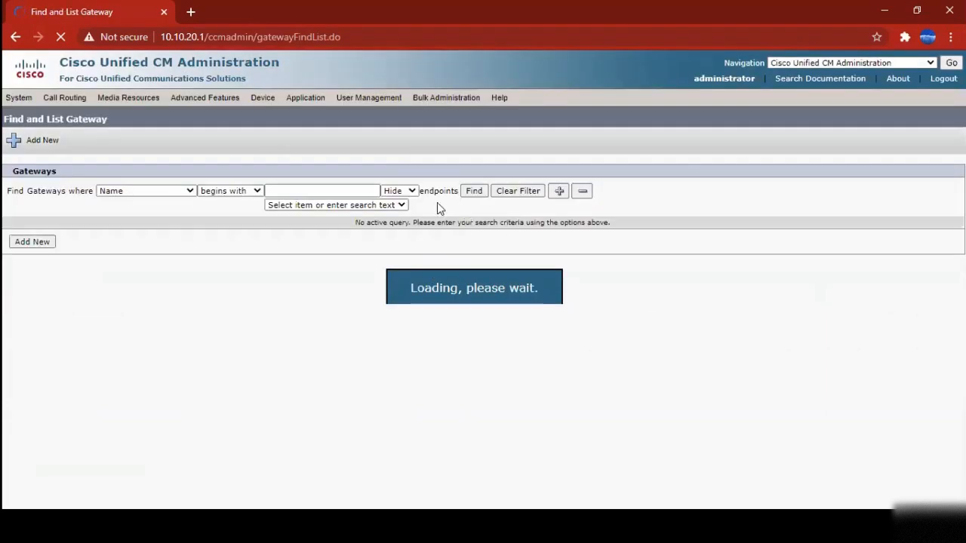
{"action": "left_click", "coordinate": [474, 191]}
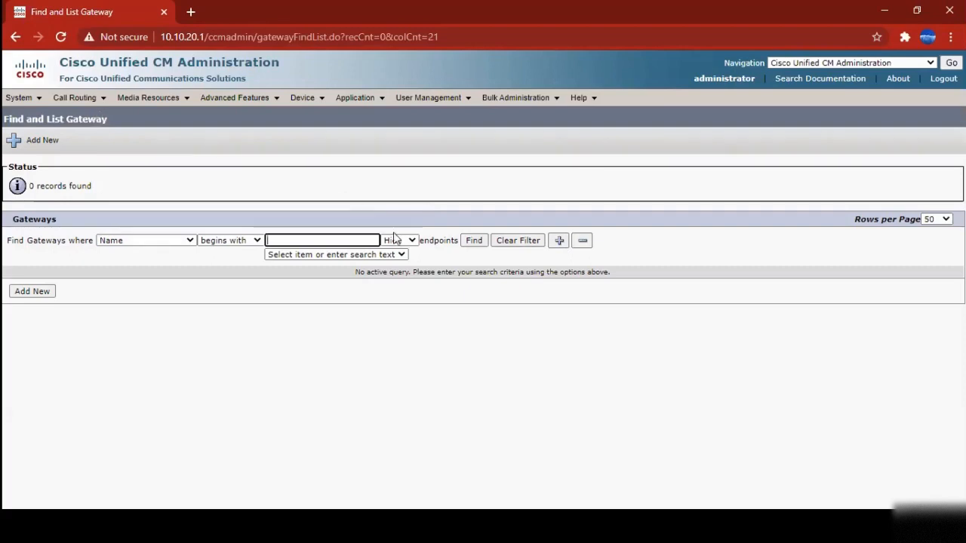
{"action": "left_click", "coordinate": [465, 349]}
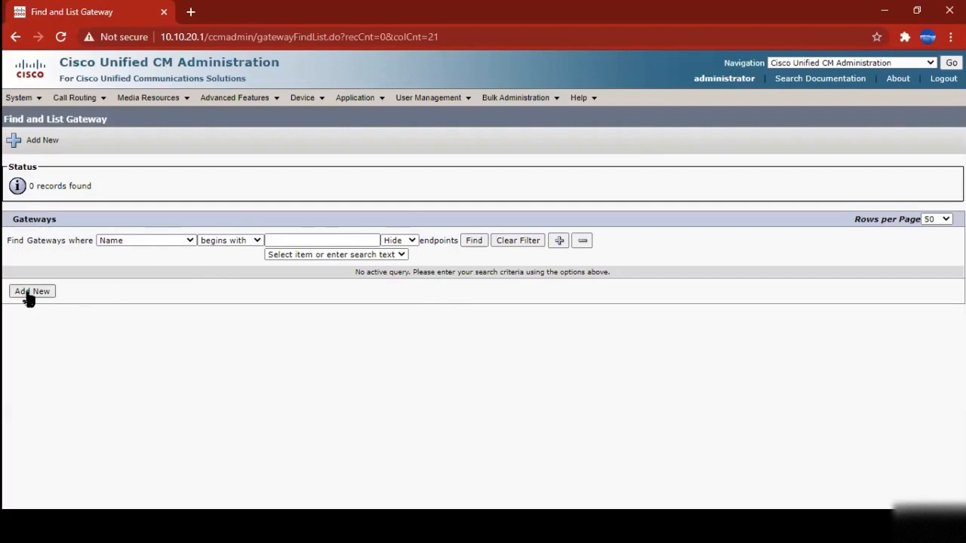
{"action": "mouse_move", "coordinate": [312, 99]}
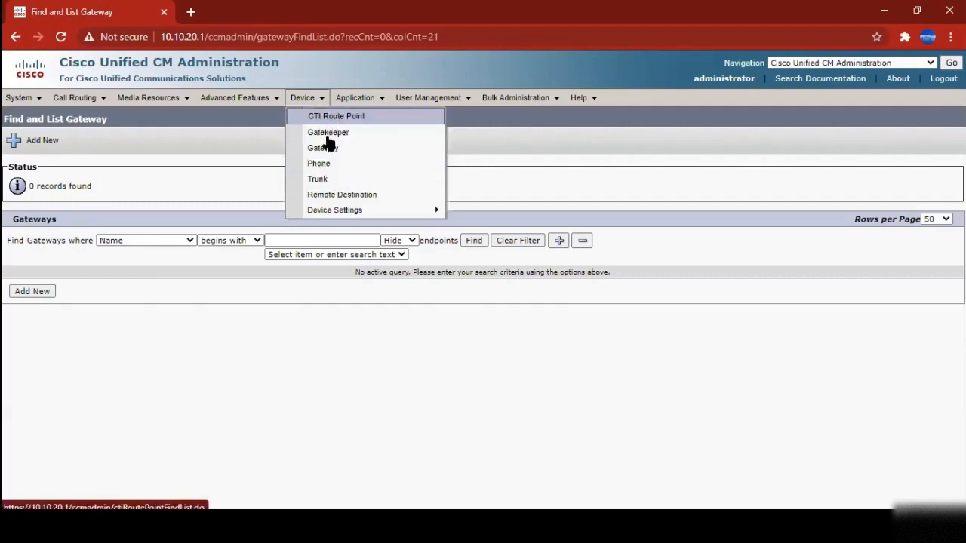
List all trunks and open the SIP trunk SIPTrunktoCUP's configuration
{"action": "left_click", "coordinate": [329, 181]}
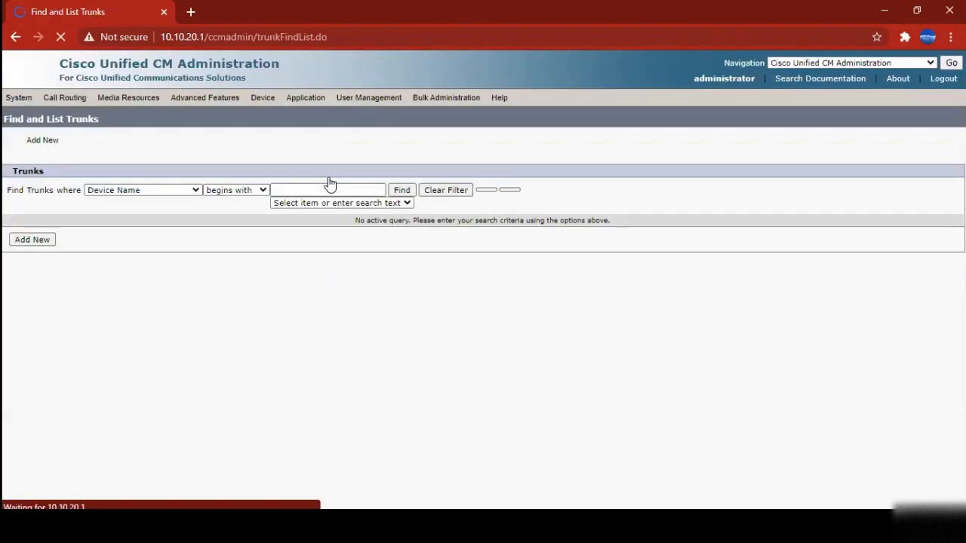
{"action": "left_click", "coordinate": [399, 198]}
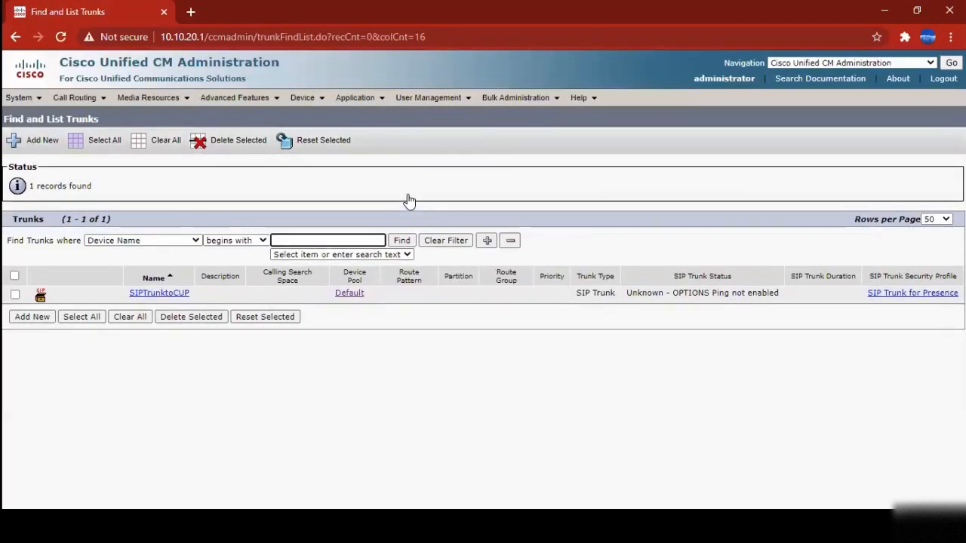
{"action": "left_click", "coordinate": [149, 296]}
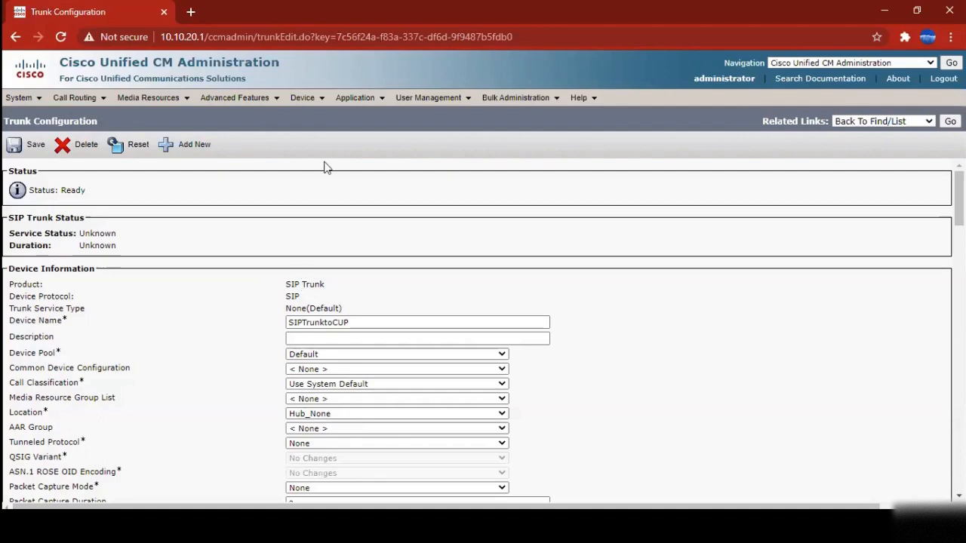
{"action": "scroll", "coordinate": [215, 363], "scroll_direction": "down", "scroll_amount": 10}
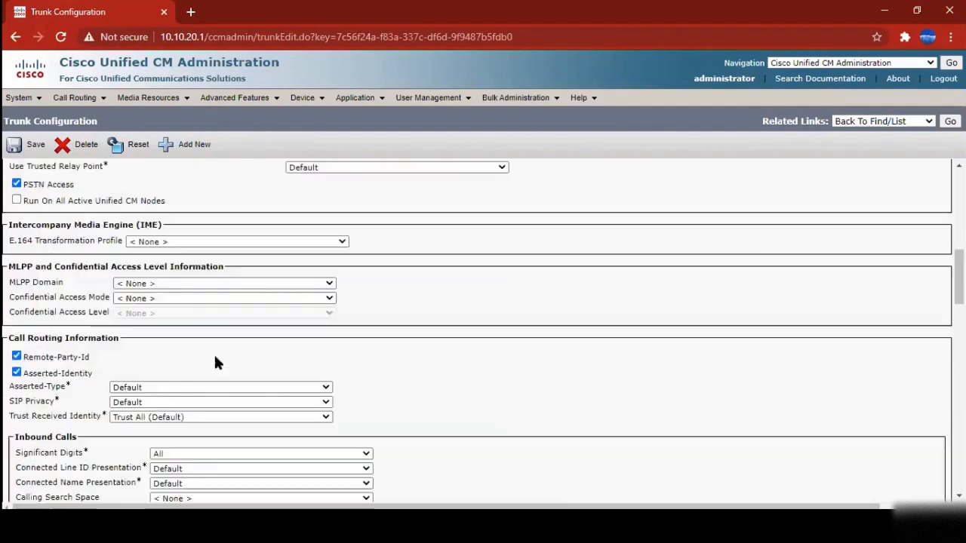
{"action": "scroll", "coordinate": [215, 363], "scroll_direction": "down", "scroll_amount": 15}
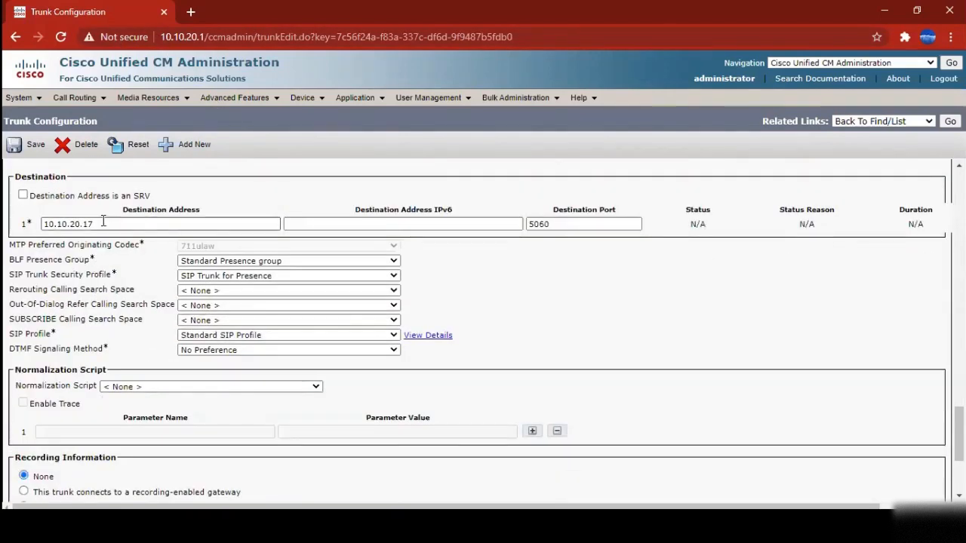
{"action": "double_click", "coordinate": [104, 220]}
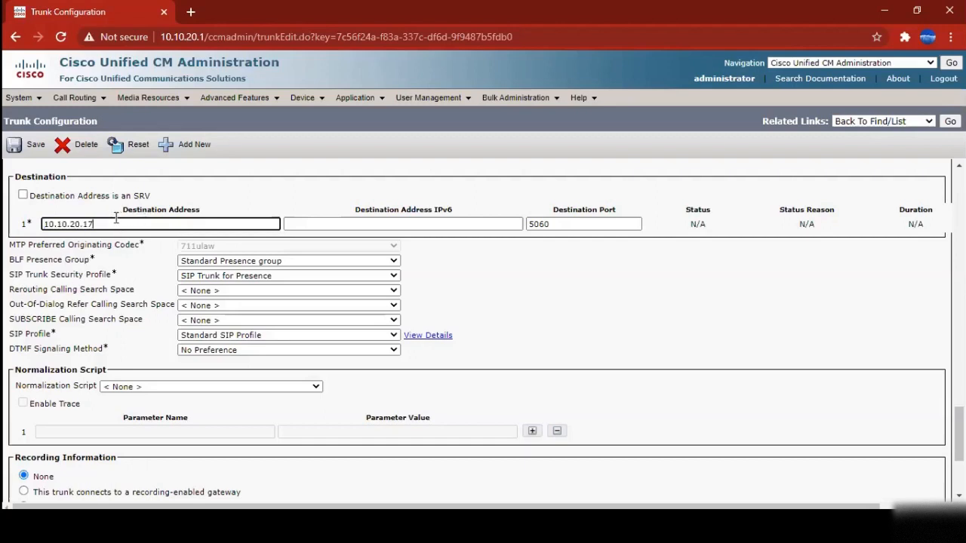
{"action": "left_click_drag", "start_coordinate": [117, 220], "coordinate": [45, 224]}
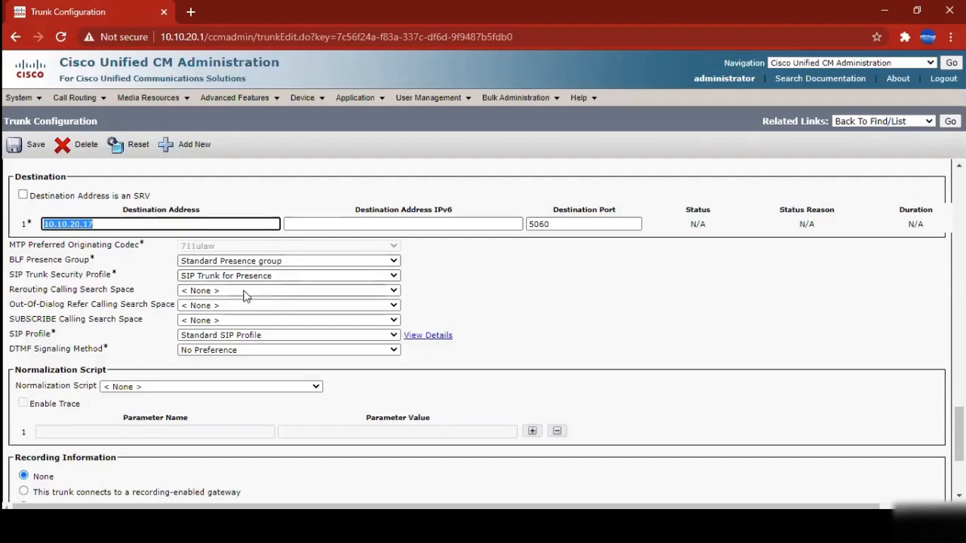
{"action": "scroll", "coordinate": [340, 287], "scroll_direction": "up", "scroll_amount": 15}
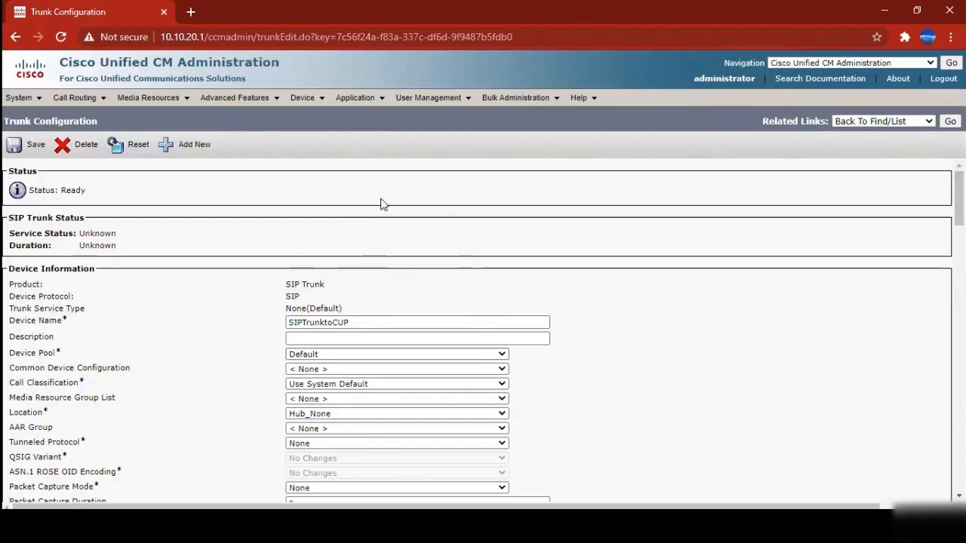
{"action": "left_click", "coordinate": [301, 108]}
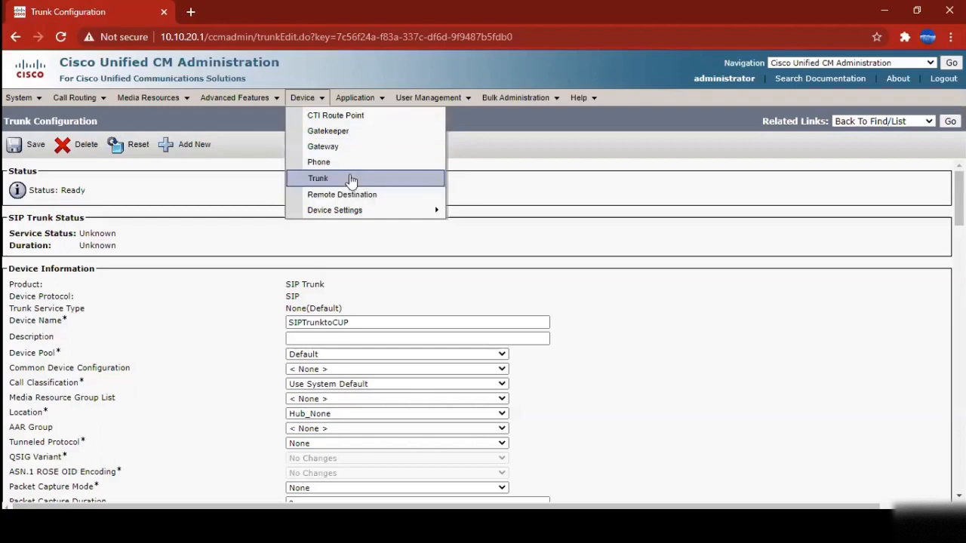
{"action": "mouse_move", "coordinate": [347, 211]}
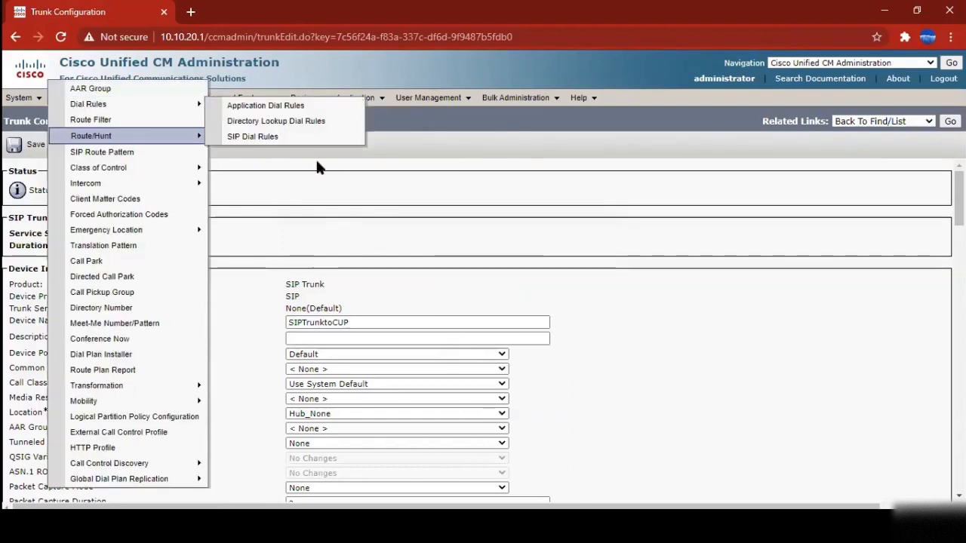
{"action": "mouse_move", "coordinate": [65, 102]}
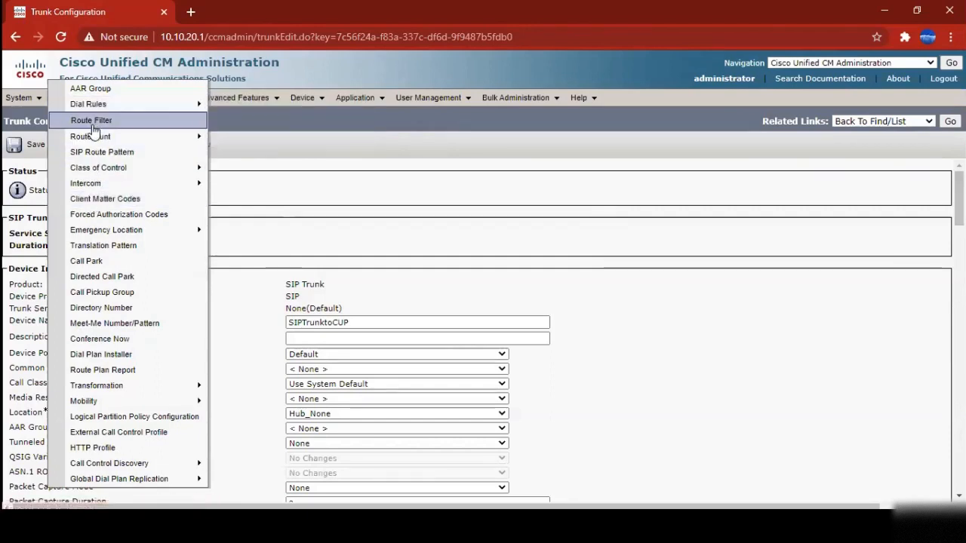
{"action": "mouse_move", "coordinate": [96, 141]}
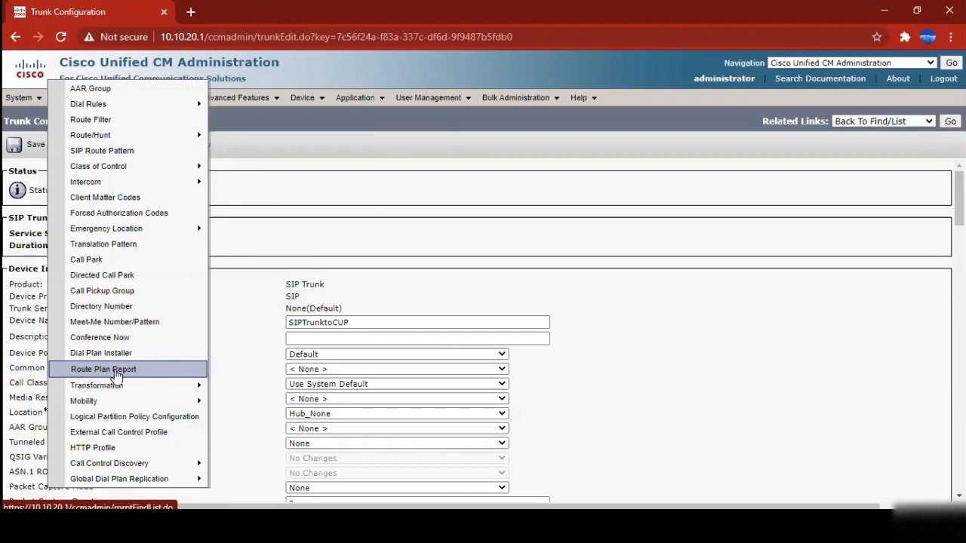
List every entry in the Route Plan Report and highlight the record count
{"action": "left_click", "coordinate": [118, 375]}
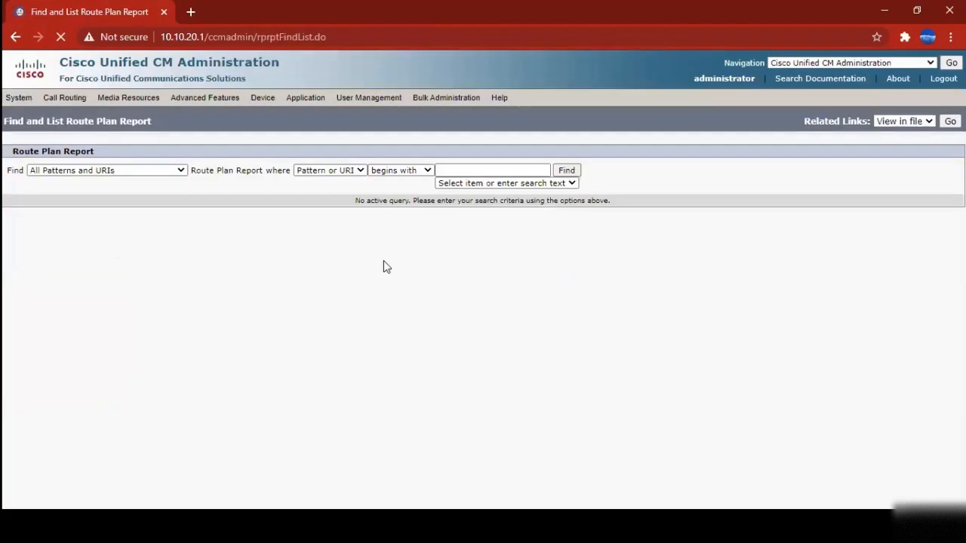
{"action": "left_click", "coordinate": [569, 173]}
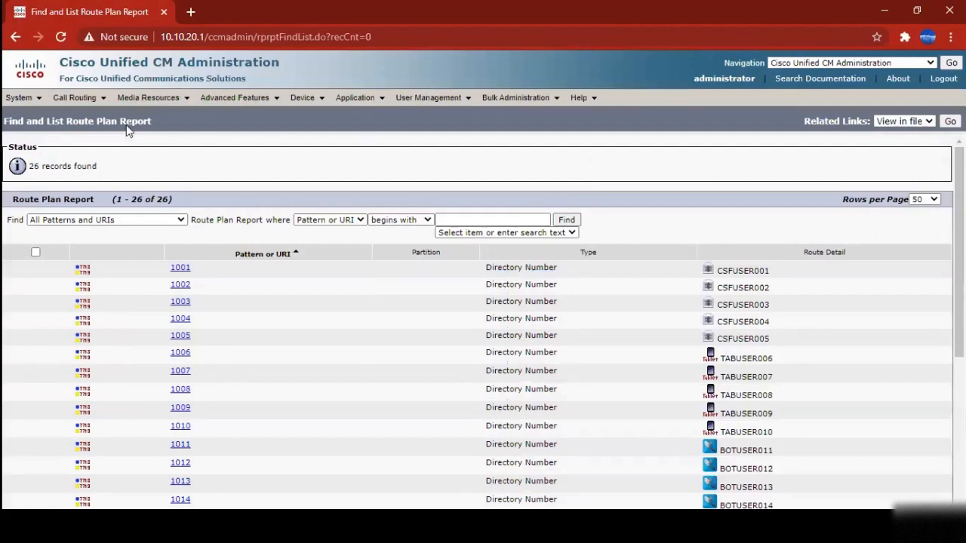
{"action": "left_click", "coordinate": [74, 98]}
{"action": "left_click_drag", "start_coordinate": [15, 200], "coordinate": [200, 203]}
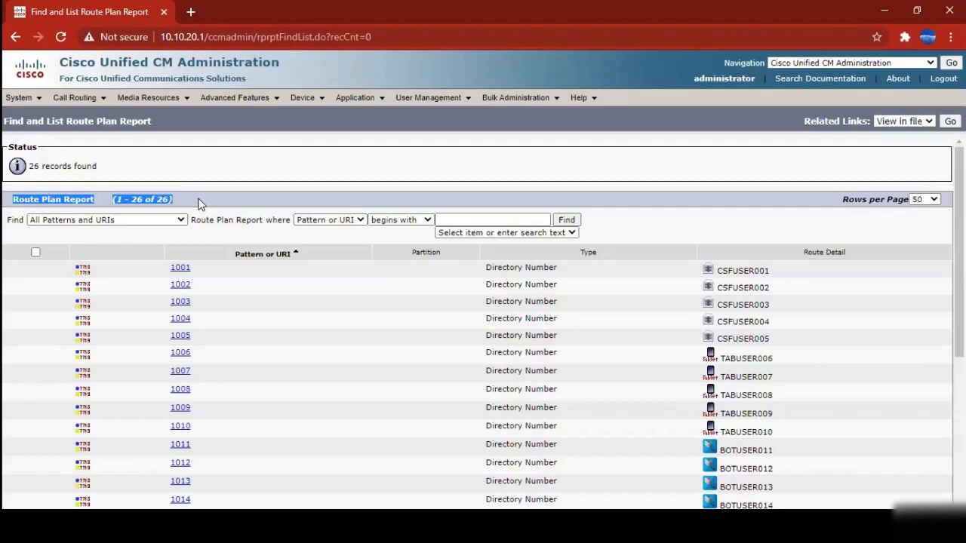
Filter the Route Plan Report by pattern 1010, returning TABUSER010's directory number
{"action": "left_click", "coordinate": [455, 220]}
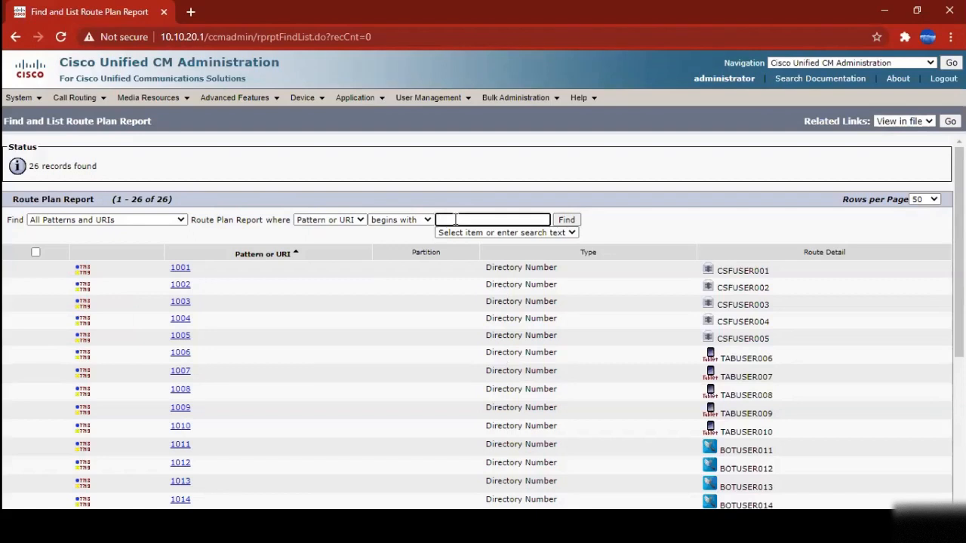
{"action": "type", "text": "1010"}
{"action": "left_click", "coordinate": [566, 219]}
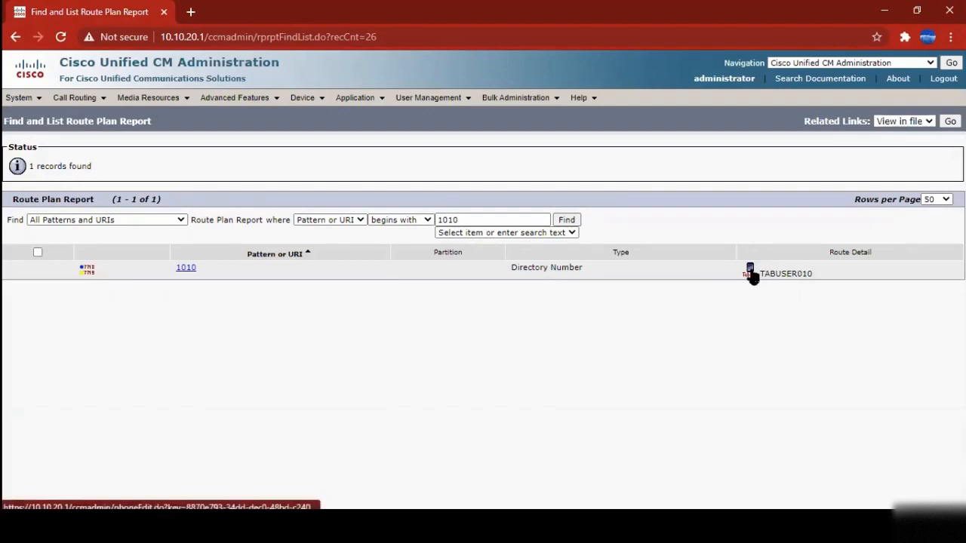
Open TABUSER010's Phone Configuration (Cisco Jabber for Tablet, line 1010) and bring up the Call Routing menu
{"action": "left_click", "coordinate": [751, 275]}
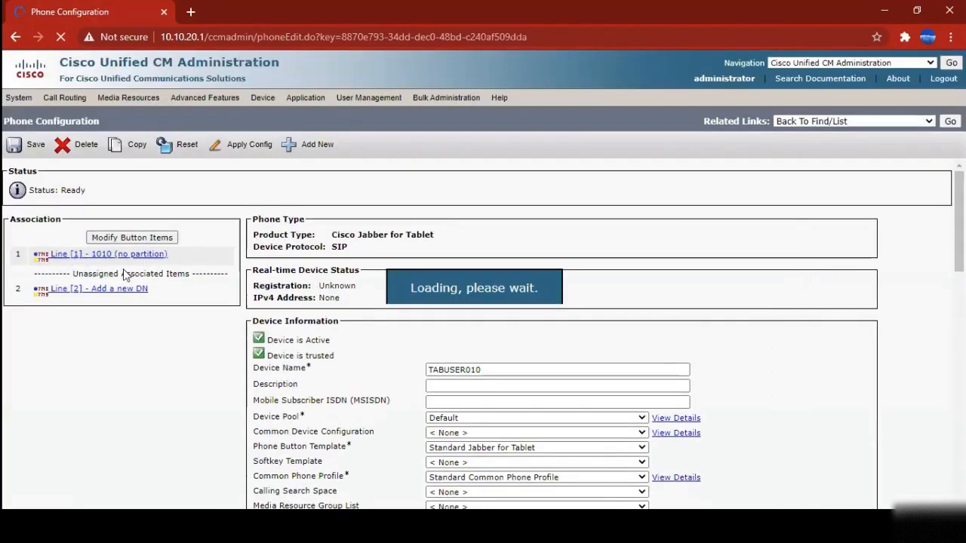
{"action": "left_click_drag", "start_coordinate": [492, 371], "coordinate": [416, 371]}
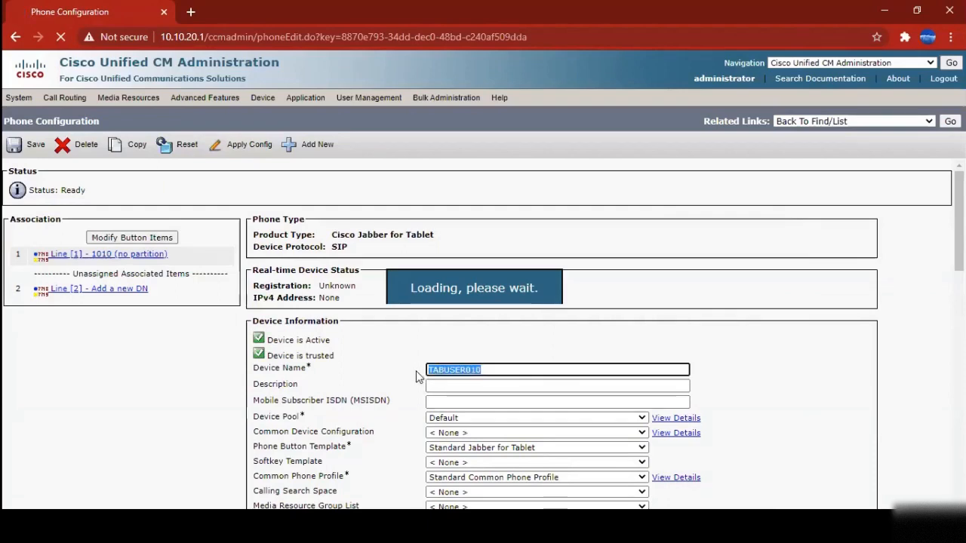
{"action": "left_click", "coordinate": [767, 249]}
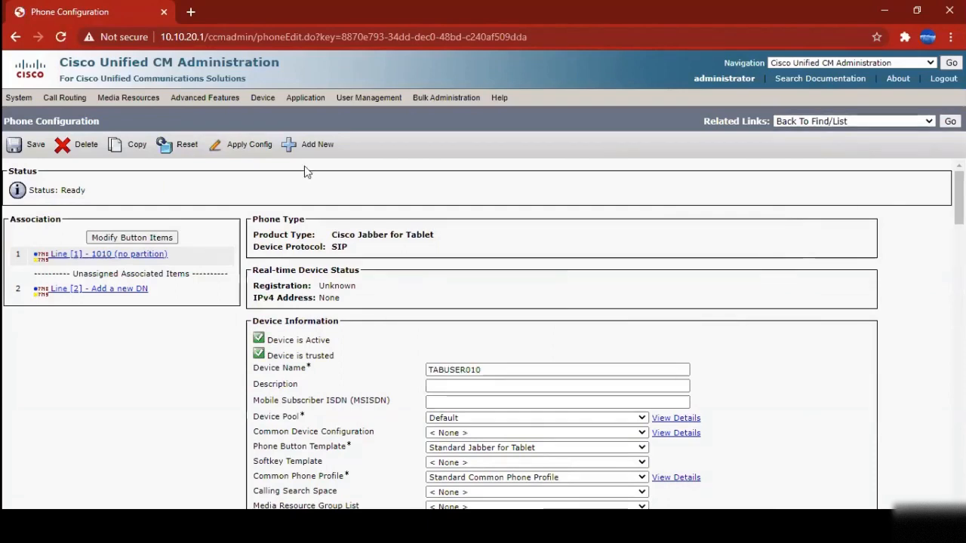
{"action": "mouse_move", "coordinate": [76, 103]}
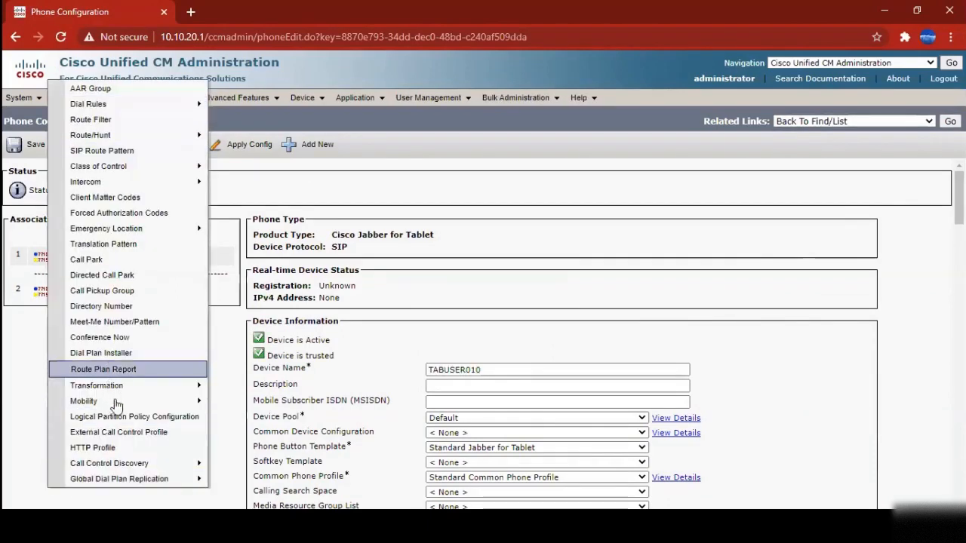
{"action": "mouse_move", "coordinate": [119, 400]}
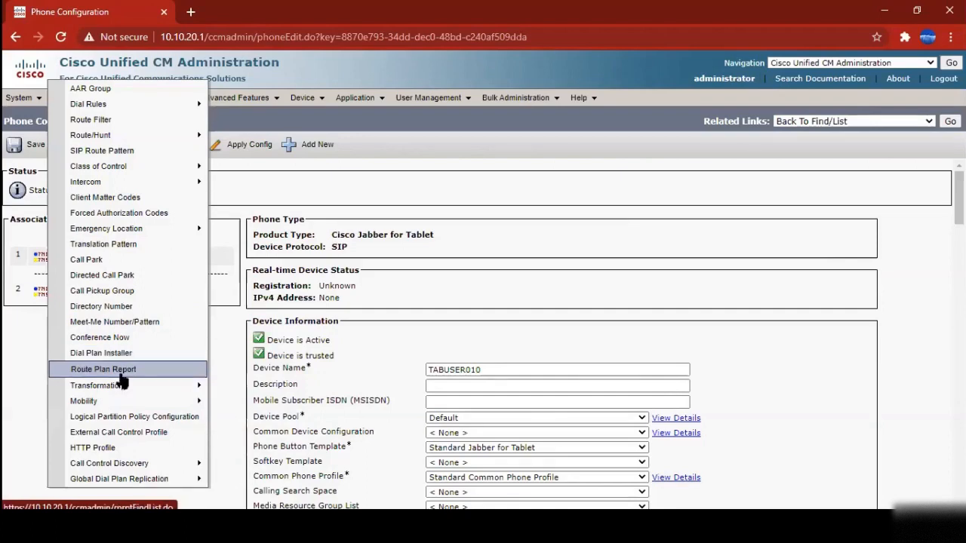
List all 21 directory numbers and open the configuration of directory number 1001
{"action": "left_click", "coordinate": [122, 311]}
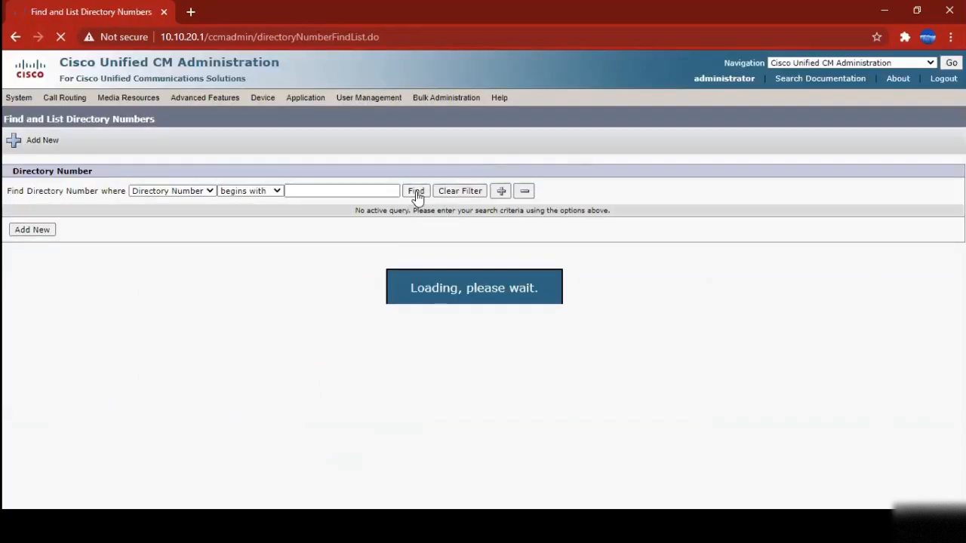
{"action": "left_click", "coordinate": [418, 193]}
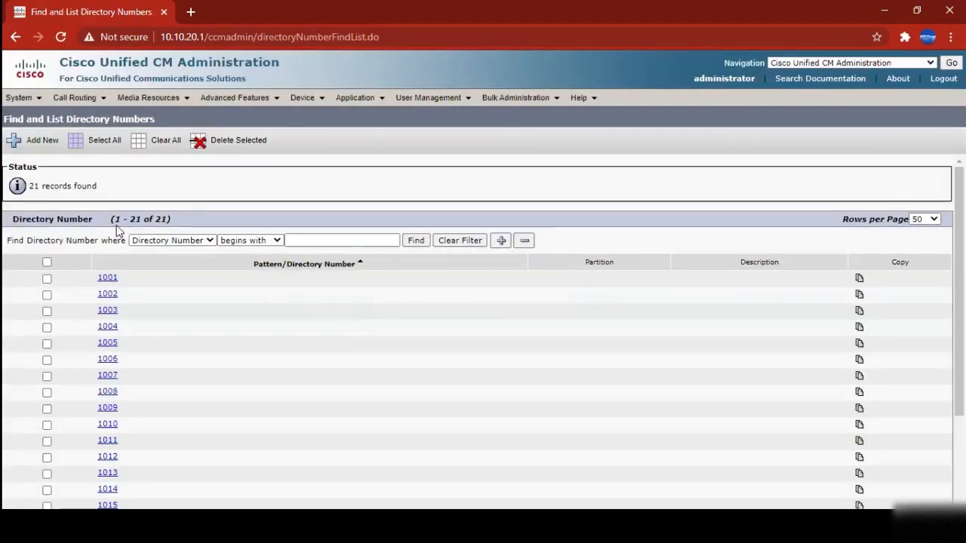
{"action": "scroll", "coordinate": [416, 374], "scroll_direction": "down", "scroll_amount": 3}
{"action": "scroll", "coordinate": [517, 404], "scroll_direction": "up", "scroll_amount": 3}
{"action": "left_click", "coordinate": [108, 279]}
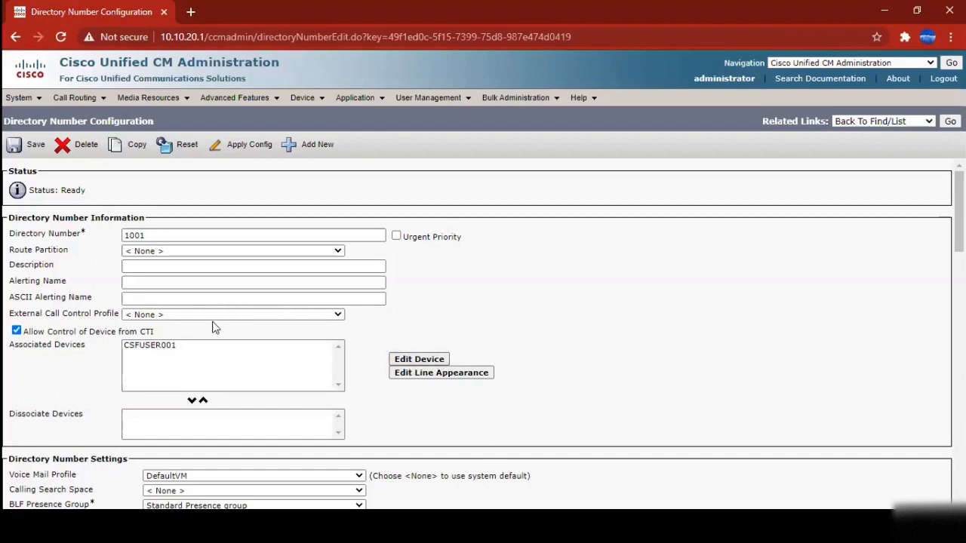
{"action": "left_click", "coordinate": [180, 350]}
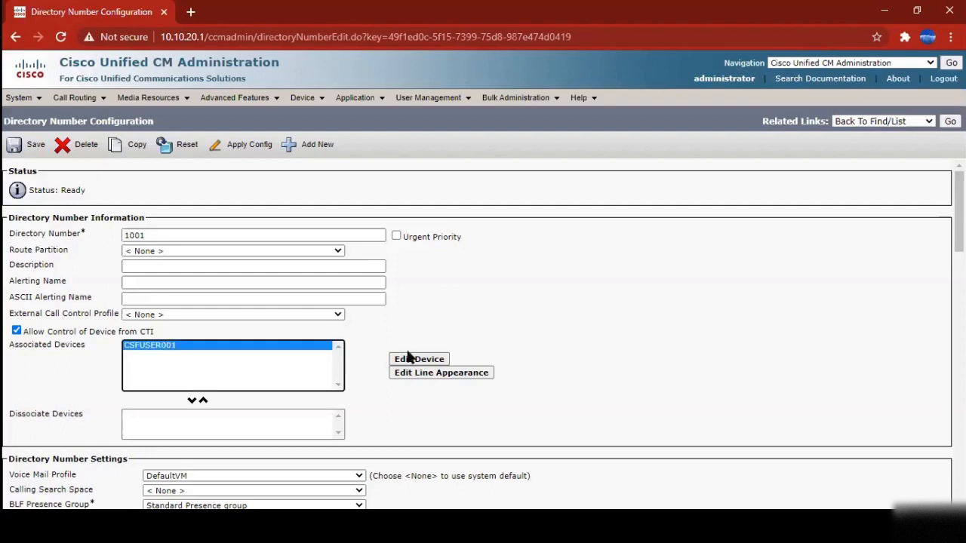
{"action": "scroll", "coordinate": [416, 380], "scroll_direction": "down", "scroll_amount": 3}
{"action": "scroll", "coordinate": [580, 344], "scroll_direction": "down", "scroll_amount": 3}
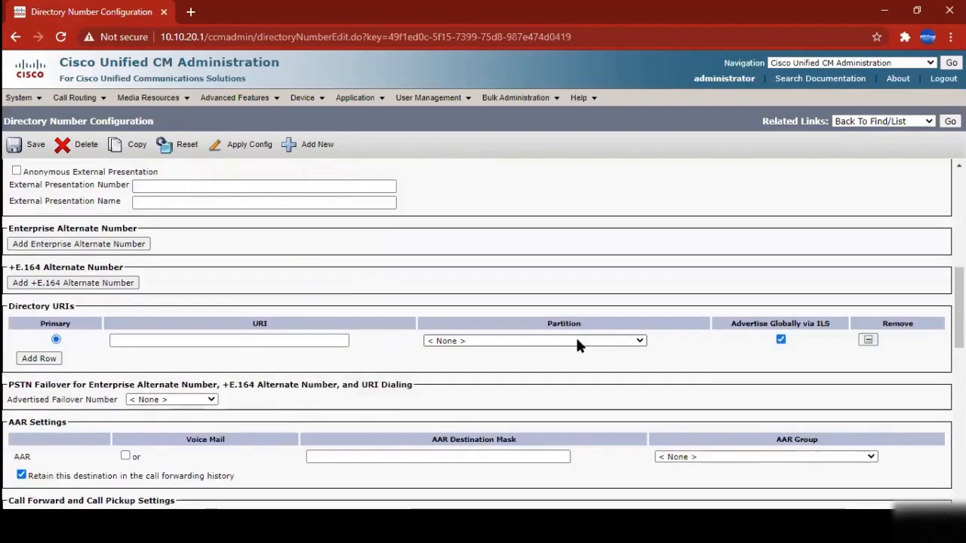
{"action": "scroll", "coordinate": [578, 343], "scroll_direction": "up", "scroll_amount": 10}
{"action": "left_click", "coordinate": [868, 122]}
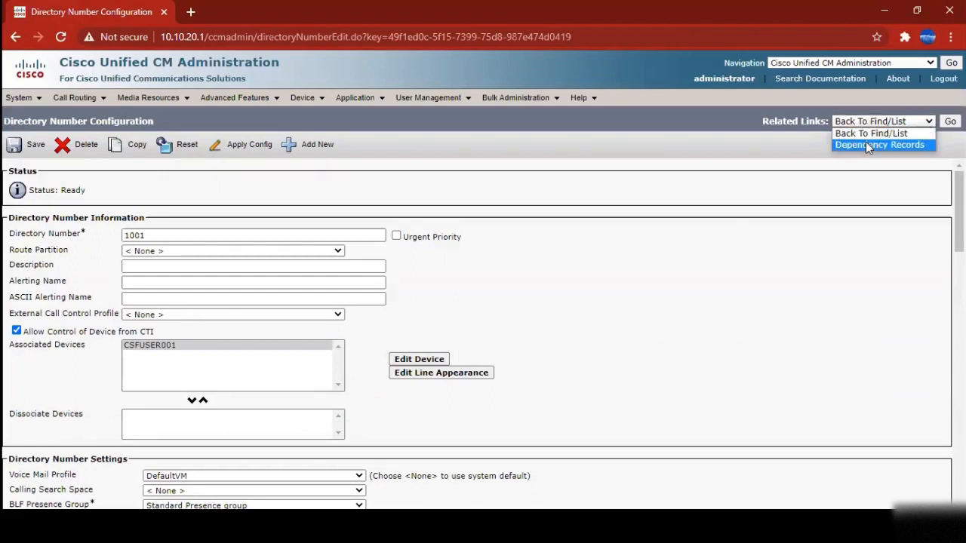
{"action": "left_click", "coordinate": [866, 144]}
{"action": "left_click", "coordinate": [950, 121]}
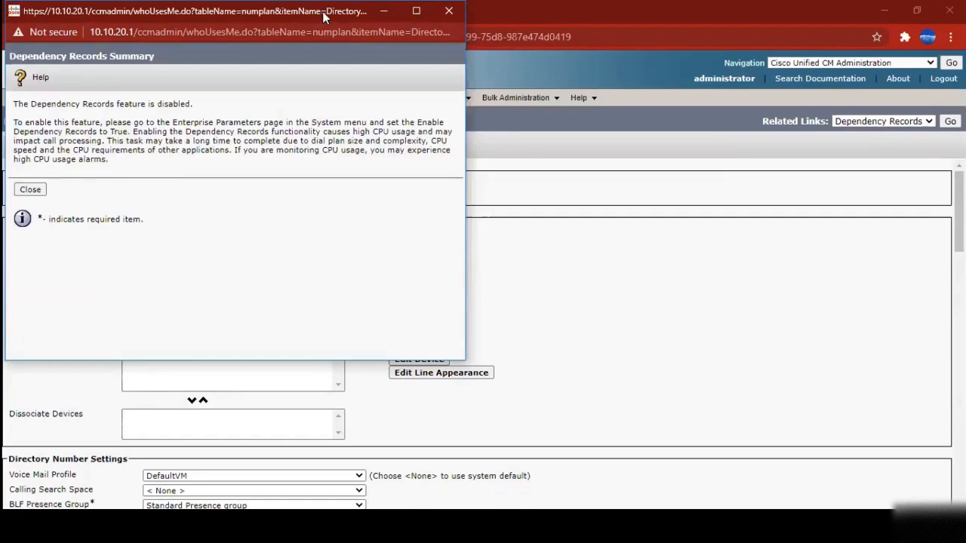
{"action": "left_click_drag", "start_coordinate": [324, 17], "coordinate": [568, 89]}
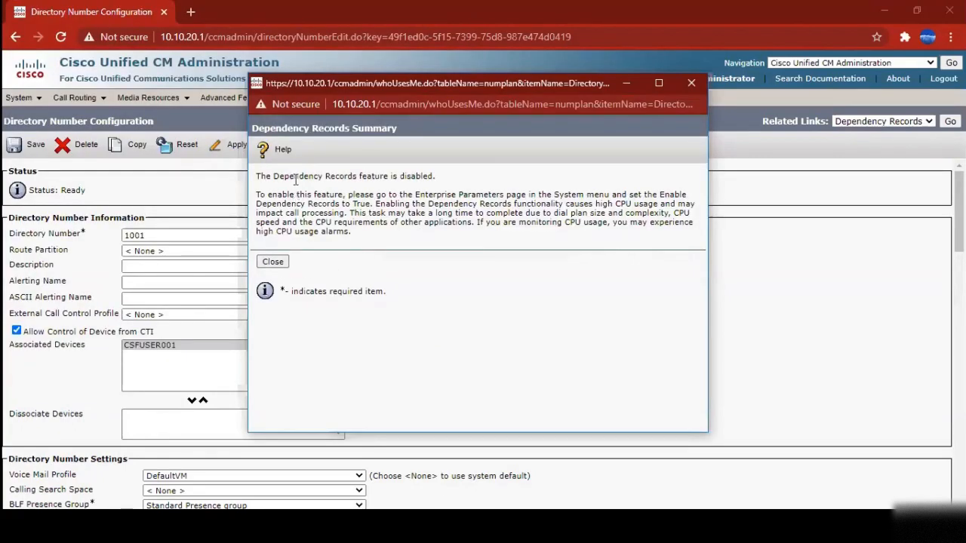
{"action": "left_click", "coordinate": [272, 261]}
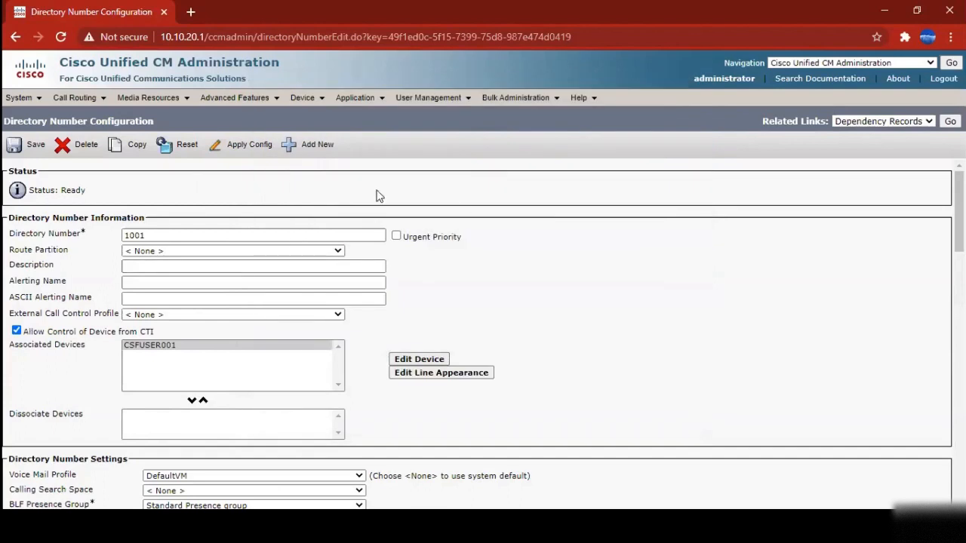
Select 1001 and its device CSFUSER001, then go to the Translation Pattern search page
{"action": "double_click", "coordinate": [133, 236]}
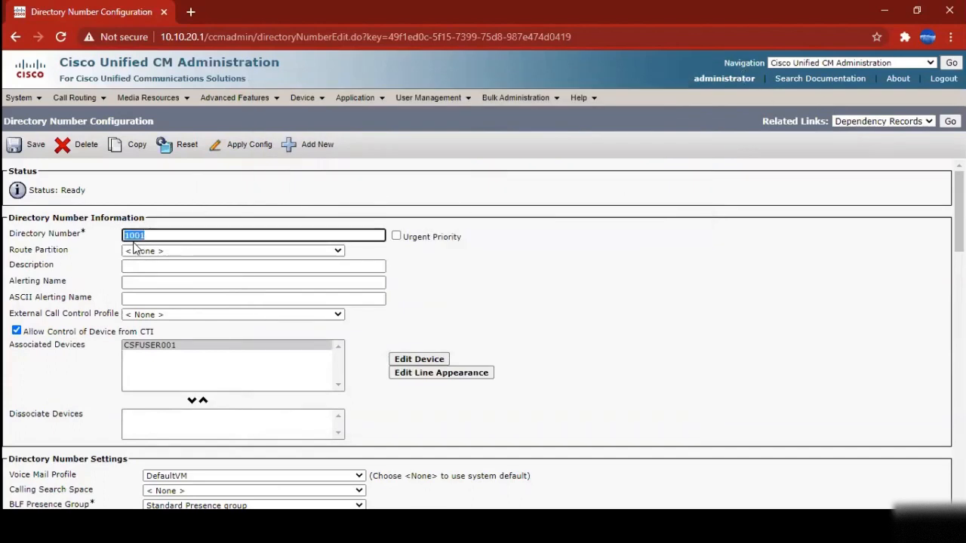
{"action": "left_click", "coordinate": [140, 347]}
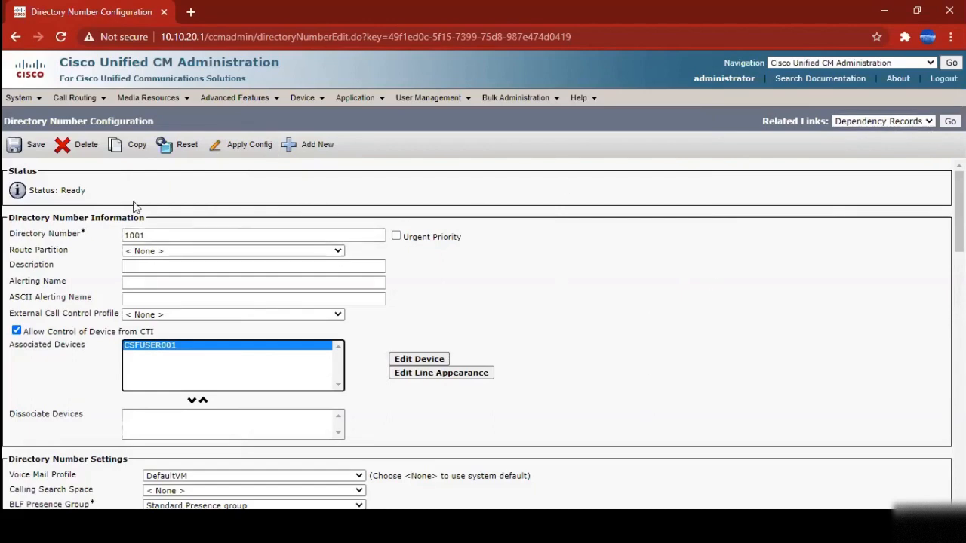
{"action": "left_click", "coordinate": [78, 101]}
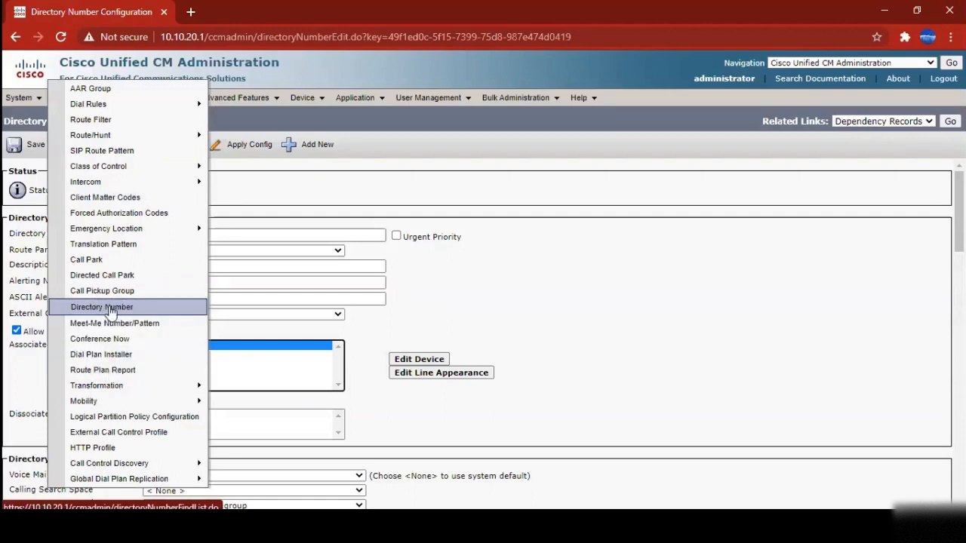
{"action": "left_click", "coordinate": [125, 255]}
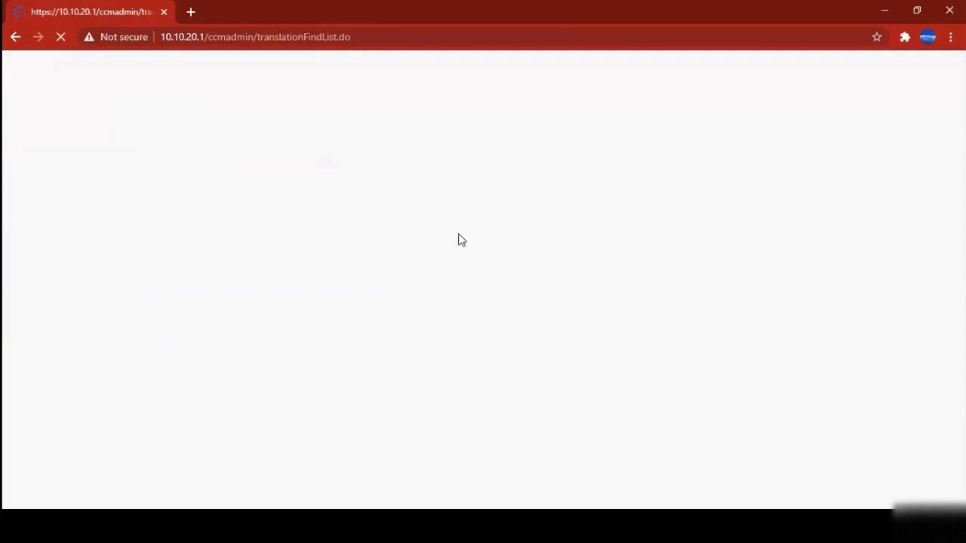
Search translation patterns, finding none, and start a new one with Add New
{"action": "left_click", "coordinate": [494, 192]}
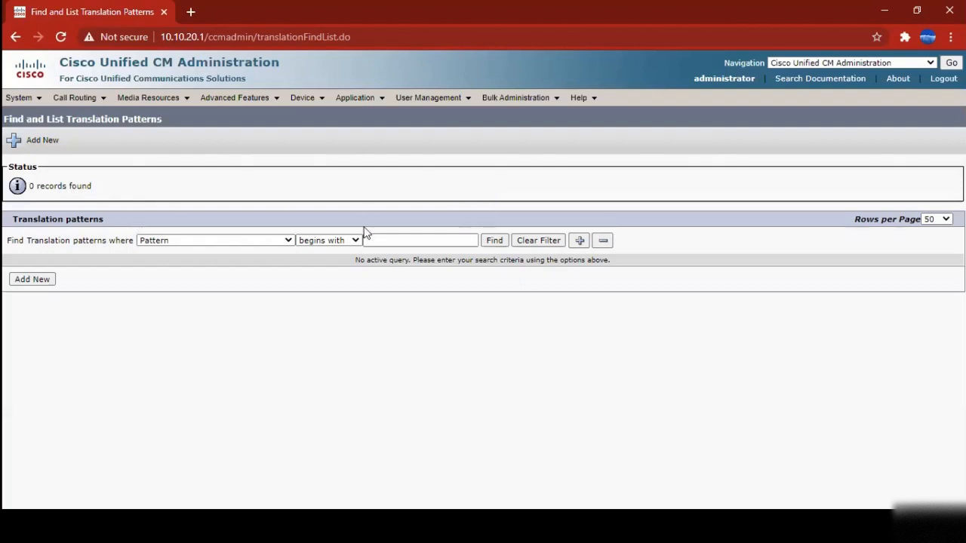
{"action": "triple_click", "coordinate": [36, 218]}
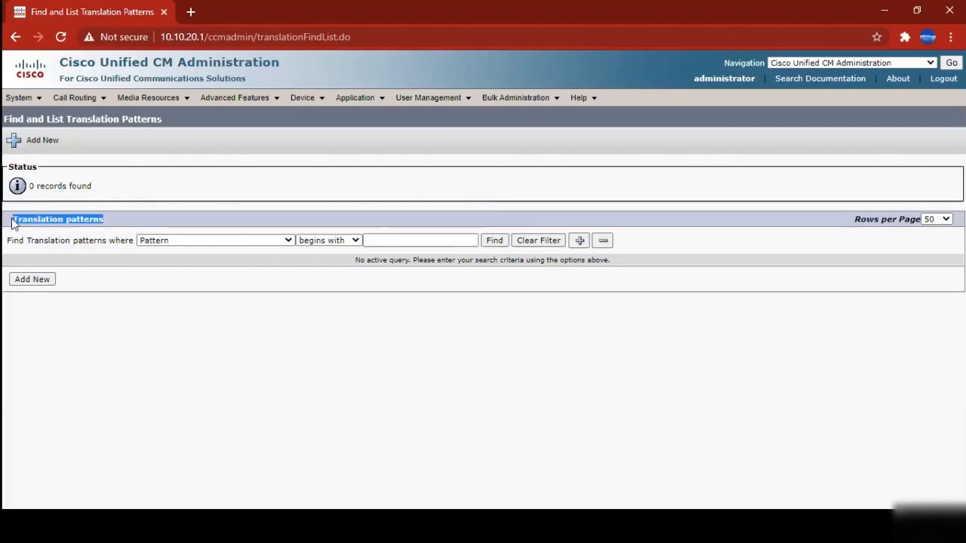
{"action": "left_click", "coordinate": [32, 281]}
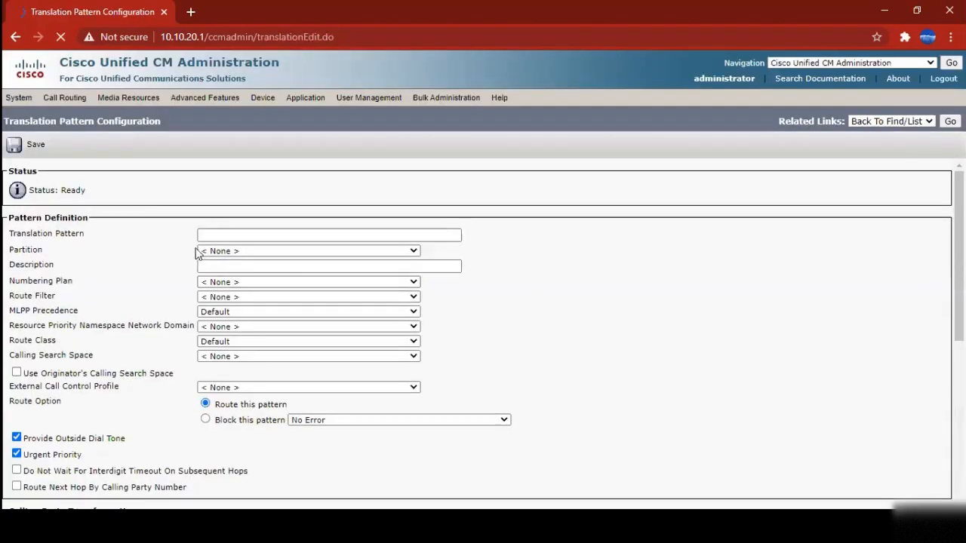
Enter 2XXX as the new translation pattern
{"action": "left_click", "coordinate": [243, 234]}
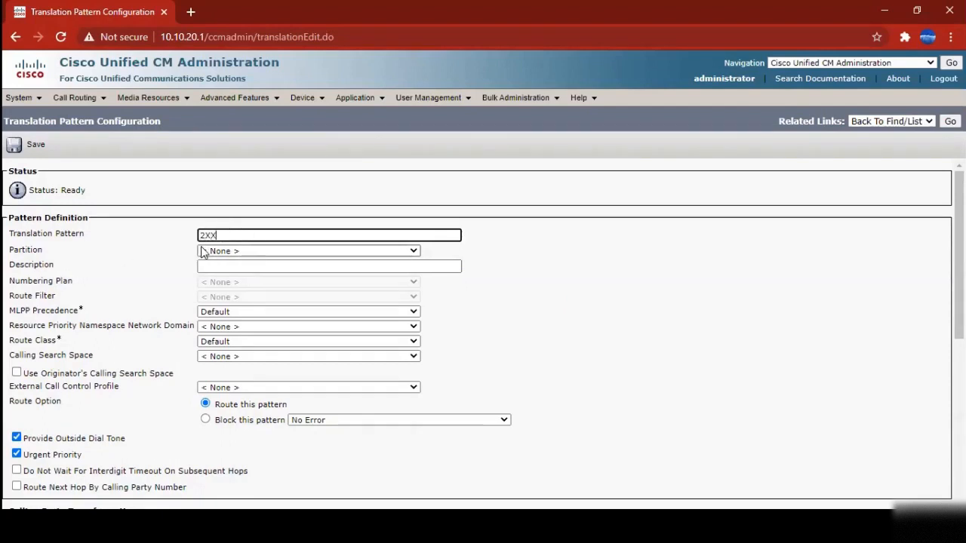
{"action": "type", "text": "X"}
{"action": "left_click", "coordinate": [557, 239]}
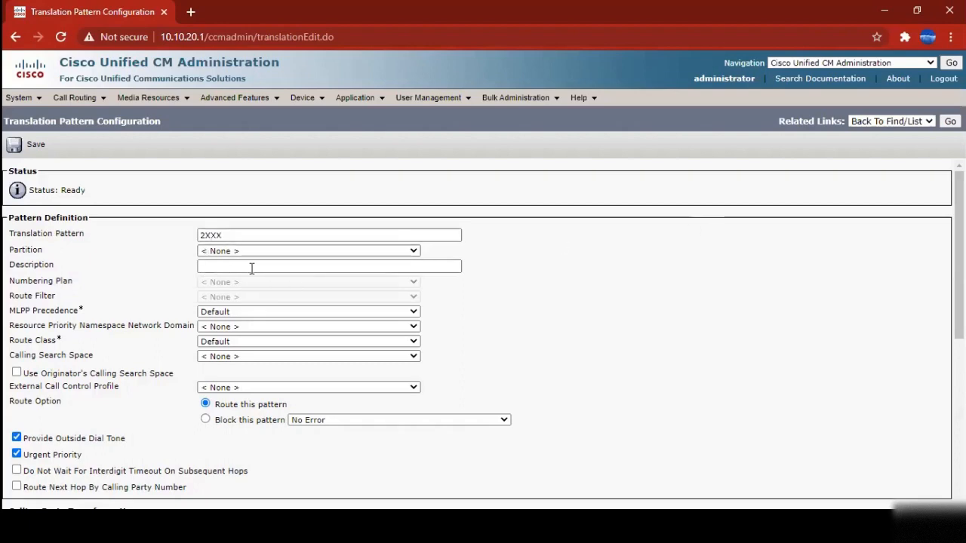
Set the Called Party Transform Mask to 3XXX
{"action": "scroll", "coordinate": [287, 286], "scroll_direction": "down", "scroll_amount": 4}
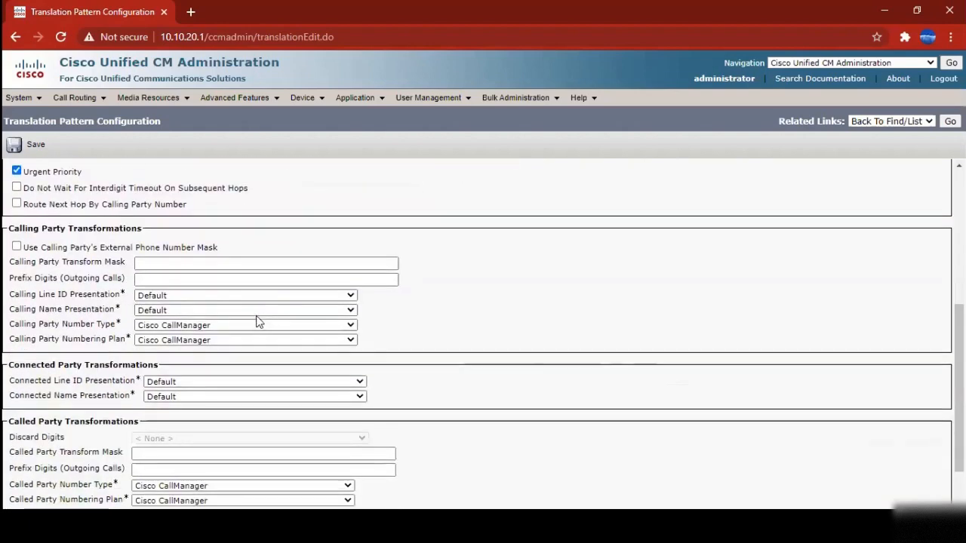
{"action": "scroll", "coordinate": [78, 385], "scroll_direction": "down", "scroll_amount": 1}
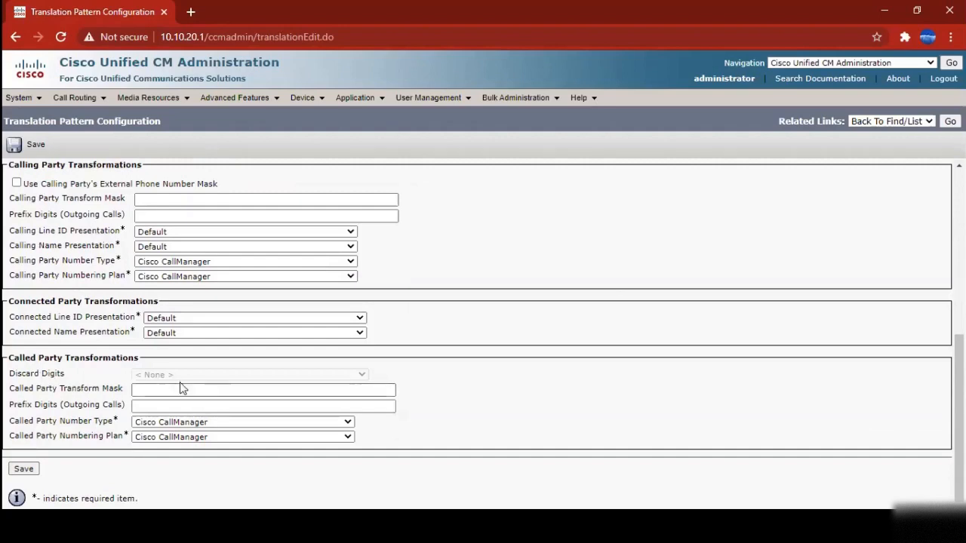
{"action": "left_click", "coordinate": [139, 390]}
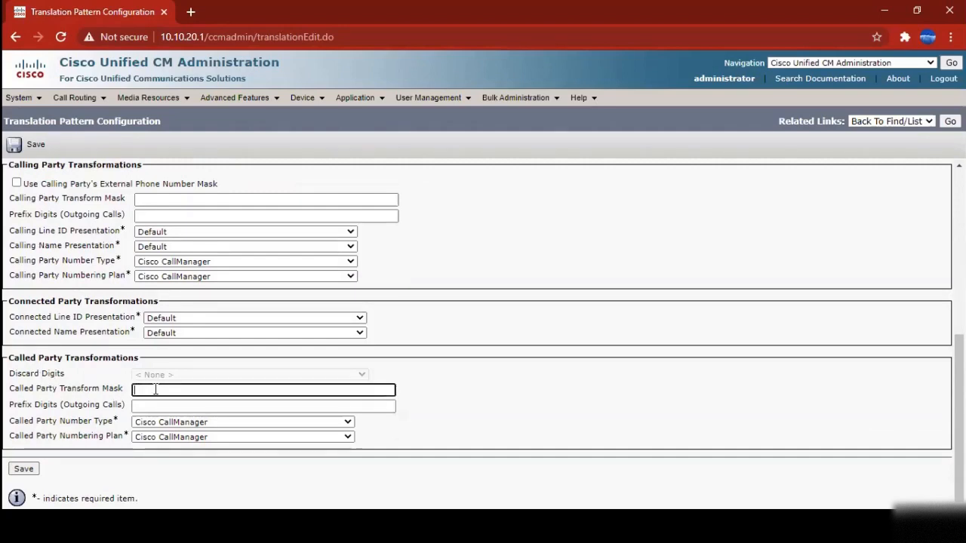
{"action": "left_click", "coordinate": [159, 408]}
{"action": "scroll", "coordinate": [157, 347], "scroll_direction": "up", "scroll_amount": 3}
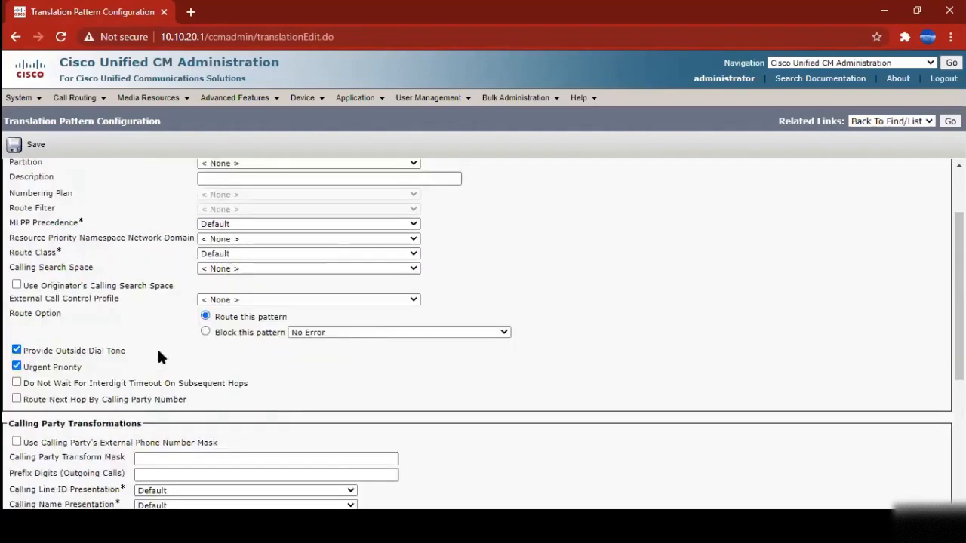
{"action": "scroll", "coordinate": [161, 357], "scroll_direction": "down", "scroll_amount": 3}
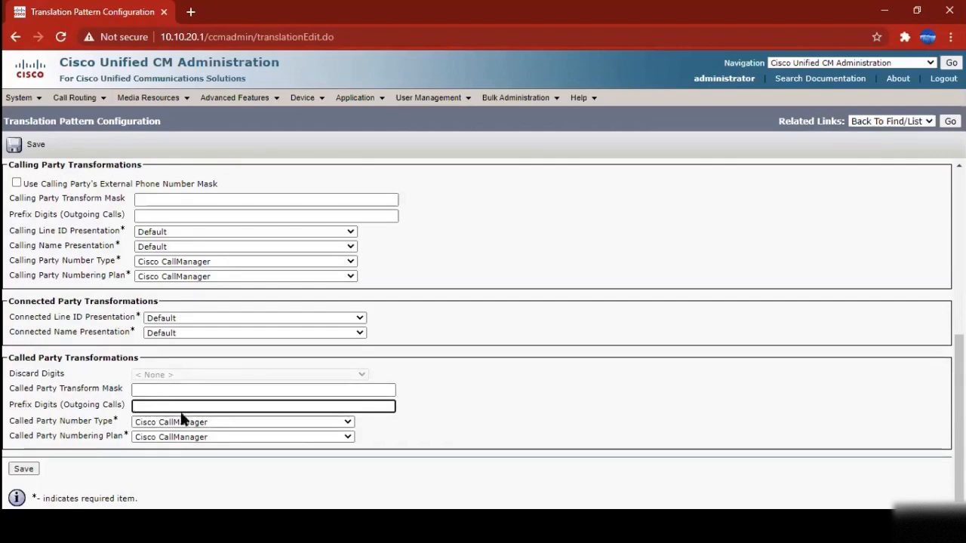
{"action": "left_click", "coordinate": [157, 387]}
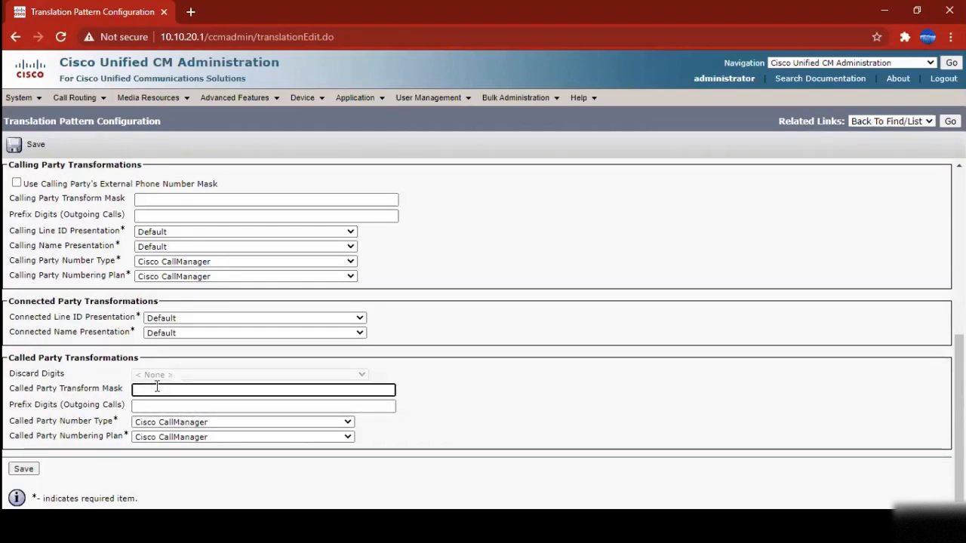
{"action": "type", "text": "3XXX"}
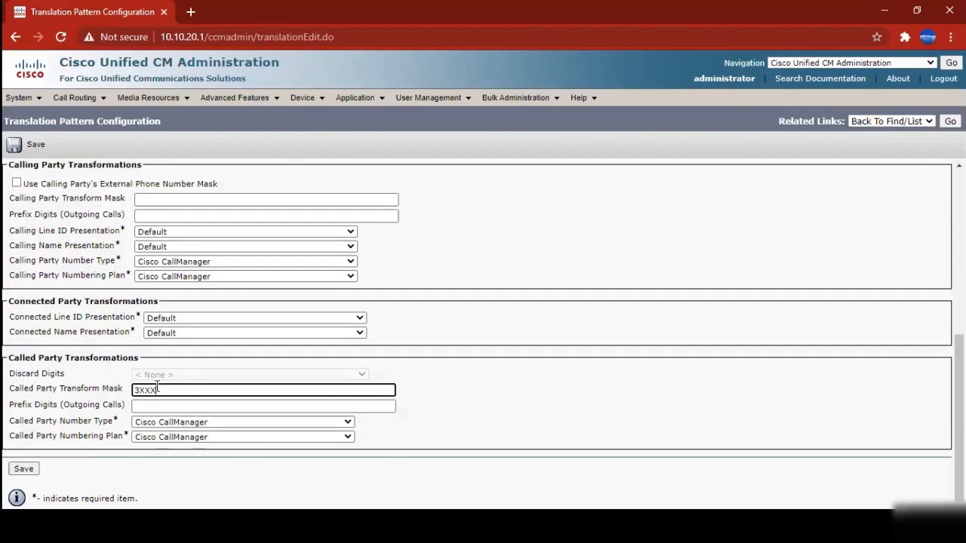
{"action": "left_click", "coordinate": [306, 384]}
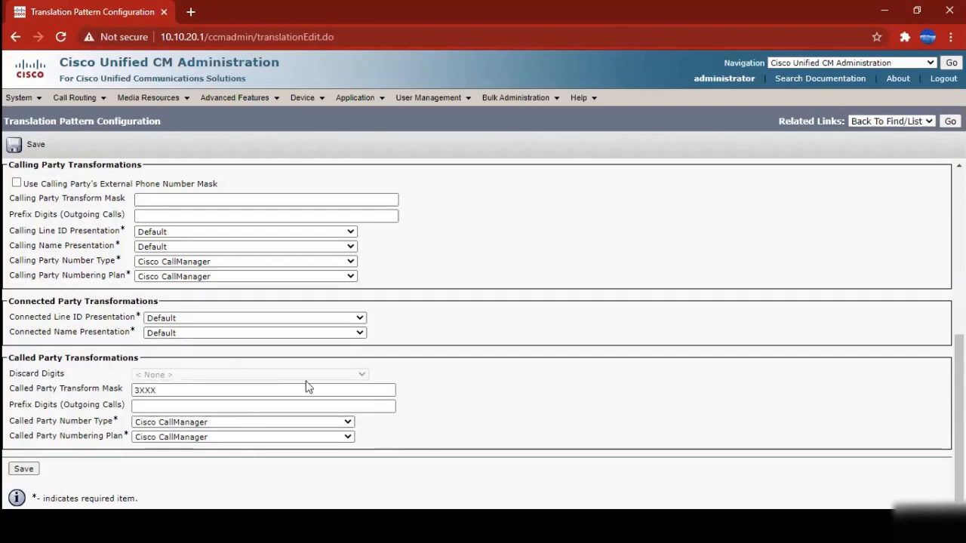
Change the translation pattern from 2XXX to 2.XXX
{"action": "scroll", "coordinate": [307, 386], "scroll_direction": "up", "scroll_amount": 5}
{"action": "left_click_drag", "start_coordinate": [232, 239], "coordinate": [151, 237]}
{"action": "scroll", "coordinate": [144, 377], "scroll_direction": "down", "scroll_amount": 3}
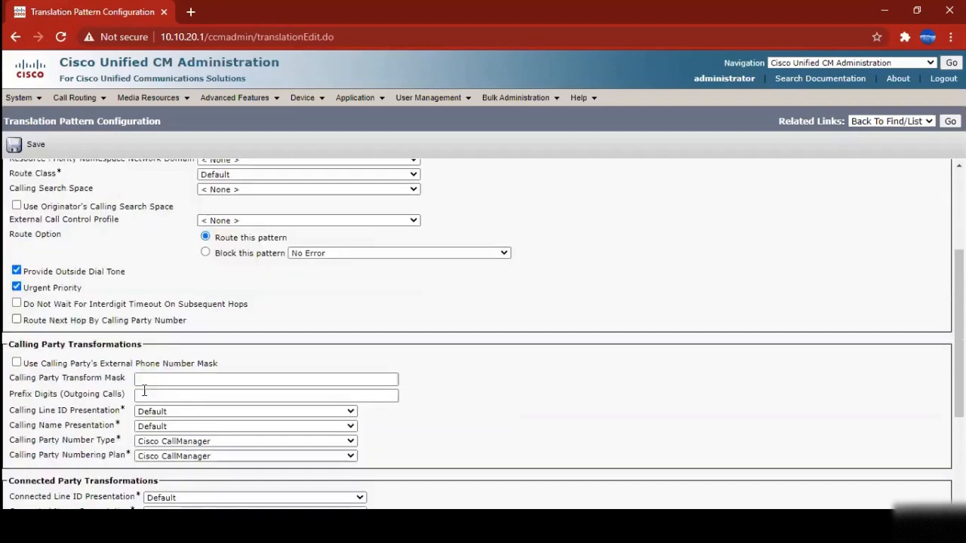
{"action": "scroll", "coordinate": [144, 391], "scroll_direction": "down", "scroll_amount": 3}
{"action": "left_click_drag", "start_coordinate": [160, 392], "coordinate": [114, 393]}
{"action": "left_click", "coordinate": [505, 362]}
{"action": "scroll", "coordinate": [505, 363], "scroll_direction": "up", "scroll_amount": 5}
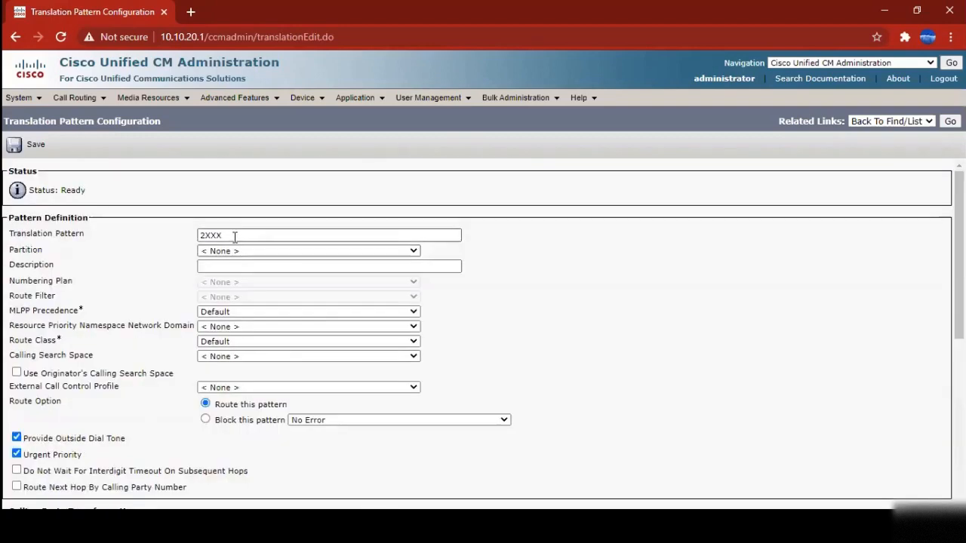
{"action": "left_click", "coordinate": [209, 236]}
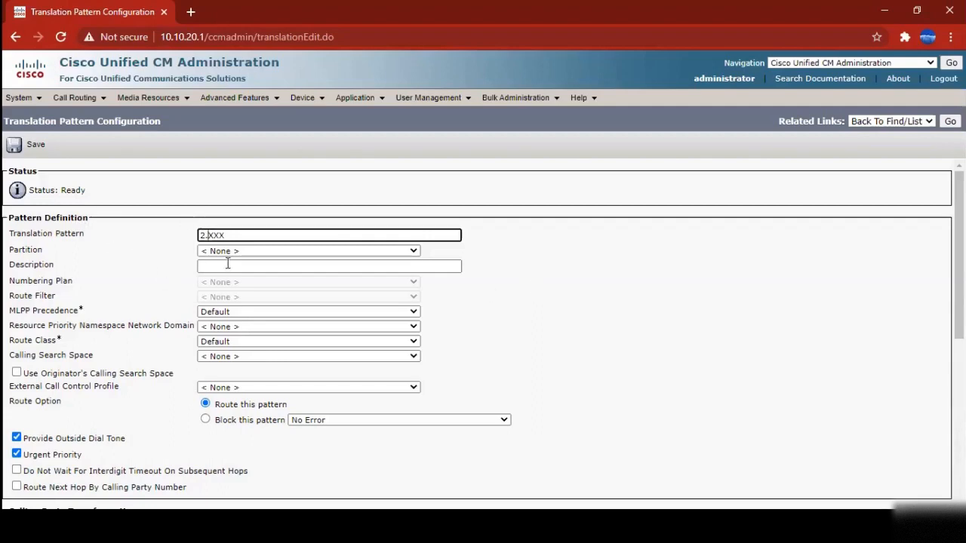
{"action": "left_click", "coordinate": [130, 240]}
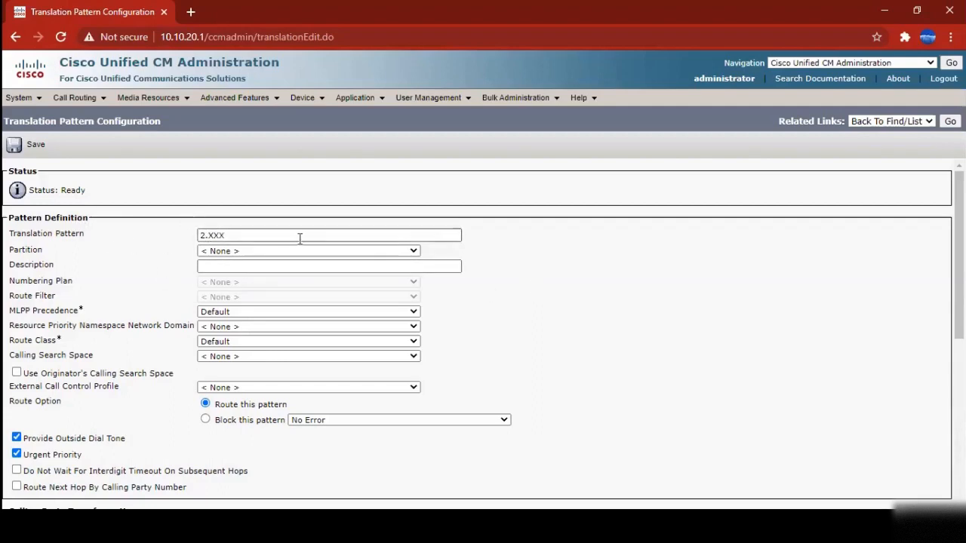
{"action": "scroll", "coordinate": [444, 384], "scroll_direction": "down", "scroll_amount": 5}
{"action": "left_click", "coordinate": [155, 375]}
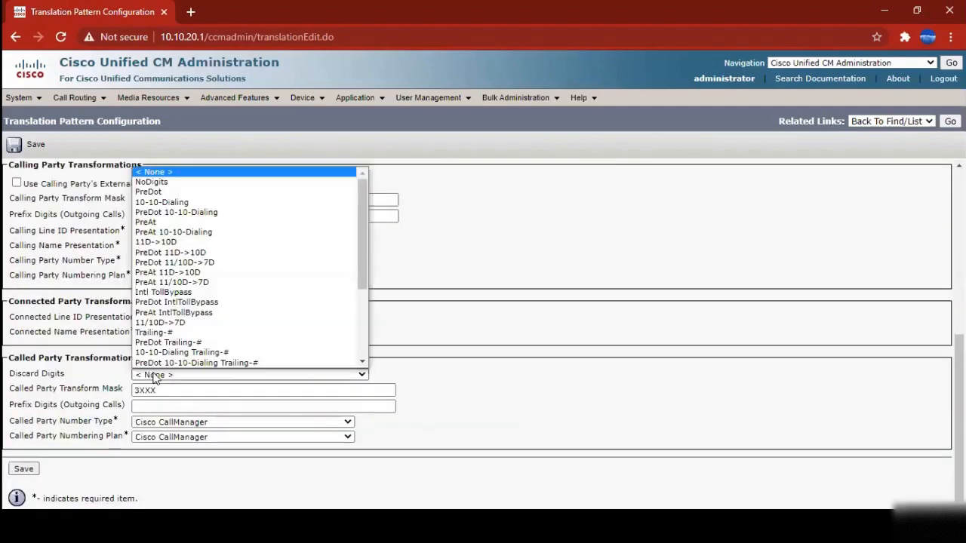
Set Discard Digits to PreDot
{"action": "left_click", "coordinate": [156, 376]}
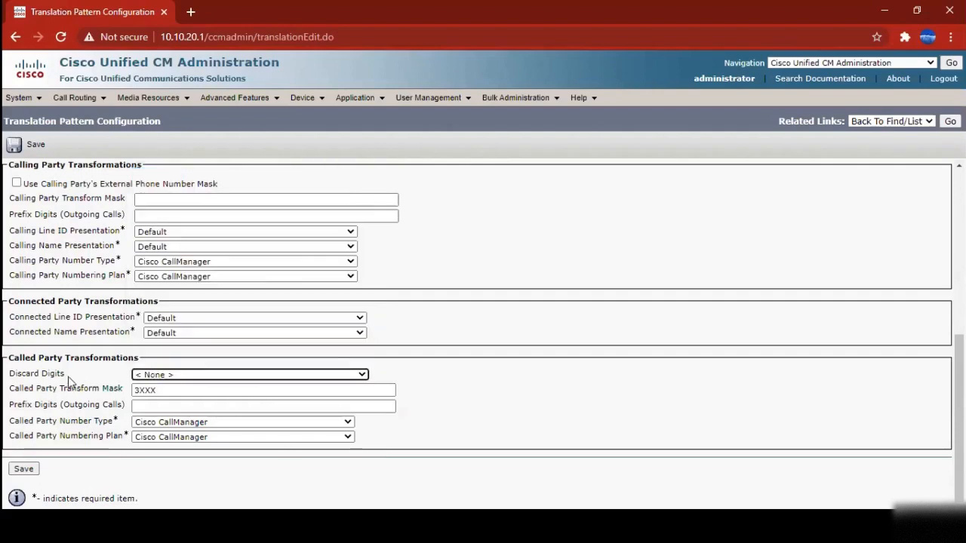
{"action": "left_click", "coordinate": [158, 377]}
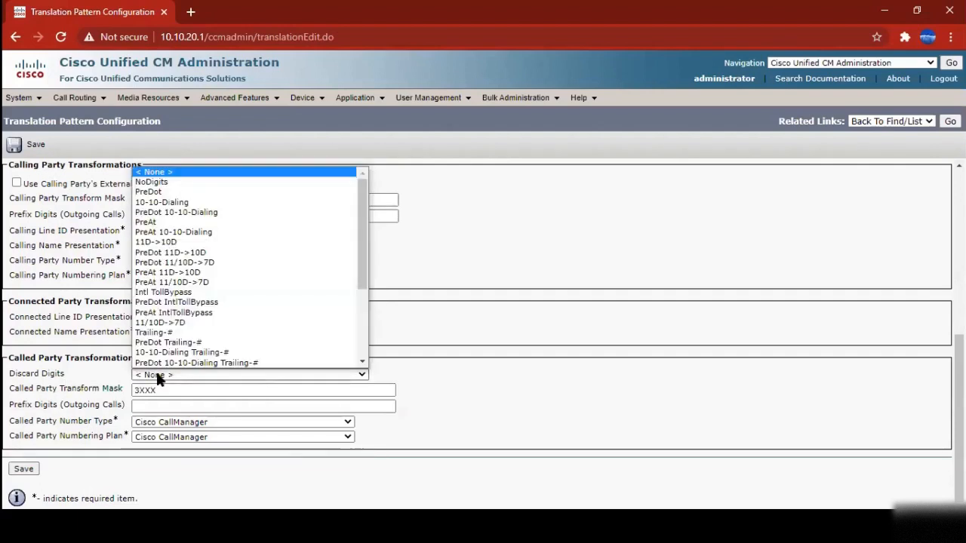
{"action": "scroll", "coordinate": [158, 326], "scroll_direction": "down", "scroll_amount": 1}
{"action": "scroll", "coordinate": [156, 241], "scroll_direction": "up", "scroll_amount": 1}
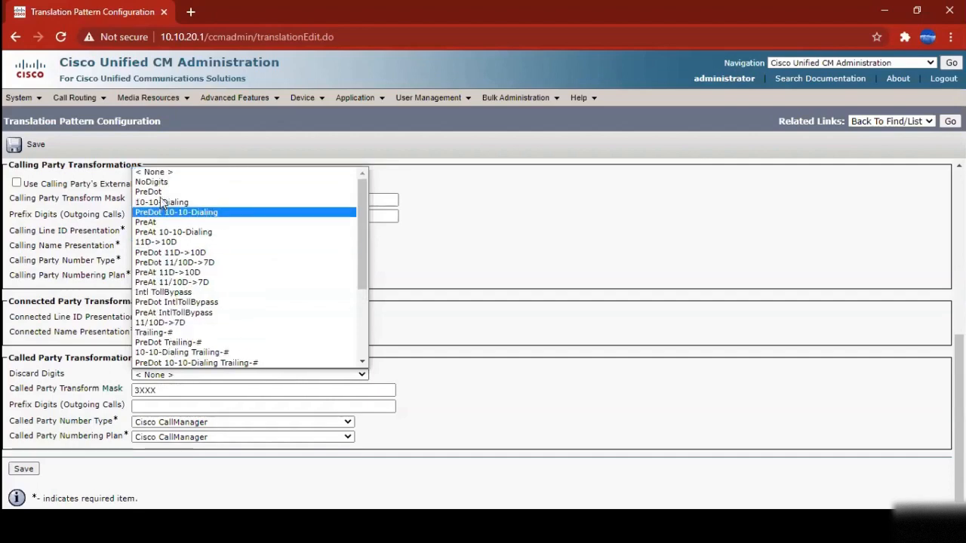
{"action": "left_click", "coordinate": [158, 194]}
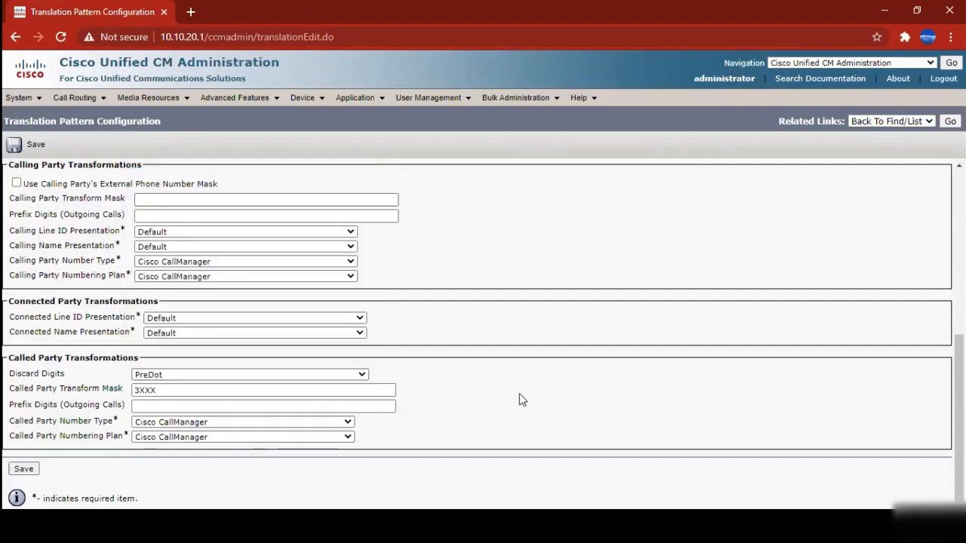
{"action": "scroll", "coordinate": [274, 355], "scroll_direction": "up", "scroll_amount": 10}
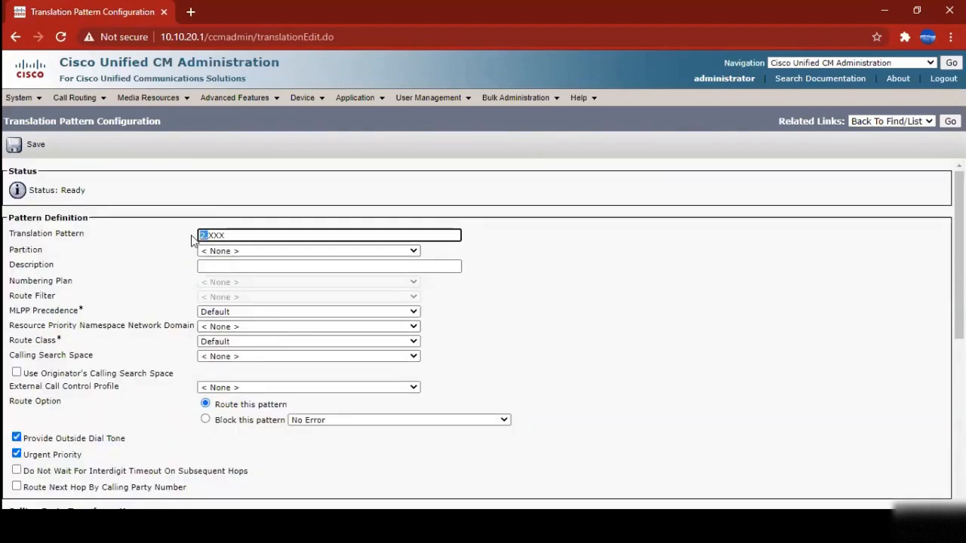
{"action": "scroll", "coordinate": [569, 318], "scroll_direction": "down", "scroll_amount": 10}
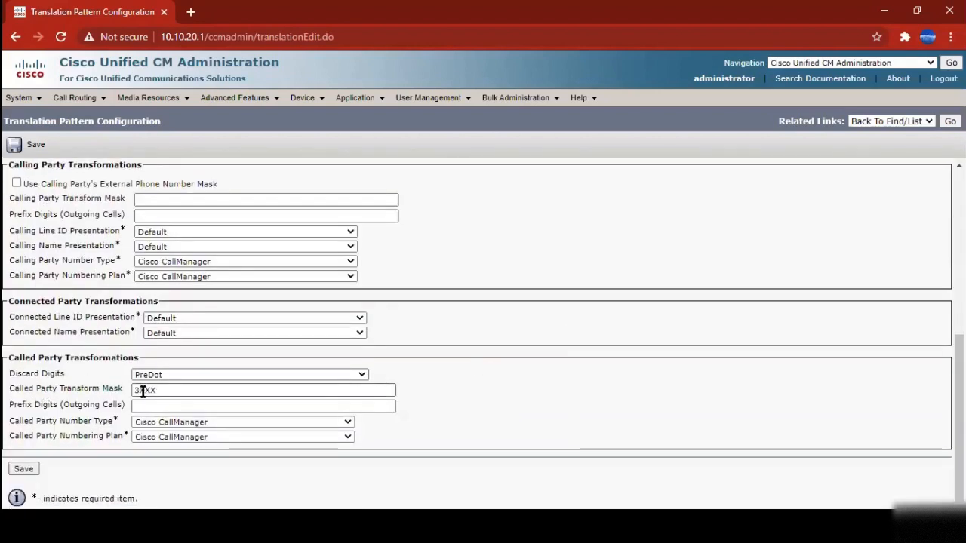
Delete the 3XXX Called Party Transform Mask, leaving it empty
{"action": "left_click_drag", "start_coordinate": [135, 391], "coordinate": [141, 391]}
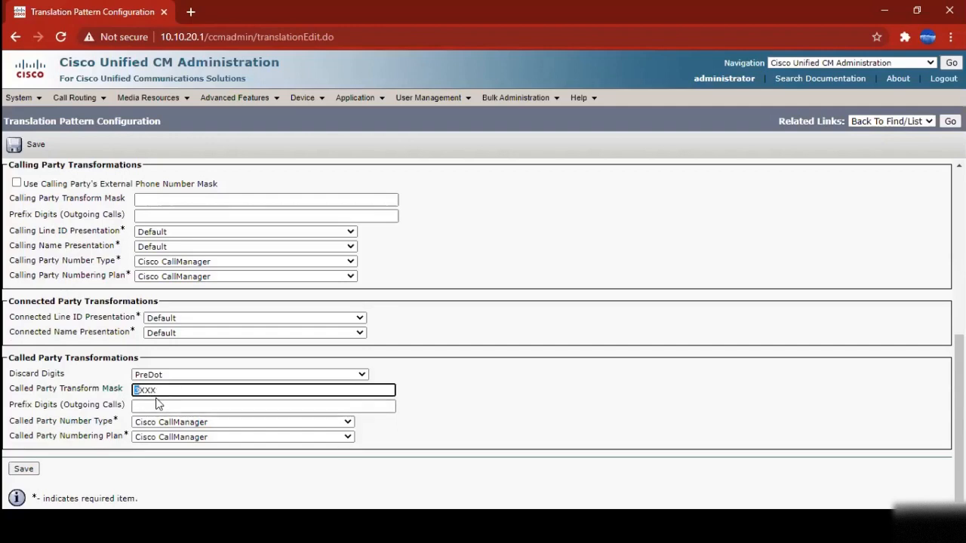
{"action": "left_click_drag", "start_coordinate": [163, 389], "coordinate": [108, 398]}
{"action": "key", "text": "BackSpace"}
{"action": "scroll", "coordinate": [186, 302], "scroll_direction": "up", "scroll_amount": 5}
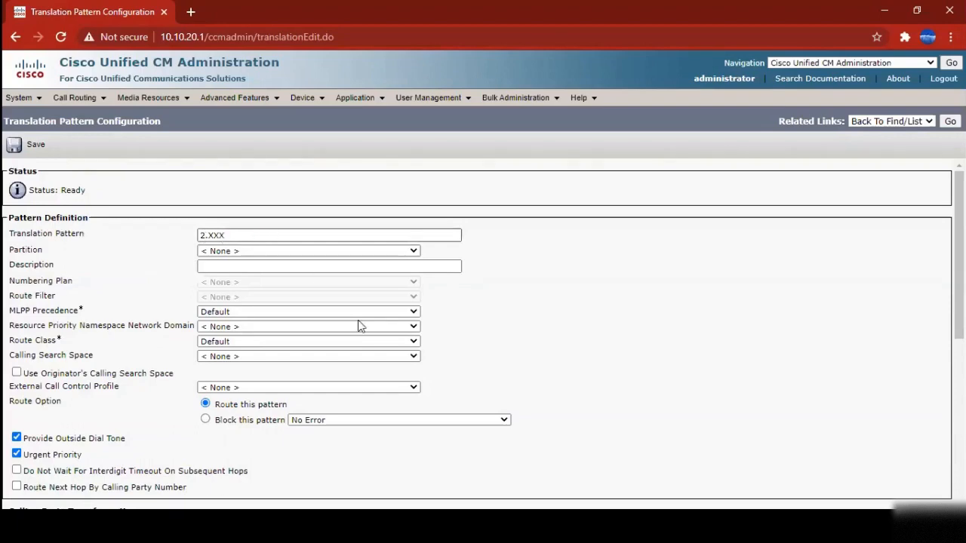
{"action": "scroll", "coordinate": [359, 326], "scroll_direction": "down", "scroll_amount": 5}
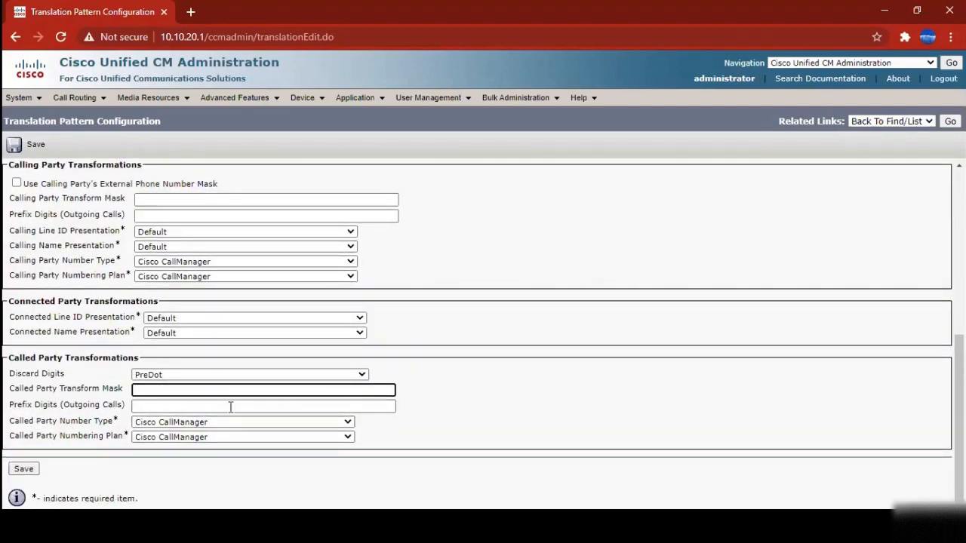
{"action": "scroll", "coordinate": [207, 389], "scroll_direction": "up", "scroll_amount": 5}
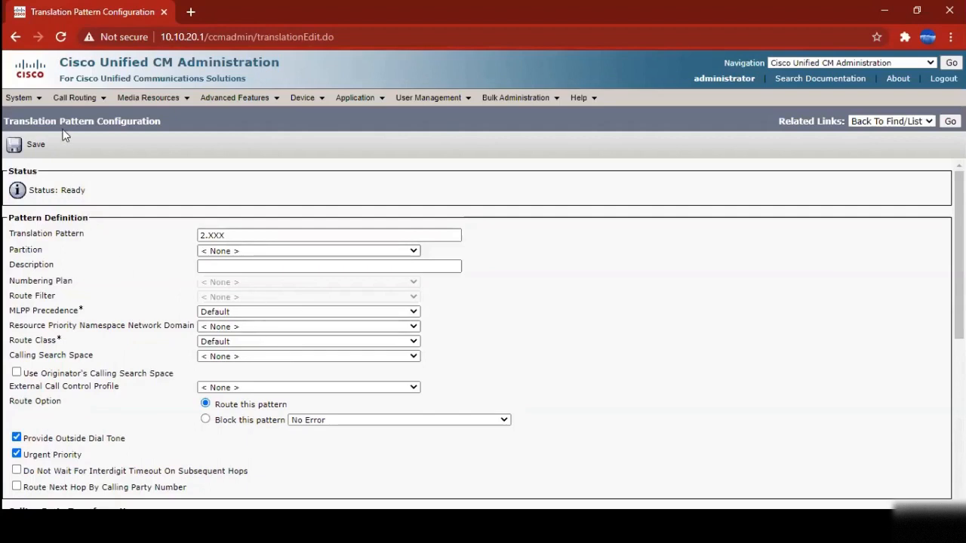
{"action": "left_click", "coordinate": [74, 97]}
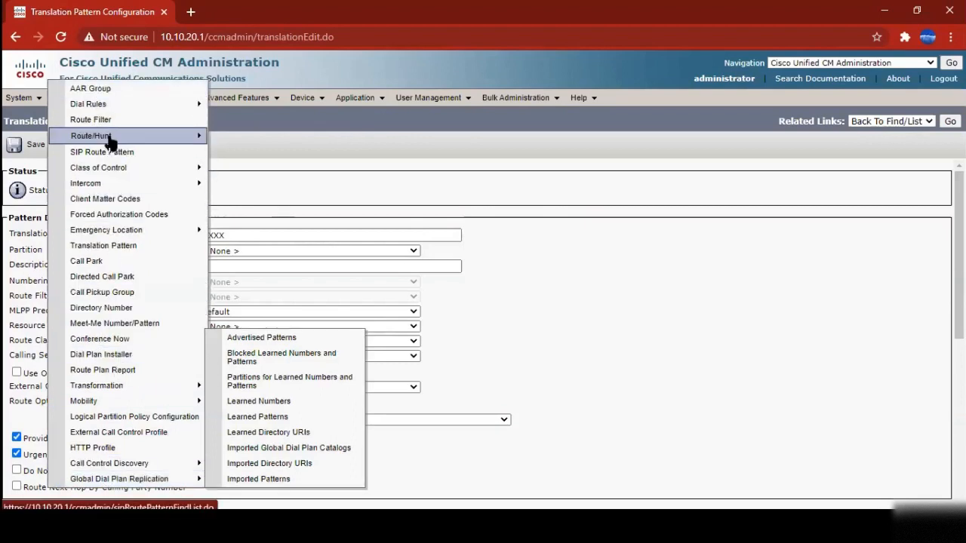
Show the Cisco Voice Mail Port list: CiscoUM1-VI1 and CiscoUM1-VI2 on 5601 and 5602
{"action": "mouse_move", "coordinate": [121, 169]}
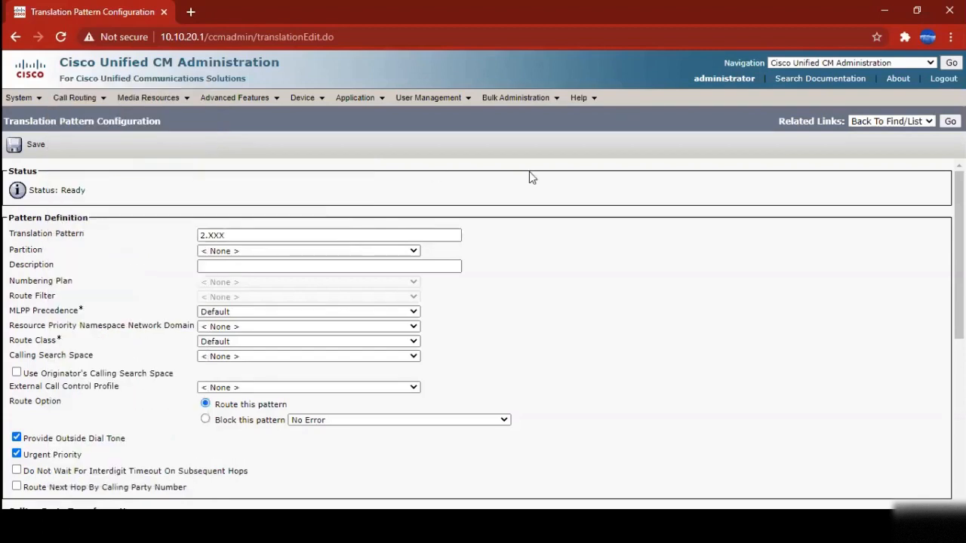
{"action": "mouse_move", "coordinate": [303, 98]}
{"action": "mouse_move", "coordinate": [234, 106]}
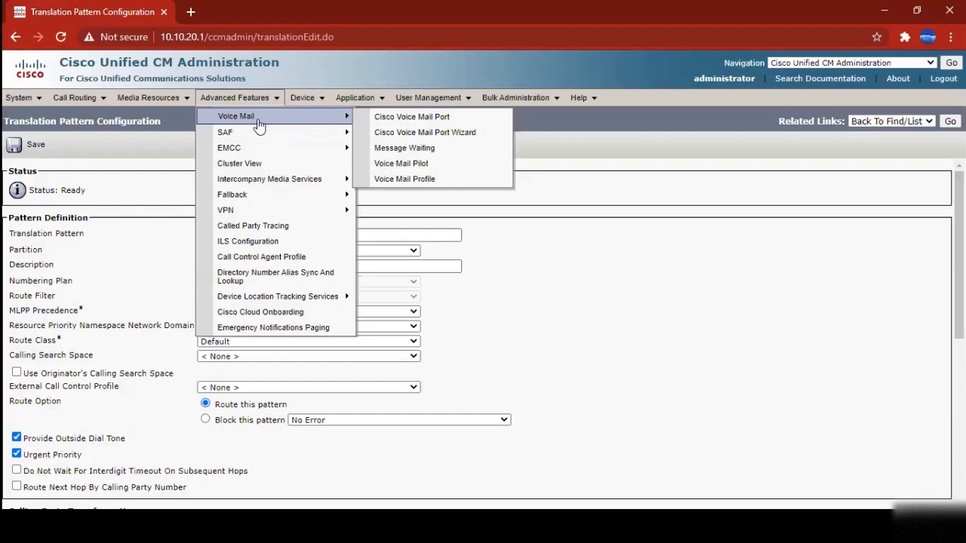
{"action": "left_click", "coordinate": [427, 121]}
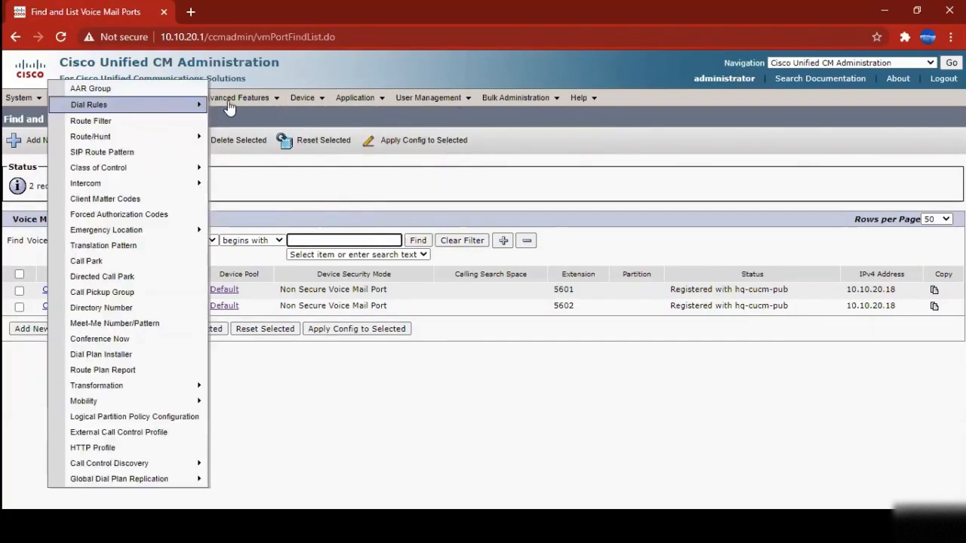
{"action": "mouse_move", "coordinate": [278, 119]}
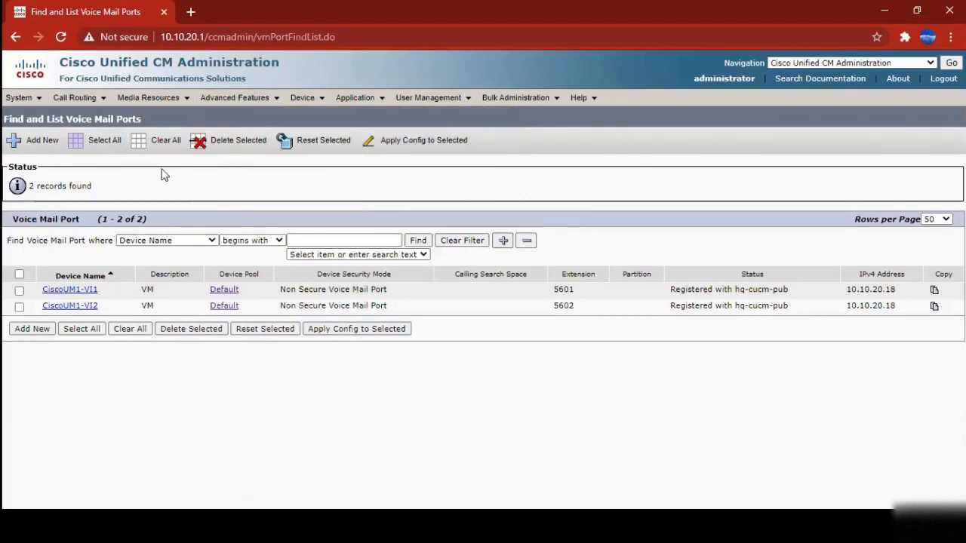
{"action": "left_click_drag", "start_coordinate": [43, 289], "coordinate": [921, 309]}
{"action": "left_click", "coordinate": [811, 368]}
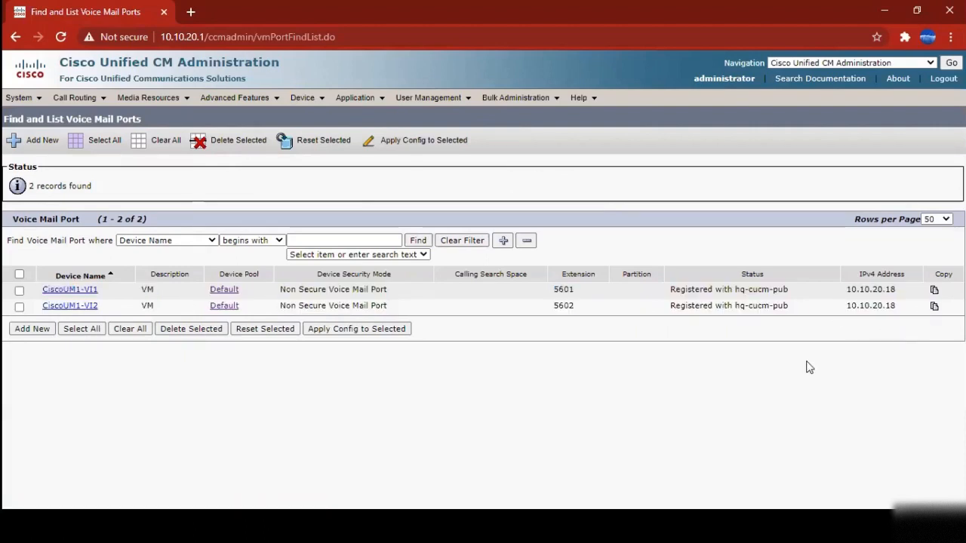
{"action": "left_click", "coordinate": [234, 98]}
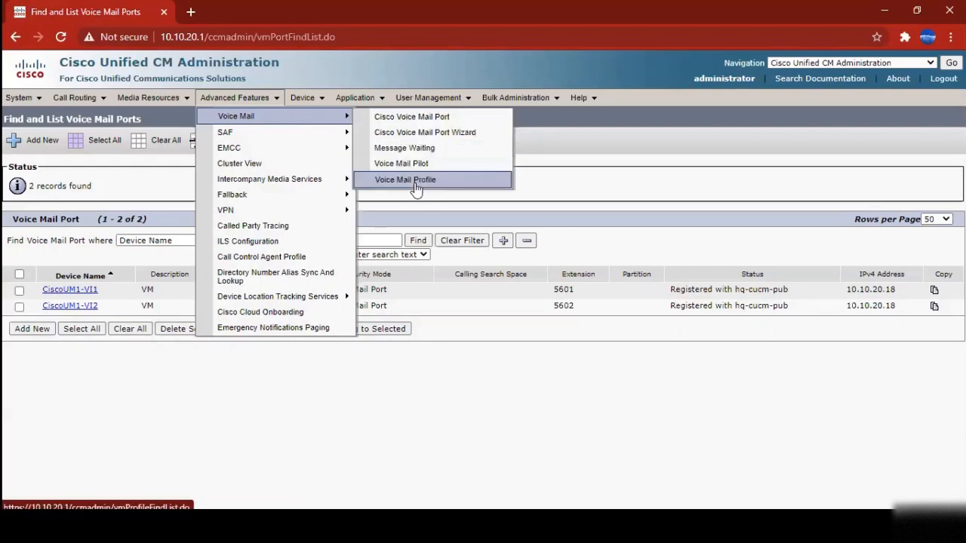
List all voice mail profiles: Default, DefaultVM with pilot 5600, and NoVoiceMail
{"action": "left_click", "coordinate": [414, 183]}
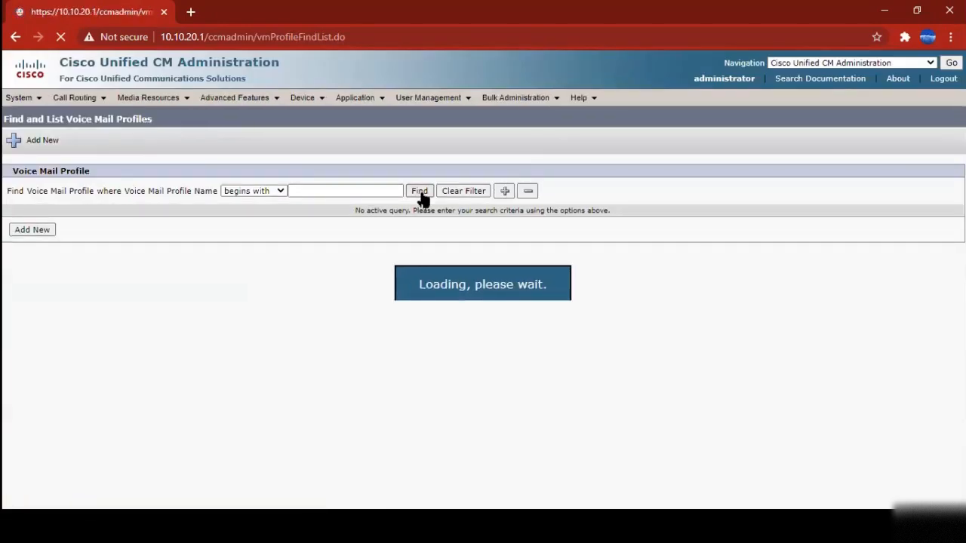
{"action": "left_click", "coordinate": [419, 192]}
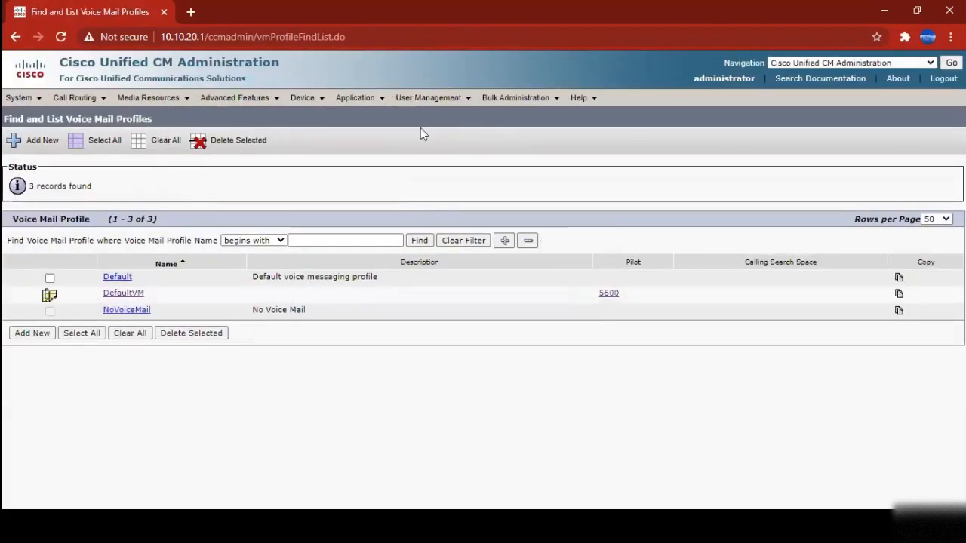
{"action": "mouse_move", "coordinate": [447, 102]}
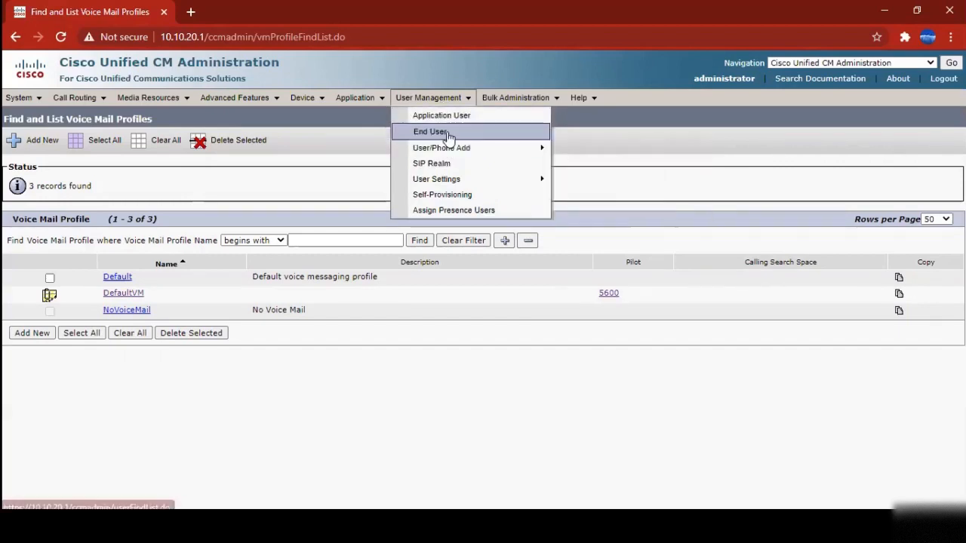
{"action": "left_click", "coordinate": [448, 135]}
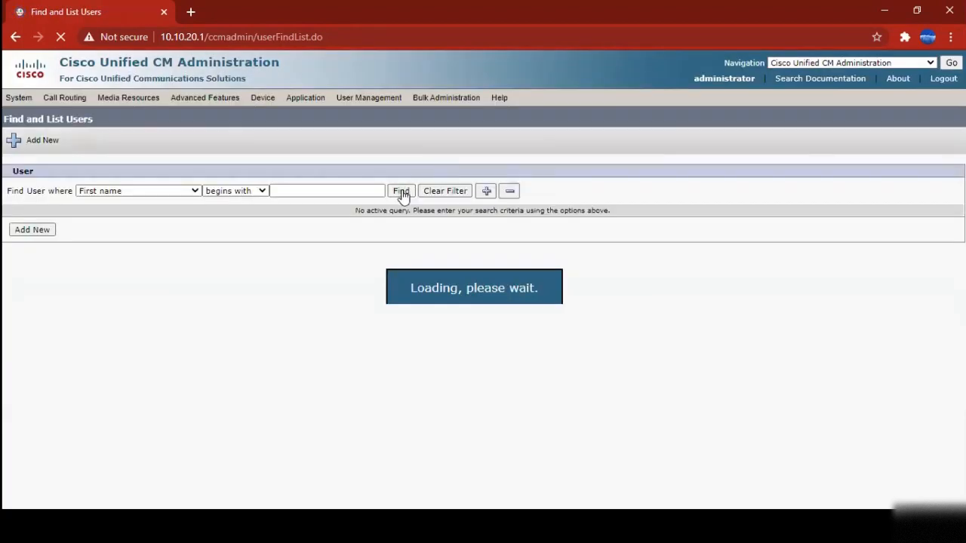
{"action": "left_click", "coordinate": [401, 192]}
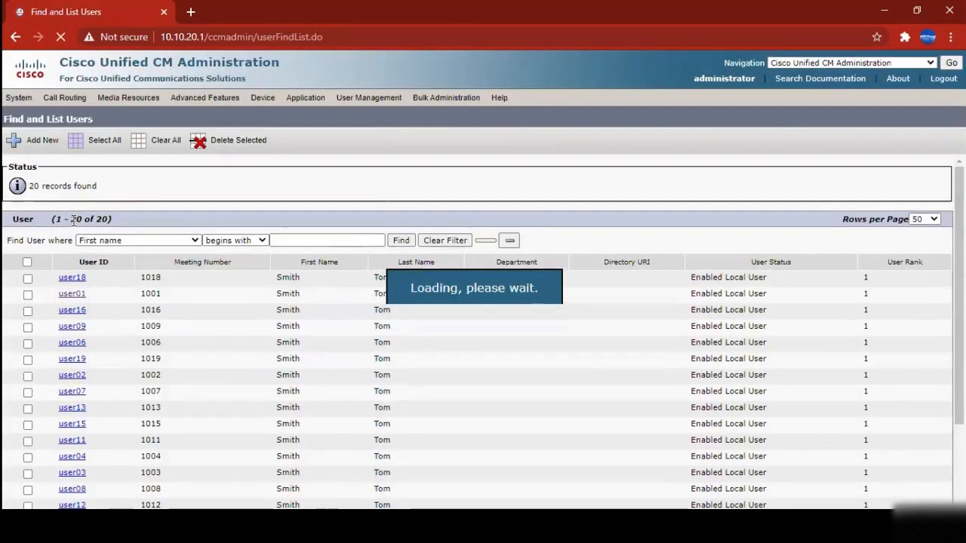
{"action": "left_click_drag", "start_coordinate": [71, 219], "coordinate": [143, 219]}
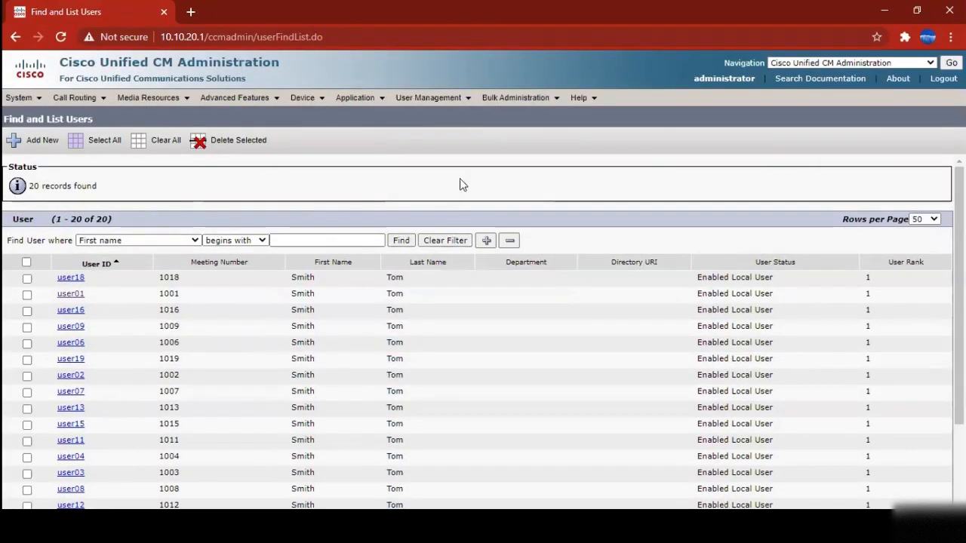
{"action": "scroll", "coordinate": [433, 210], "scroll_direction": "down", "scroll_amount": 1}
{"action": "scroll", "coordinate": [456, 249], "scroll_direction": "down", "scroll_amount": 1}
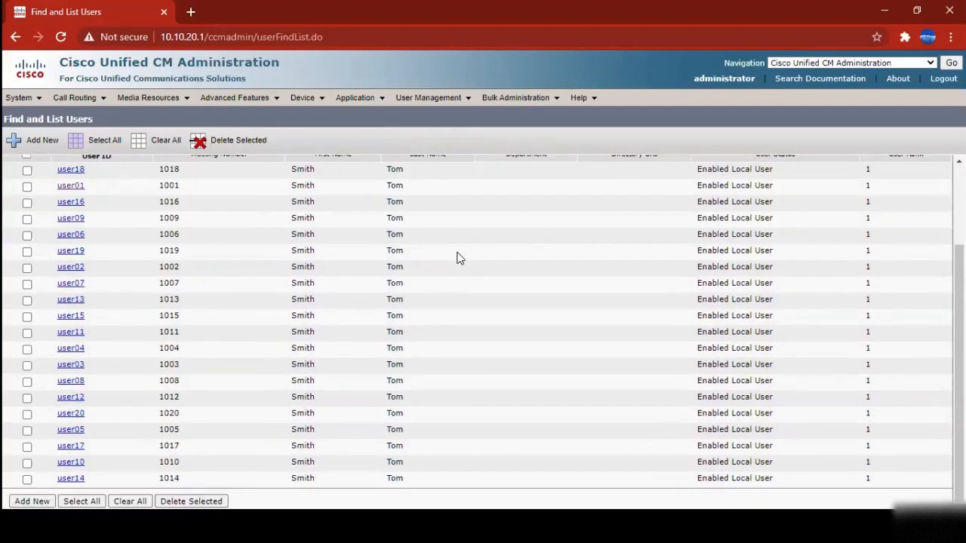
{"action": "scroll", "coordinate": [470, 278], "scroll_direction": "up", "scroll_amount": 2}
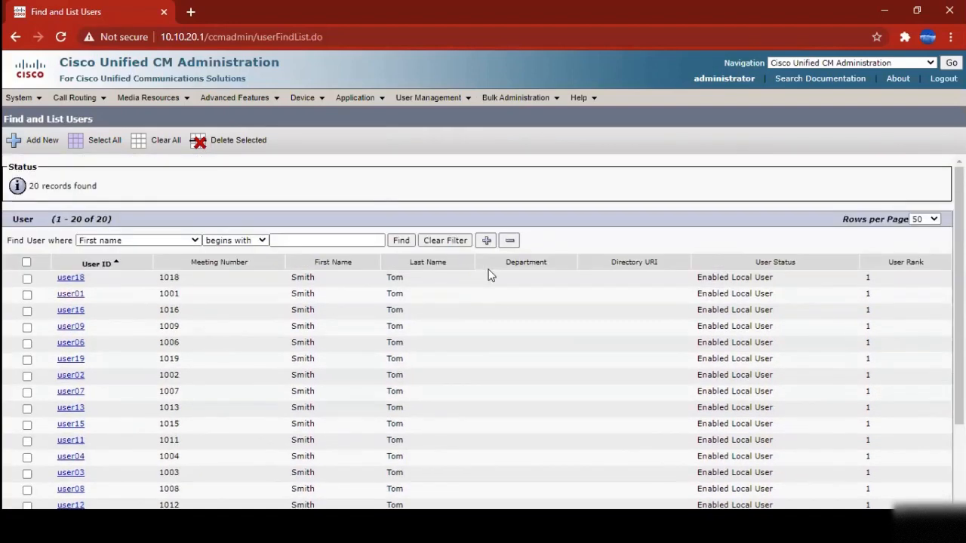
{"action": "scroll", "coordinate": [491, 285], "scroll_direction": "down", "scroll_amount": 2}
{"action": "scroll", "coordinate": [493, 280], "scroll_direction": "up", "scroll_amount": 2}
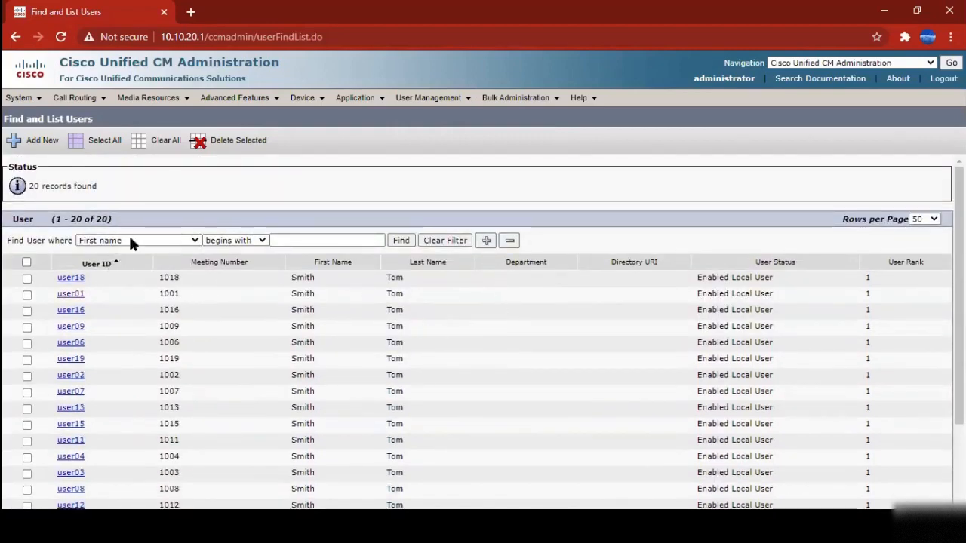
{"action": "left_click", "coordinate": [23, 96]}
{"action": "mouse_move", "coordinate": [90, 237]}
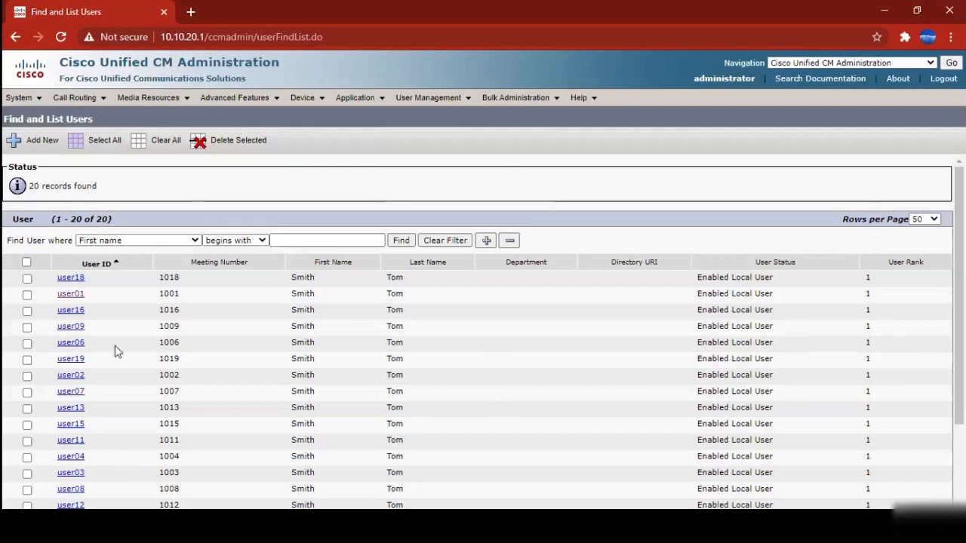
{"action": "left_click", "coordinate": [133, 243]}
{"action": "left_click", "coordinate": [132, 242]}
{"action": "left_click", "coordinate": [295, 241]}
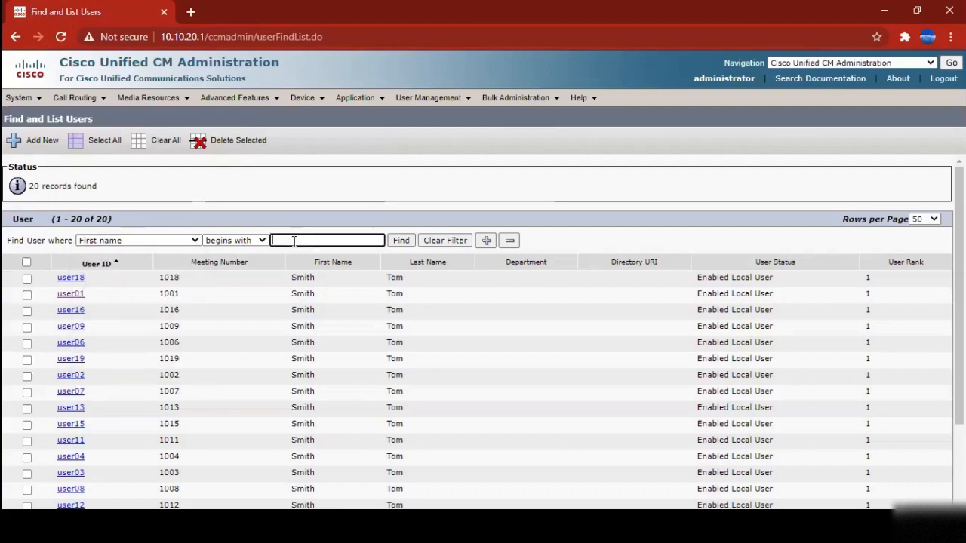
{"action": "left_click", "coordinate": [139, 241]}
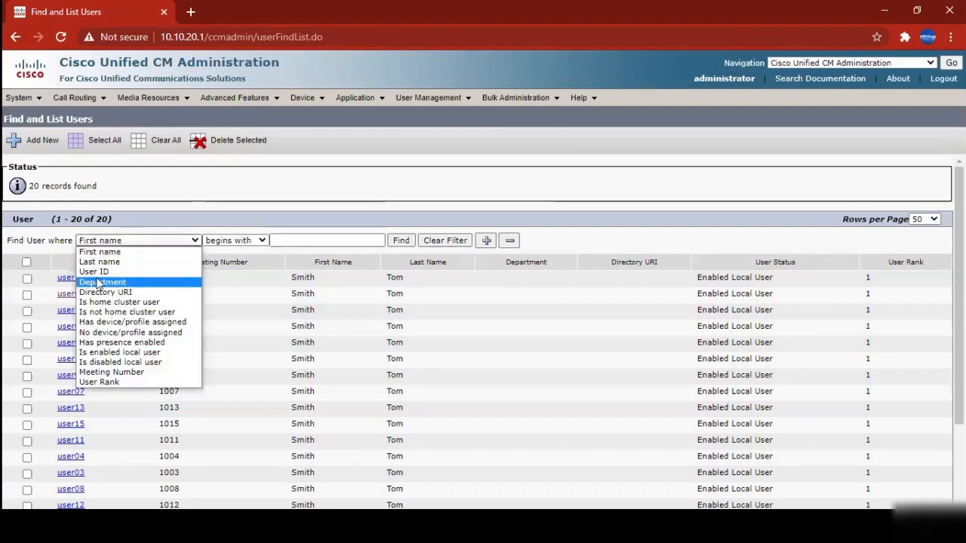
{"action": "left_click", "coordinate": [515, 326]}
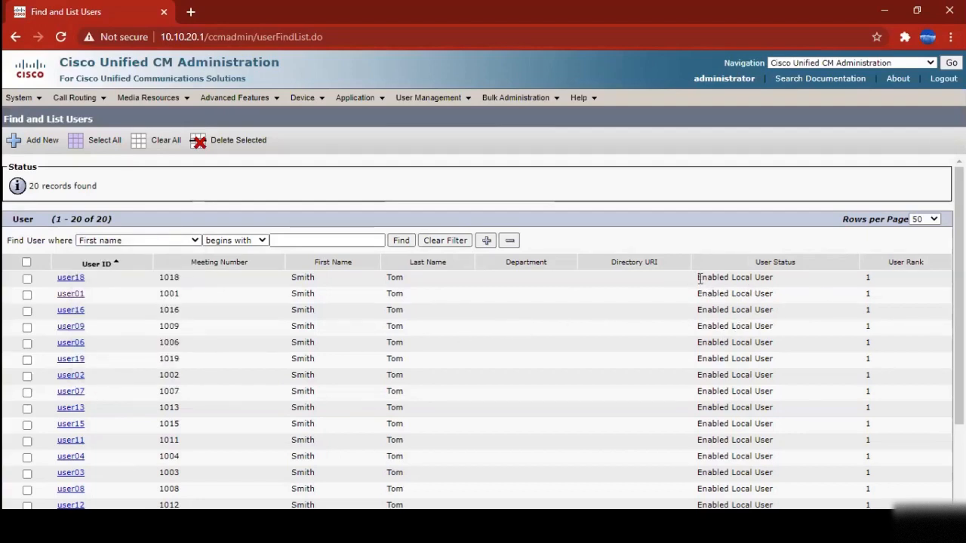
{"action": "left_click_drag", "start_coordinate": [699, 278], "coordinate": [781, 280]}
{"action": "scroll", "coordinate": [779, 308], "scroll_direction": "down", "scroll_amount": 2}
{"action": "scroll", "coordinate": [599, 341], "scroll_direction": "up", "scroll_amount": 1}
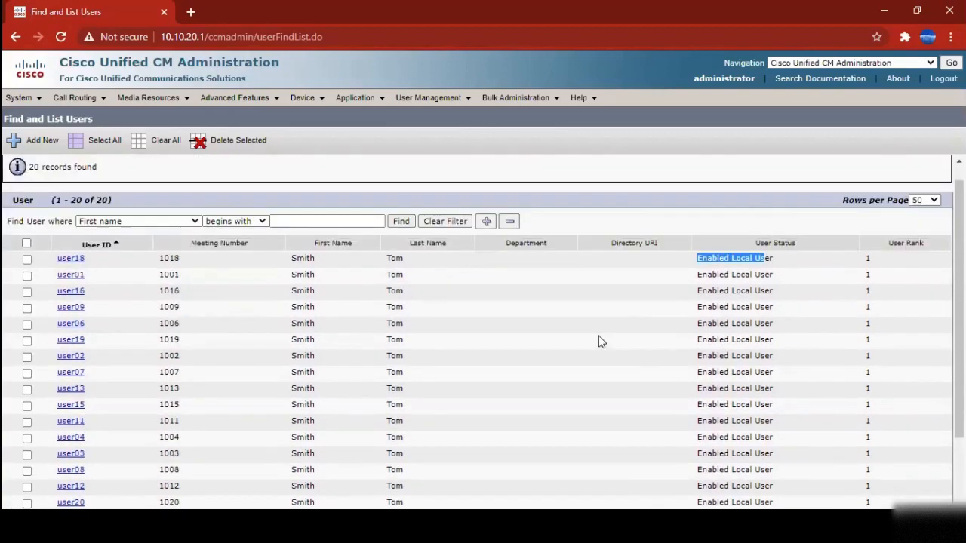
{"action": "scroll", "coordinate": [599, 341], "scroll_direction": "up", "scroll_amount": 1}
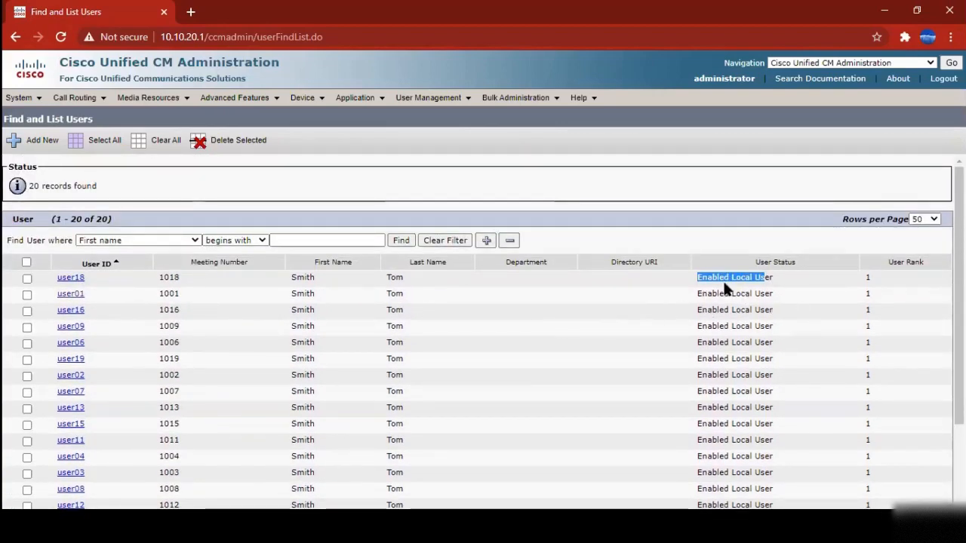
{"action": "left_click", "coordinate": [674, 287]}
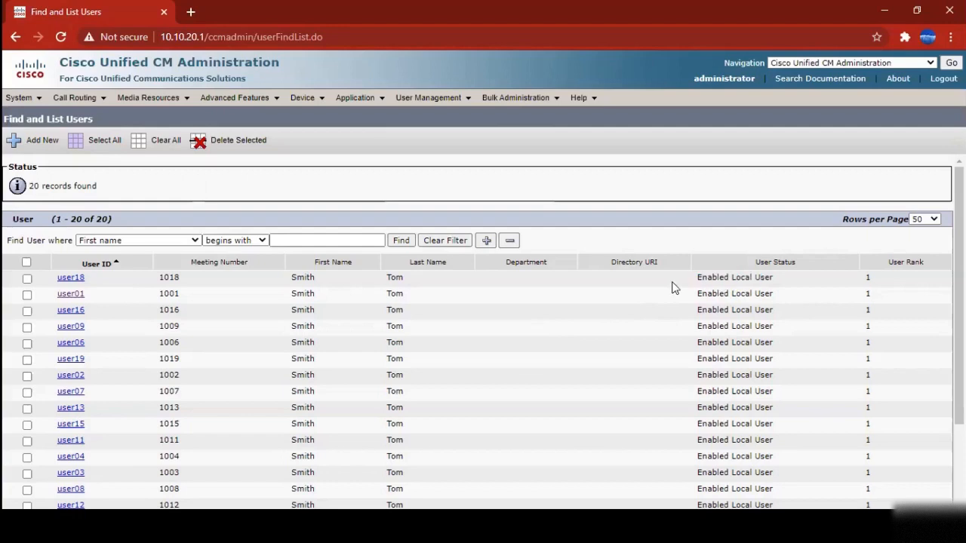
Open user01's End User Configuration and select controlled device CSFUSER001, primary extension 1001
{"action": "left_click", "coordinate": [73, 295]}
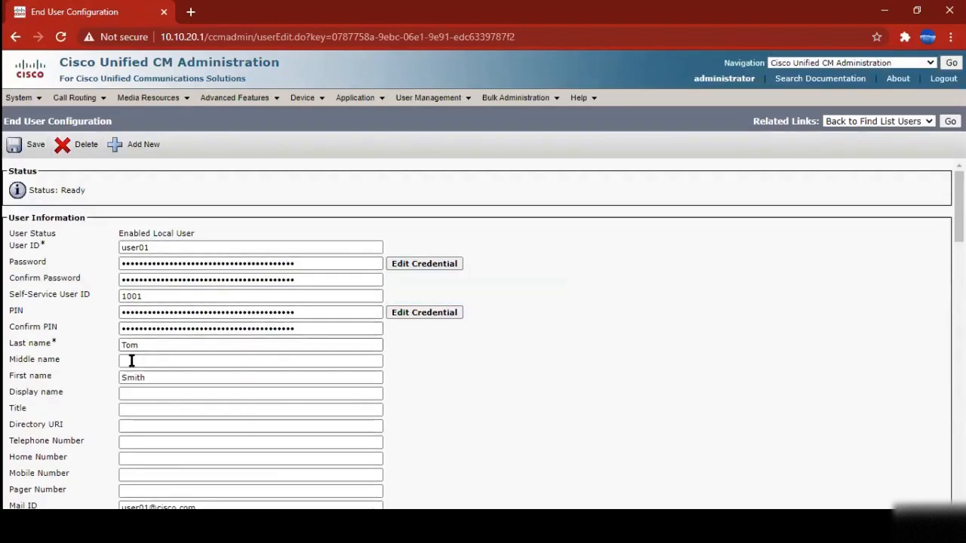
{"action": "scroll", "coordinate": [153, 332], "scroll_direction": "down", "scroll_amount": 3}
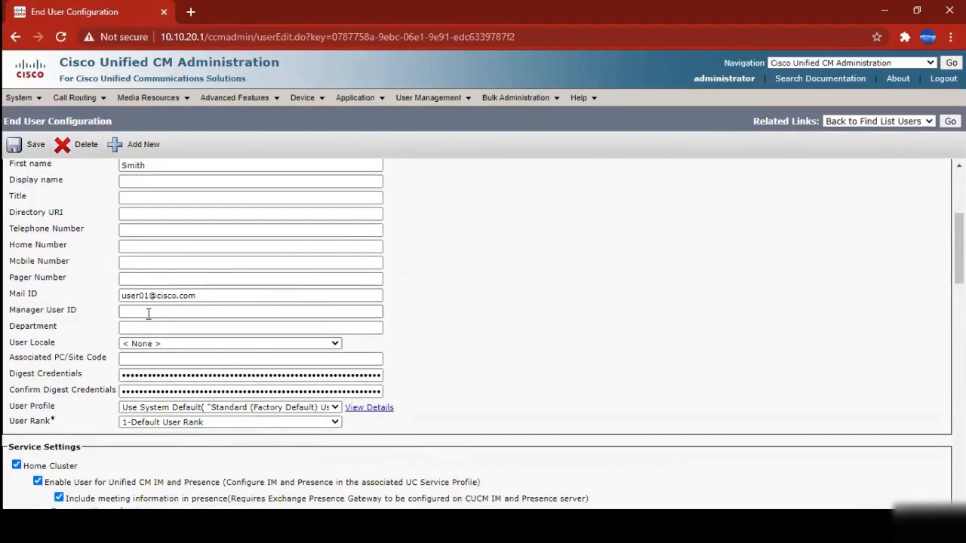
{"action": "scroll", "coordinate": [148, 314], "scroll_direction": "down", "scroll_amount": 2}
{"action": "scroll", "coordinate": [204, 301], "scroll_direction": "up", "scroll_amount": 2}
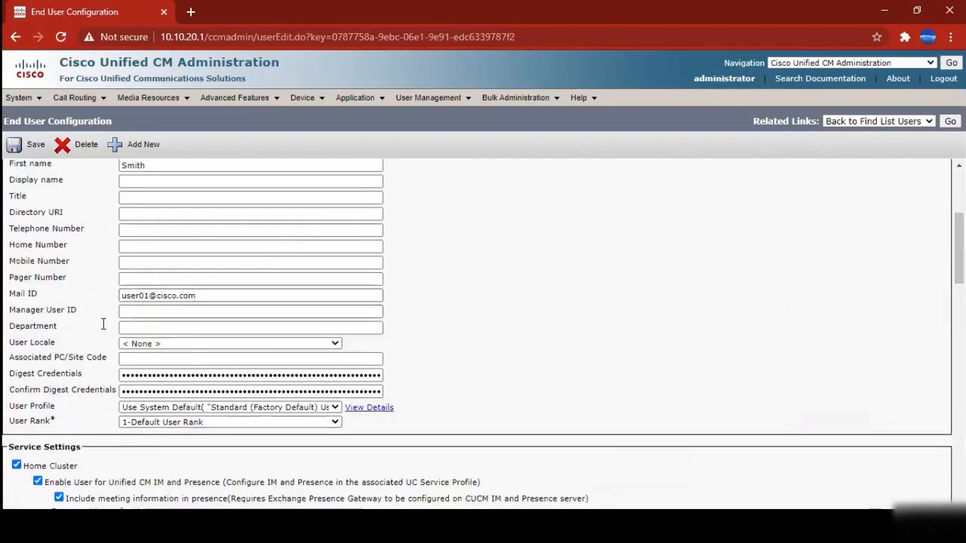
{"action": "scroll", "coordinate": [252, 354], "scroll_direction": "down", "scroll_amount": 7}
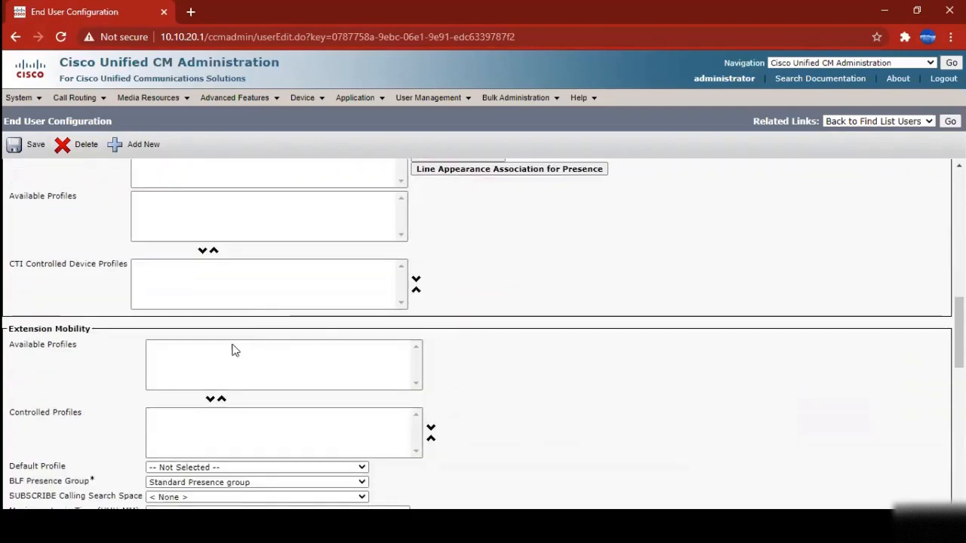
{"action": "scroll", "coordinate": [234, 349], "scroll_direction": "up", "scroll_amount": 2}
{"action": "left_click", "coordinate": [187, 285]}
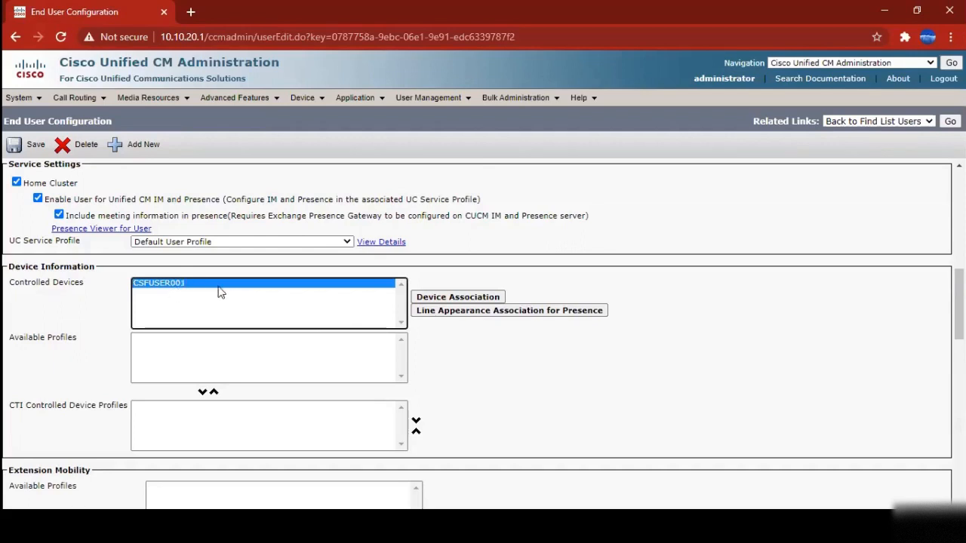
{"action": "mouse_move", "coordinate": [302, 97]}
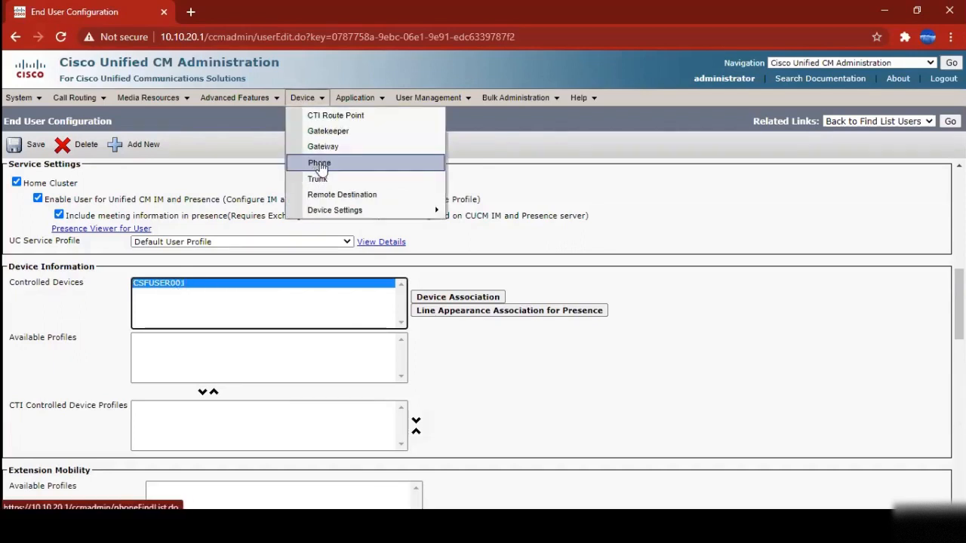
{"action": "left_click", "coordinate": [665, 197]}
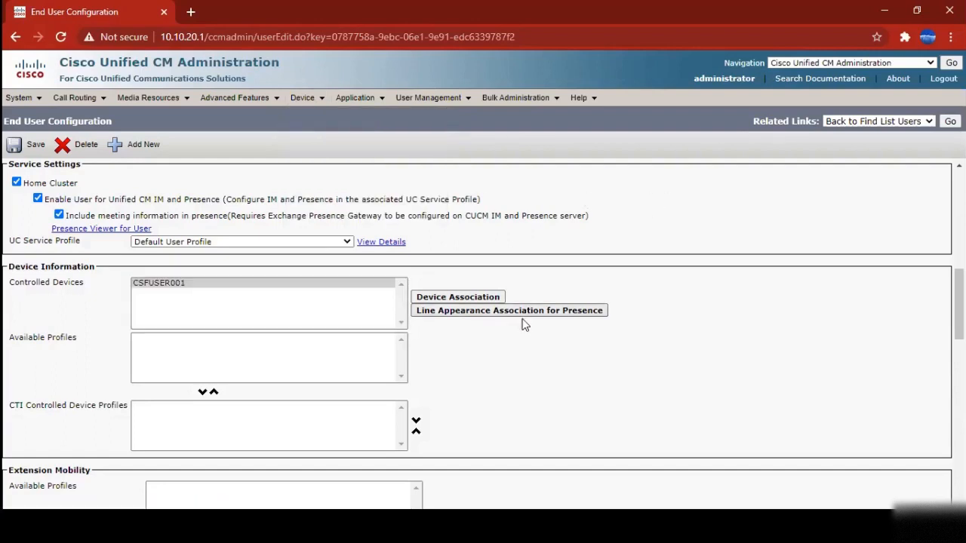
{"action": "scroll", "coordinate": [524, 324], "scroll_direction": "down", "scroll_amount": 6}
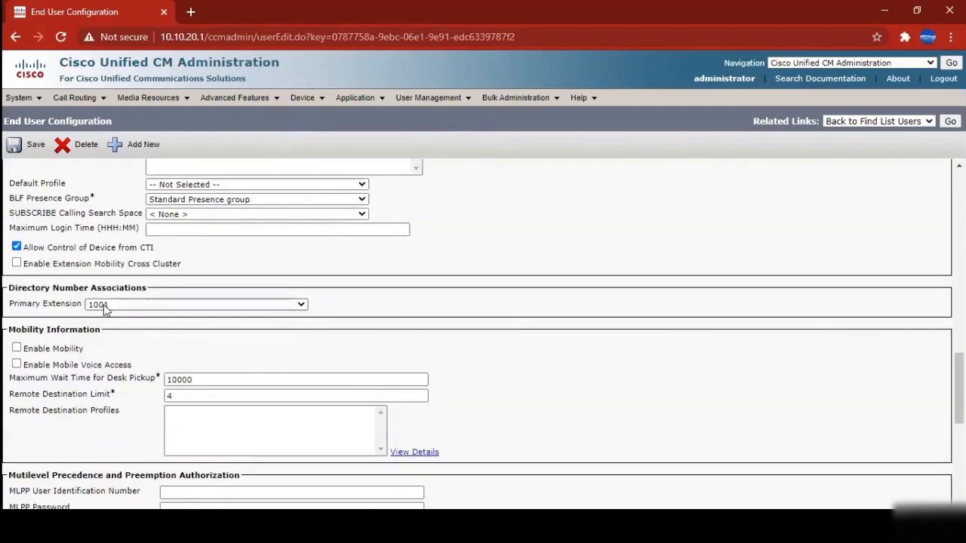
{"action": "left_click", "coordinate": [103, 304]}
{"action": "left_click", "coordinate": [103, 304]}
{"action": "left_click", "coordinate": [110, 304]}
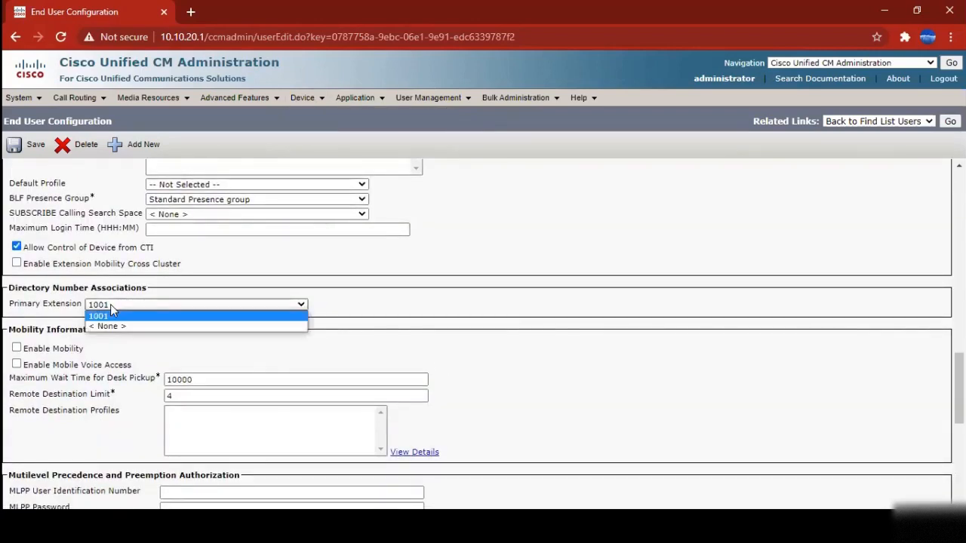
{"action": "left_click", "coordinate": [111, 304]}
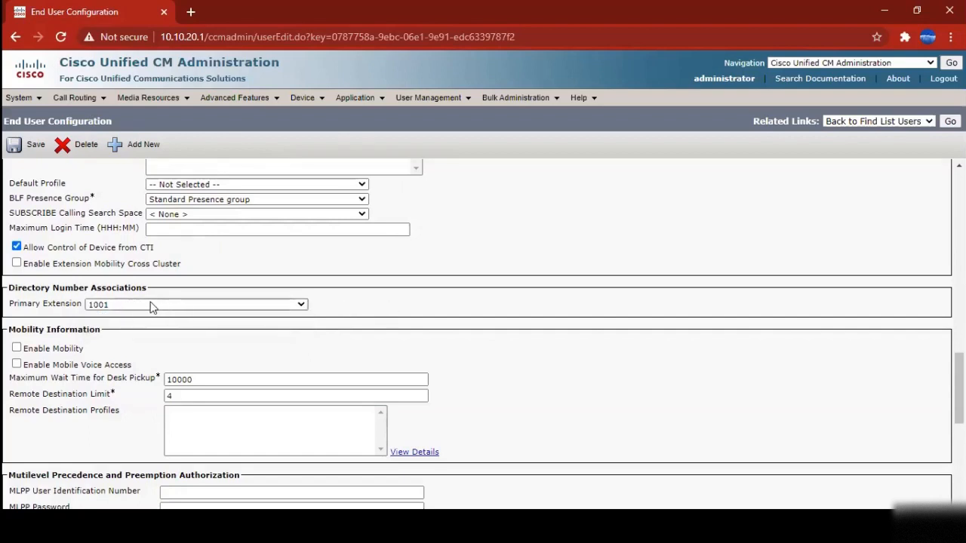
{"action": "left_click", "coordinate": [144, 303]}
{"action": "left_click", "coordinate": [144, 303]}
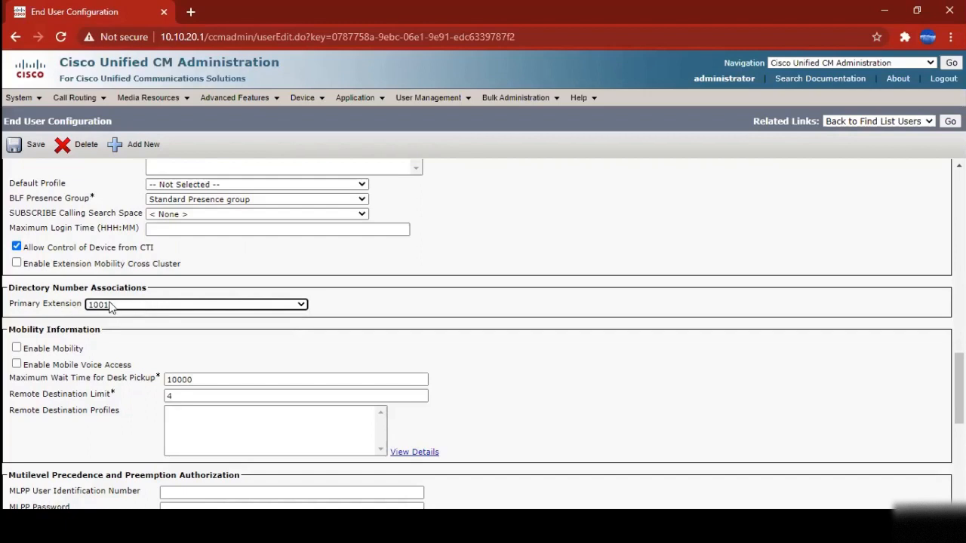
{"action": "left_click", "coordinate": [110, 304]}
{"action": "left_click", "coordinate": [344, 306]}
{"action": "left_click", "coordinate": [345, 306]}
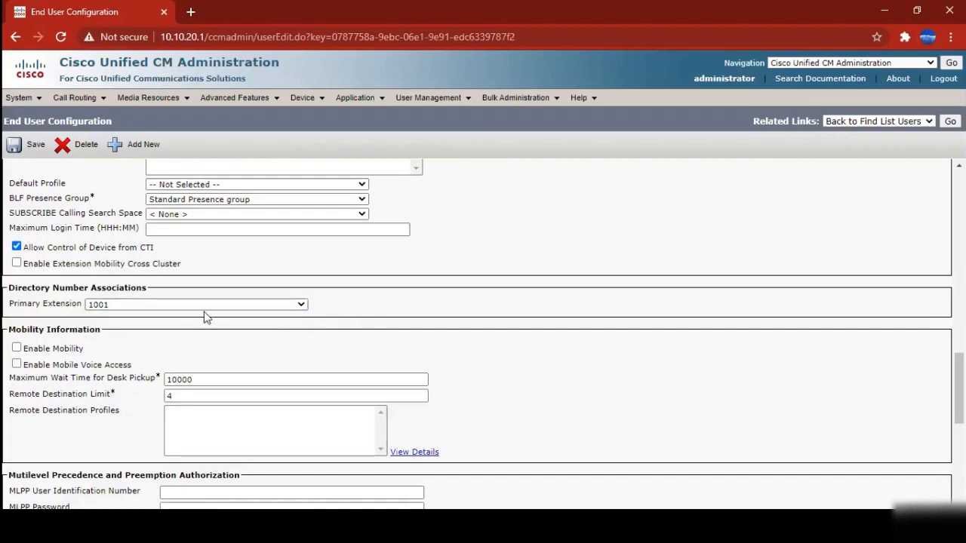
{"action": "left_click_drag", "start_coordinate": [9, 286], "coordinate": [369, 304]}
{"action": "left_click", "coordinate": [436, 305]}
Review user01's Standard CCM groups and roles, closing Add to Access Control Group unchanged
{"action": "scroll", "coordinate": [181, 340], "scroll_direction": "down", "scroll_amount": 3}
{"action": "scroll", "coordinate": [186, 344], "scroll_direction": "down", "scroll_amount": 3}
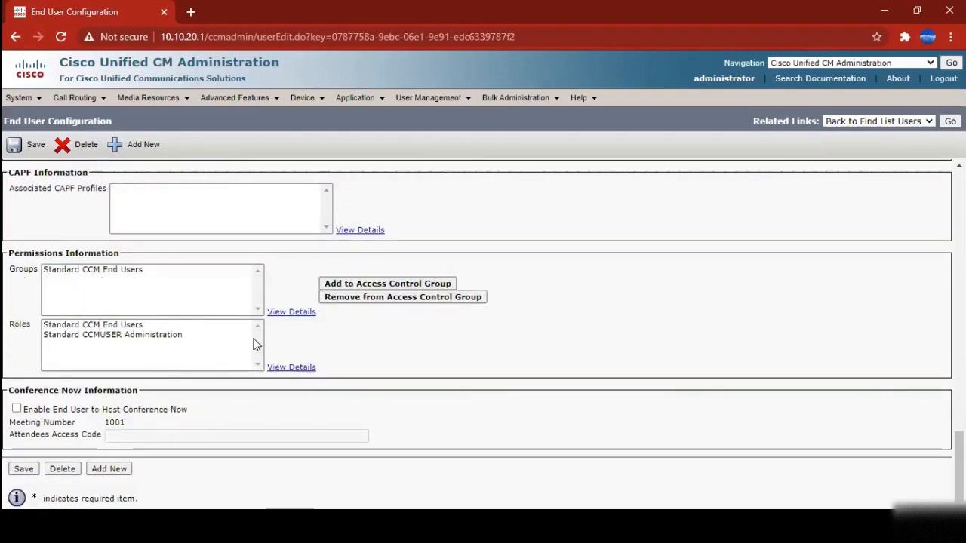
{"action": "scroll", "coordinate": [189, 362], "scroll_direction": "up", "scroll_amount": 5}
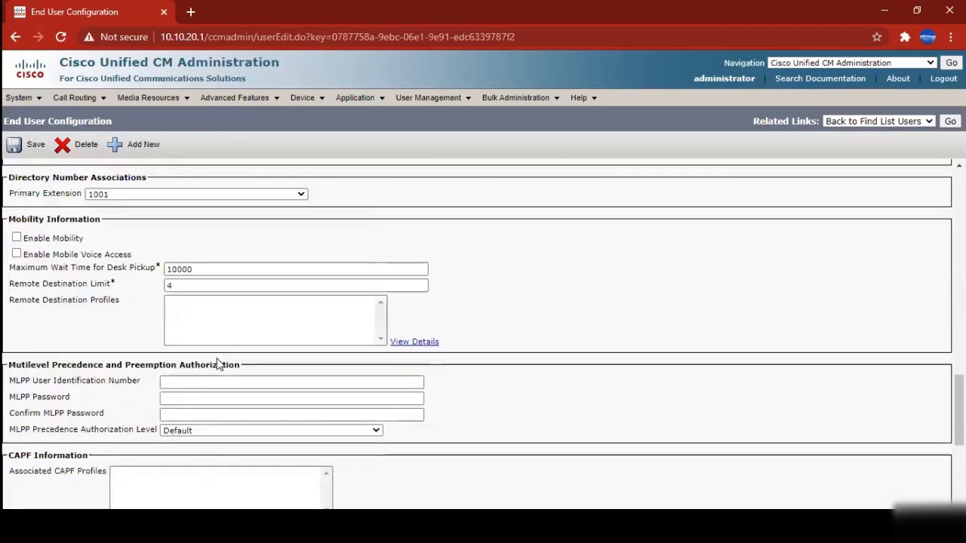
{"action": "scroll", "coordinate": [189, 364], "scroll_direction": "down", "scroll_amount": 5}
{"action": "left_click", "coordinate": [67, 272]}
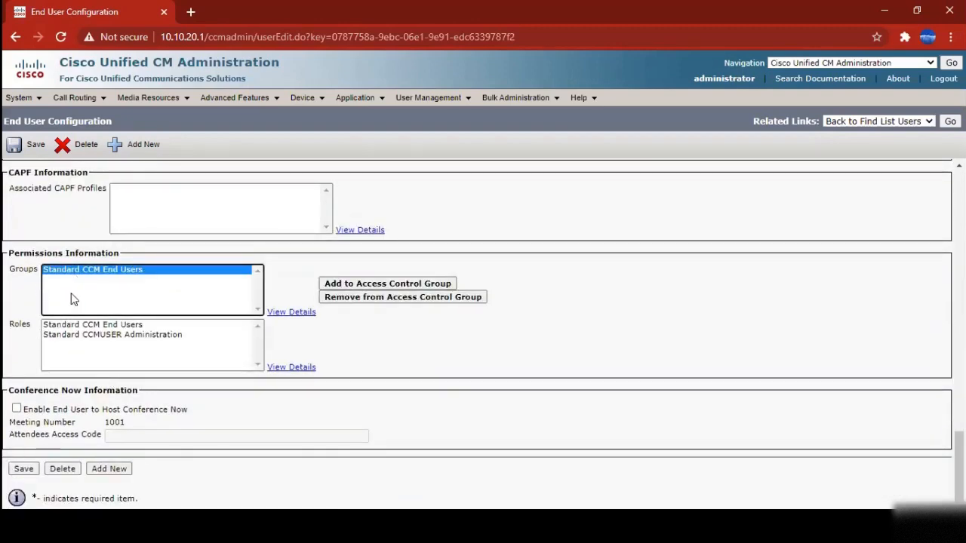
{"action": "left_click", "coordinate": [90, 328]}
{"action": "left_click", "coordinate": [90, 335]}
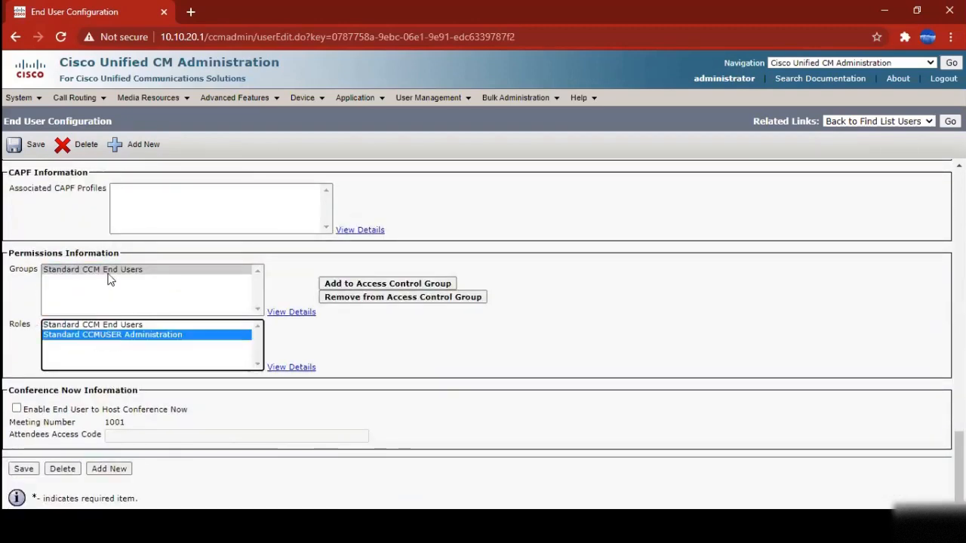
{"action": "left_click", "coordinate": [104, 326]}
{"action": "left_click", "coordinate": [105, 336]}
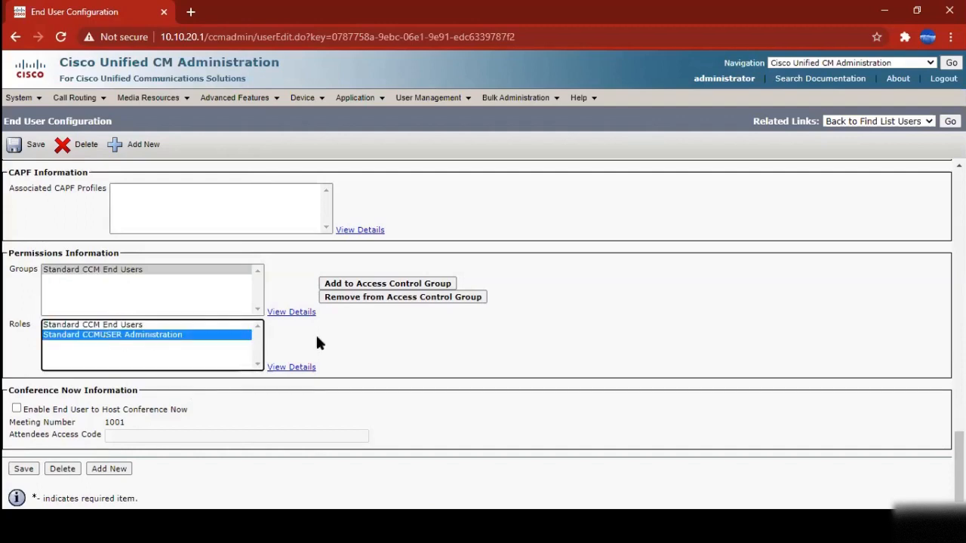
{"action": "left_click", "coordinate": [374, 284]}
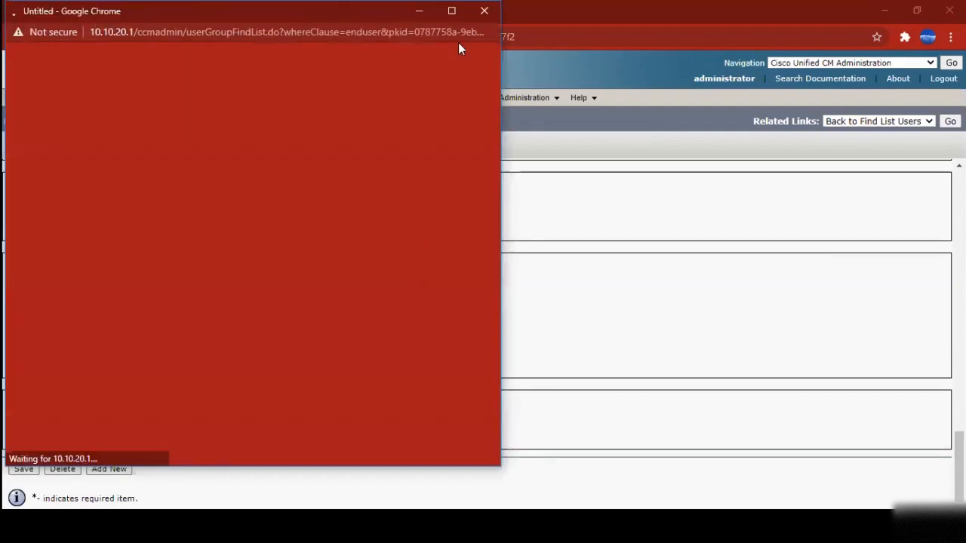
{"action": "left_click", "coordinate": [484, 11]}
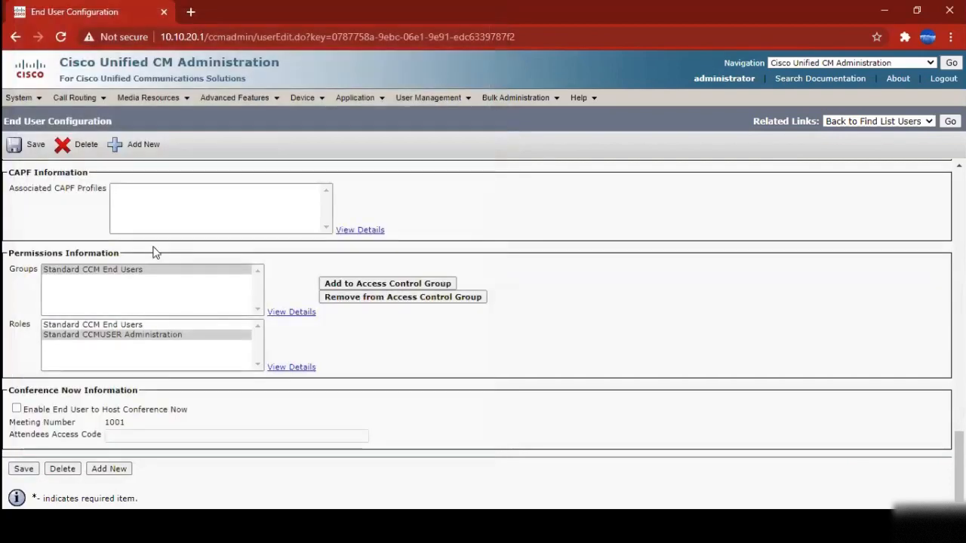
Go to the Find and List Application Users page
{"action": "scroll", "coordinate": [438, 295], "scroll_direction": "up", "scroll_amount": 15}
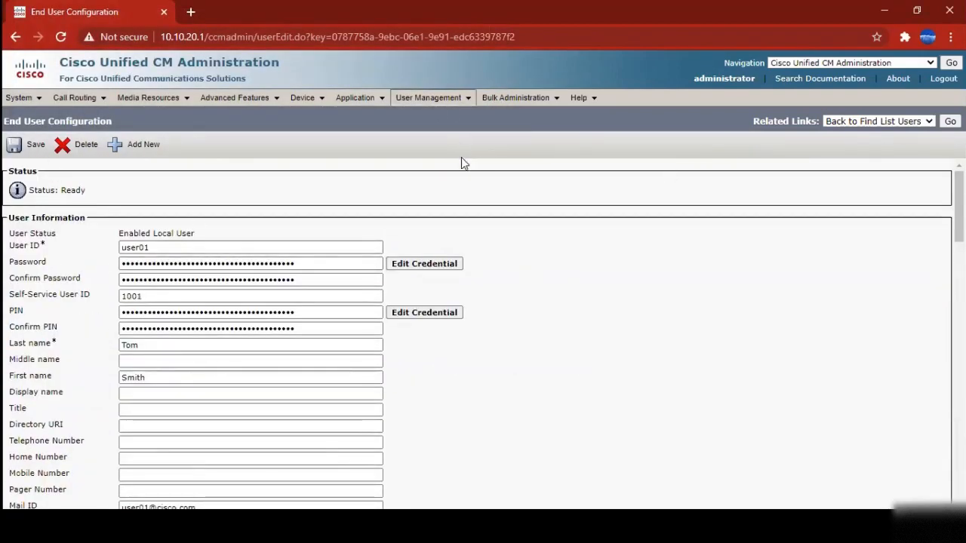
{"action": "left_click", "coordinate": [432, 99]}
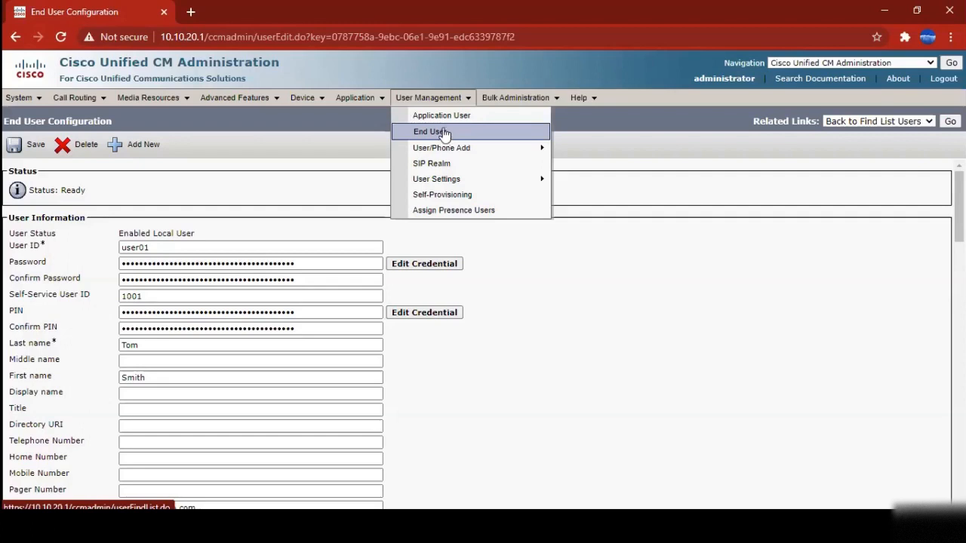
{"action": "left_click", "coordinate": [445, 118]}
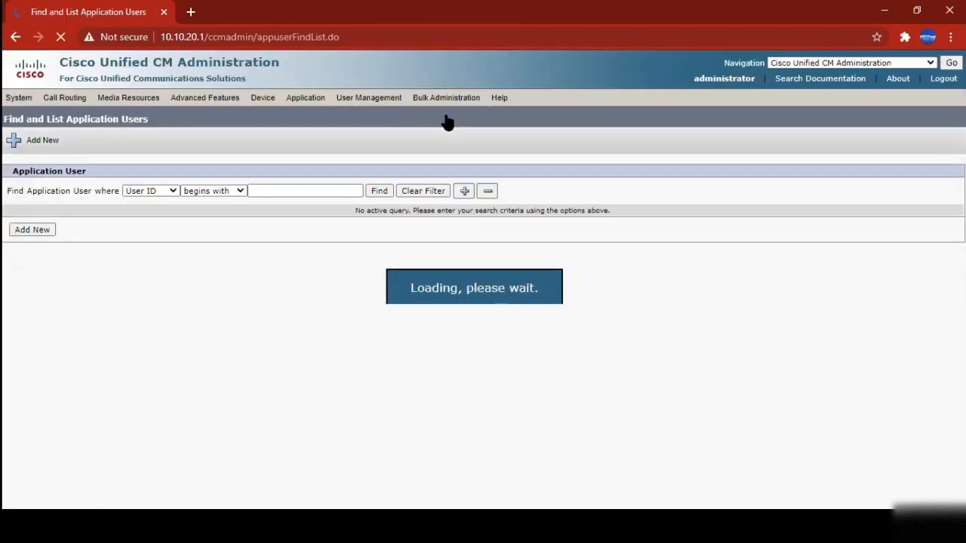
List all 11 application users, view CUCService's details, then return to the user list
{"action": "left_click", "coordinate": [382, 192]}
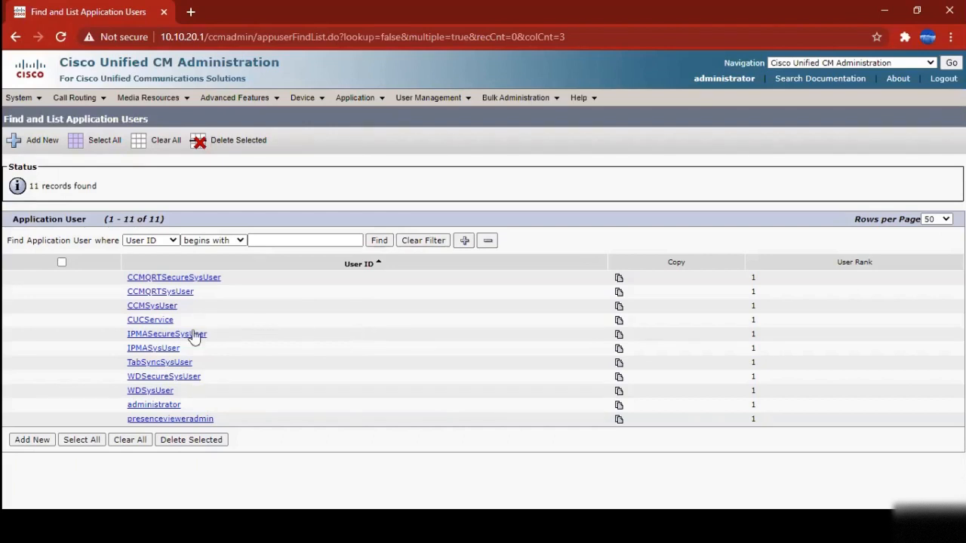
{"action": "left_click", "coordinate": [151, 321]}
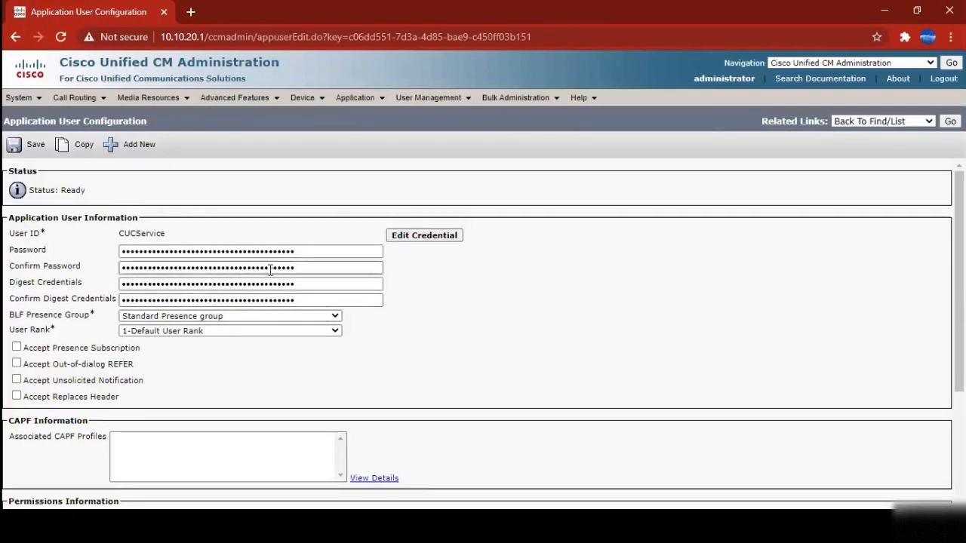
{"action": "left_click", "coordinate": [950, 122]}
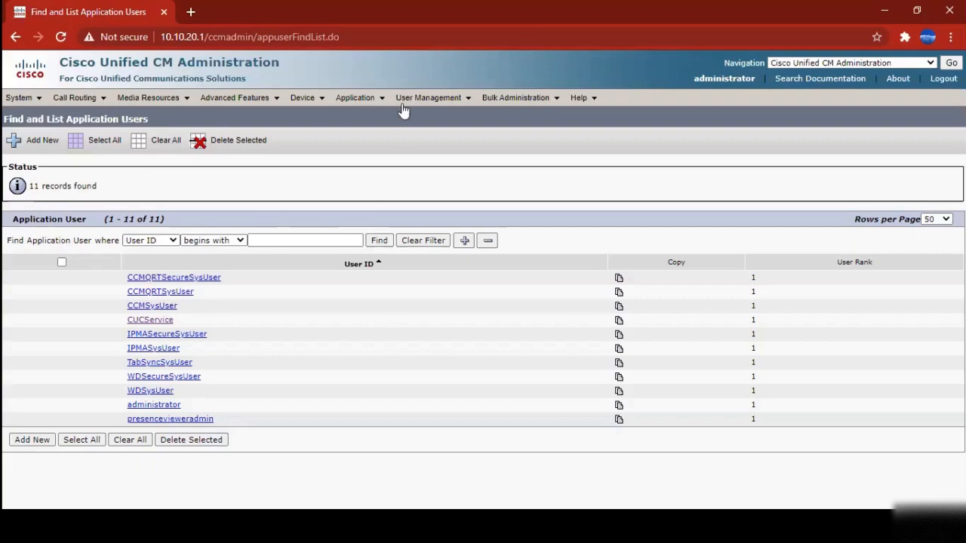
Go to Bulk Administration > Phones > Update Phones > Query for a query-based bulk phone update
{"action": "mouse_move", "coordinate": [423, 102]}
{"action": "mouse_move", "coordinate": [154, 97]}
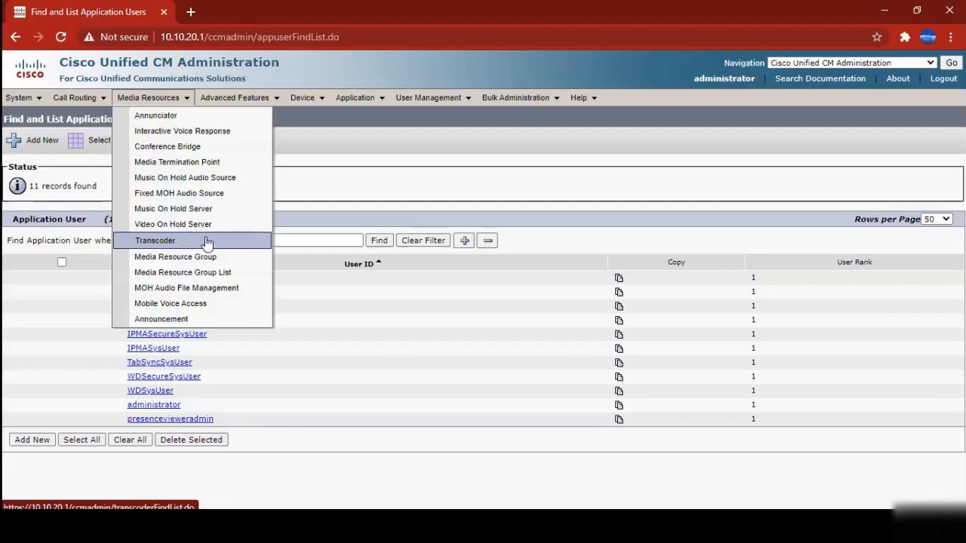
{"action": "mouse_move", "coordinate": [515, 99]}
{"action": "mouse_move", "coordinate": [538, 132]}
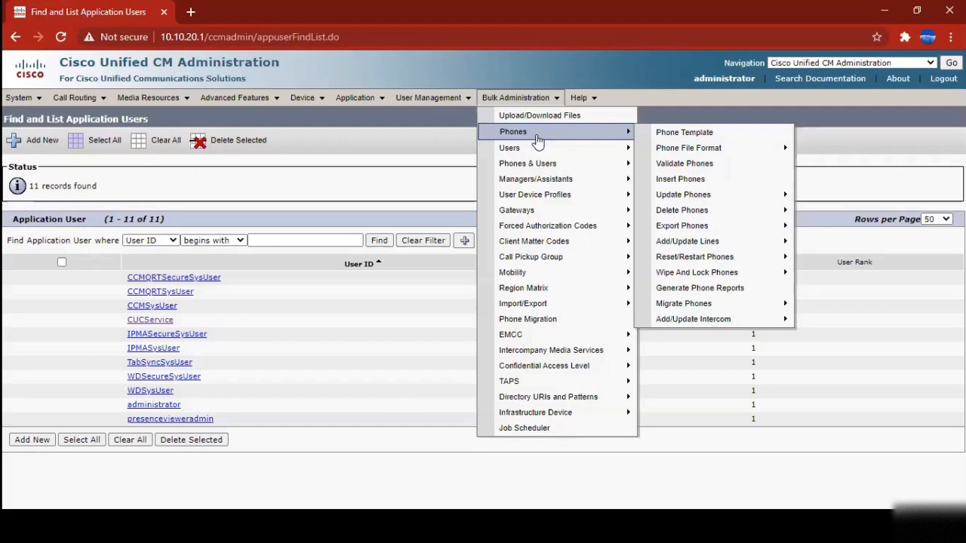
{"action": "mouse_move", "coordinate": [551, 153]}
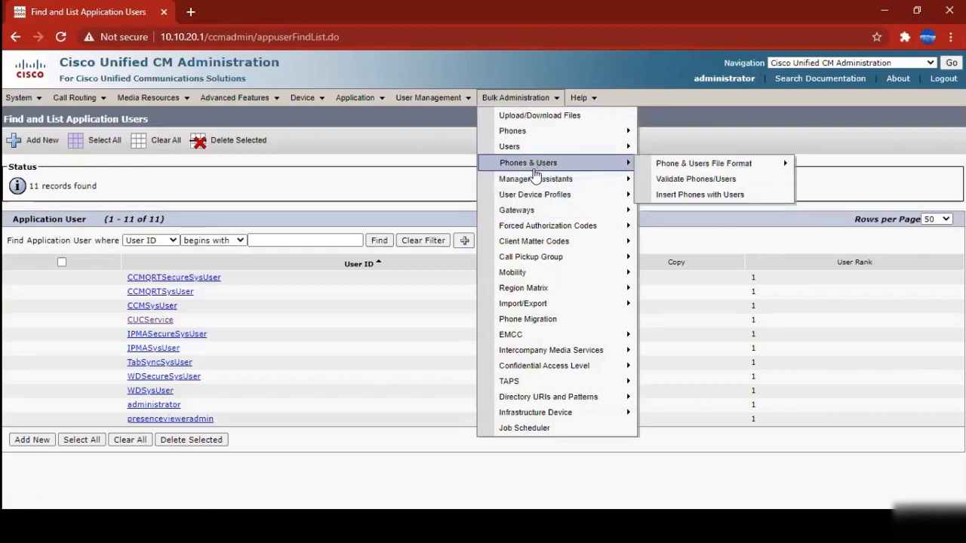
{"action": "mouse_move", "coordinate": [552, 182]}
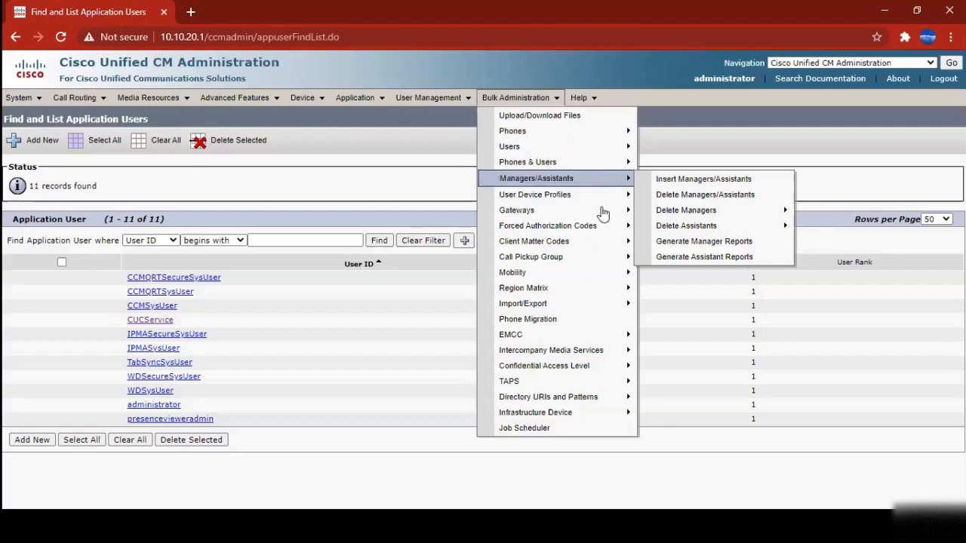
{"action": "mouse_move", "coordinate": [611, 217]}
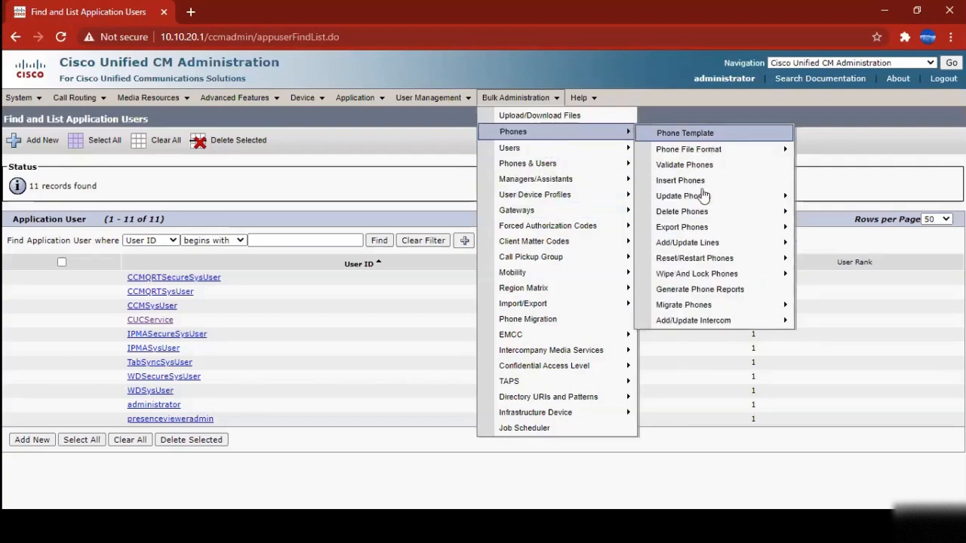
{"action": "mouse_move", "coordinate": [696, 213]}
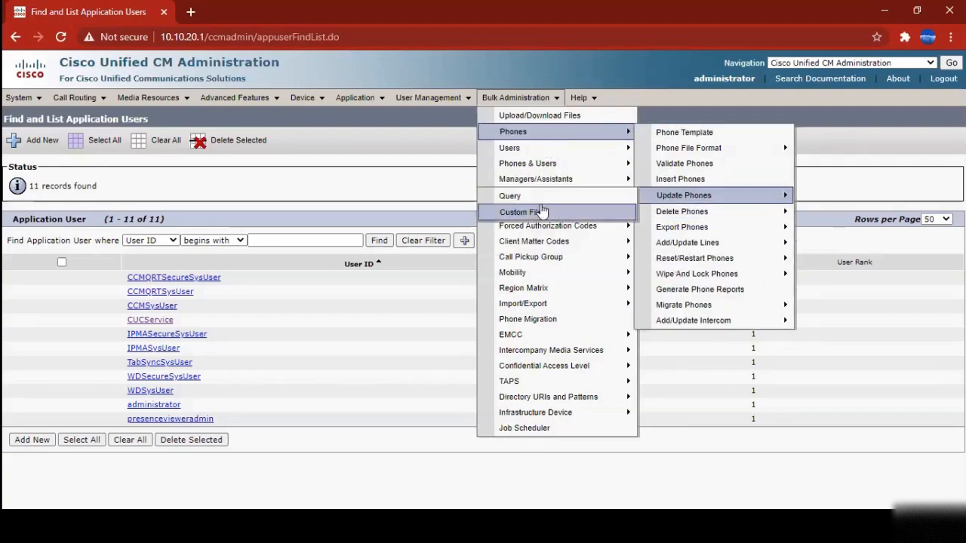
{"action": "left_click", "coordinate": [538, 201]}
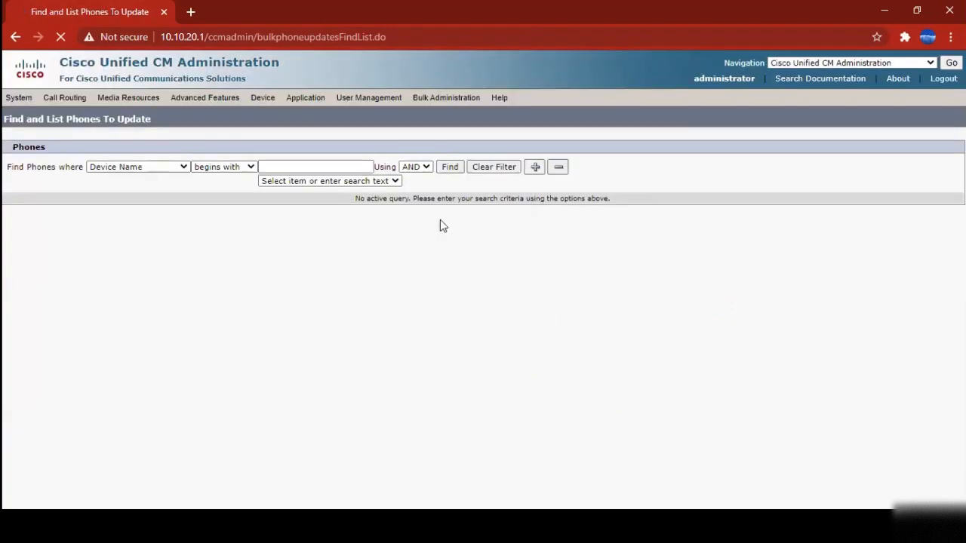
Search phones by Directory Number beginning with 10, then continue with the 20 found phones
{"action": "left_click", "coordinate": [180, 166]}
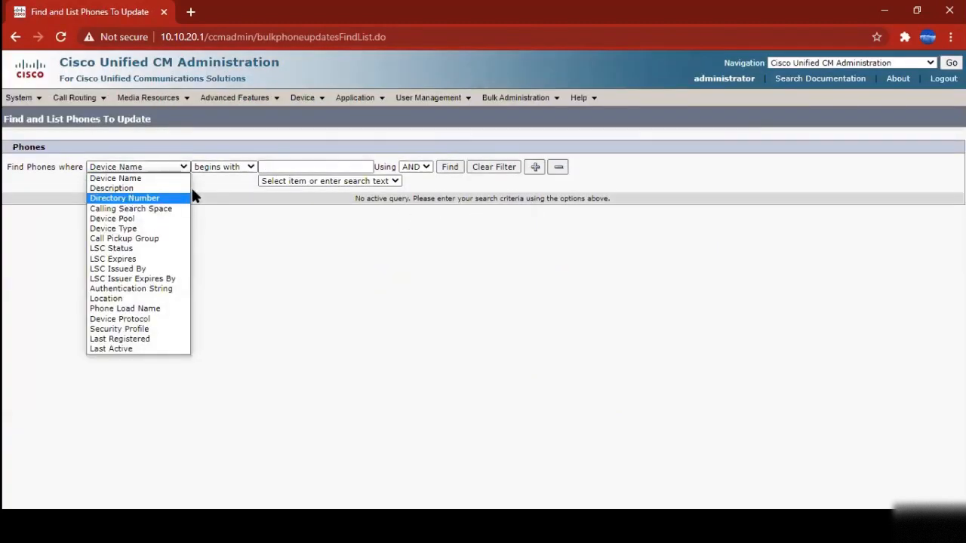
{"action": "left_click", "coordinate": [128, 201]}
{"action": "left_click", "coordinate": [313, 167]}
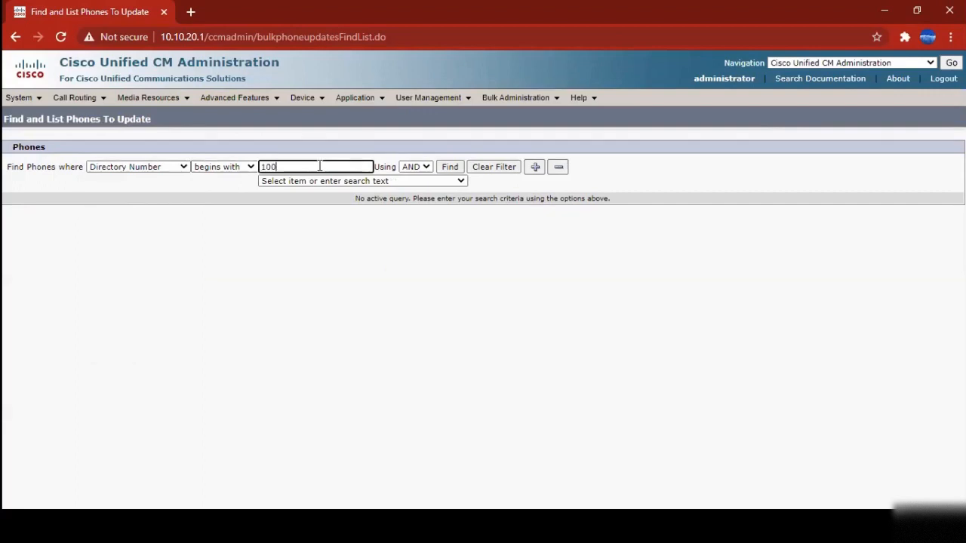
{"action": "key", "text": "Return"}
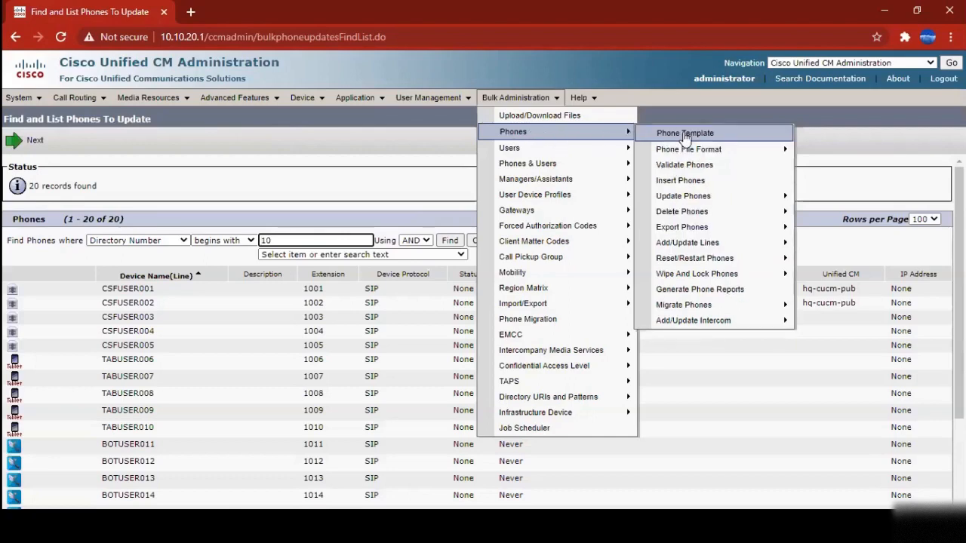
{"action": "mouse_move", "coordinate": [705, 201]}
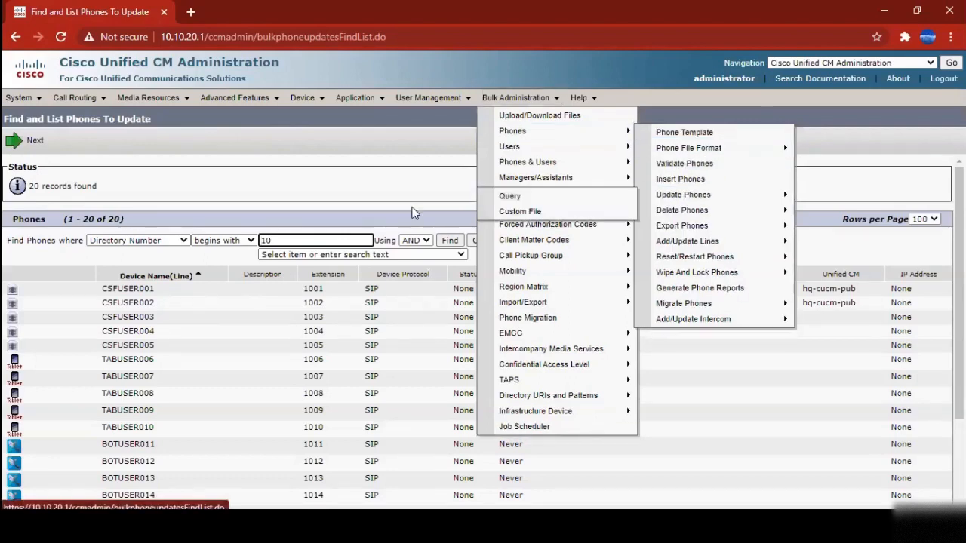
{"action": "left_click", "coordinate": [280, 240]}
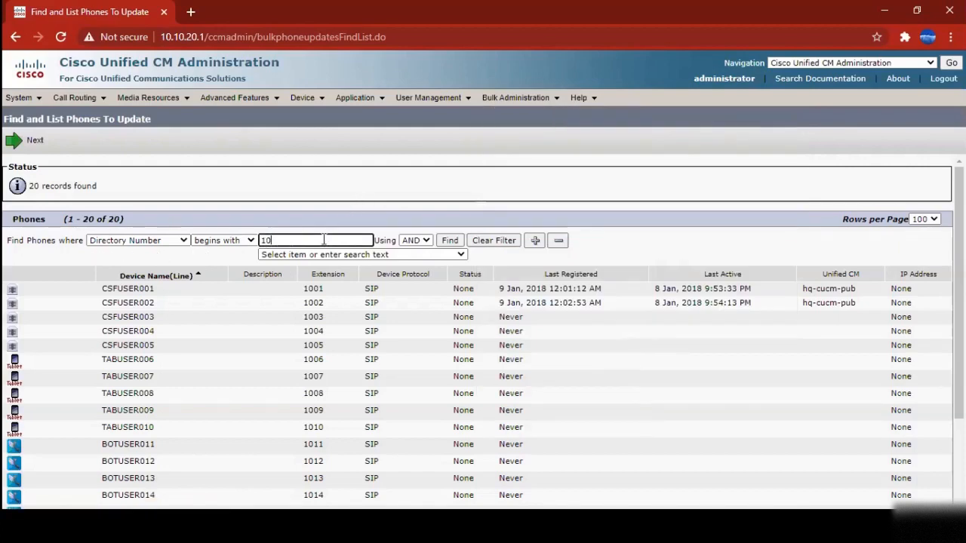
{"action": "left_click", "coordinate": [23, 145]}
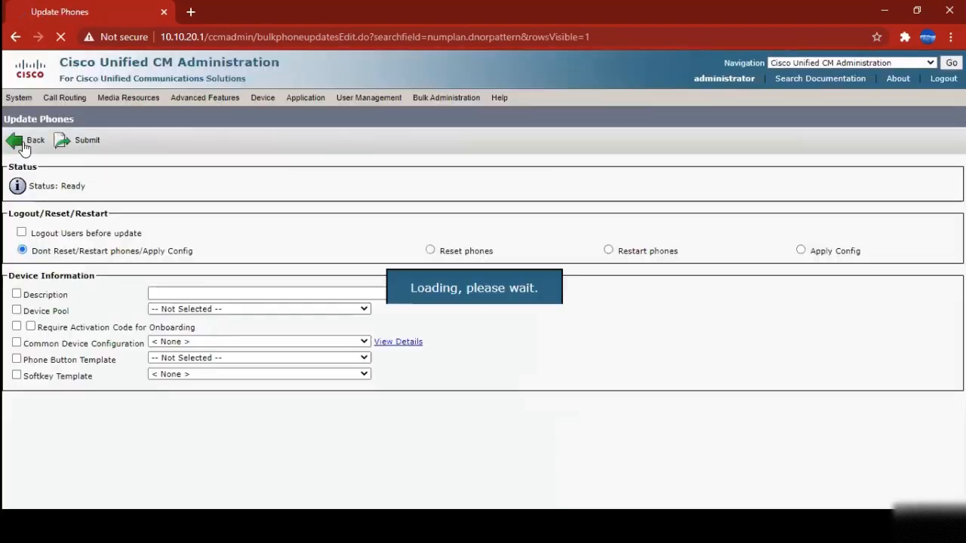
Review the Update Phones form fields, leaving Description excluded from the update
{"action": "left_click", "coordinate": [16, 294]}
{"action": "left_click", "coordinate": [16, 293]}
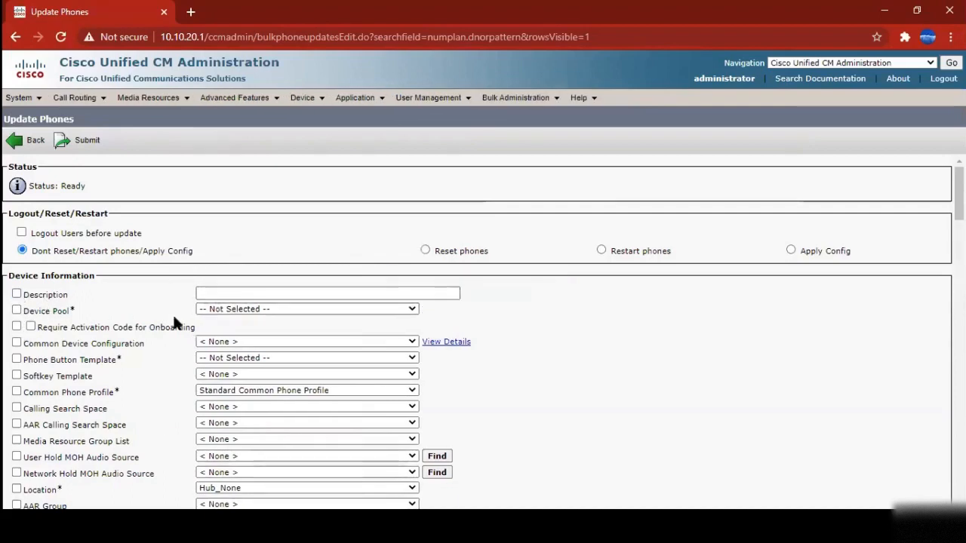
{"action": "scroll", "coordinate": [166, 317], "scroll_direction": "down", "scroll_amount": 2}
{"action": "scroll", "coordinate": [175, 325], "scroll_direction": "down", "scroll_amount": 10}
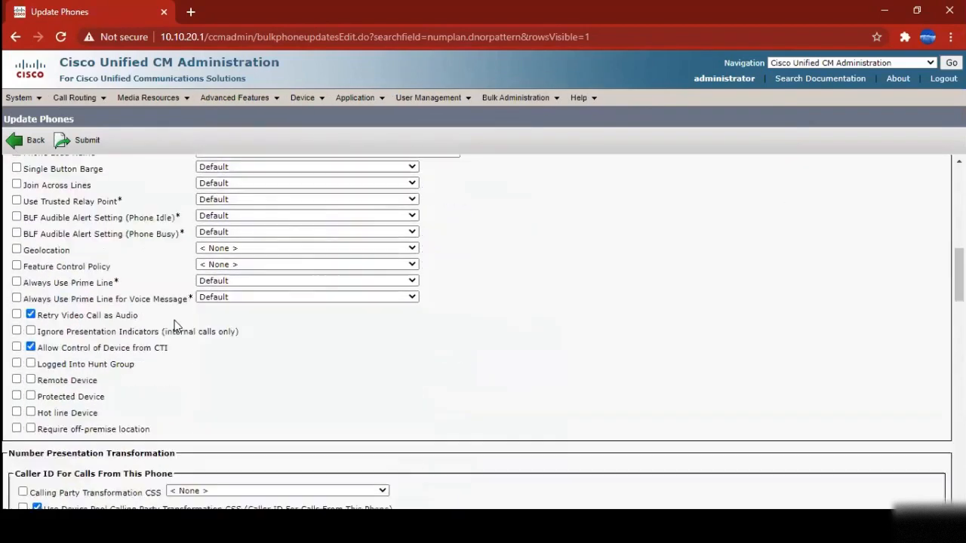
{"action": "scroll", "coordinate": [190, 323], "scroll_direction": "down", "scroll_amount": 8}
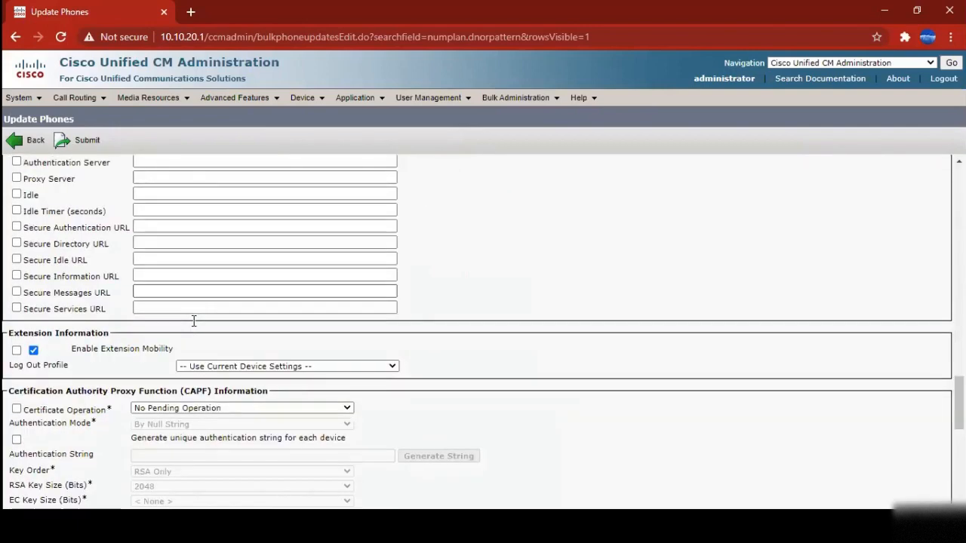
{"action": "scroll", "coordinate": [194, 322], "scroll_direction": "down", "scroll_amount": 6}
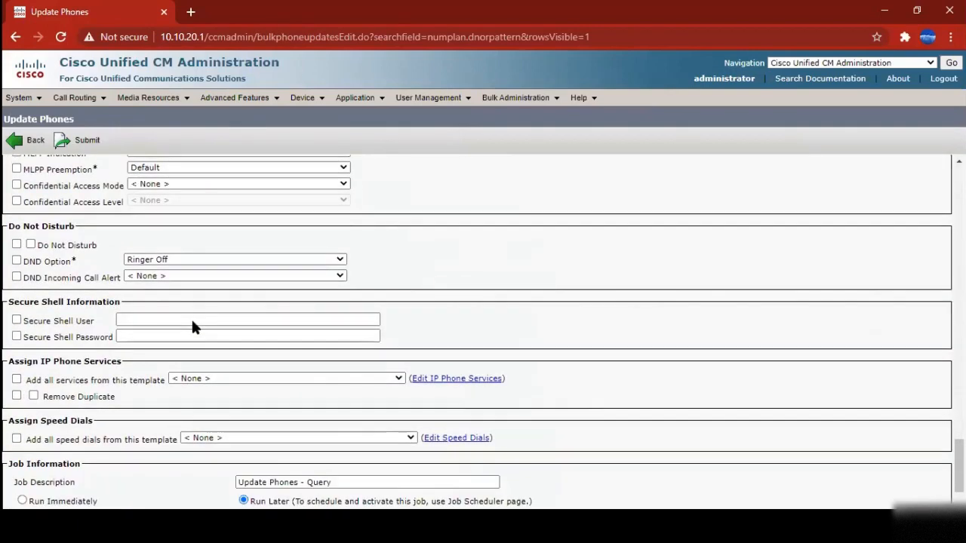
{"action": "scroll", "coordinate": [194, 321], "scroll_direction": "down", "scroll_amount": 2}
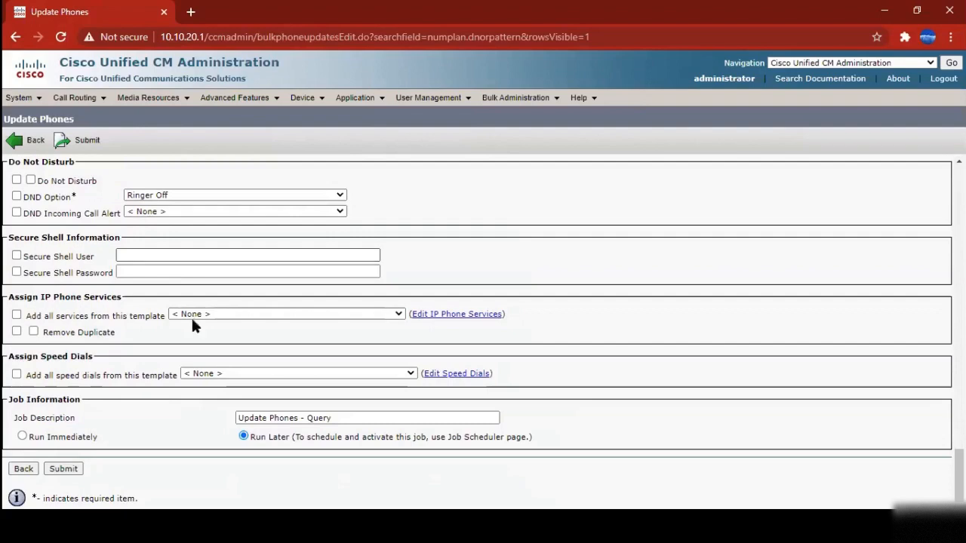
{"action": "scroll", "coordinate": [186, 336], "scroll_direction": "up", "scroll_amount": 10}
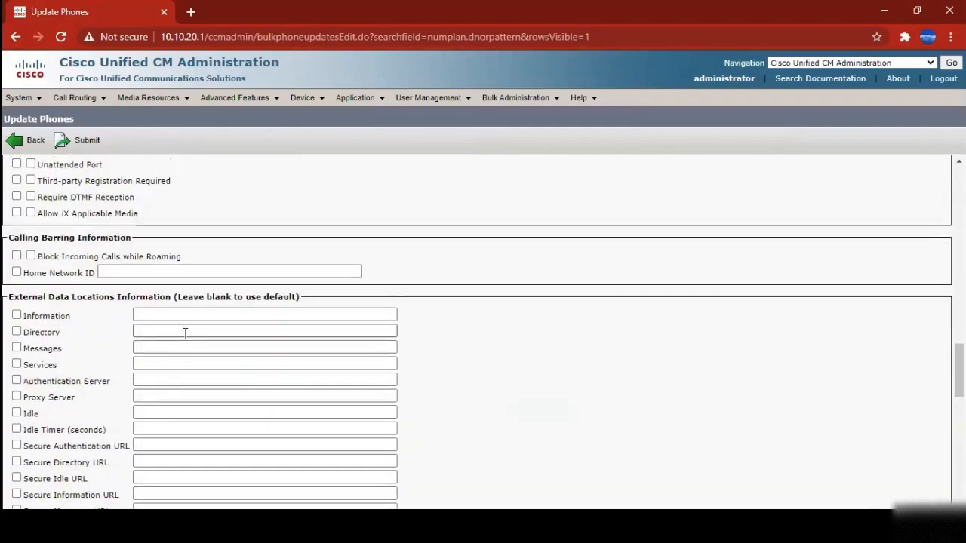
{"action": "scroll", "coordinate": [186, 335], "scroll_direction": "up", "scroll_amount": 15}
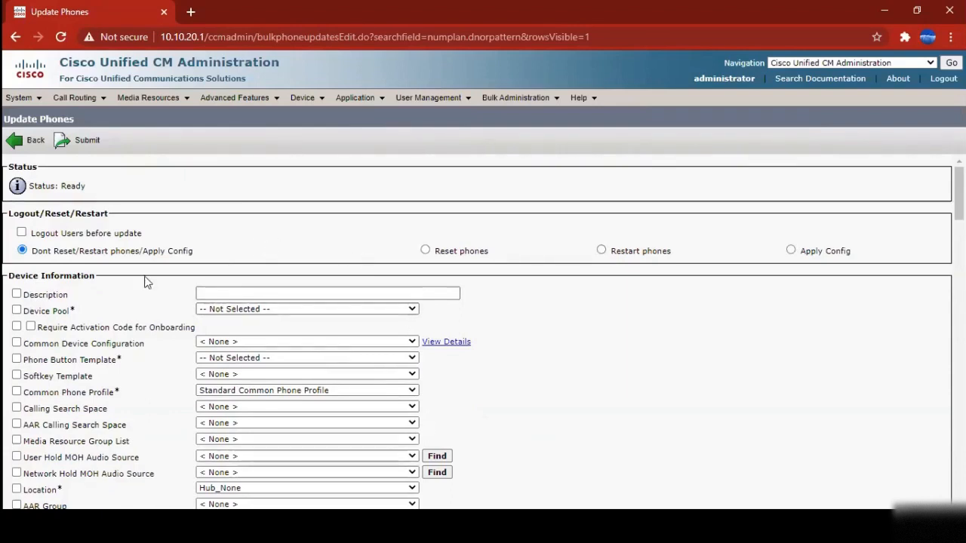
Check the Device Pool choices while keeping the current Device Pool value
{"action": "left_click", "coordinate": [253, 310]}
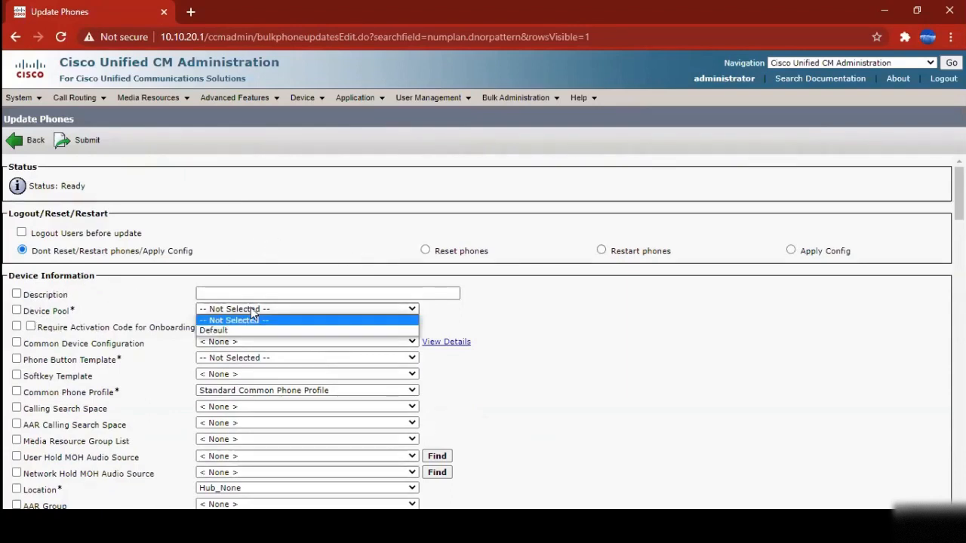
{"action": "left_click", "coordinate": [252, 308]}
{"action": "left_click", "coordinate": [590, 348]}
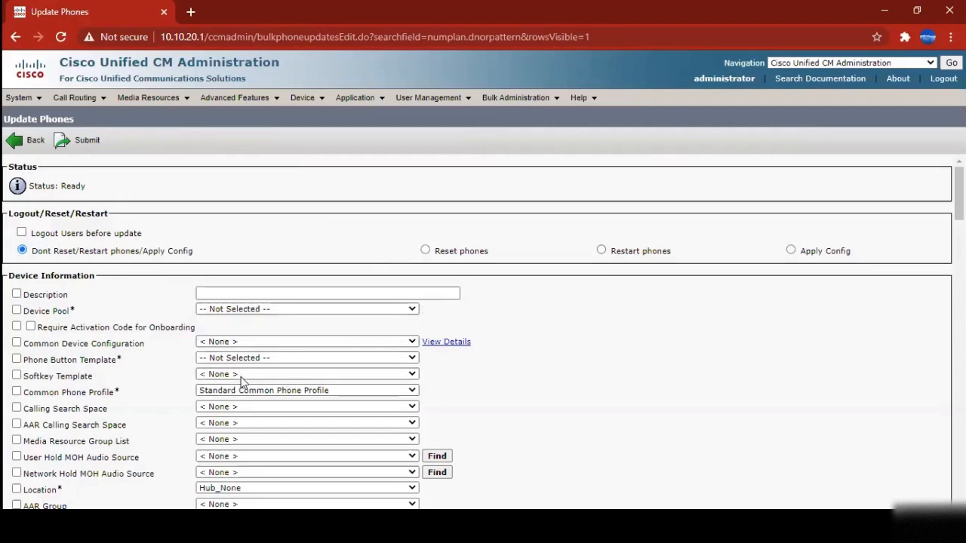
{"action": "scroll", "coordinate": [589, 351], "scroll_direction": "down", "scroll_amount": 6}
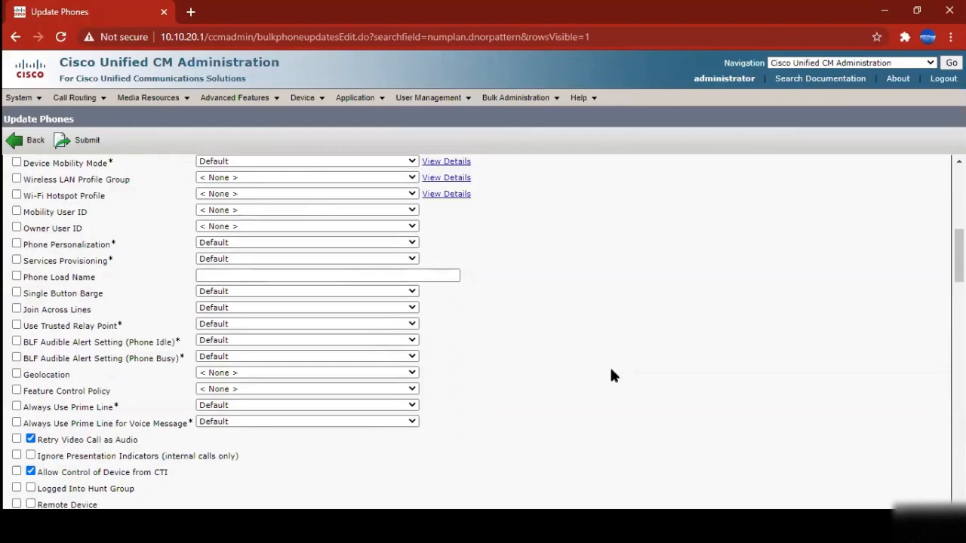
{"action": "scroll", "coordinate": [610, 365], "scroll_direction": "up", "scroll_amount": 6}
Browse the Bulk Administration menu, then show the About page with system version 12.5.1.10000-22
{"action": "left_click", "coordinate": [516, 97]}
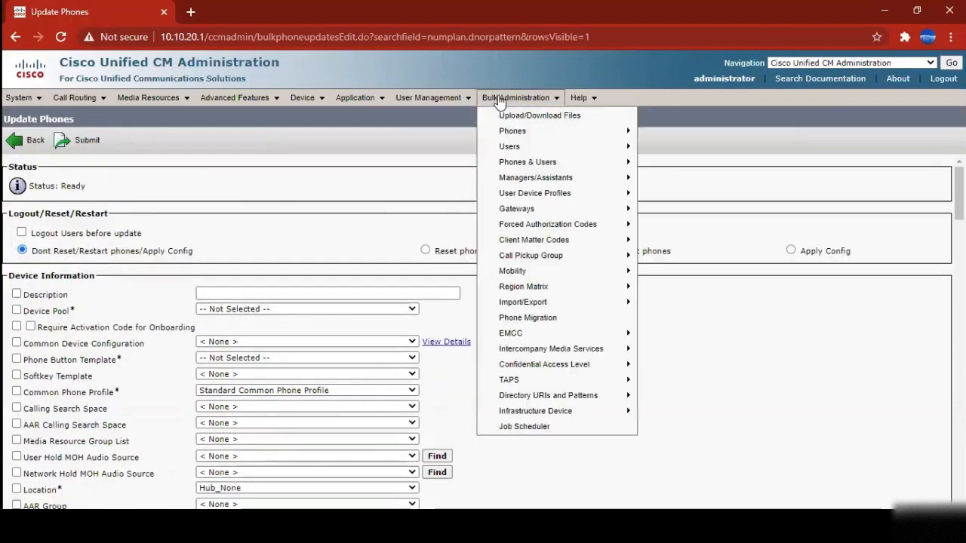
{"action": "mouse_move", "coordinate": [522, 156]}
{"action": "mouse_move", "coordinate": [517, 132]}
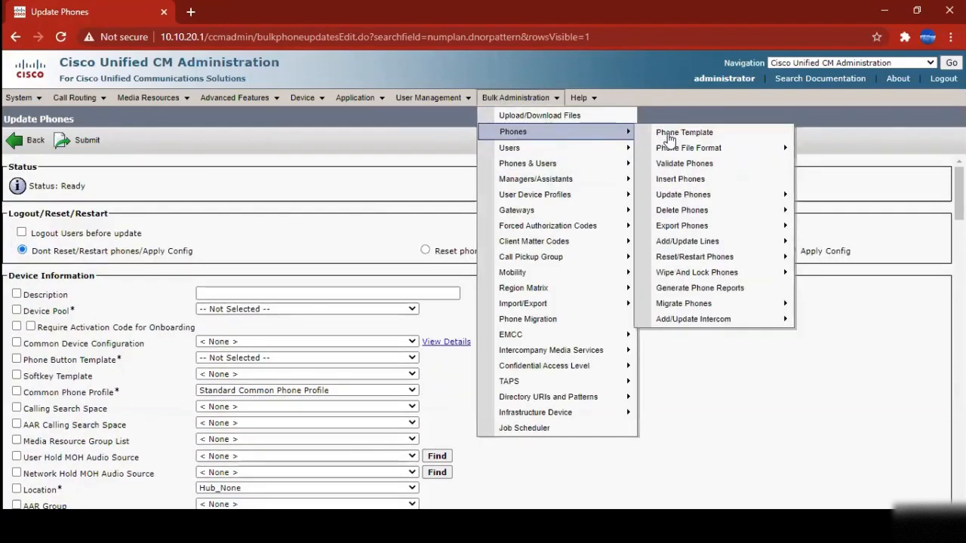
{"action": "mouse_move", "coordinate": [700, 201]}
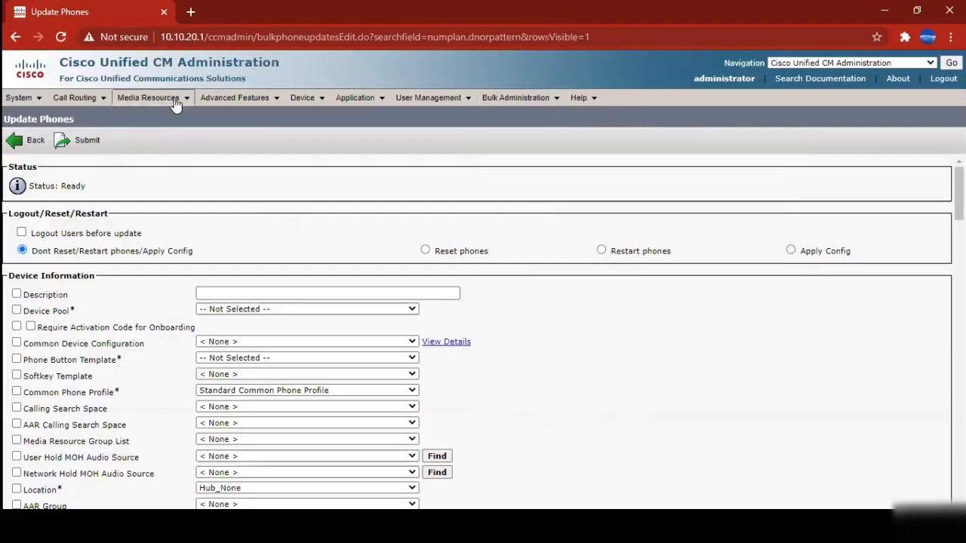
{"action": "left_click_drag", "start_coordinate": [139, 64], "coordinate": [267, 64]}
{"action": "left_click", "coordinate": [372, 219]}
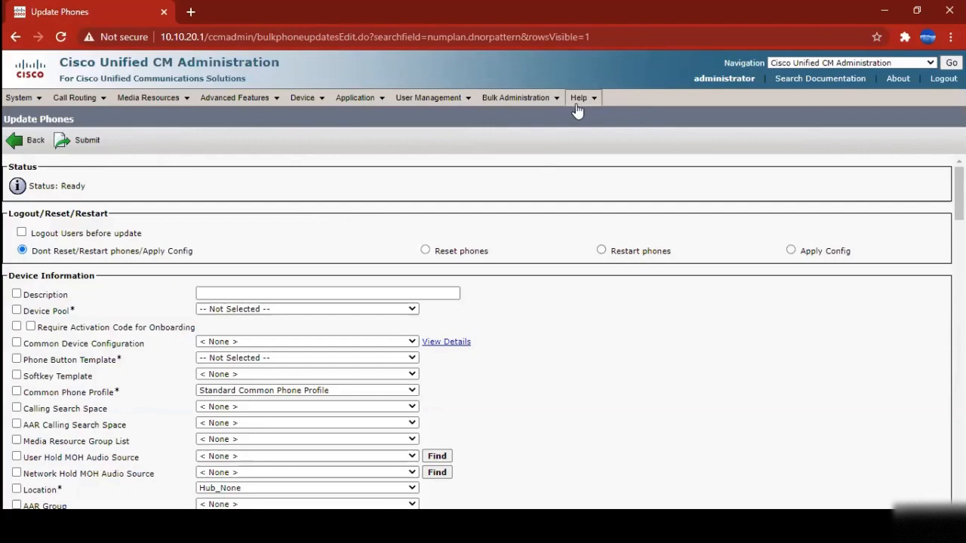
{"action": "mouse_move", "coordinate": [580, 99]}
{"action": "left_click", "coordinate": [592, 148]}
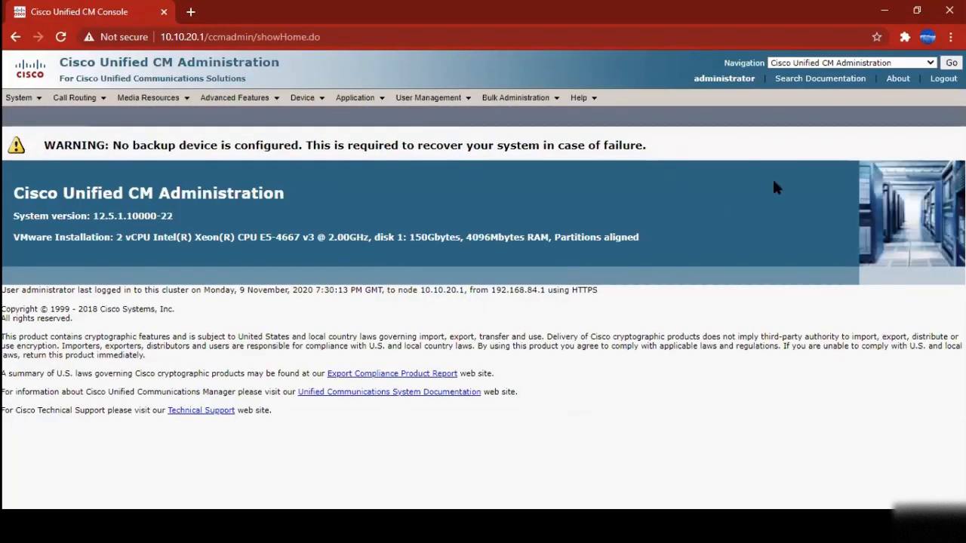
{"action": "left_click", "coordinate": [840, 65]}
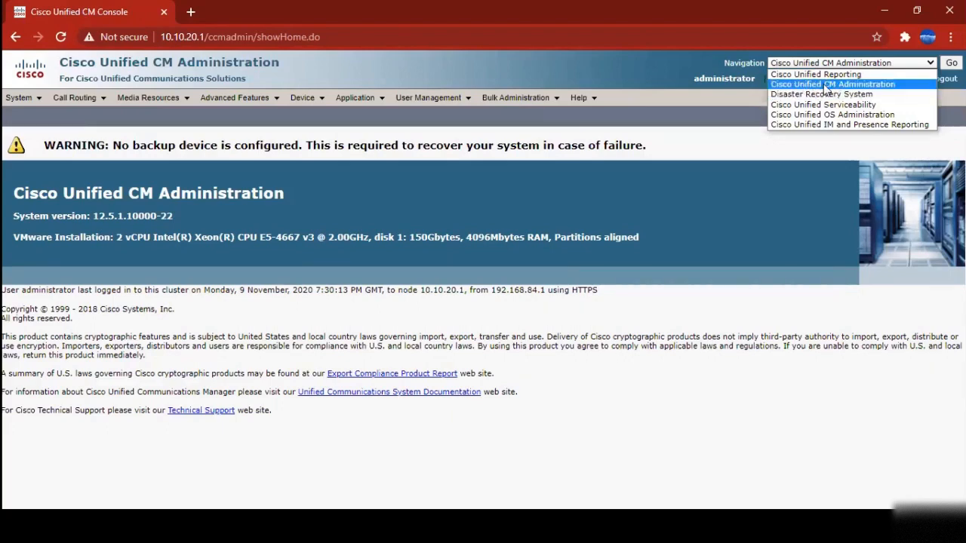
{"action": "left_click", "coordinate": [763, 208]}
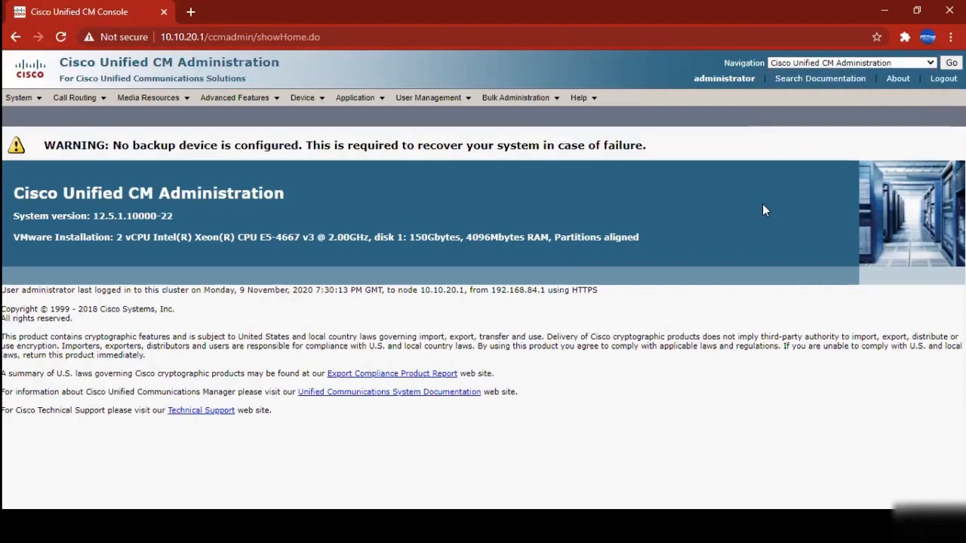